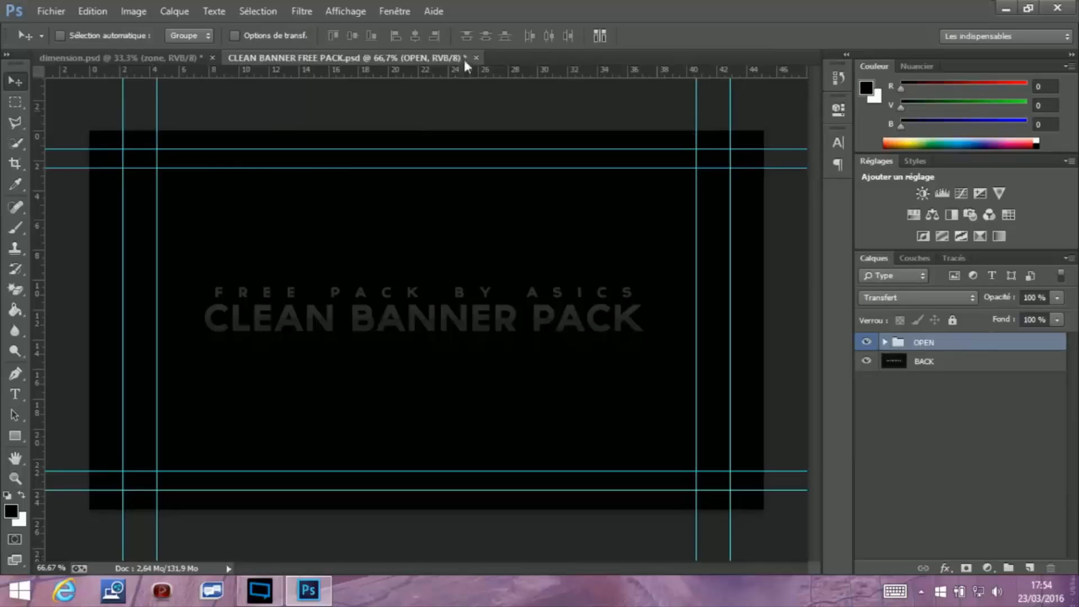
Expand the OPEN group and its Geometric Stocks subgroup in CLEAN BANNER FREE PACK.psd
click(150, 58)
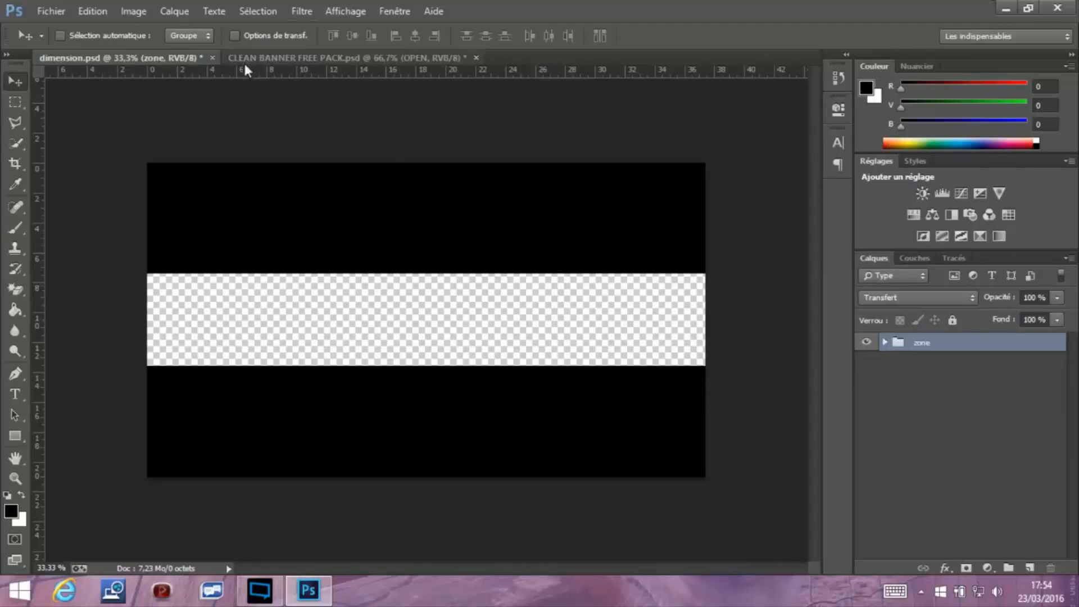
click(272, 55)
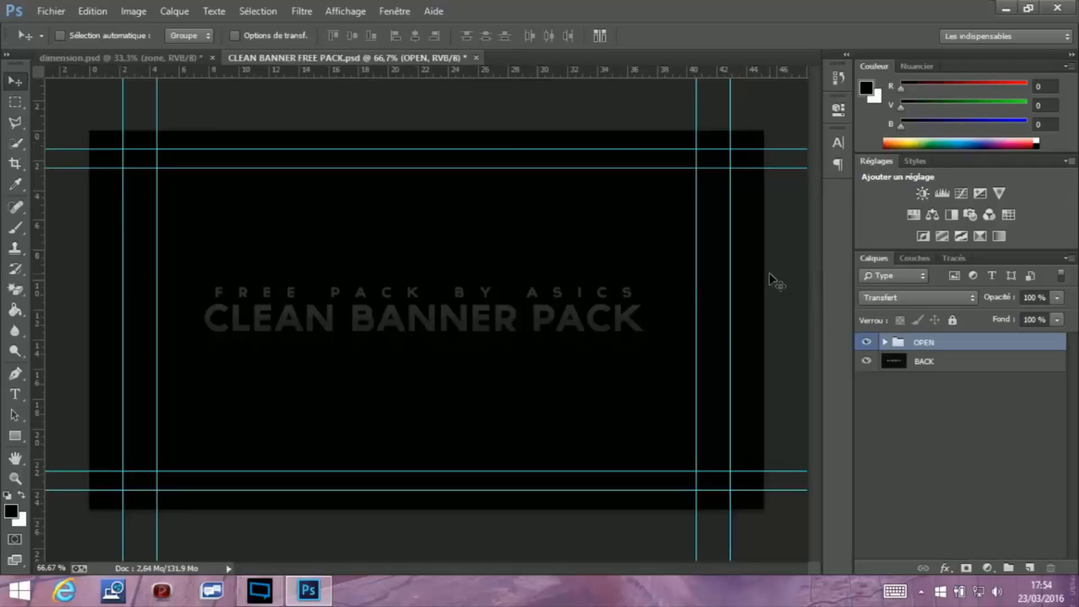
click(884, 342)
click(950, 380)
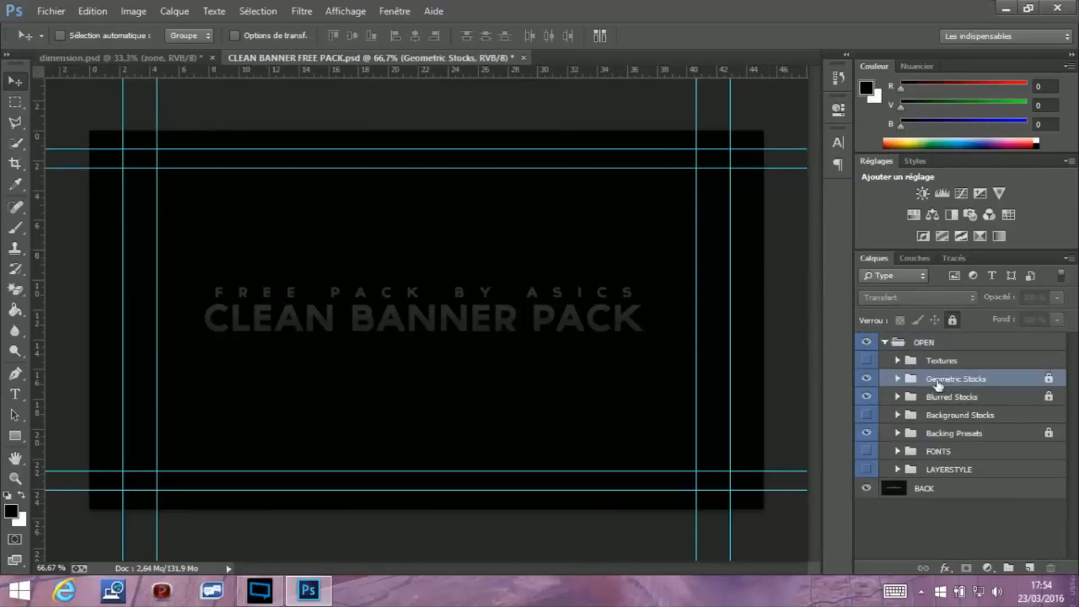
click(897, 379)
Preview the geometric backgrounds 9, 8, 7, 6, 5 and 3 by showing and hiding each layer
click(866, 398)
click(867, 400)
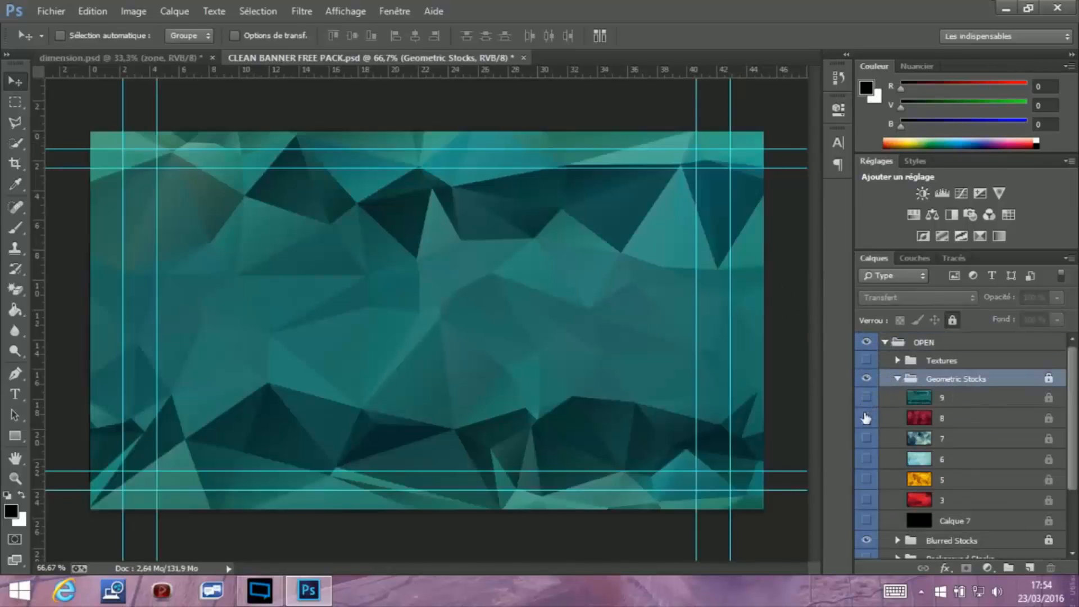
click(867, 418)
click(867, 417)
click(866, 438)
click(866, 438)
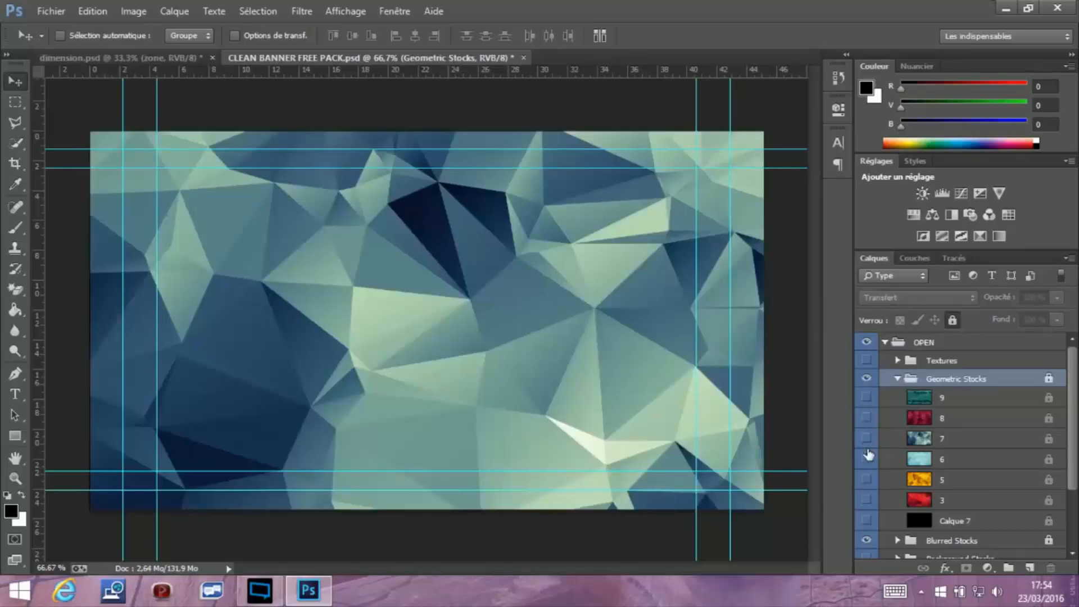
click(866, 459)
click(867, 459)
click(866, 460)
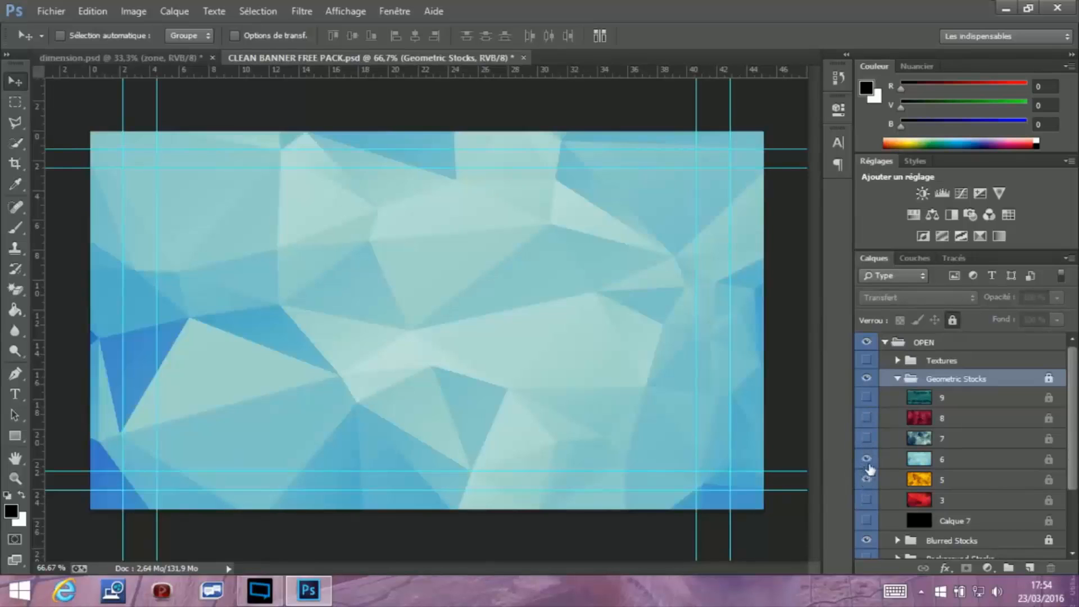
click(866, 459)
click(866, 479)
click(866, 480)
click(867, 500)
click(866, 499)
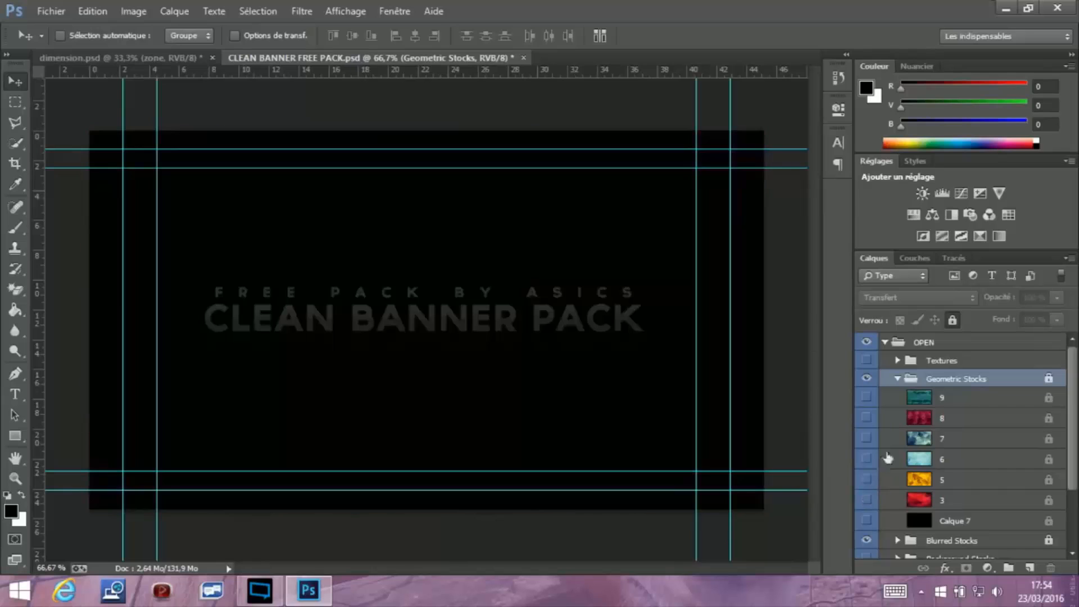
Show the red geometric background, layer 3, and duplicate it into dimension.psd
click(945, 502)
click(866, 500)
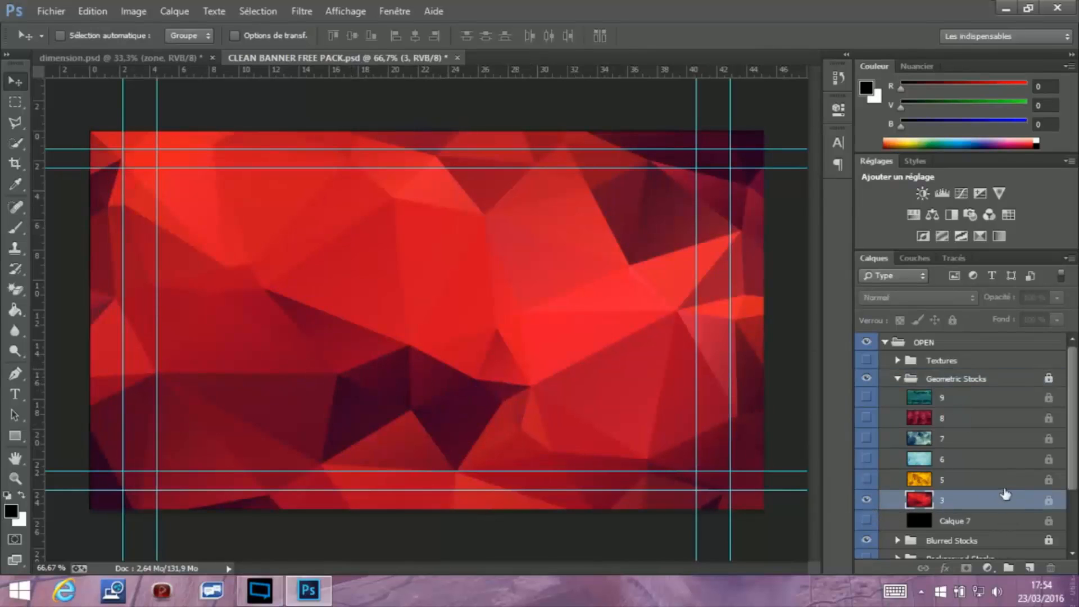
right_click(973, 505)
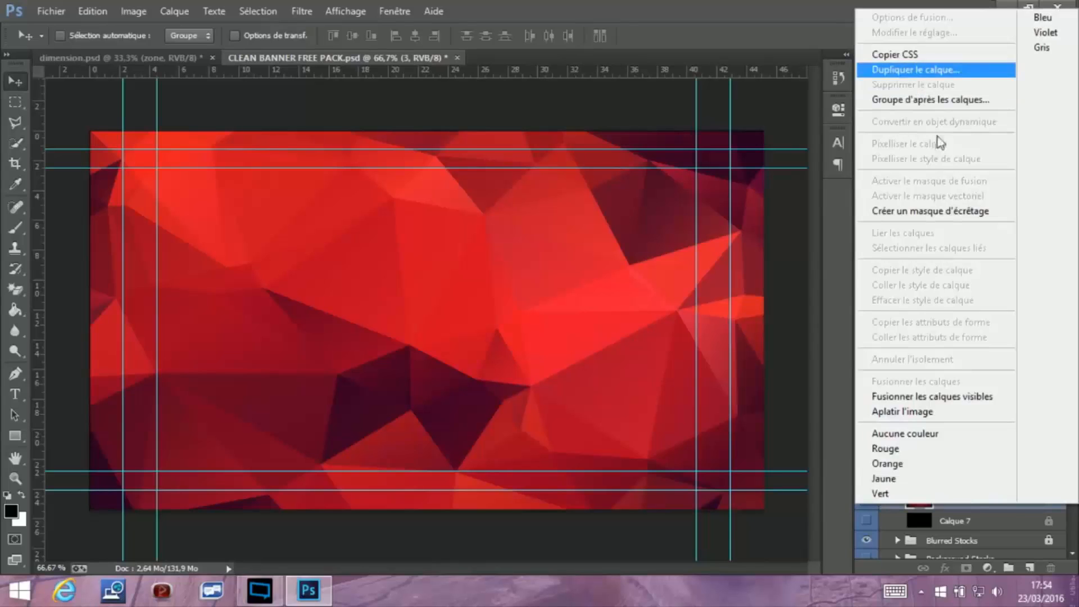
right_click(953, 520)
key(Escape)
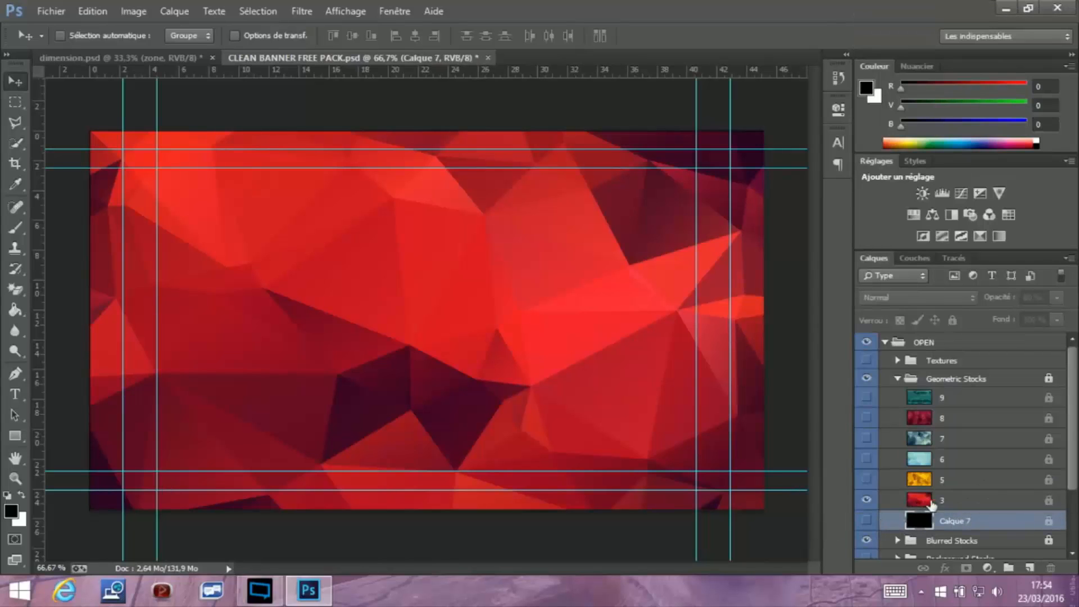
click(931, 504)
right_click(967, 498)
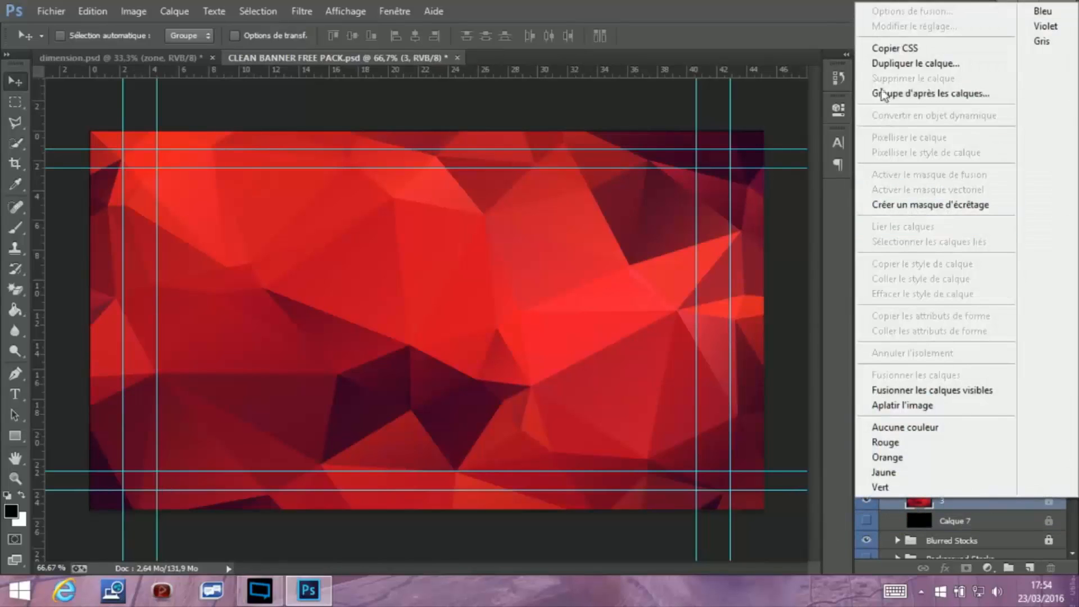
click(895, 65)
click(493, 241)
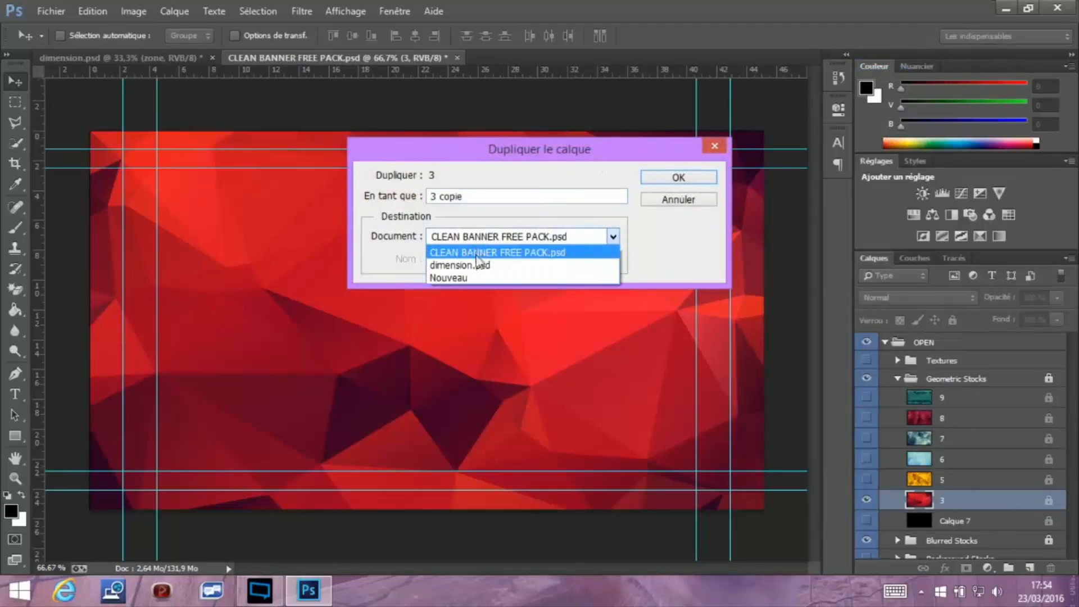
click(475, 265)
click(696, 181)
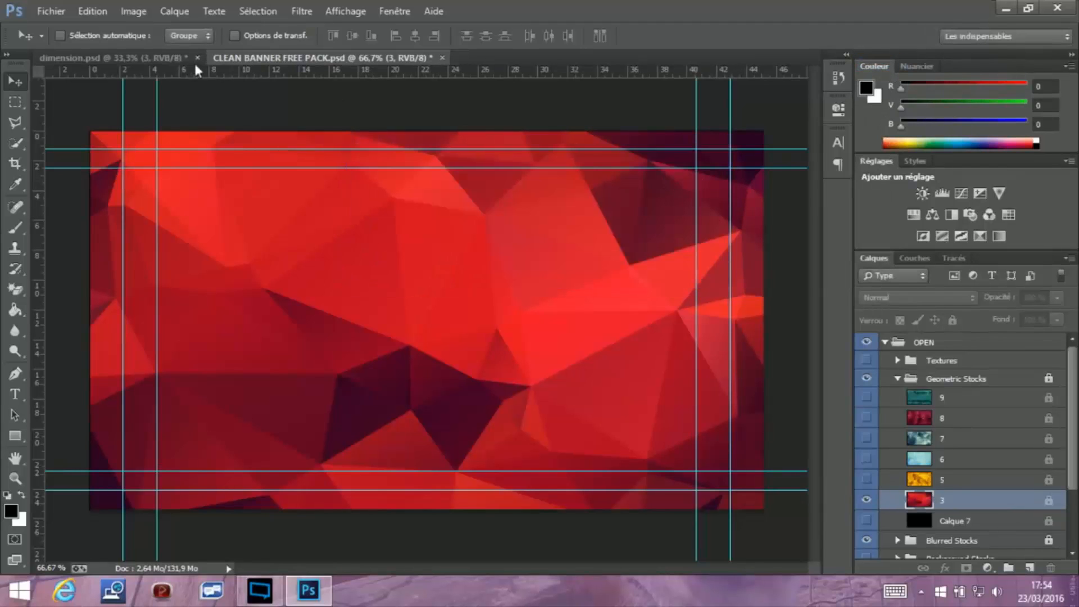
Switch to dimension.psd, put layer 3 beneath the zone group and position it over the left part of the transparent band
click(137, 58)
drag(376, 248, 370, 299)
drag(935, 344, 933, 377)
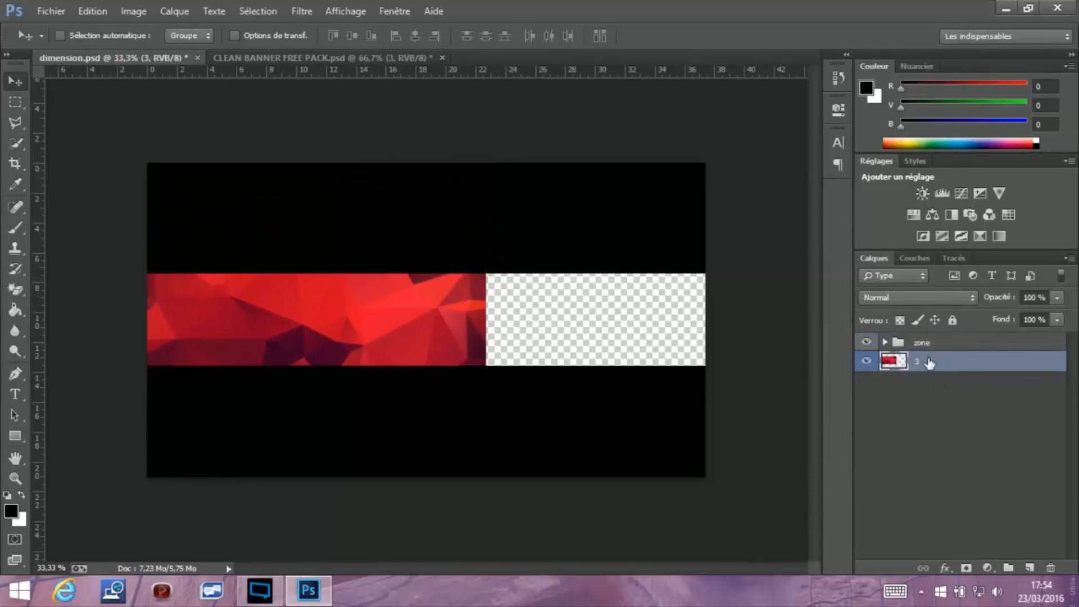
drag(400, 322, 404, 321)
Duplicate layer 3 within dimension.psd and move the copy to the right to fill the rest of the transparent band
key(ctrl+j)
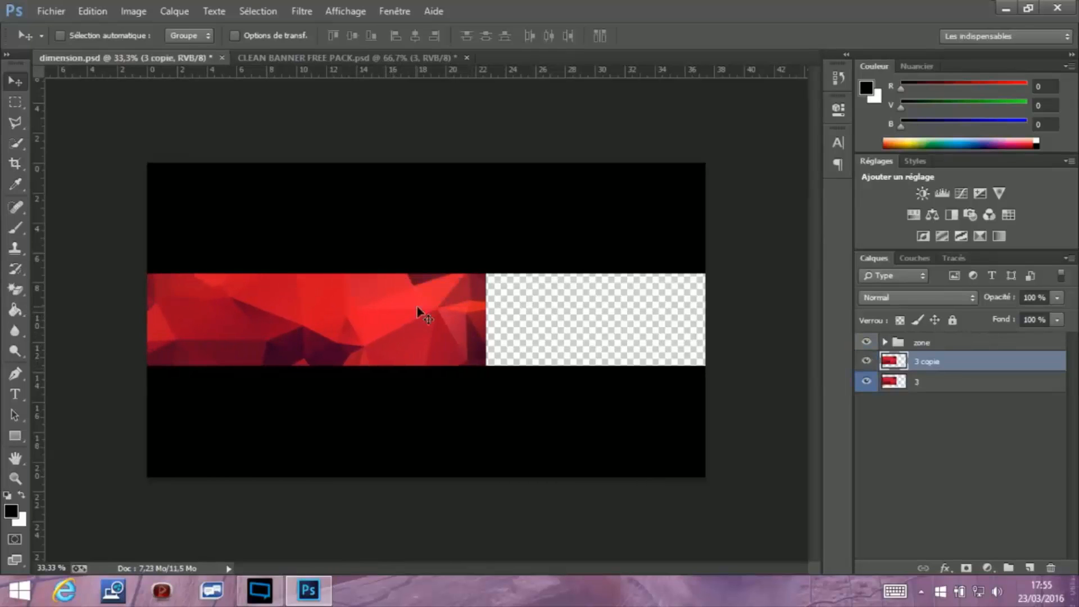
key(ctrl+z)
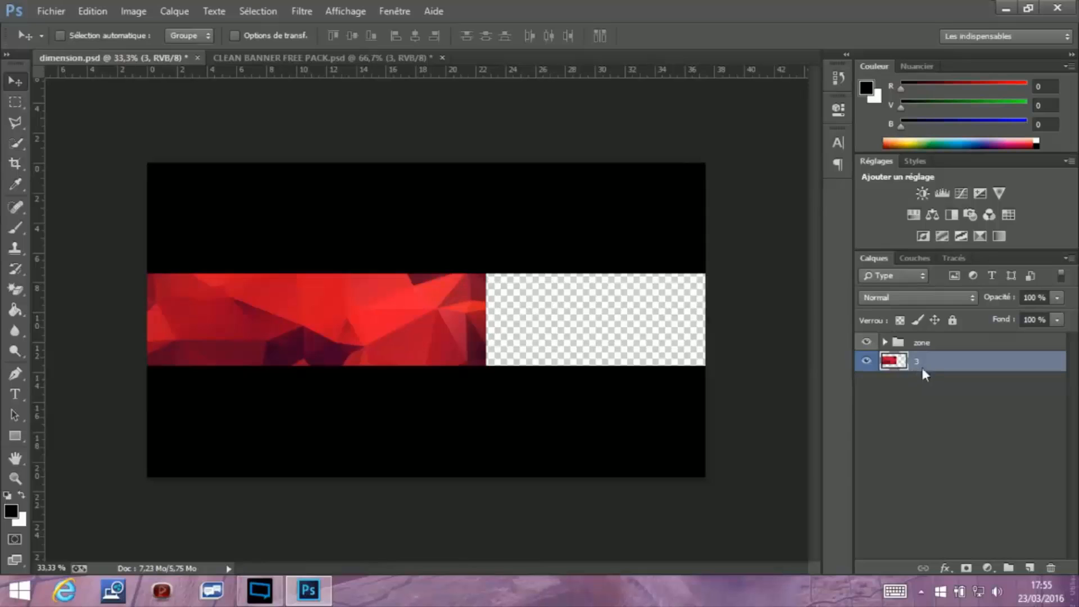
right_click(924, 372)
click(728, 144)
click(460, 238)
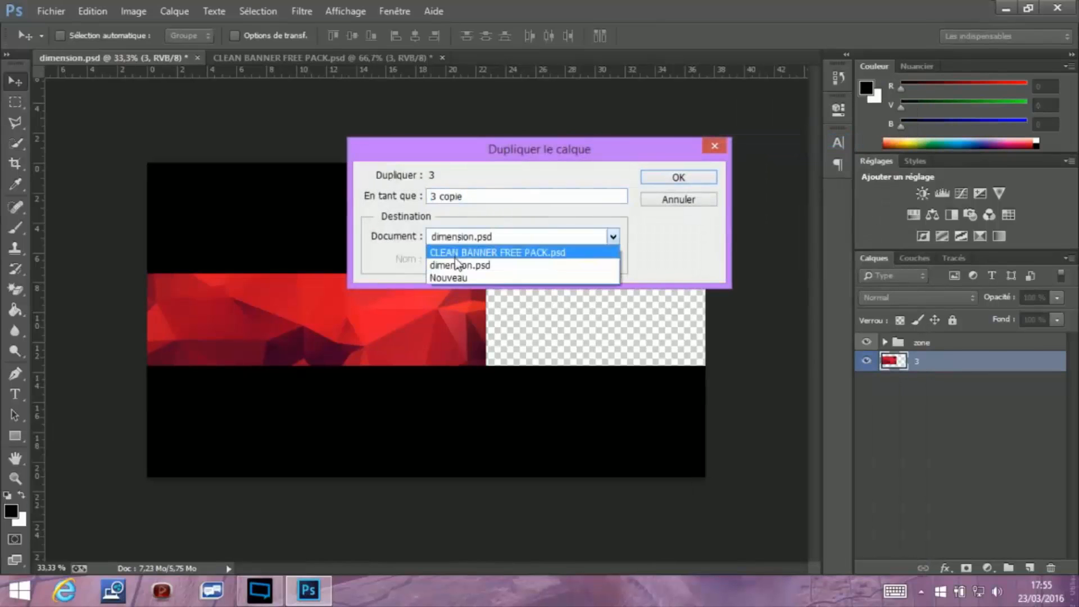
click(458, 265)
click(690, 172)
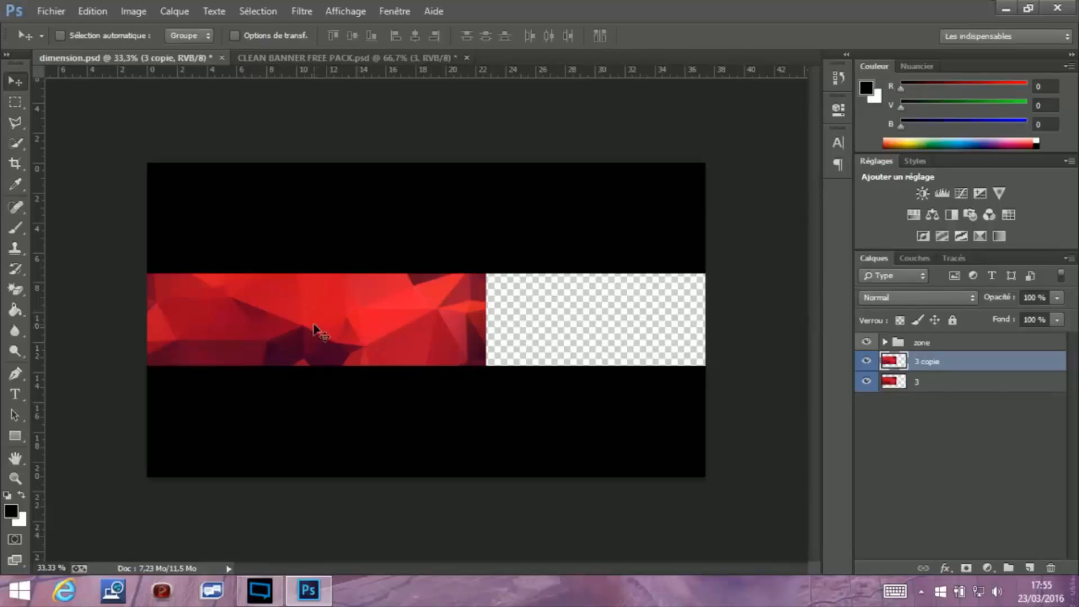
drag(292, 330, 563, 290)
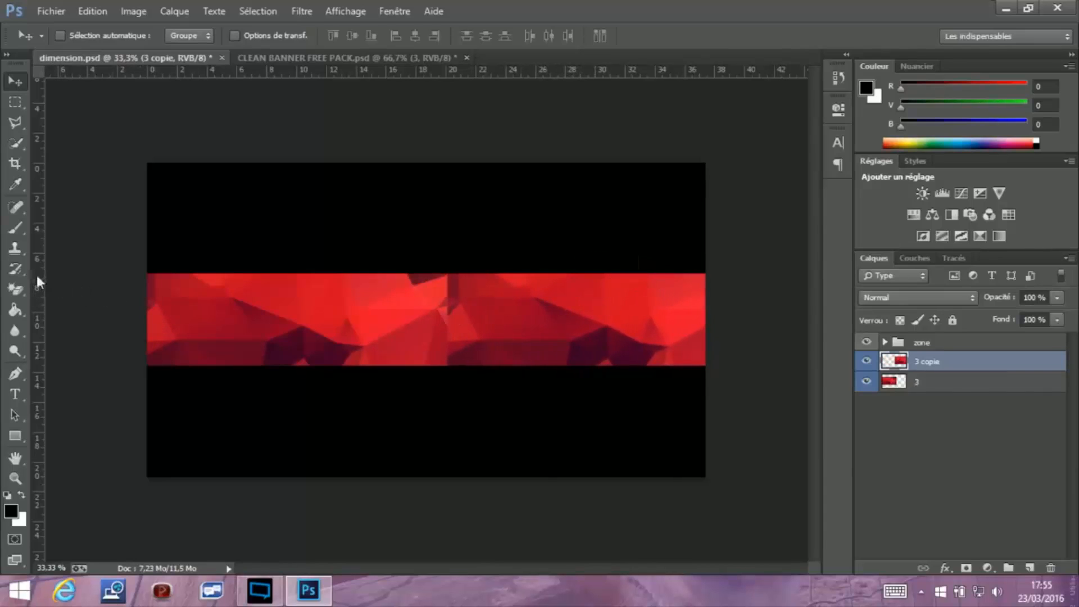
Switch to the standard Eraser tool and set its soft brush size to 116 px
click(16, 291)
right_click(19, 296)
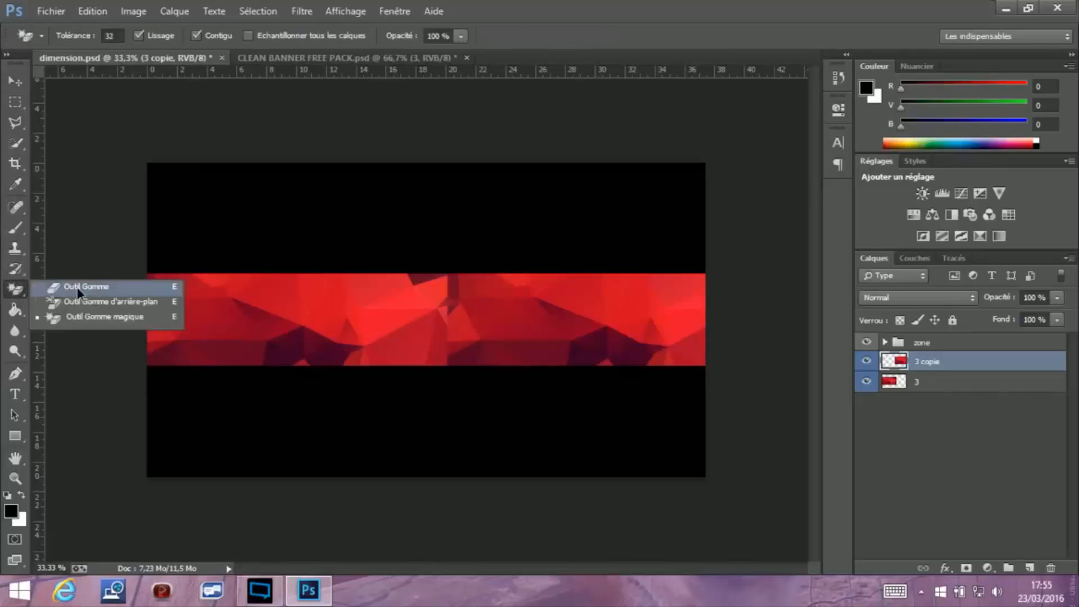
click(76, 287)
click(82, 36)
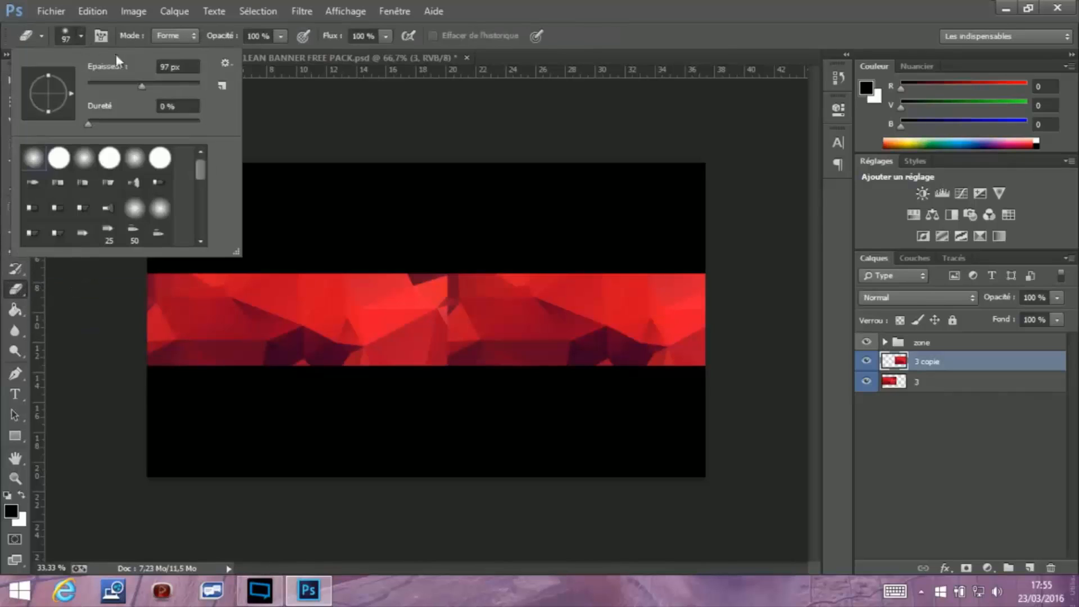
click(148, 86)
click(81, 31)
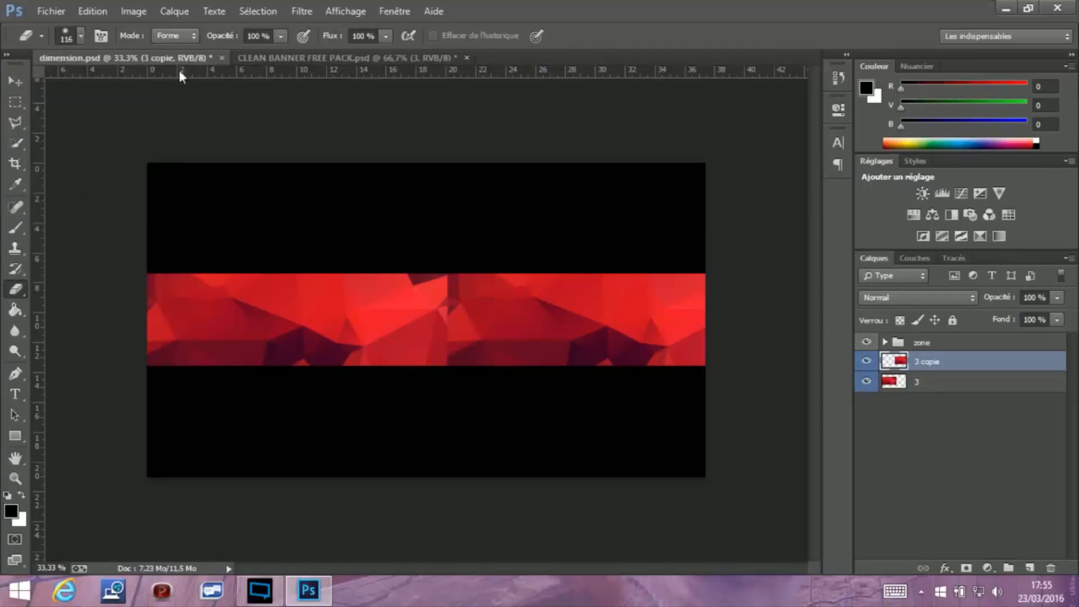
key(ctrl+z)
click(15, 81)
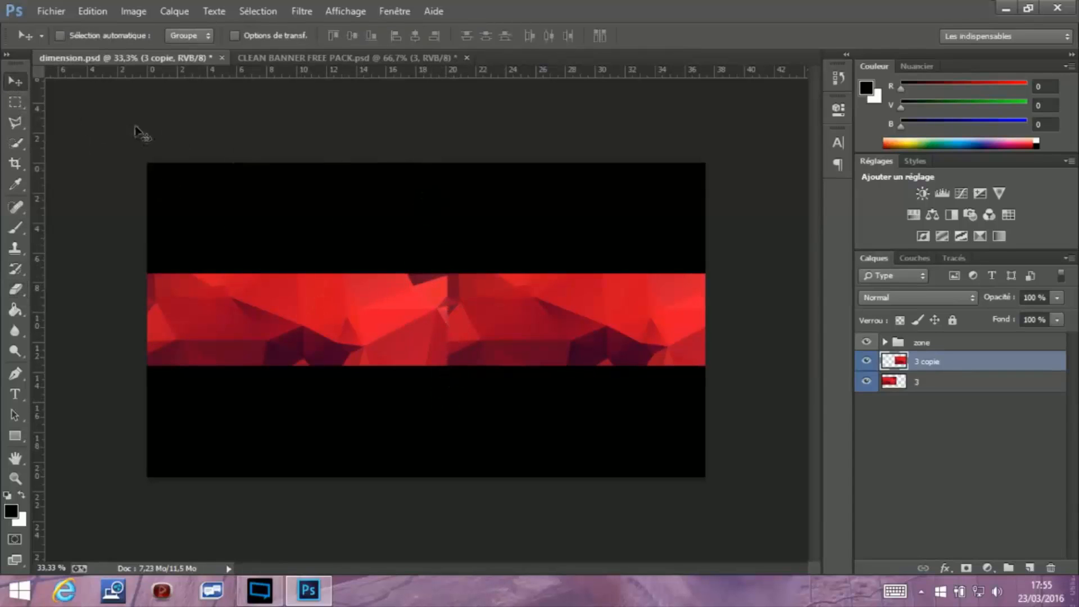
click(16, 228)
drag(422, 234, 430, 366)
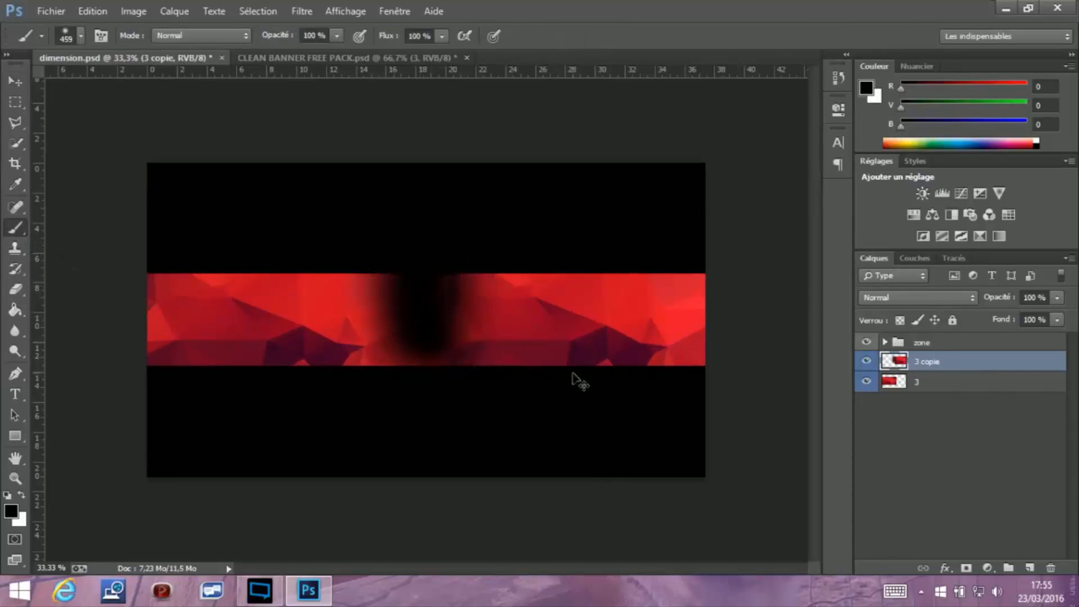
key(ctrl+z)
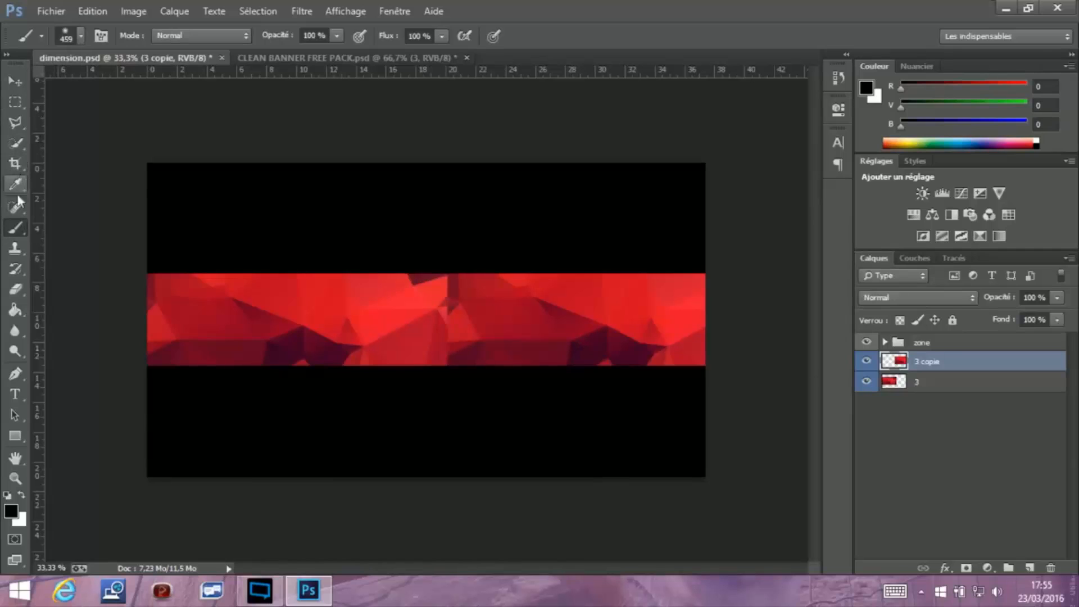
Erase the hard seam on the red copy where the two images meet and shift the copy slightly left
click(15, 289)
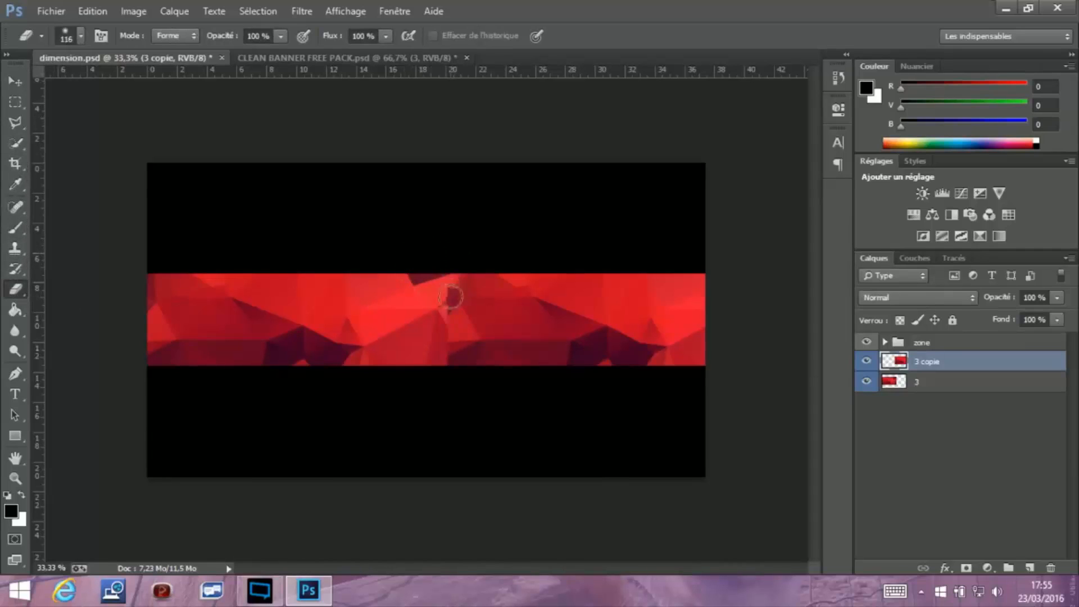
drag(451, 296, 448, 388)
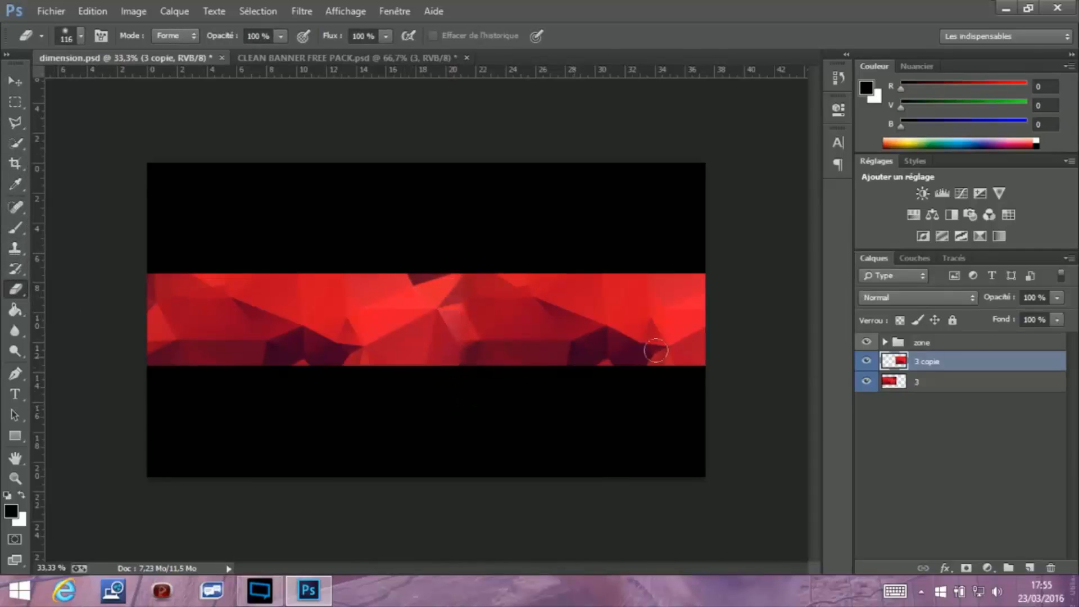
click(20, 84)
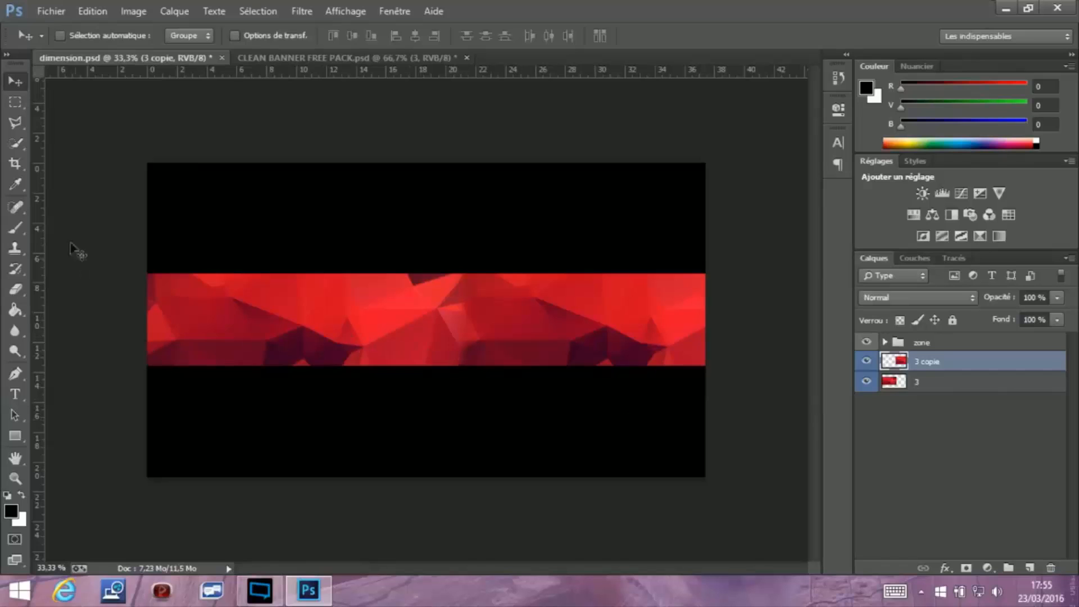
drag(554, 333, 540, 334)
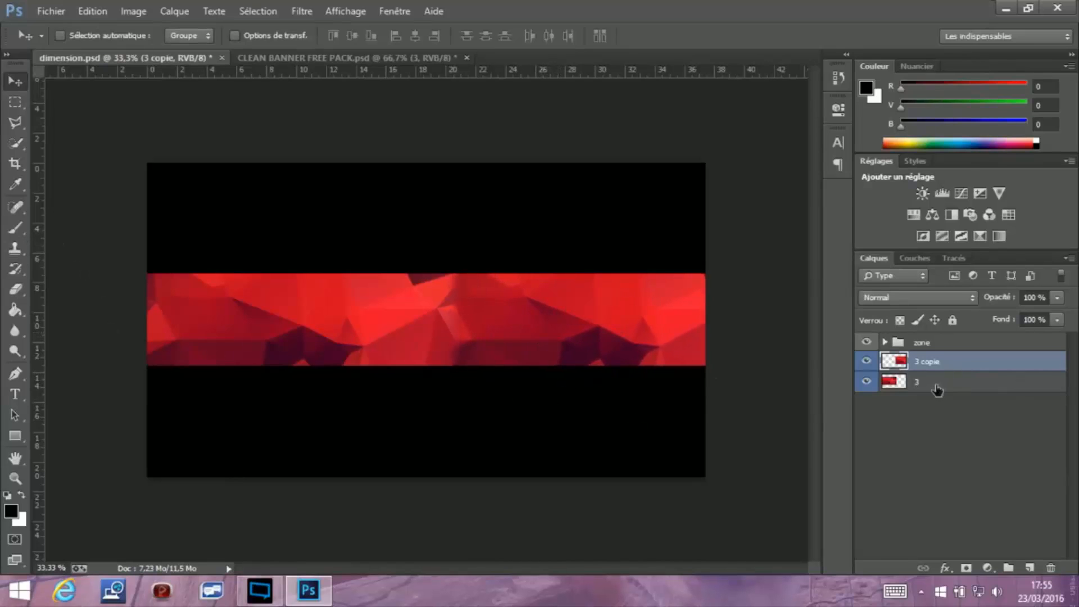
Add a new layer above the red copy and paint the whole band black with the 459 px soft brush
click(1029, 568)
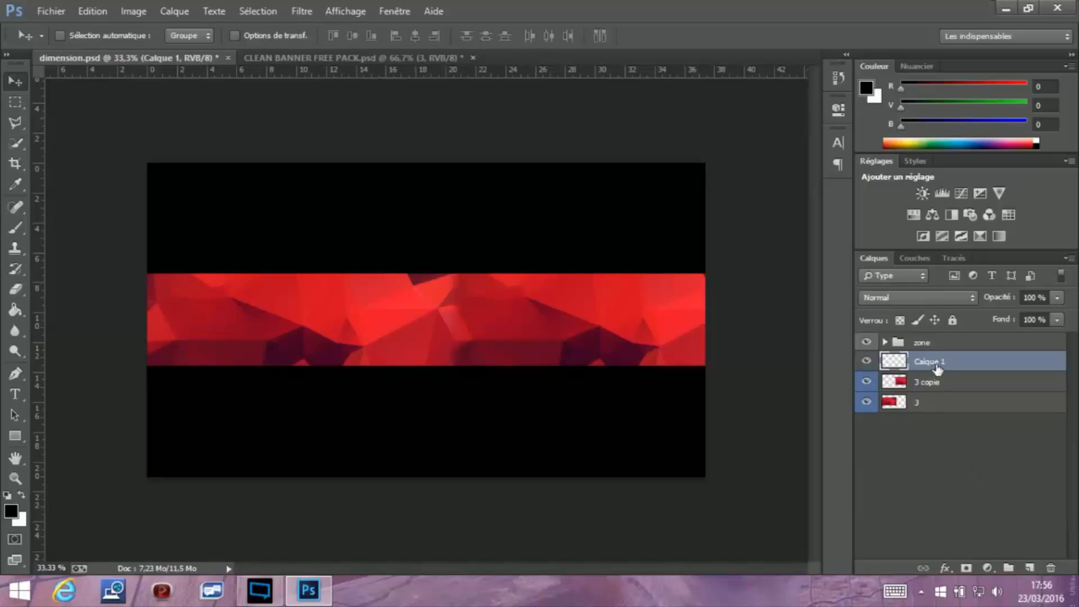
click(16, 226)
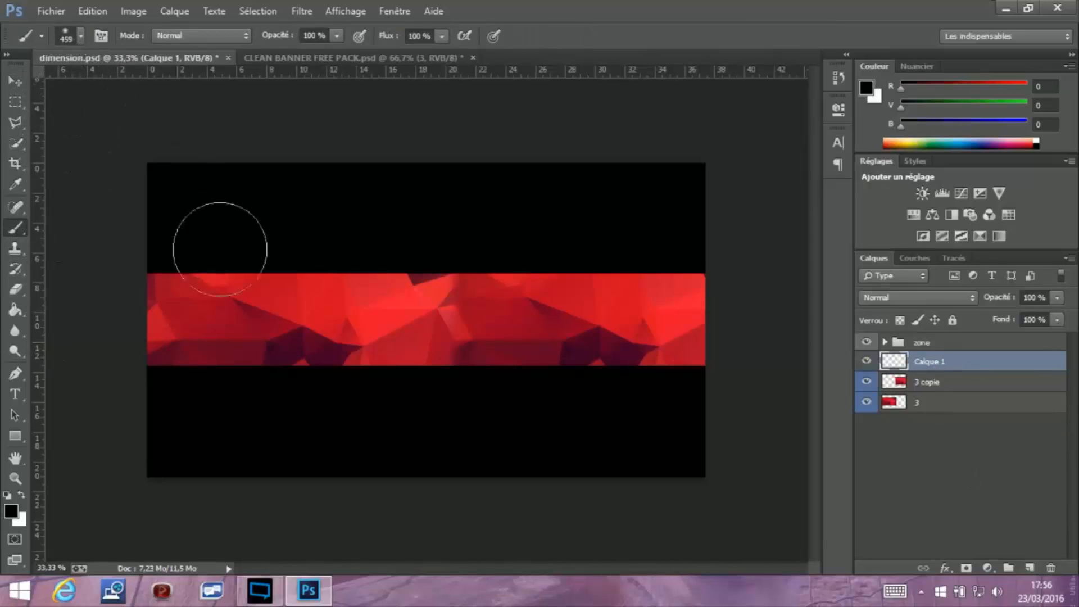
click(167, 295)
mouse_move(167, 295)
mouse_down()
mouse_move(761, 277)
mouse_move(253, 288)
mouse_move(137, 268)
mouse_move(158, 352)
mouse_move(643, 355)
mouse_move(650, 325)
mouse_up()
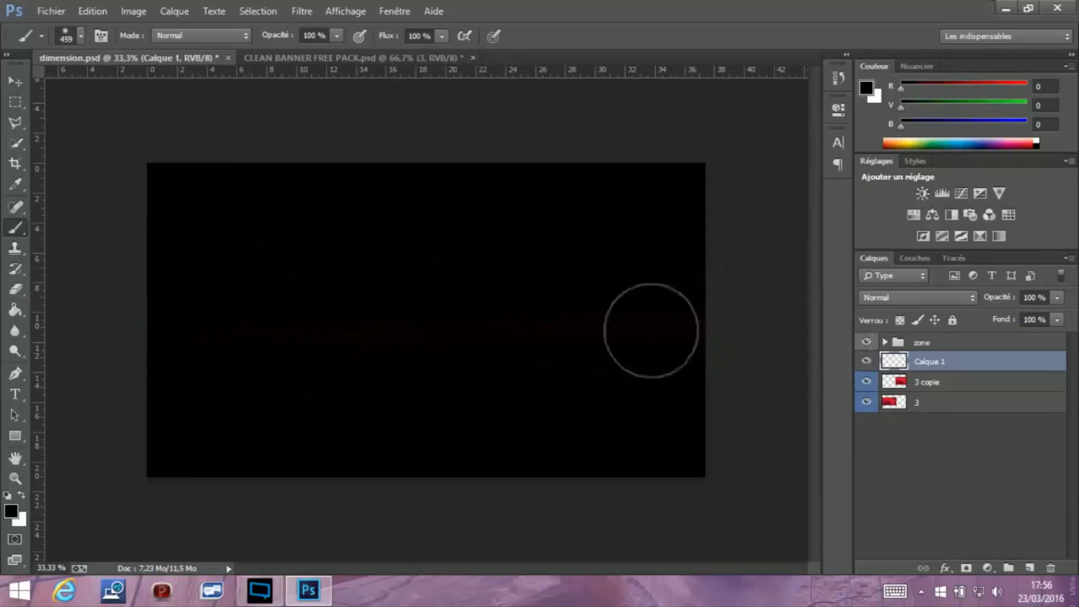
click(22, 81)
Set the black paint layer's opacity to 10 % and deselect all layers
click(1053, 298)
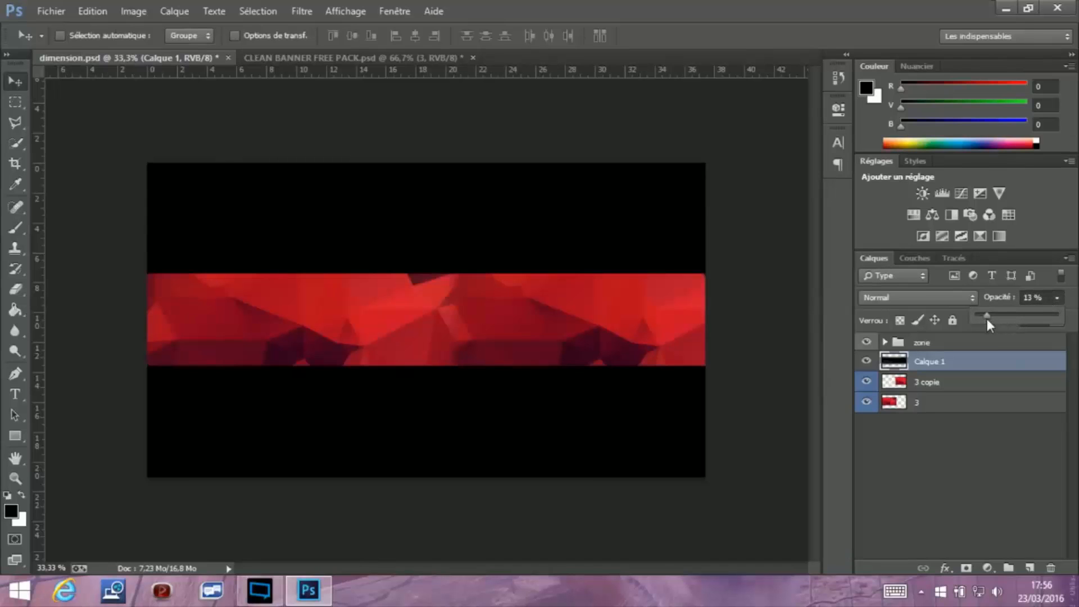
drag(985, 316, 1010, 303)
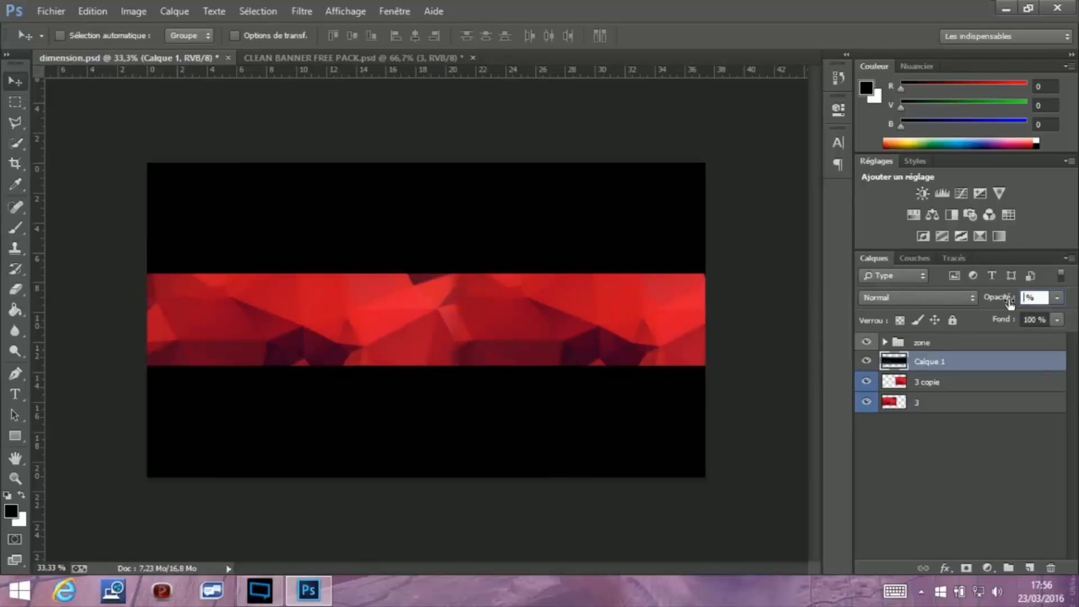
text(10)
key(Return)
click(952, 460)
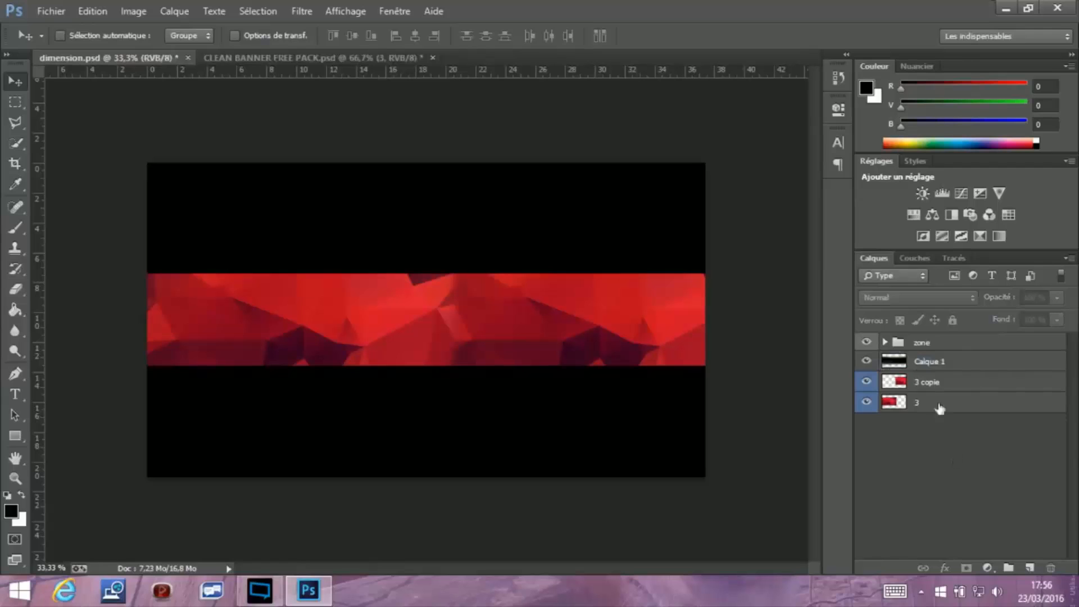
Group the black paint layer and both red background layers into a group named BACKGROUND
click(944, 367)
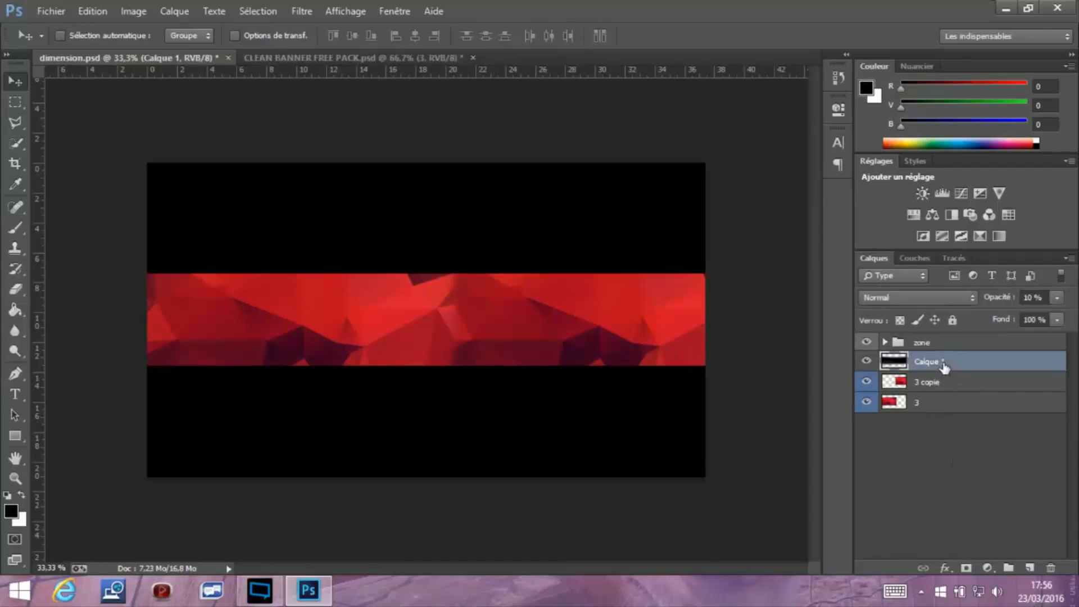
click(939, 434)
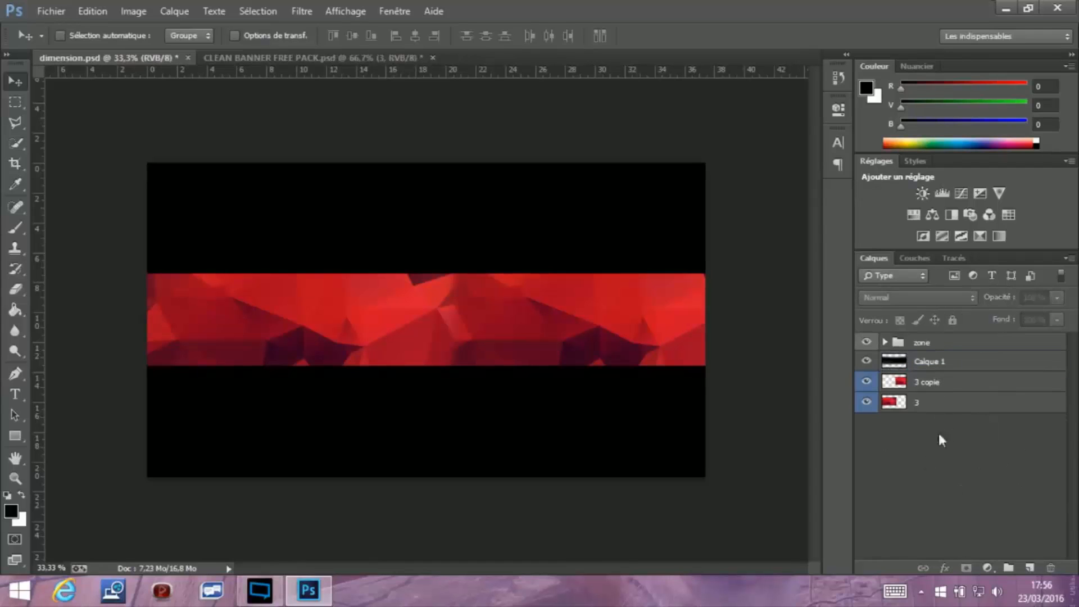
click(956, 365)
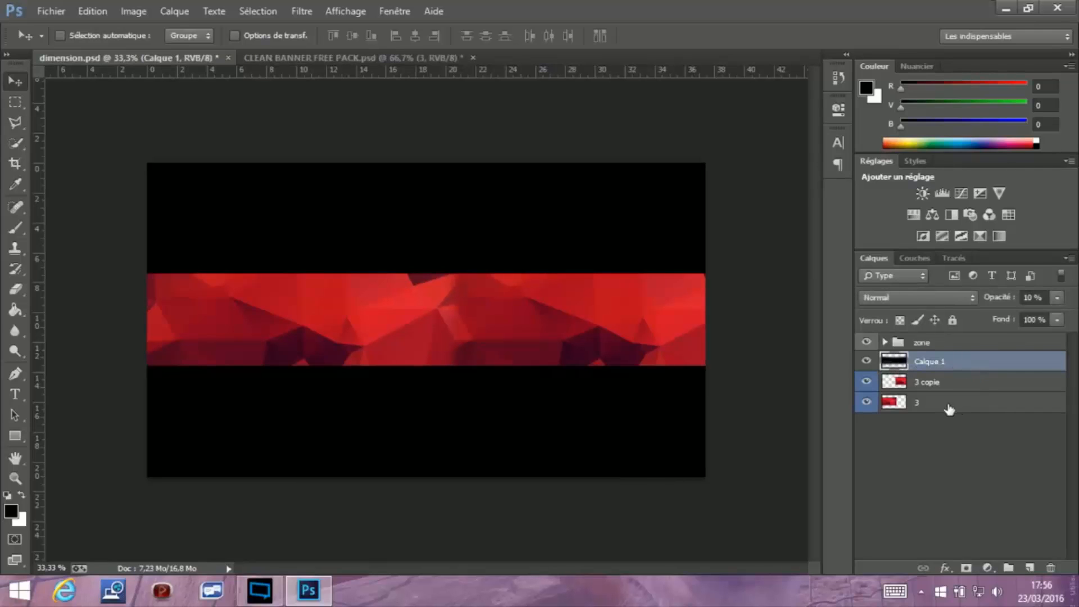
shift+click(933, 410)
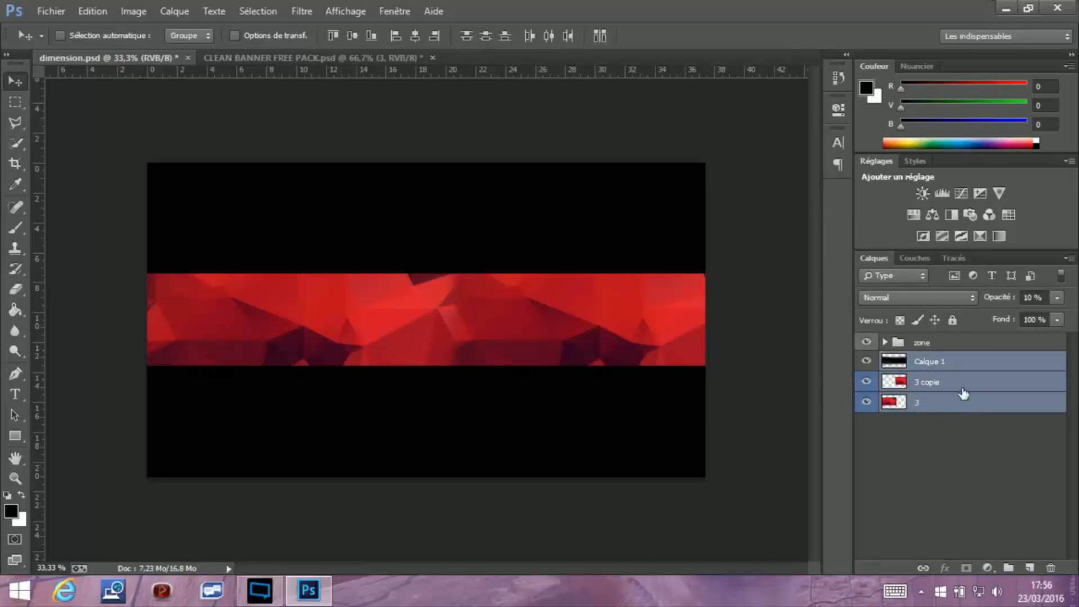
key(ctrl+g)
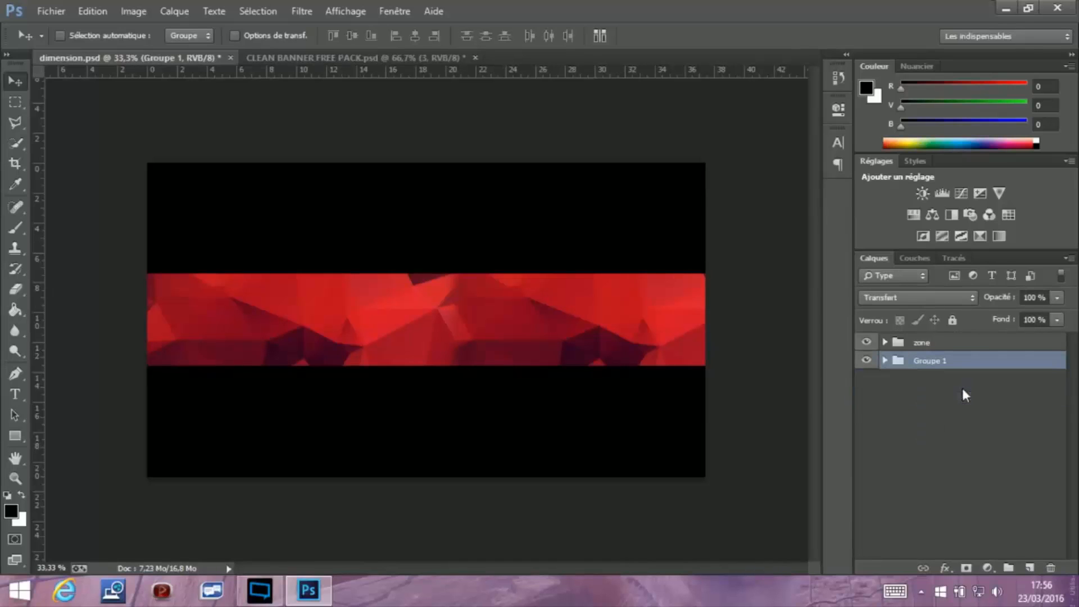
double_click(933, 361)
text(BACKGROUND)
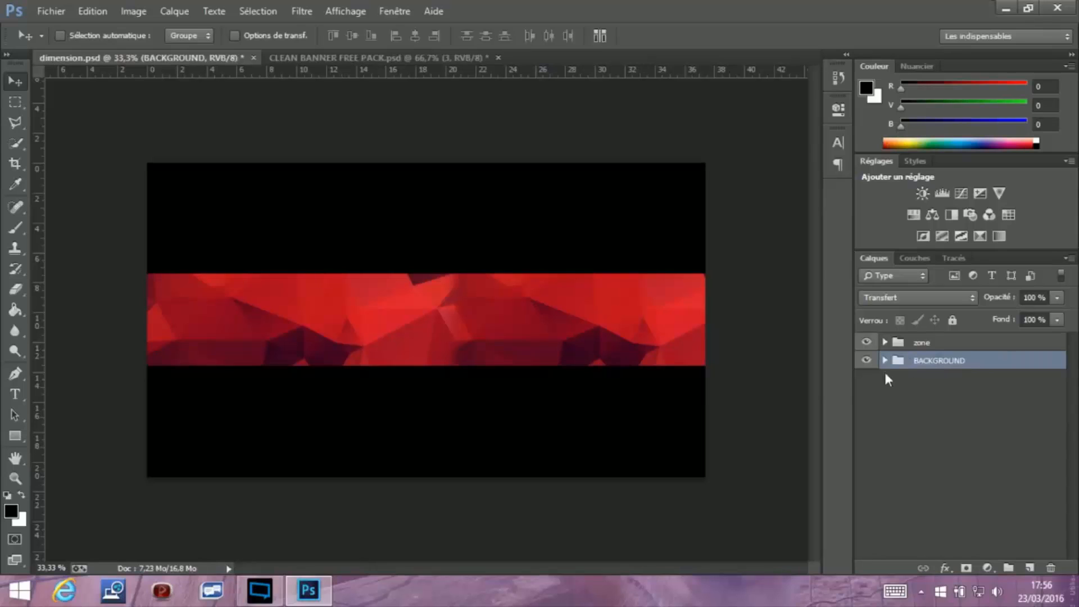
click(992, 419)
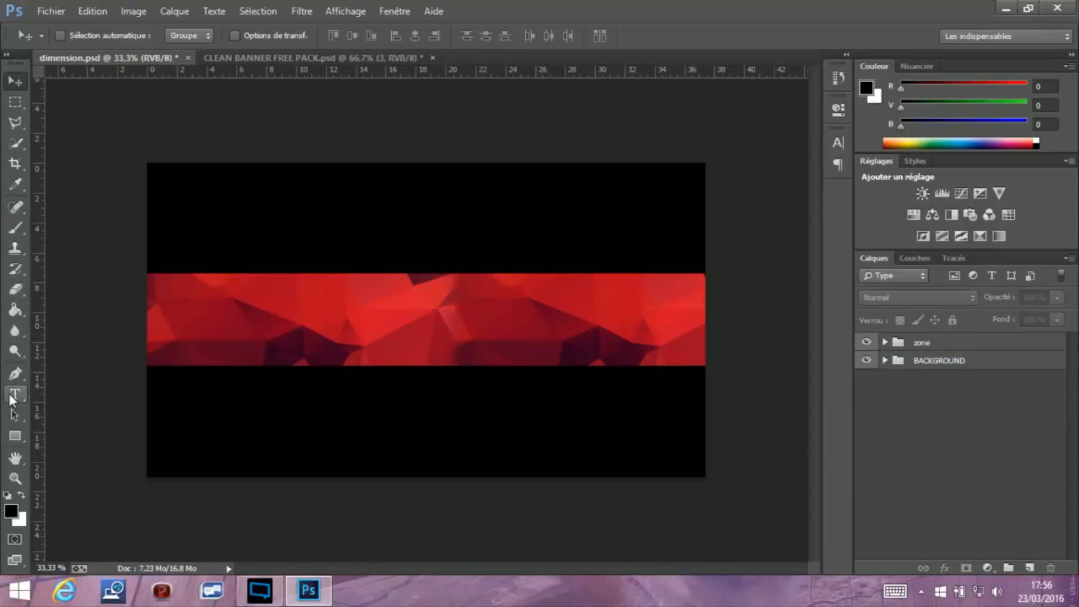
In CLEAN BANNER FREE PACK.psd, hide layer 3 and the Geometric Stocks group and collapse that group
click(16, 482)
click(21, 85)
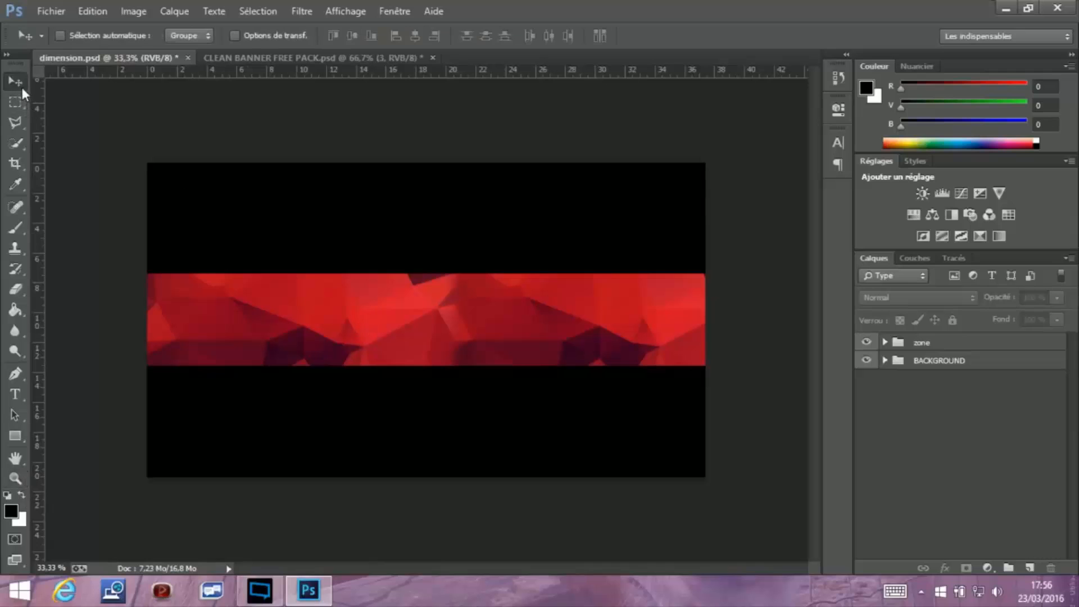
click(269, 55)
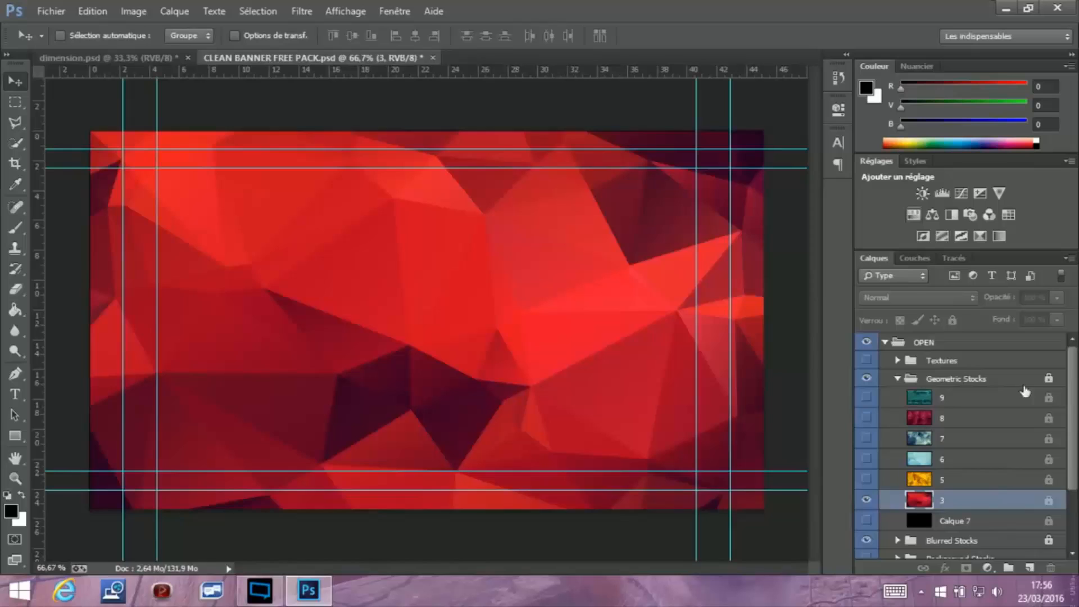
click(866, 500)
click(897, 379)
click(866, 378)
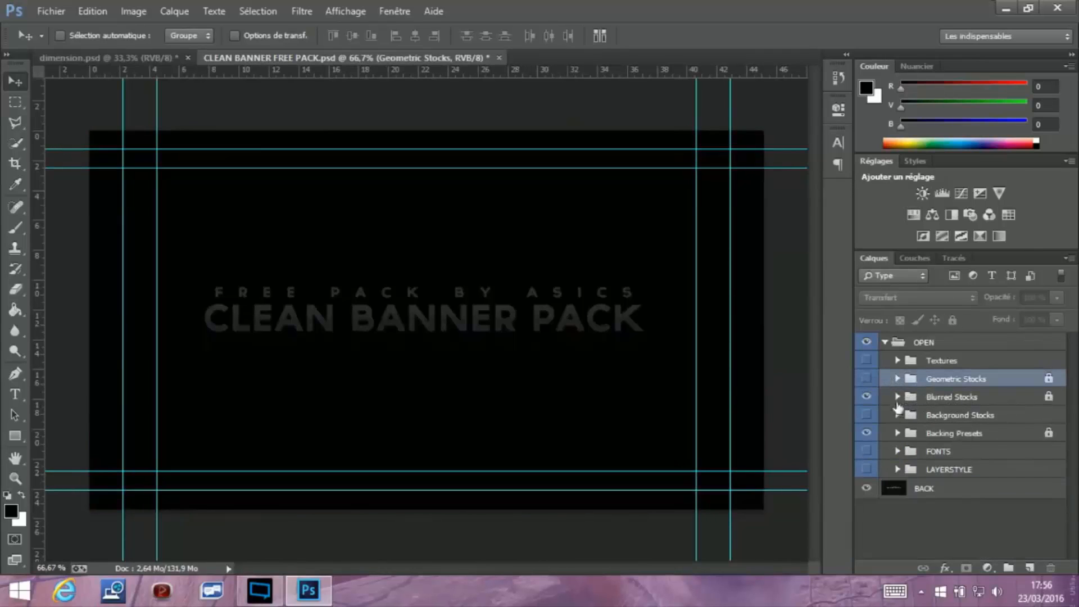
Expand the Blurred Stocks group and preview its backgrounds one by one from BG 20 down to BG 12
click(897, 397)
scroll(1031, 443, down, 2)
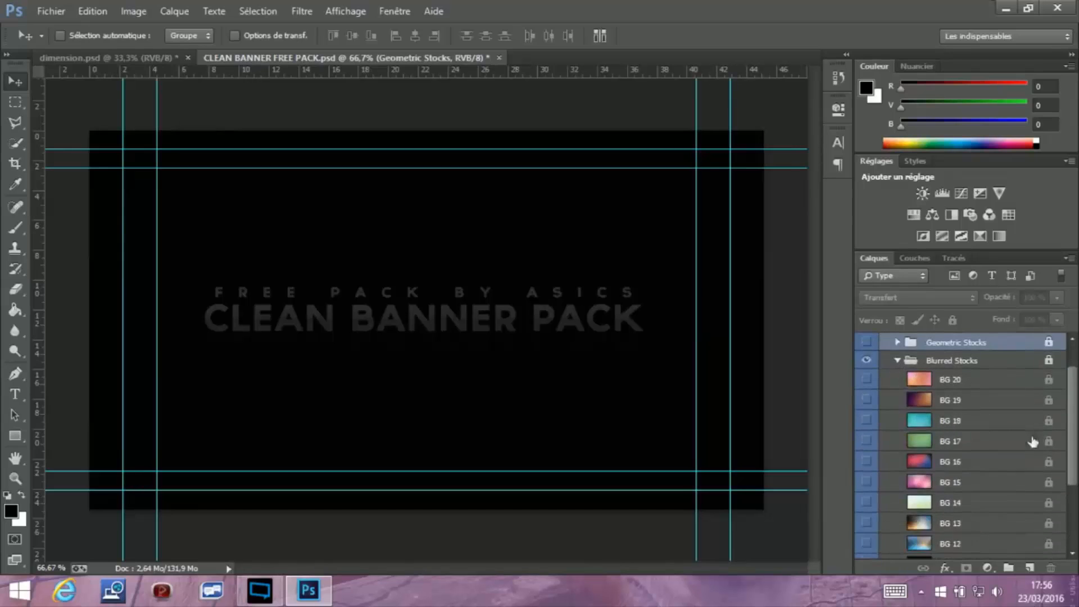
scroll(875, 373, down, 1)
click(867, 361)
click(866, 361)
click(867, 382)
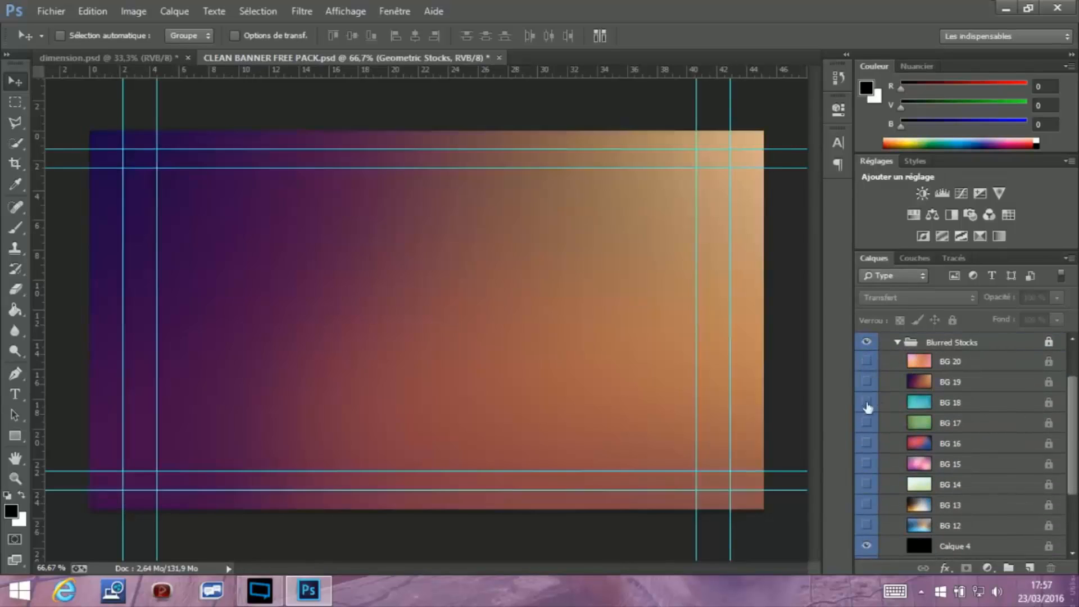
click(866, 382)
click(867, 402)
click(867, 402)
click(867, 422)
click(866, 423)
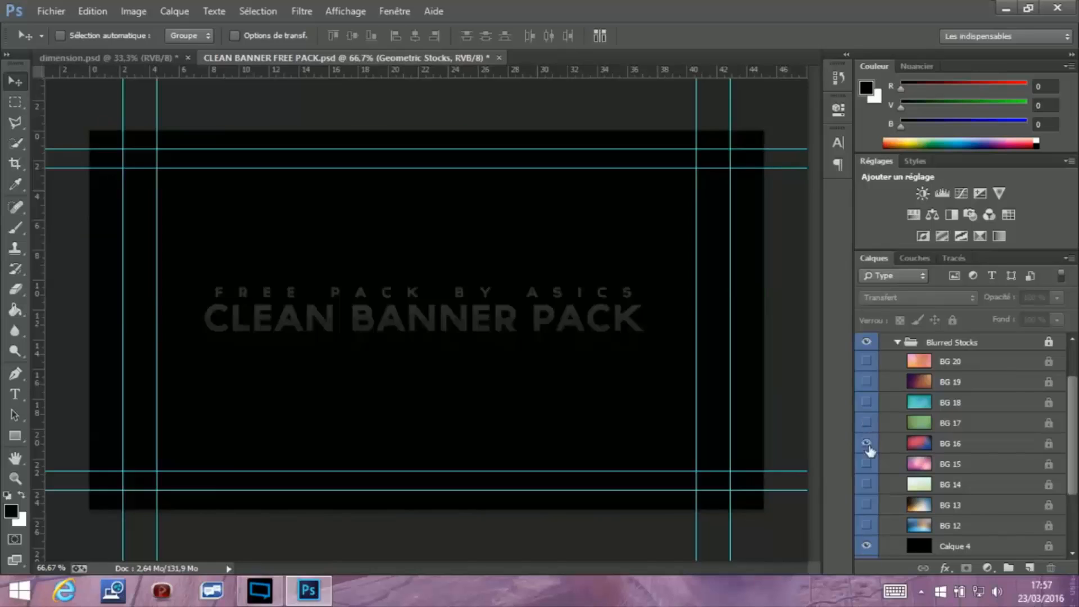
click(866, 444)
click(866, 443)
click(867, 463)
click(867, 463)
click(866, 484)
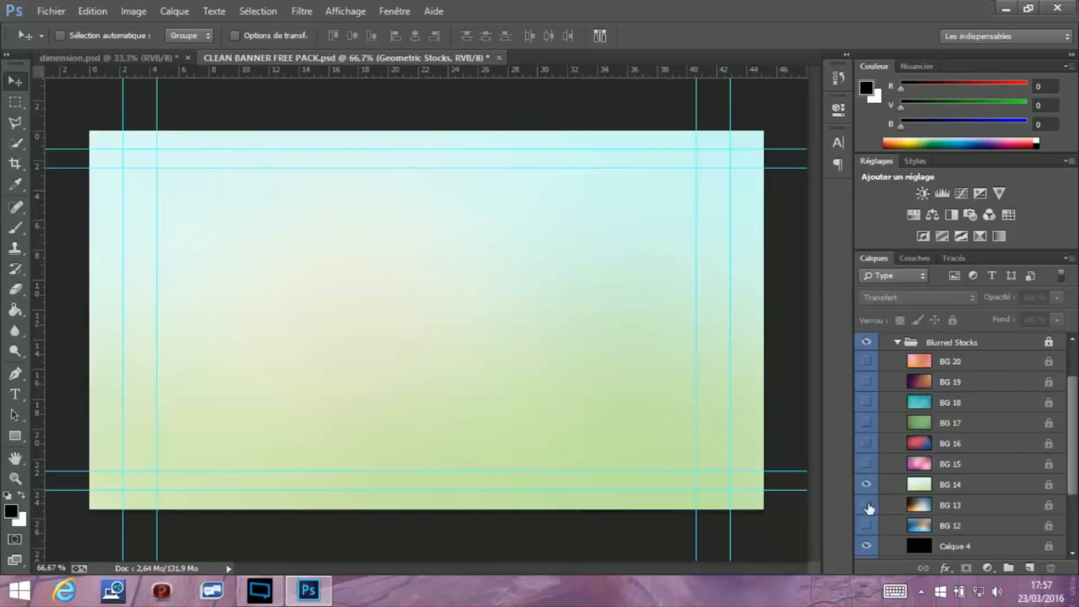
click(867, 504)
click(867, 485)
click(866, 505)
click(866, 525)
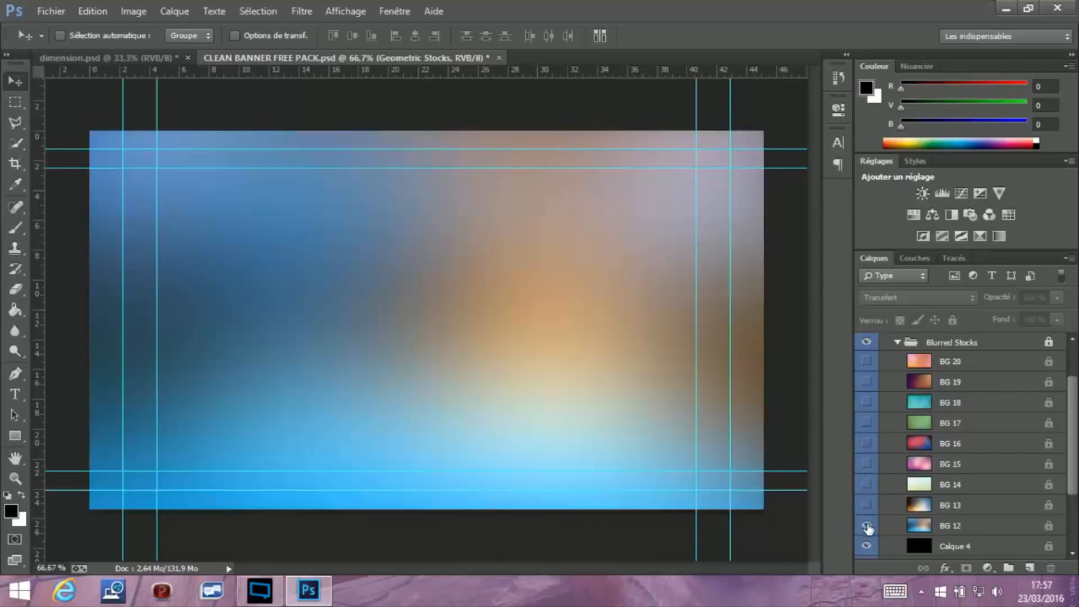
click(866, 525)
Show the BG 15 blurred background and duplicate that layer into dimension.psd
click(866, 464)
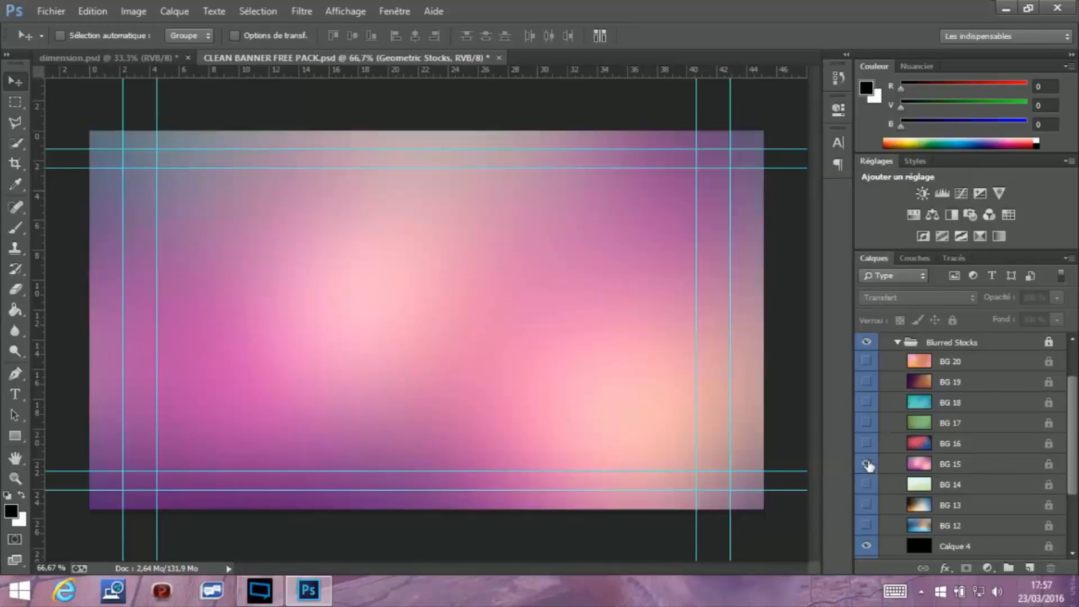
click(866, 464)
click(866, 463)
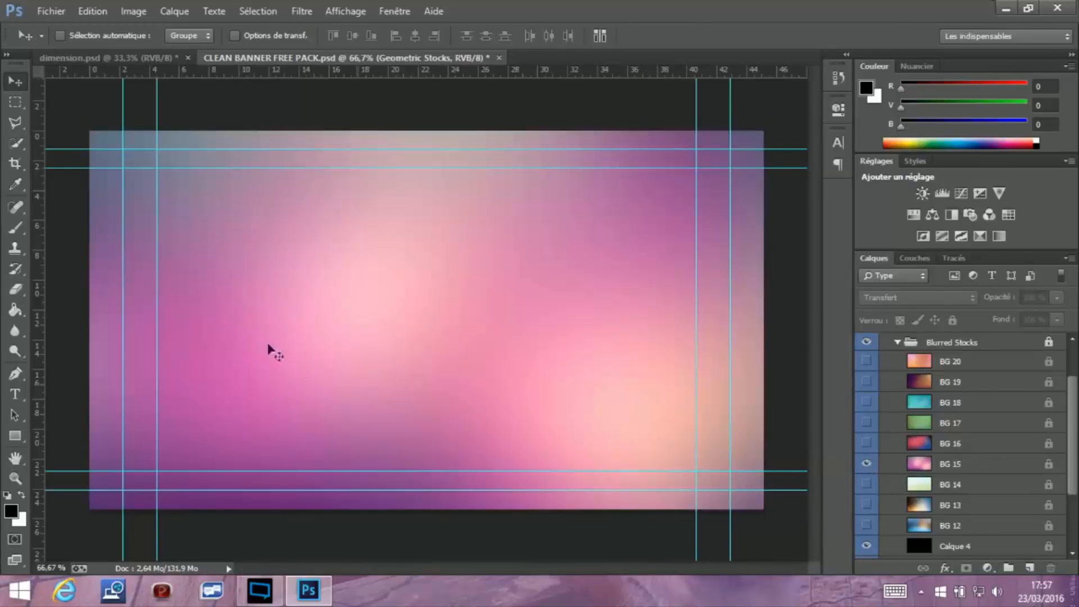
click(133, 61)
click(283, 61)
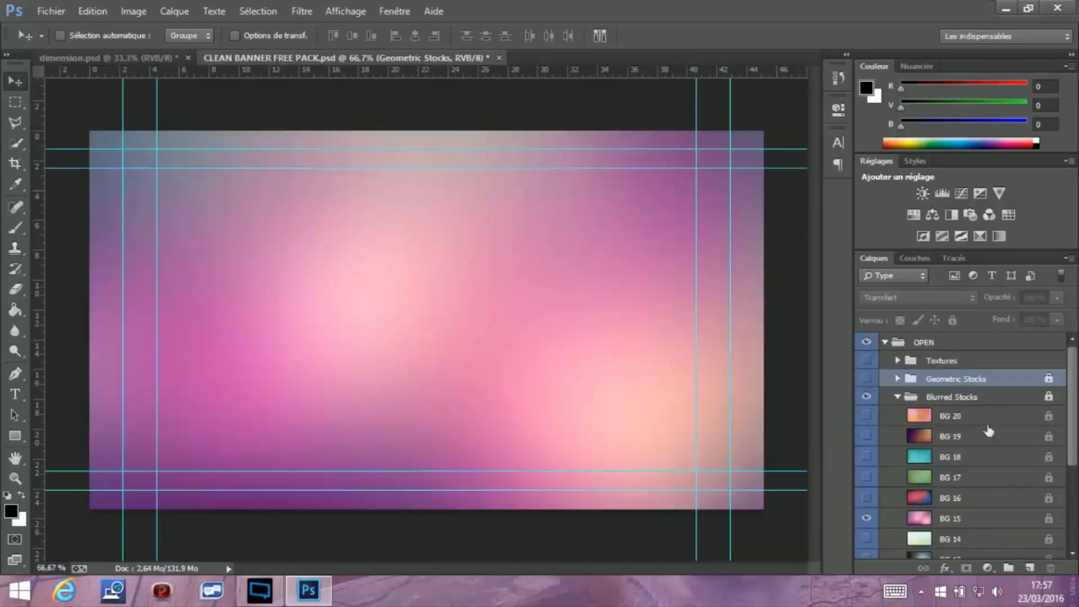
click(956, 521)
right_click(956, 525)
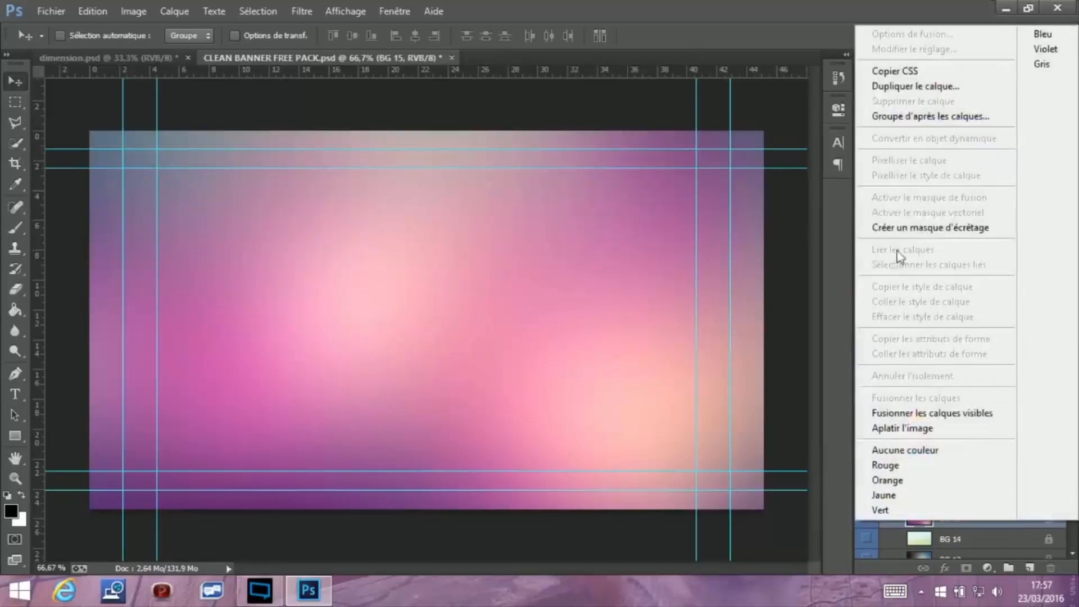
click(903, 95)
click(480, 237)
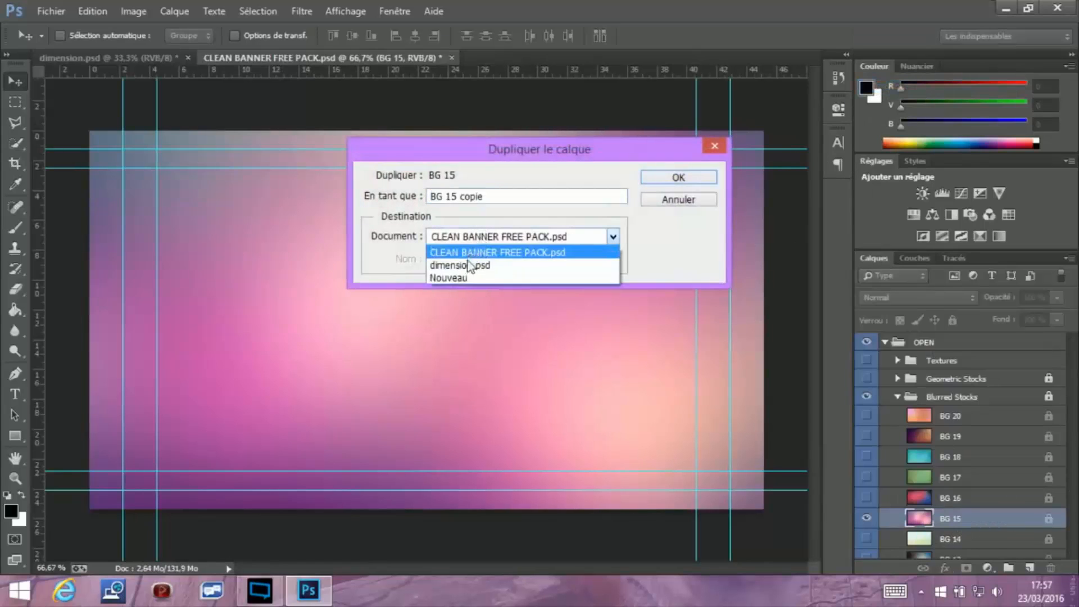
click(466, 262)
click(709, 177)
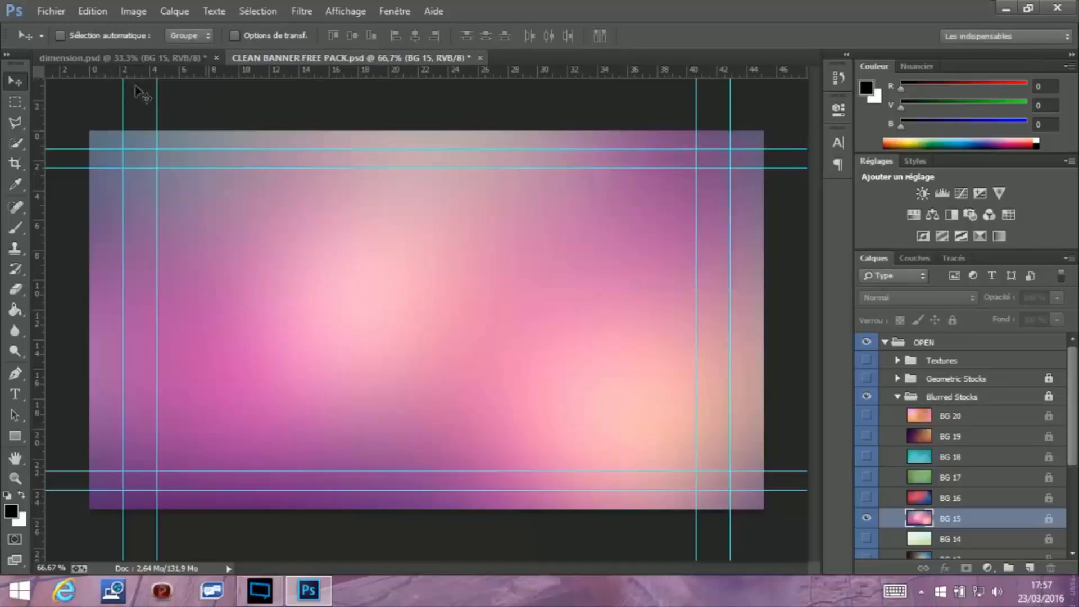
Switch to dimension.psd and position the BG 15 image at the centre of the canvas
click(123, 59)
drag(427, 337, 478, 365)
drag(479, 356, 481, 363)
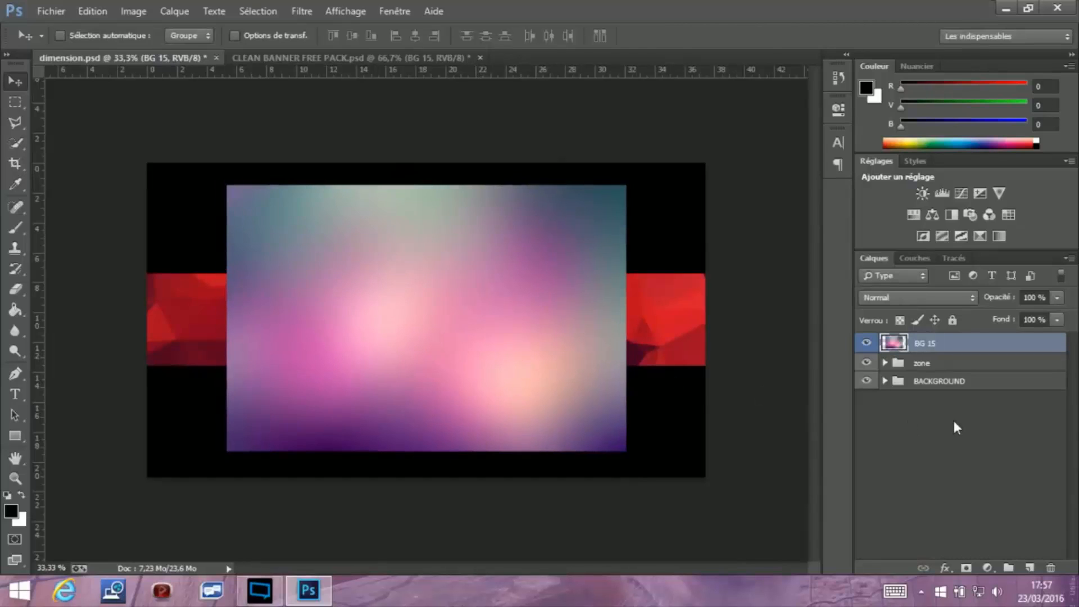
Free-transform BG 15 to span the full canvas width and cover the band, at about 139.66 % width and 47.28 % height
key(ctrl+t)
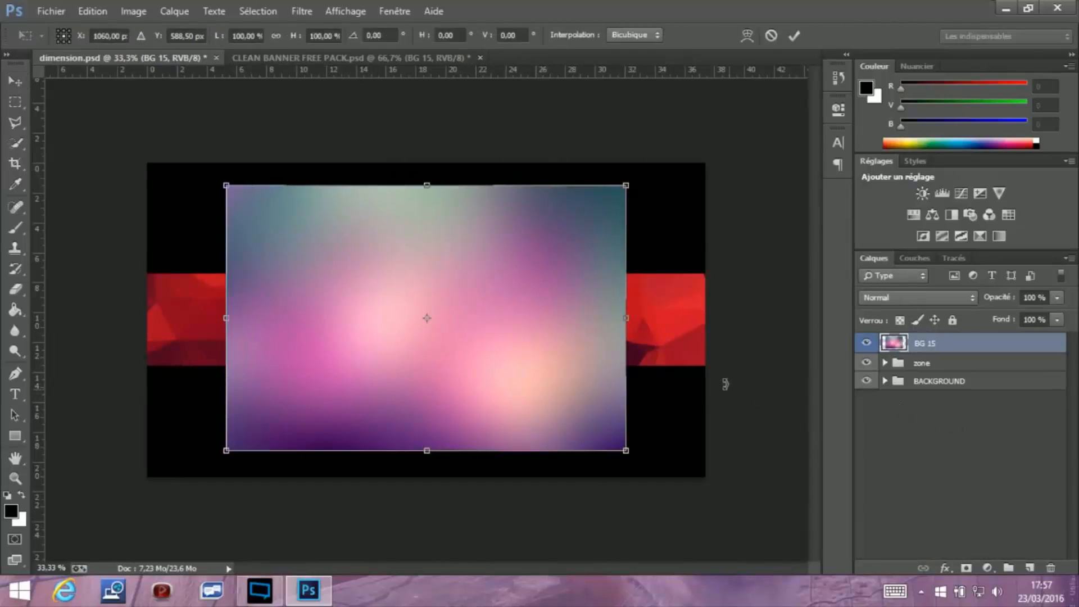
drag(618, 322, 703, 306)
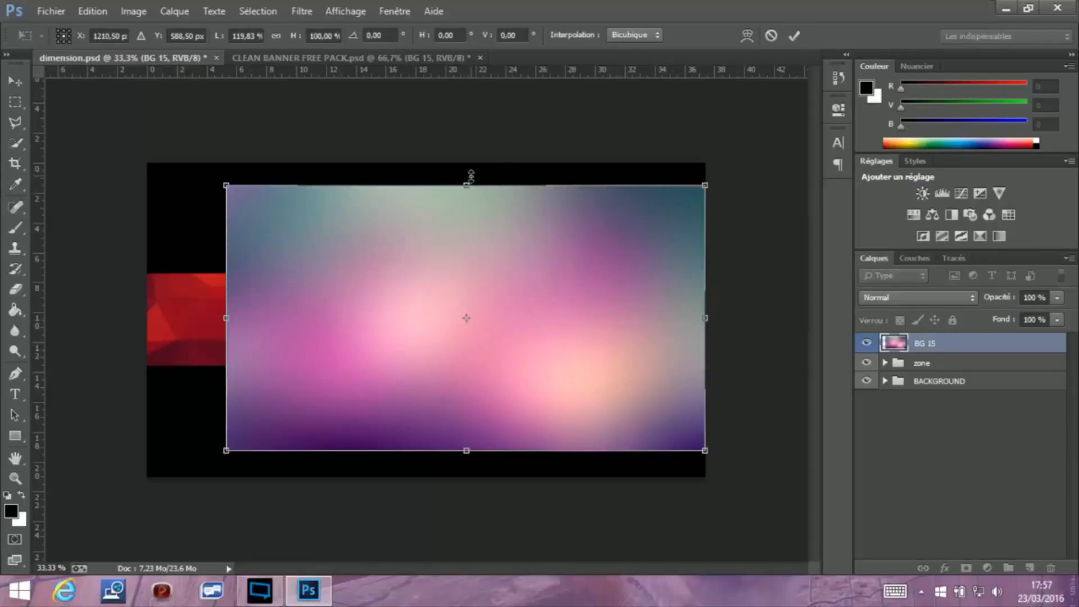
drag(467, 184, 466, 268)
drag(226, 359, 148, 358)
drag(427, 449, 427, 379)
drag(427, 268, 427, 254)
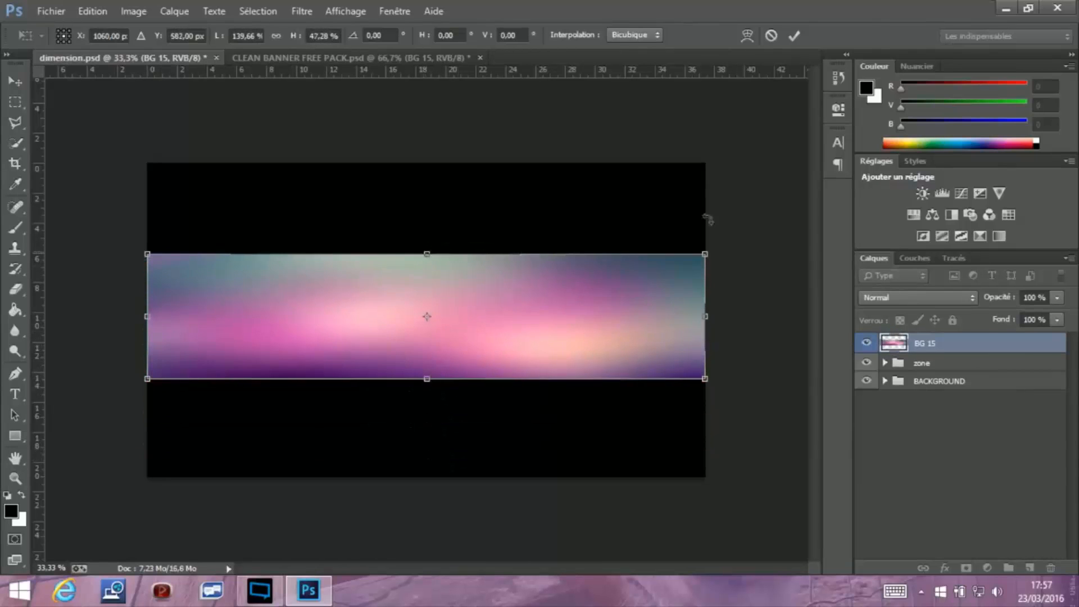
click(794, 38)
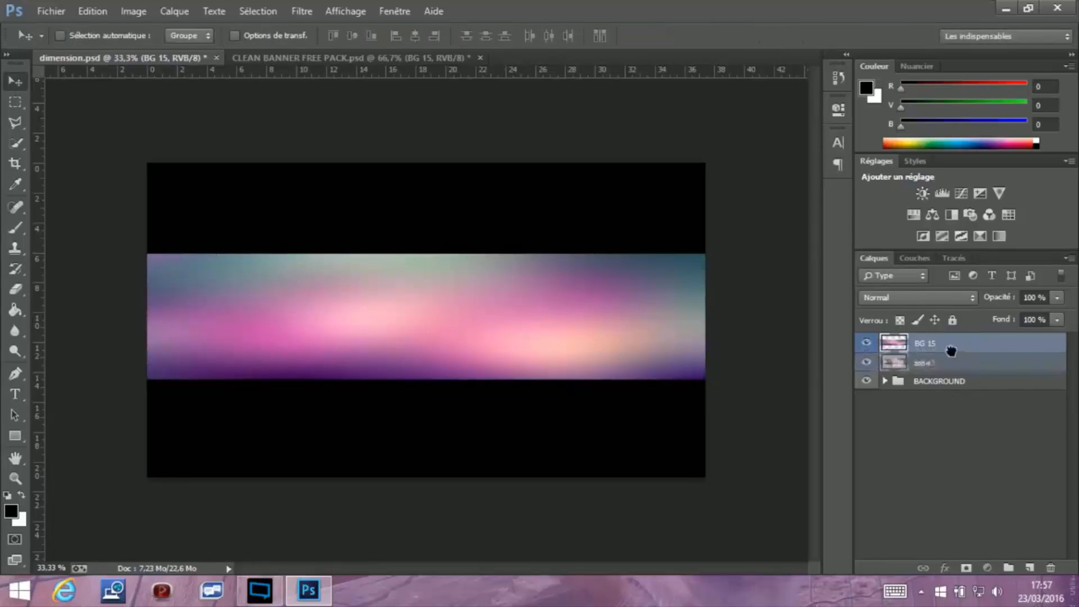
Move BG 15 into the BACKGROUND group and place it at the top, above the black paint layer
drag(955, 345, 888, 388)
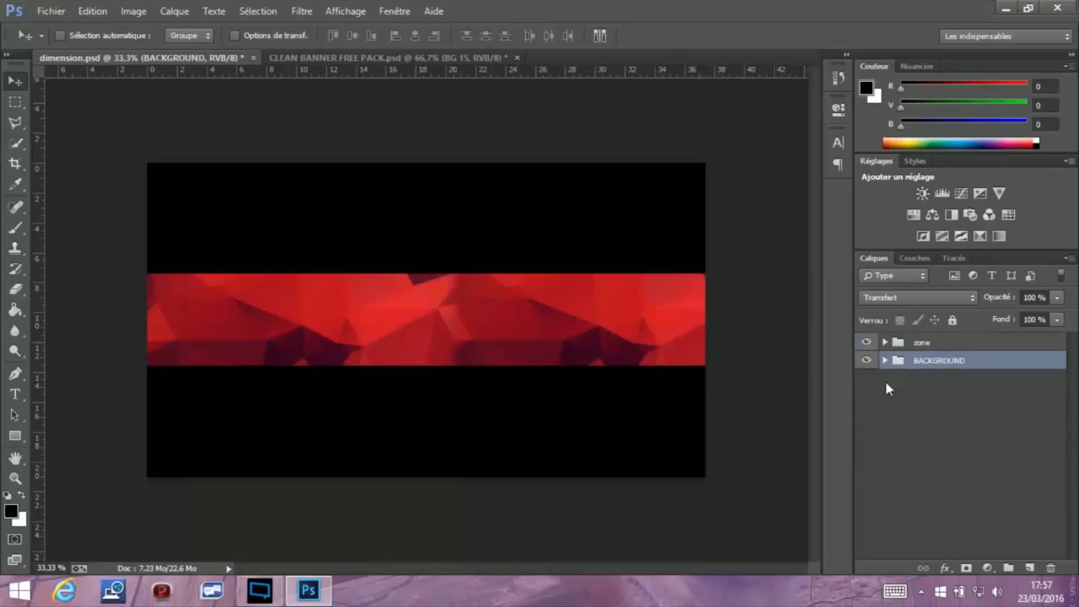
click(884, 360)
drag(949, 442, 965, 372)
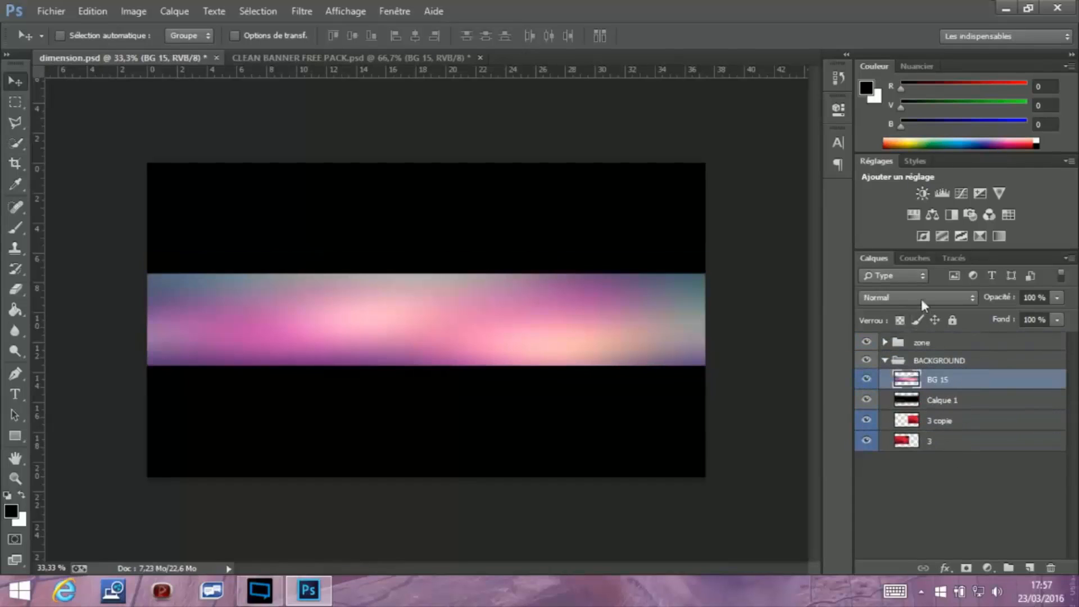
Set BG 15's blend mode to Incrustation and its opacity to 20 %, and collapse the BACKGROUND group
click(922, 297)
click(872, 198)
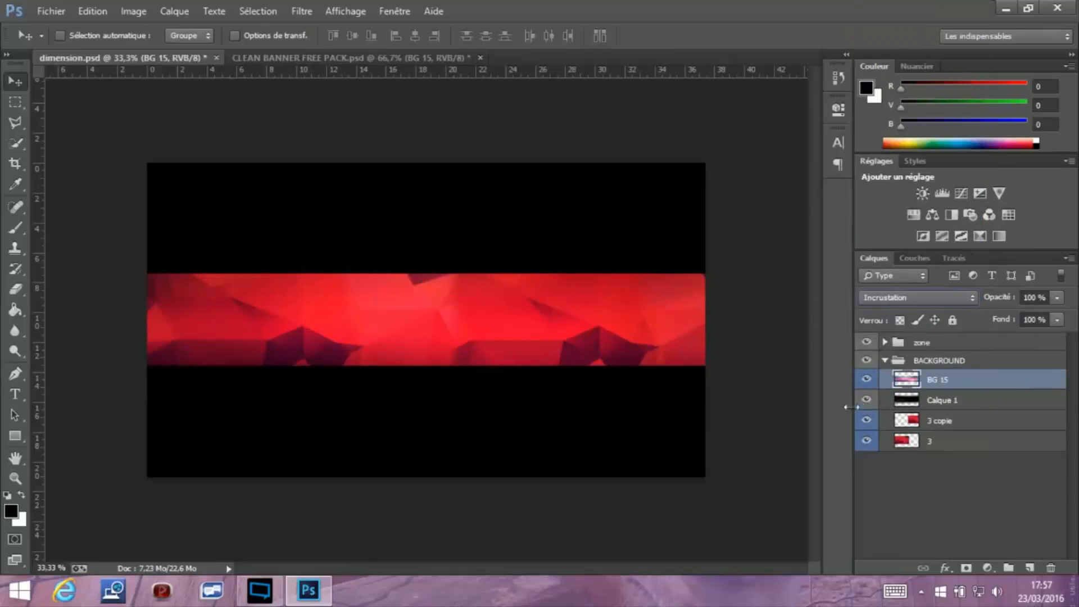
click(1057, 297)
click(1032, 298)
text(80)
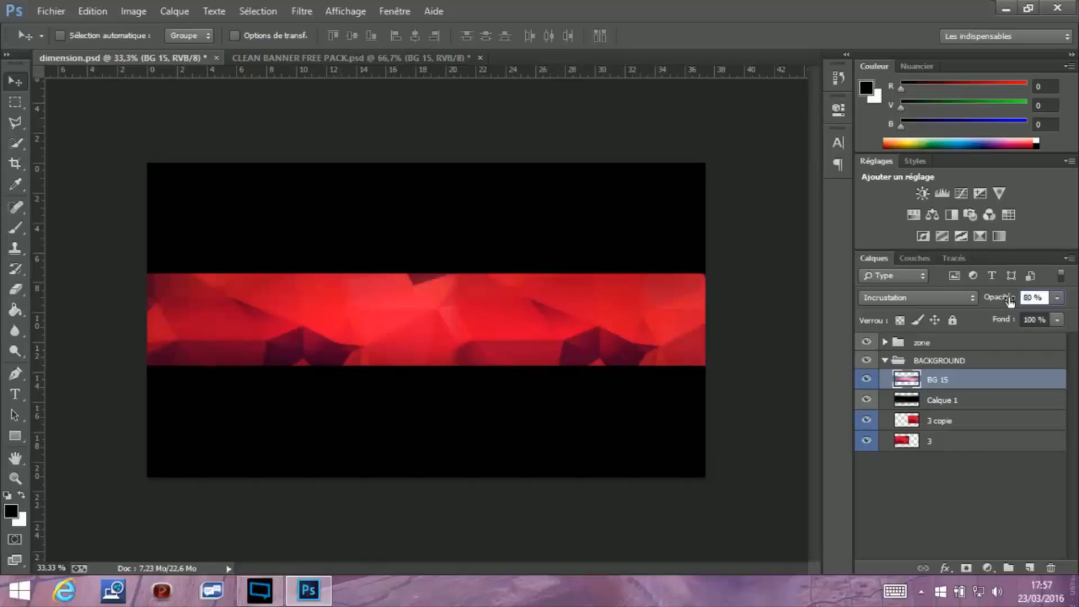
key(BackSpace)
key(BackSpace)
text(6)
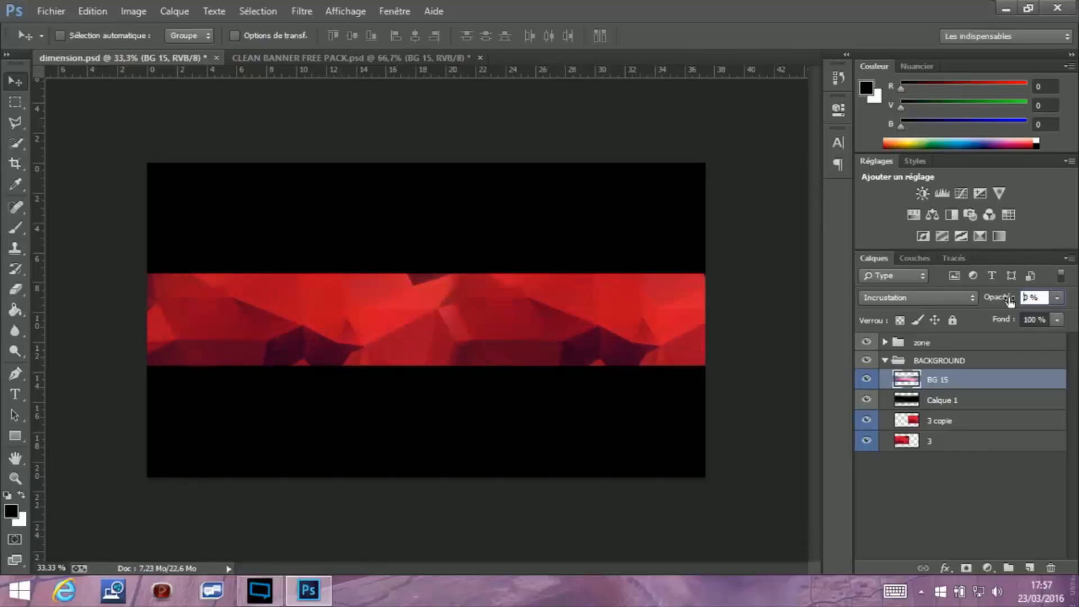
drag(1001, 298, 1010, 301)
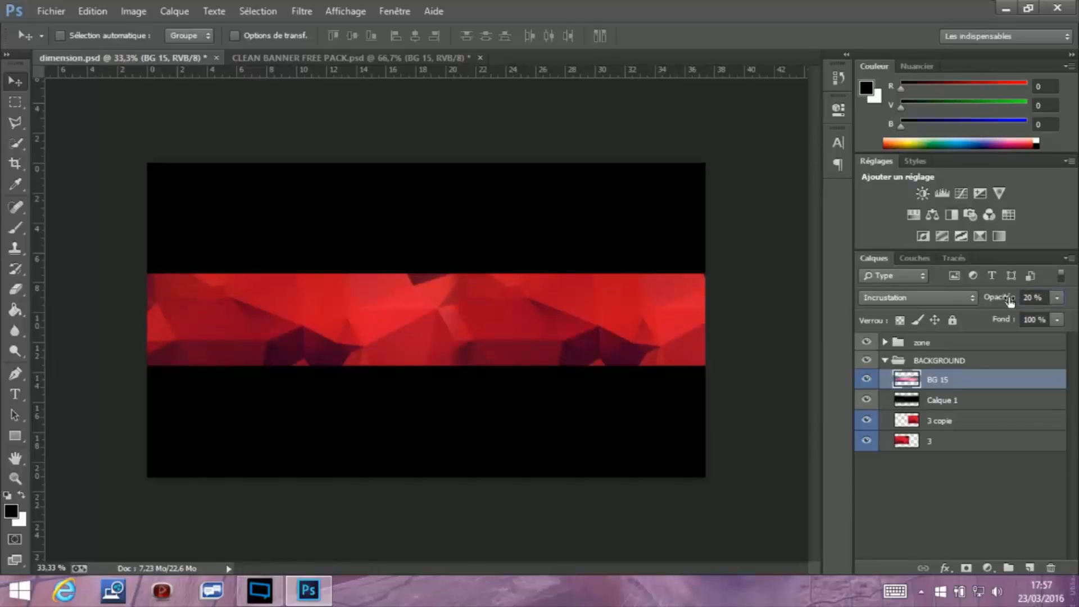
click(1003, 473)
click(885, 361)
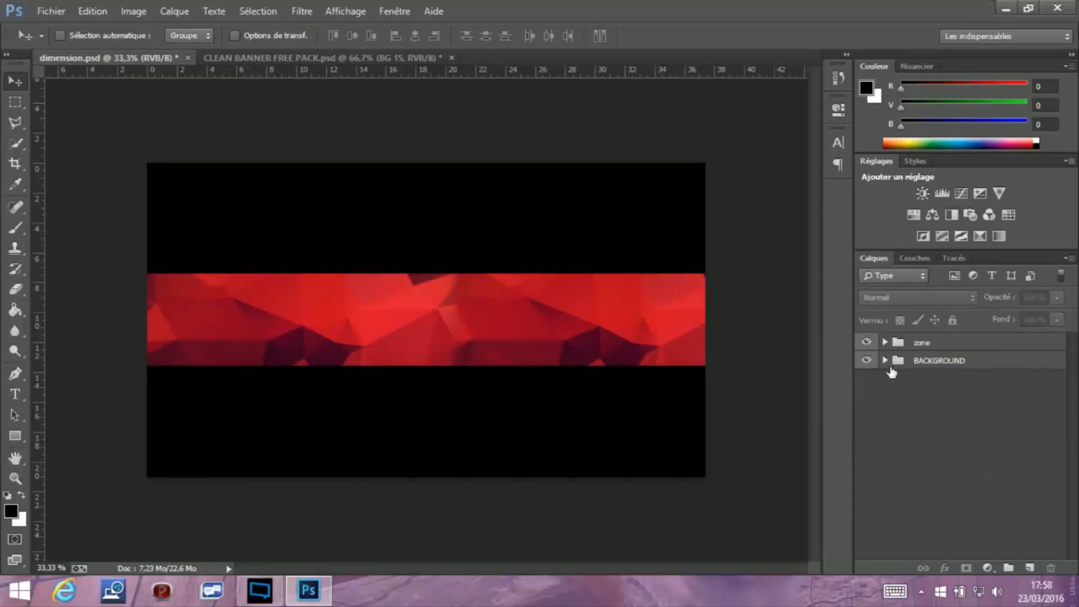
Toggle the black paint layer in the BACKGROUND group off and on to compare its darkening effect
click(894, 362)
click(885, 360)
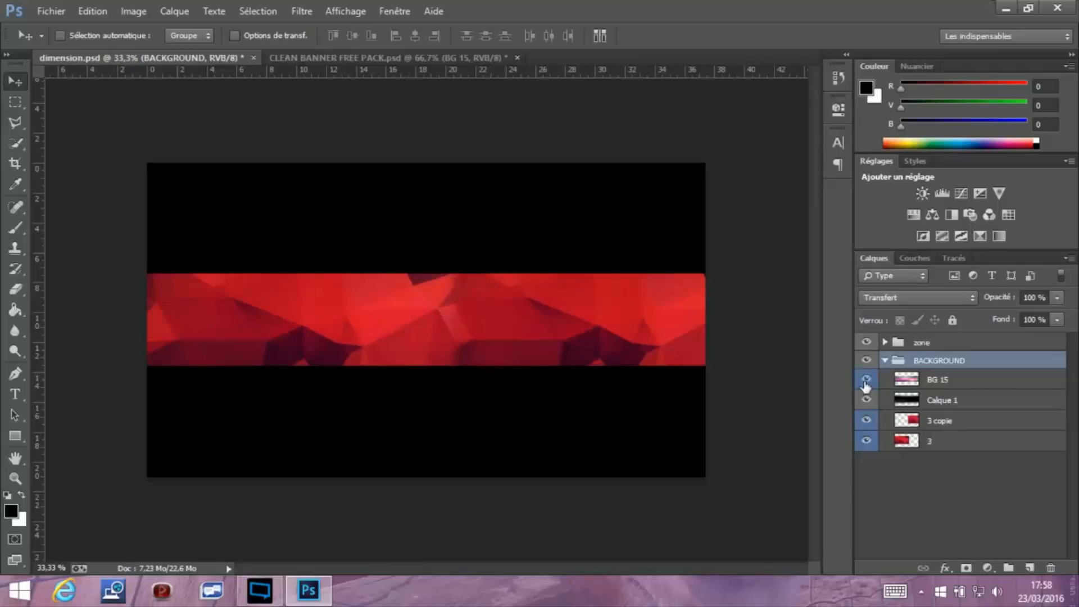
click(867, 398)
click(867, 400)
click(885, 360)
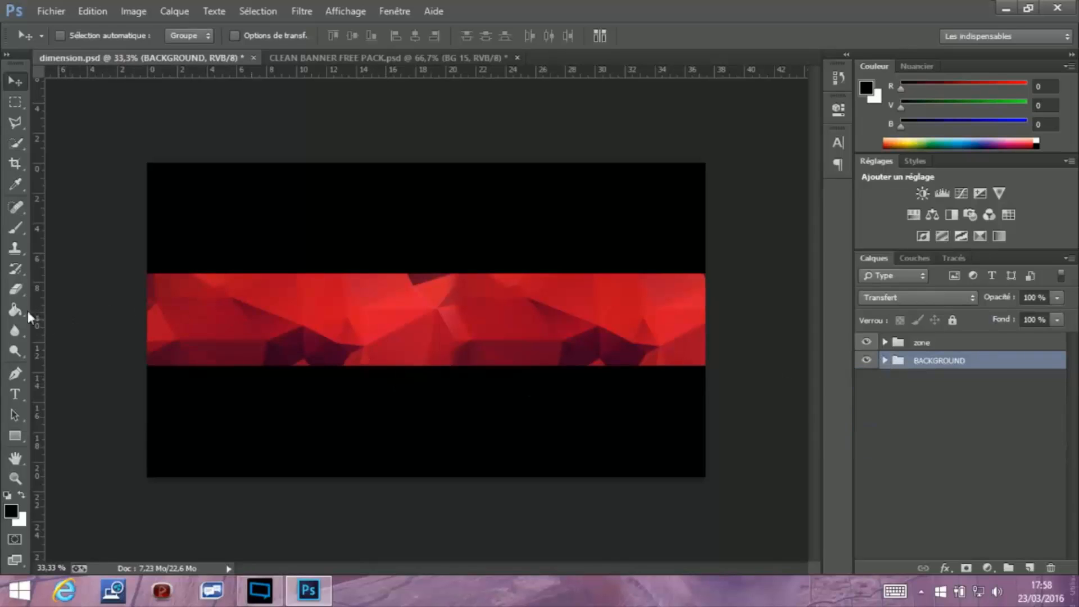
Add a text box in the left half of the red band containing REZZO, in TYPOGRAPH PRO SemiBold at 40 pt
click(16, 396)
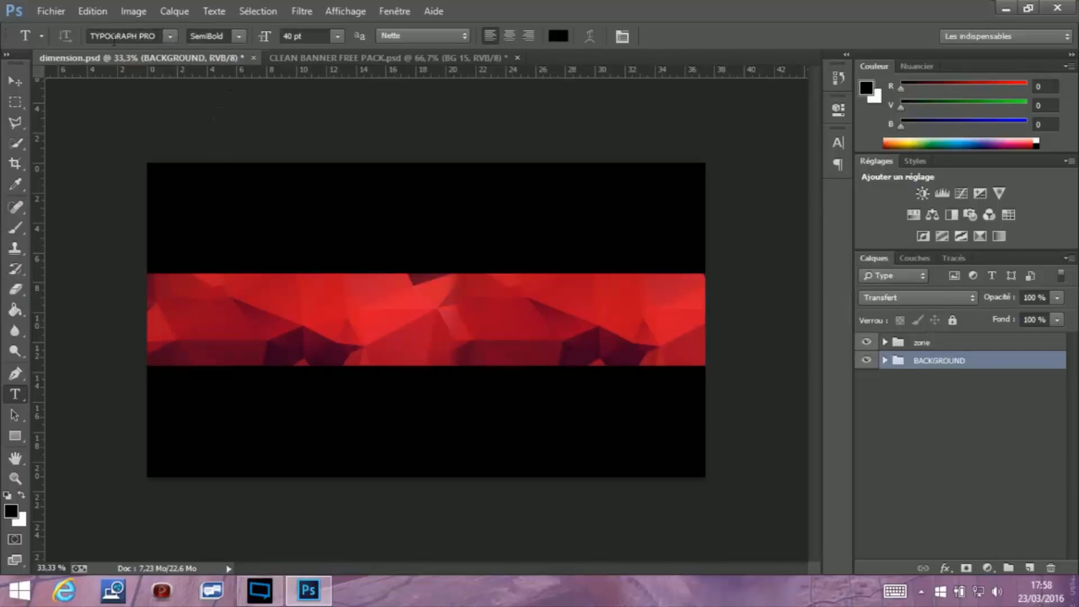
click(228, 36)
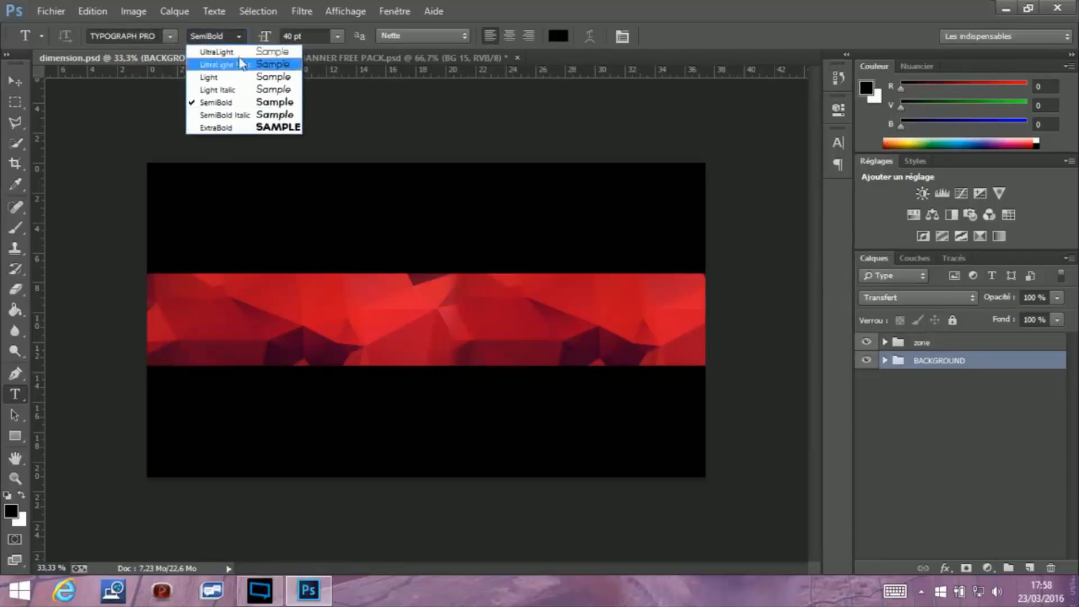
click(247, 32)
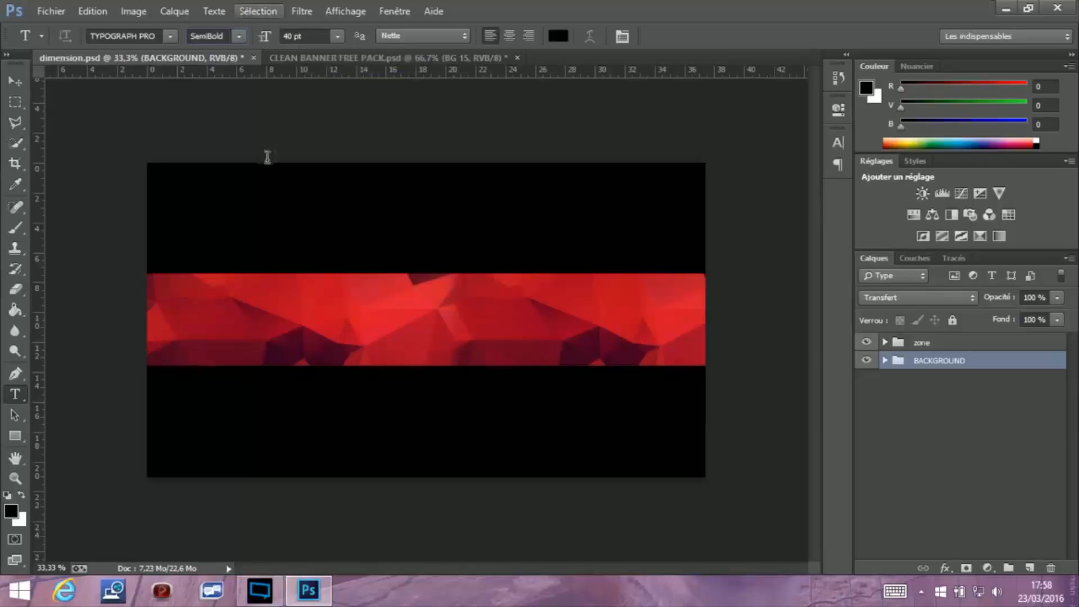
drag(212, 286, 419, 348)
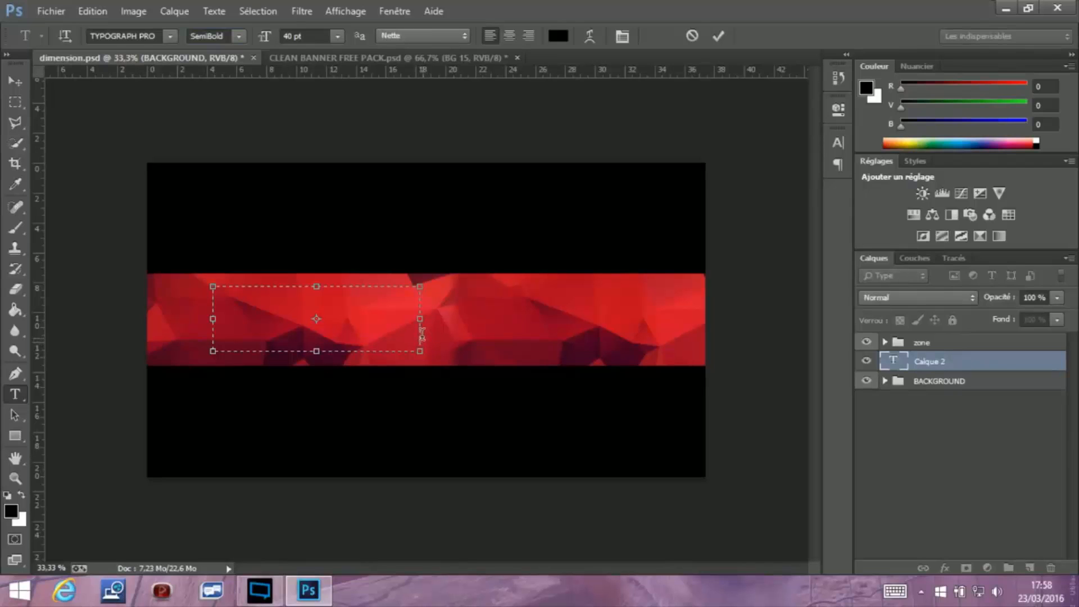
text(REZZO)
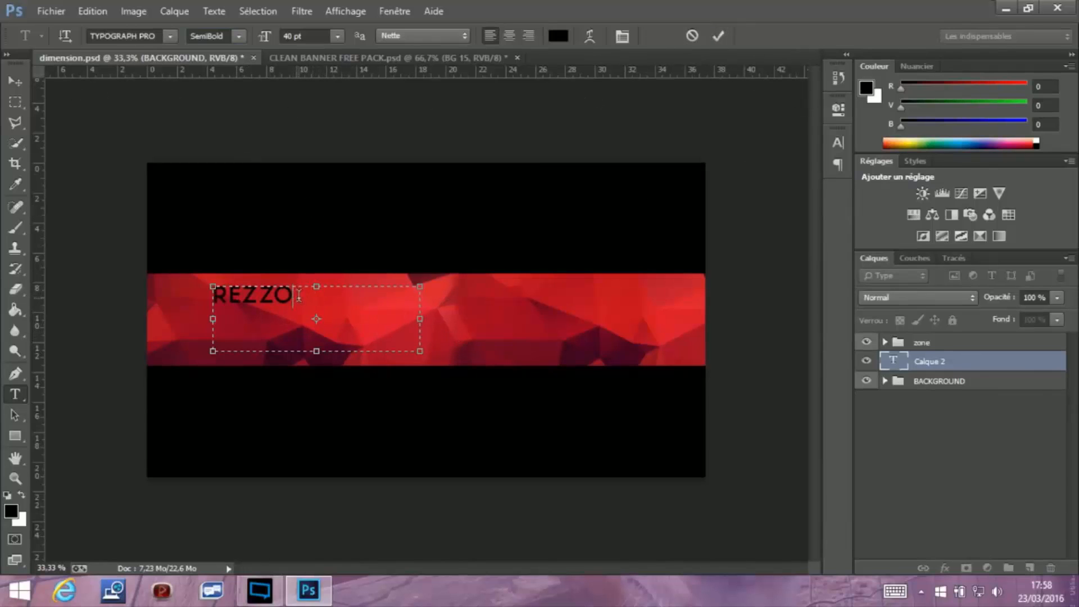
Try the Light and UltraLight font styles on the REZZO text and commit it as UltraLight
drag(293, 296, 181, 294)
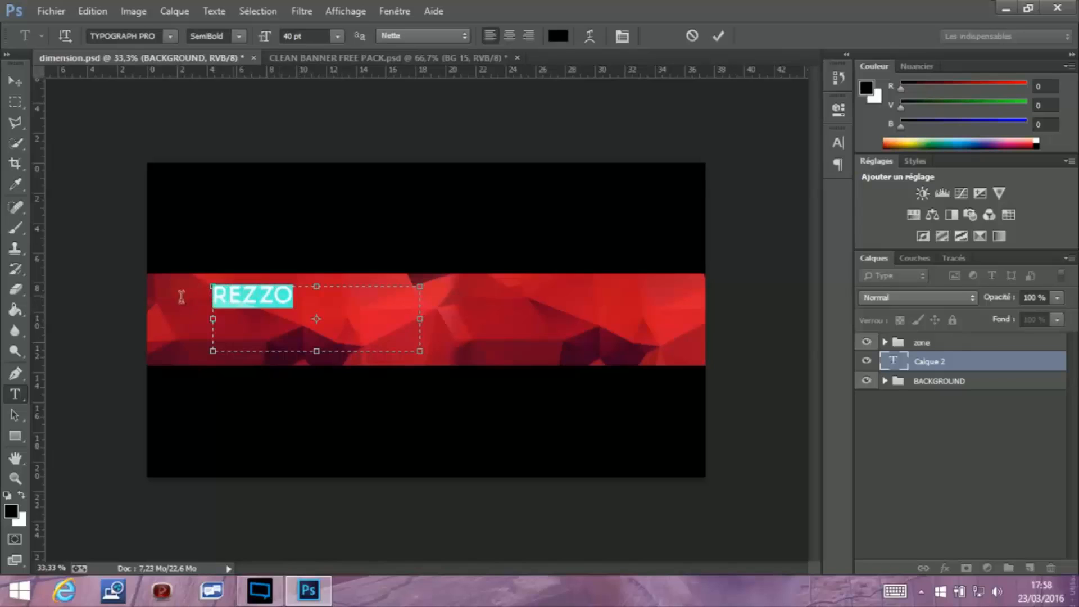
click(240, 35)
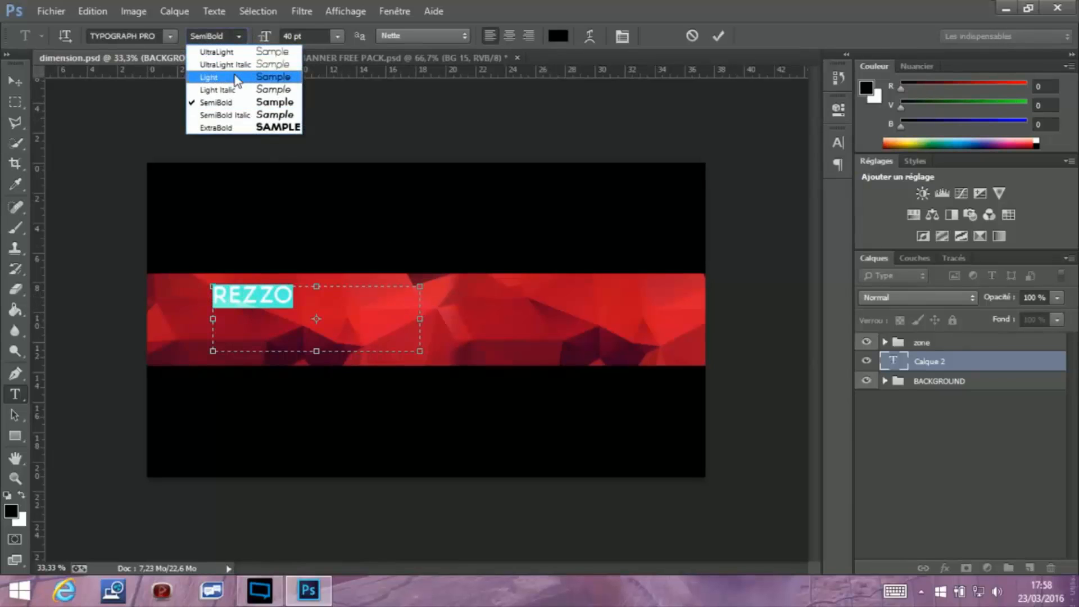
click(236, 80)
click(238, 36)
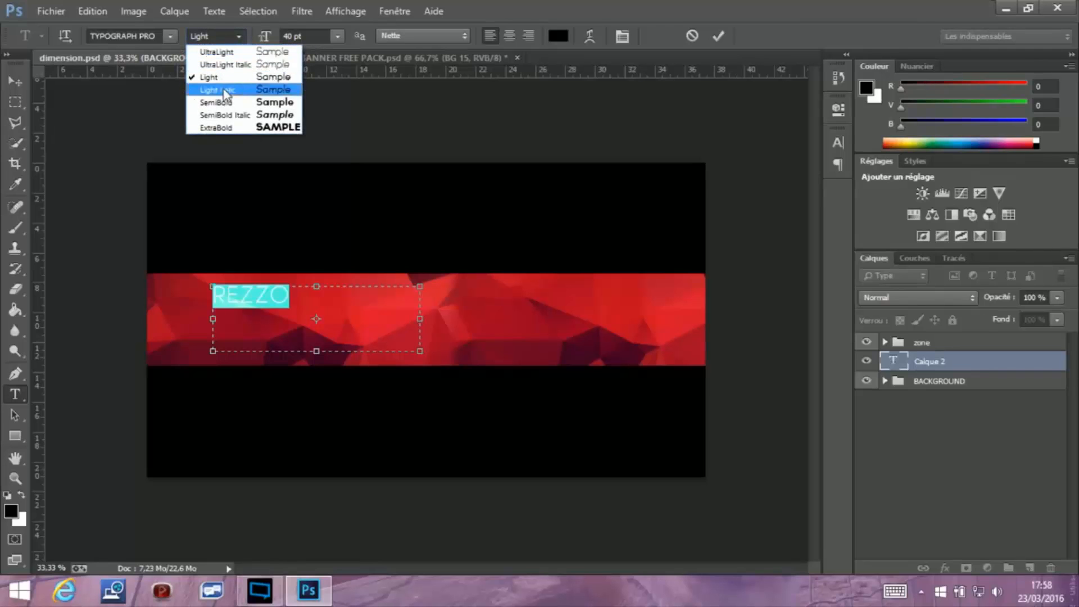
click(222, 53)
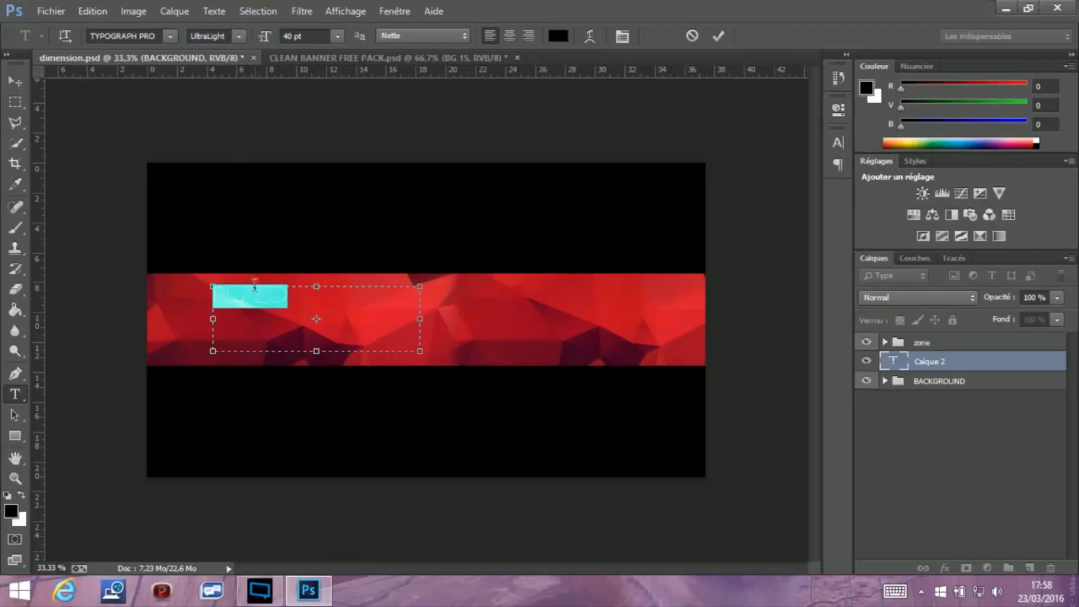
click(719, 36)
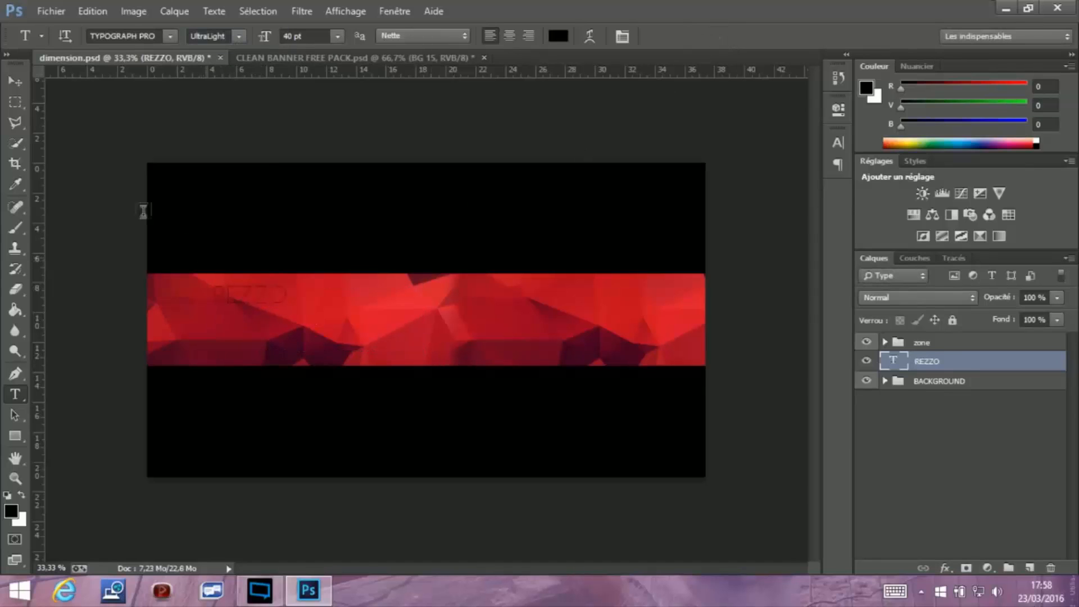
Move the REZZO text toward the middle of the band and set its font style to Light
click(15, 81)
drag(302, 316, 421, 333)
double_click(892, 360)
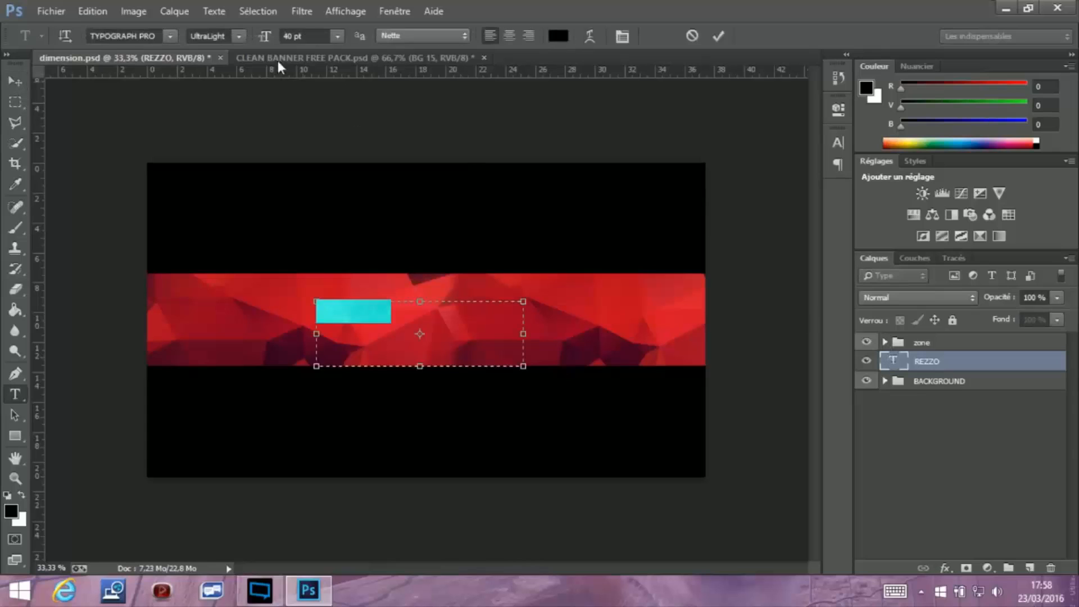
click(238, 36)
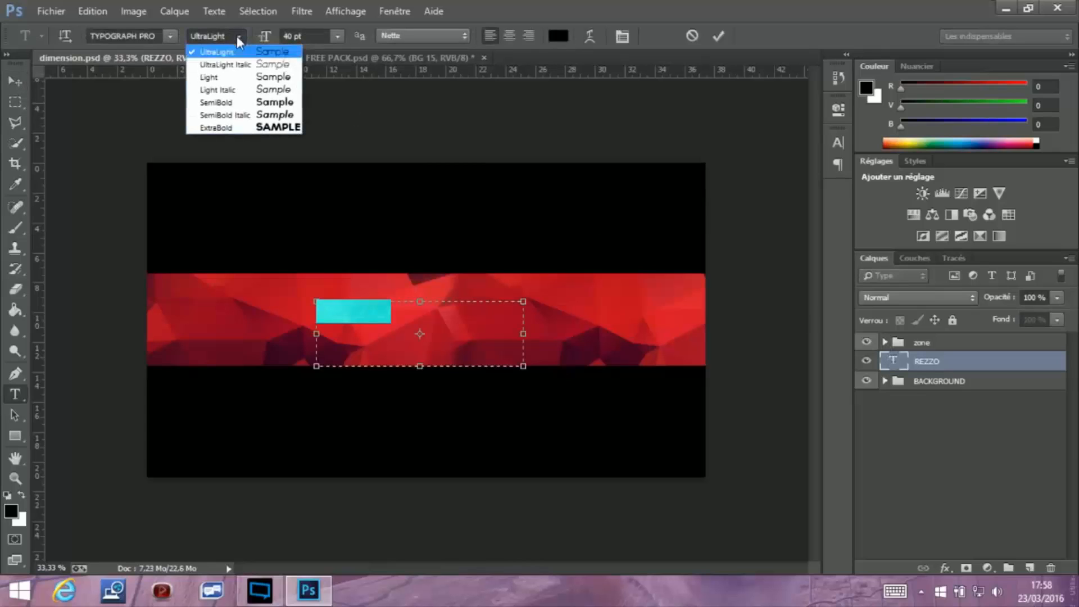
click(234, 79)
Try font sizes of 150 pt and 100 pt on the REZZO text and commit it at 80 pt
click(291, 35)
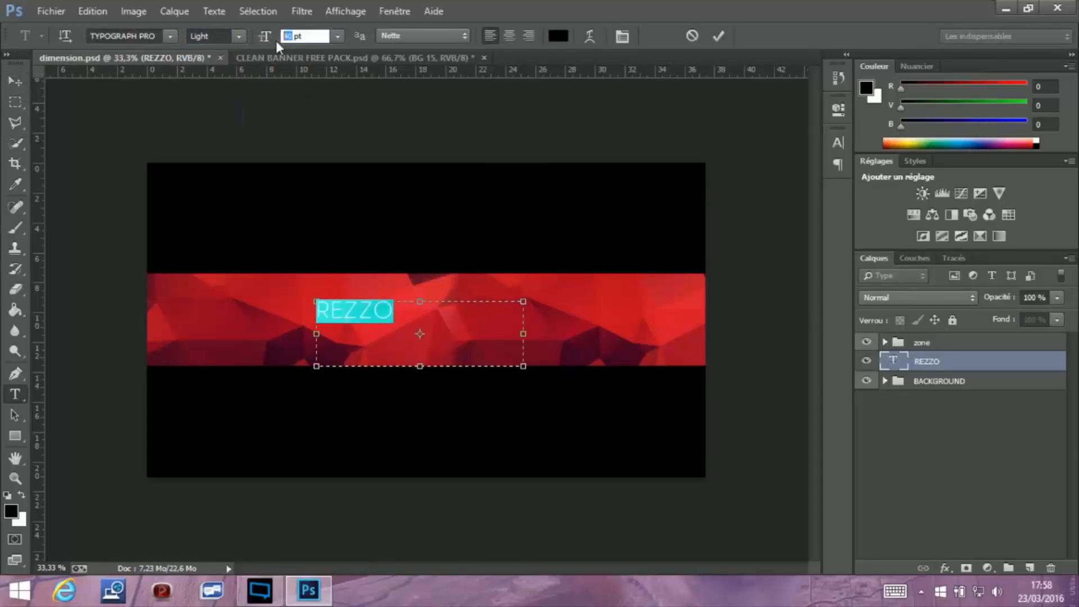
text(150)
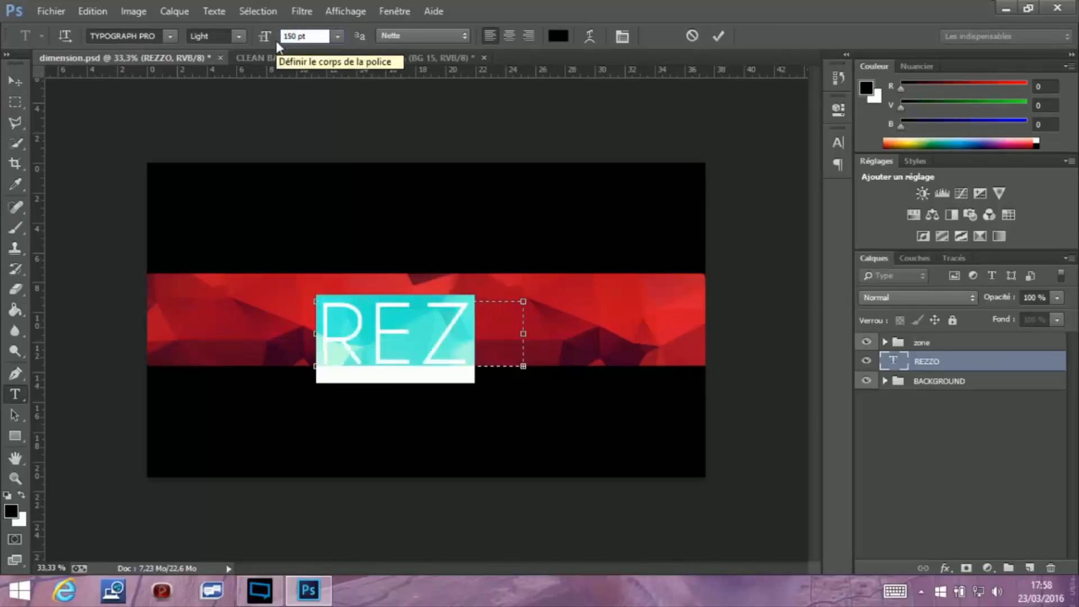
key(BackSpace)
key(BackSpace)
text(00)
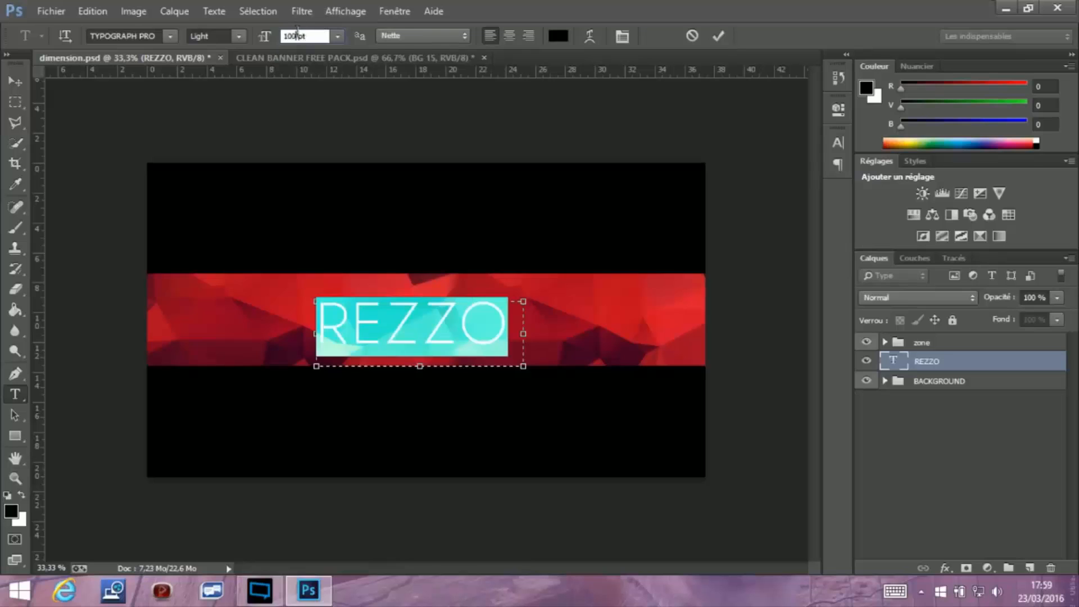
text(80)
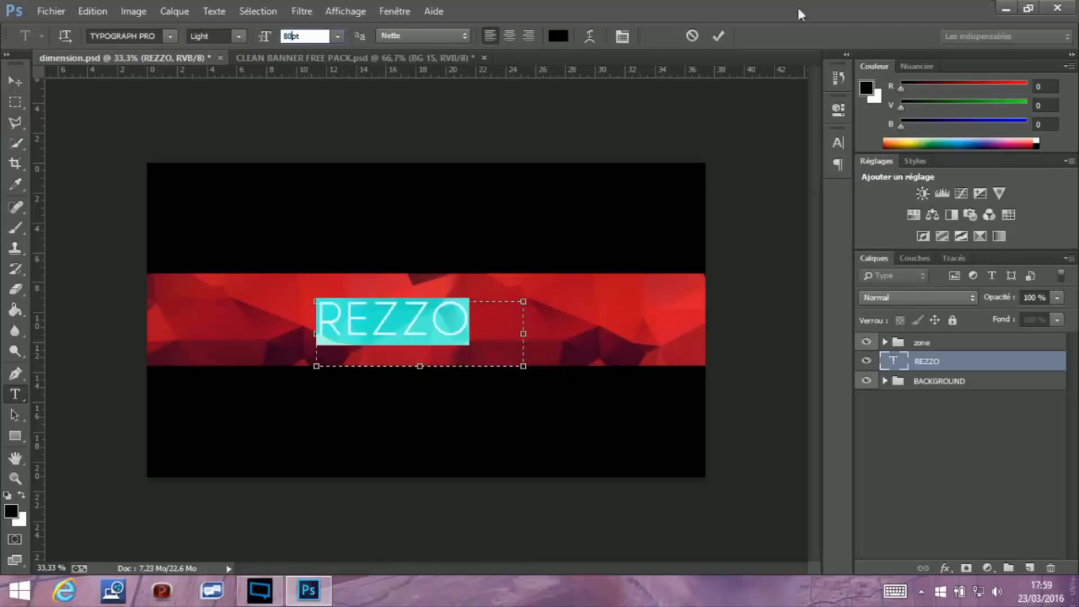
click(718, 37)
Set the REZZO text's size to 60 pt and reposition it slightly above the middle of the red band
key(v)
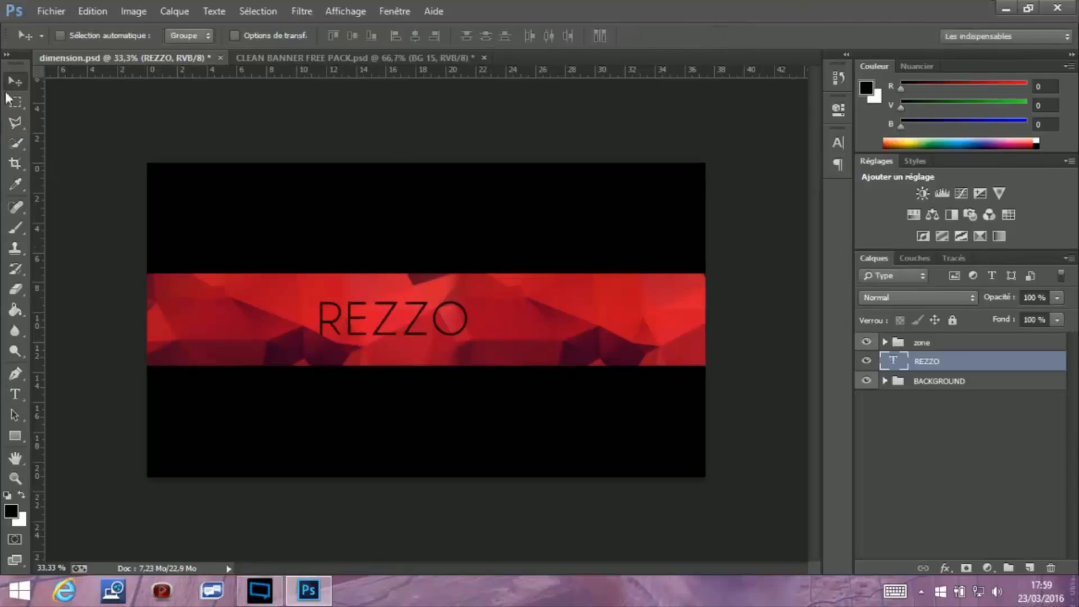
drag(383, 320, 382, 305)
double_click(887, 367)
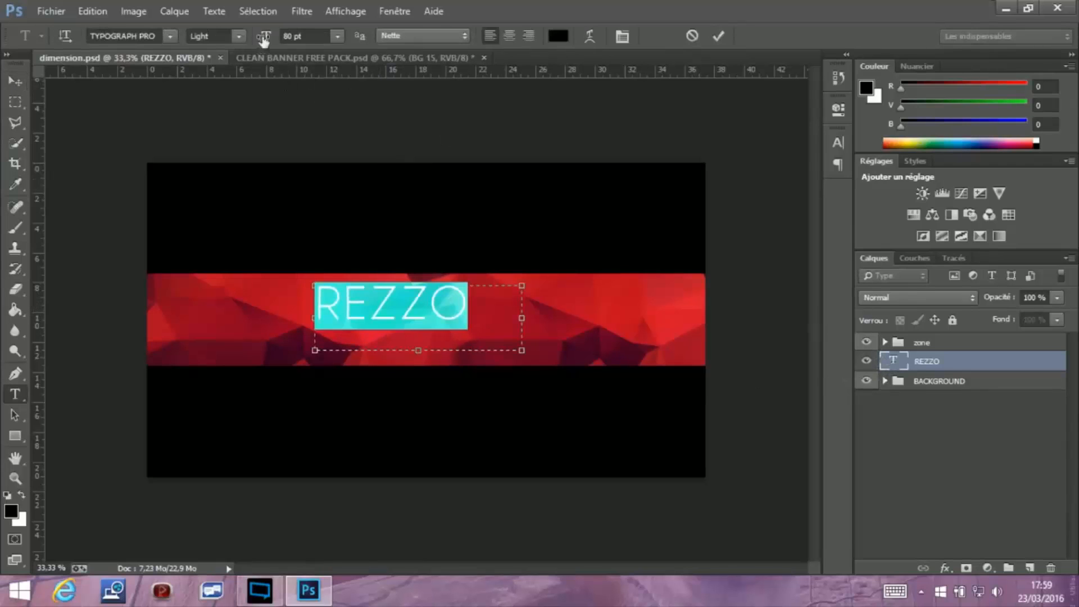
drag(267, 37, 260, 41)
click(302, 36)
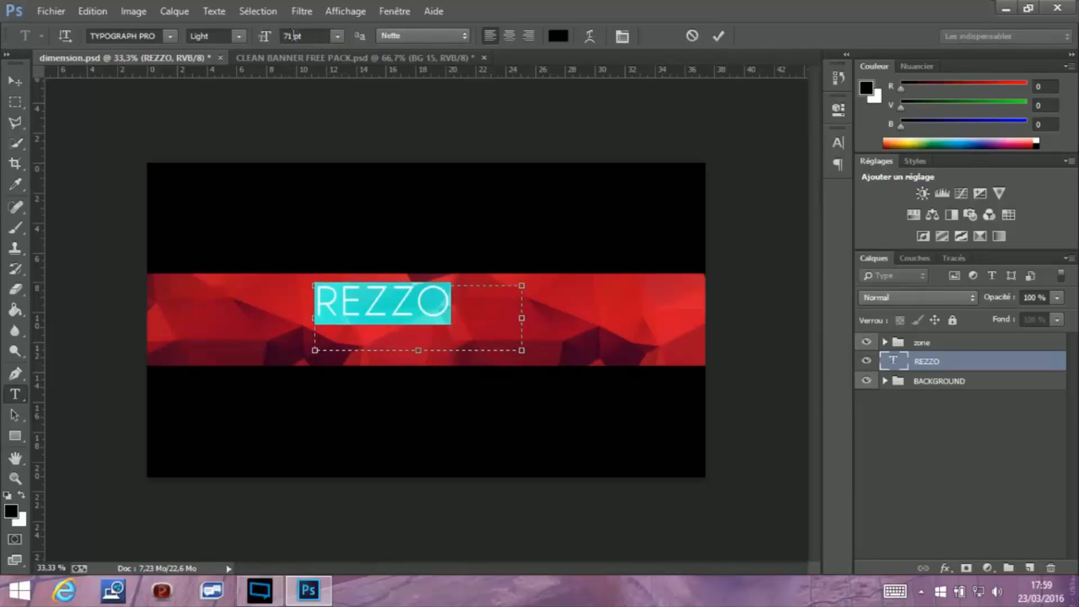
click(269, 39)
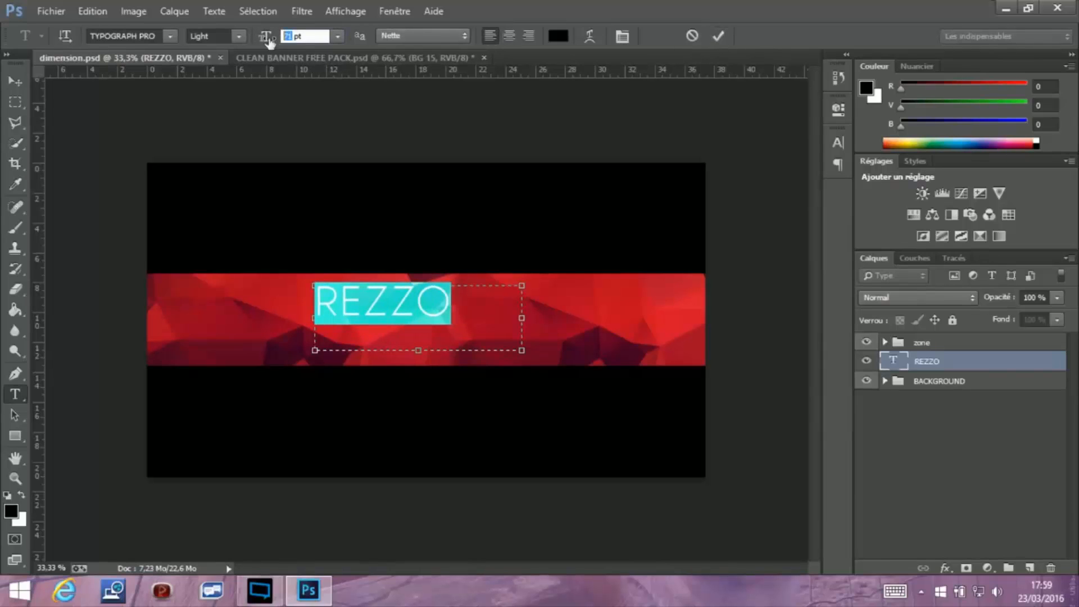
text(60)
key(Return)
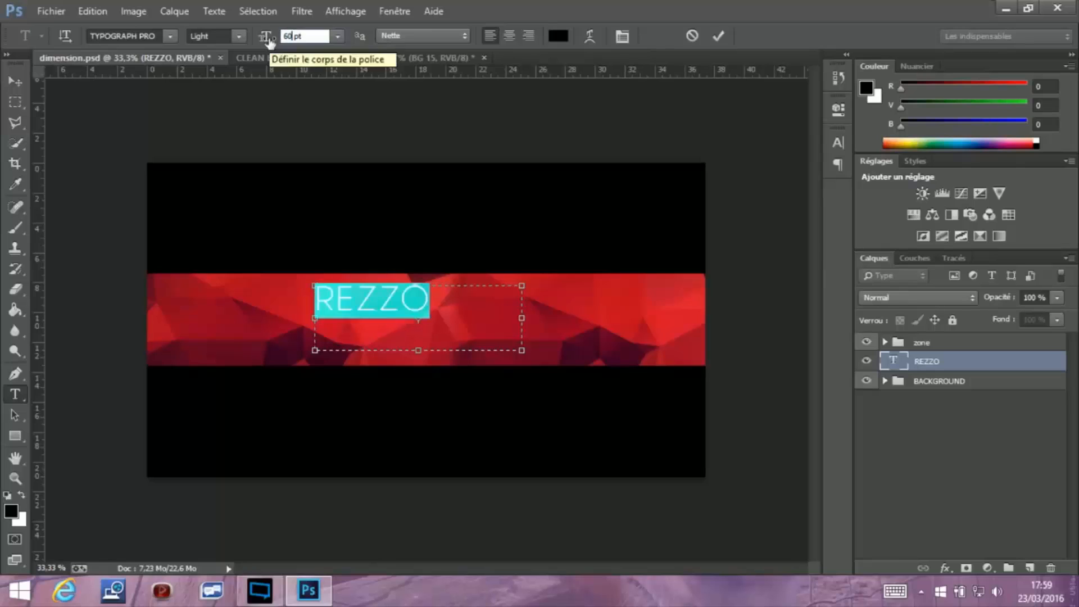
click(715, 43)
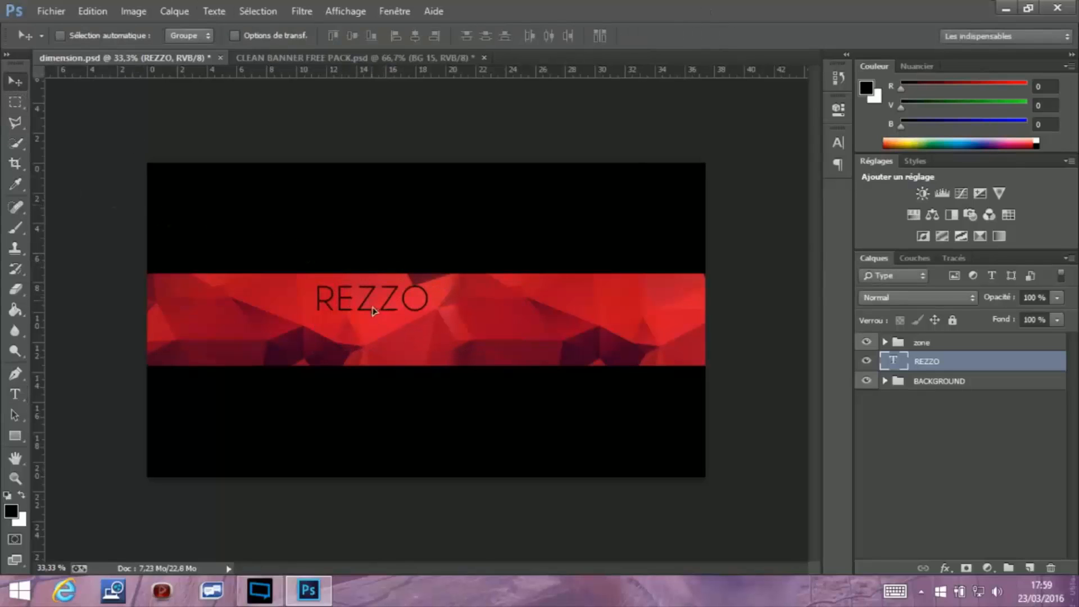
drag(373, 306, 369, 315)
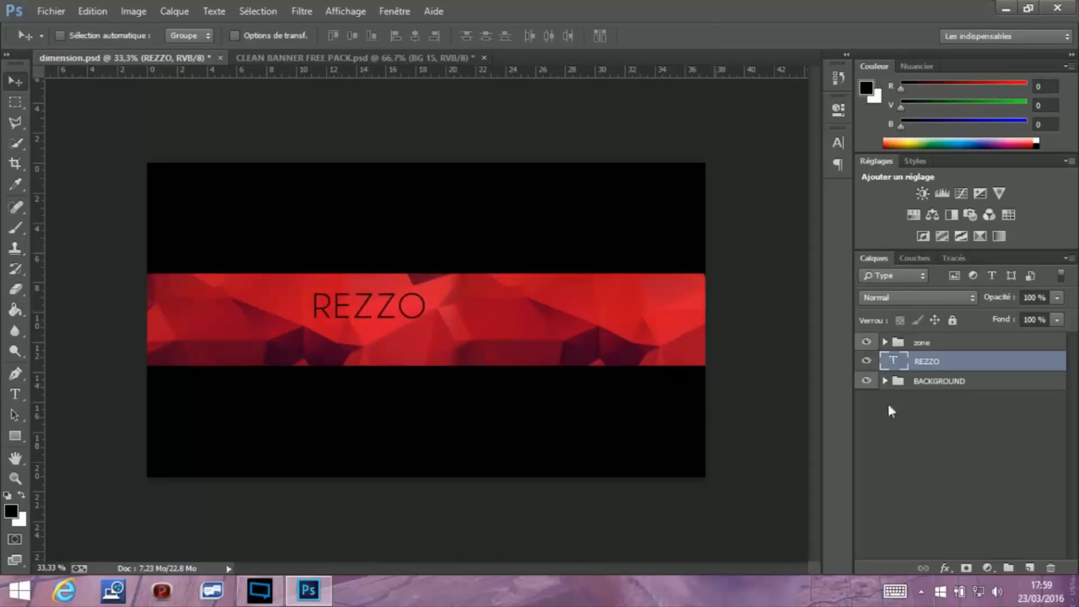
Apply an Incrustation couleur layer style to the REZZO text in white (ffffff), Normal mode at 100 % opacity
right_click(926, 371)
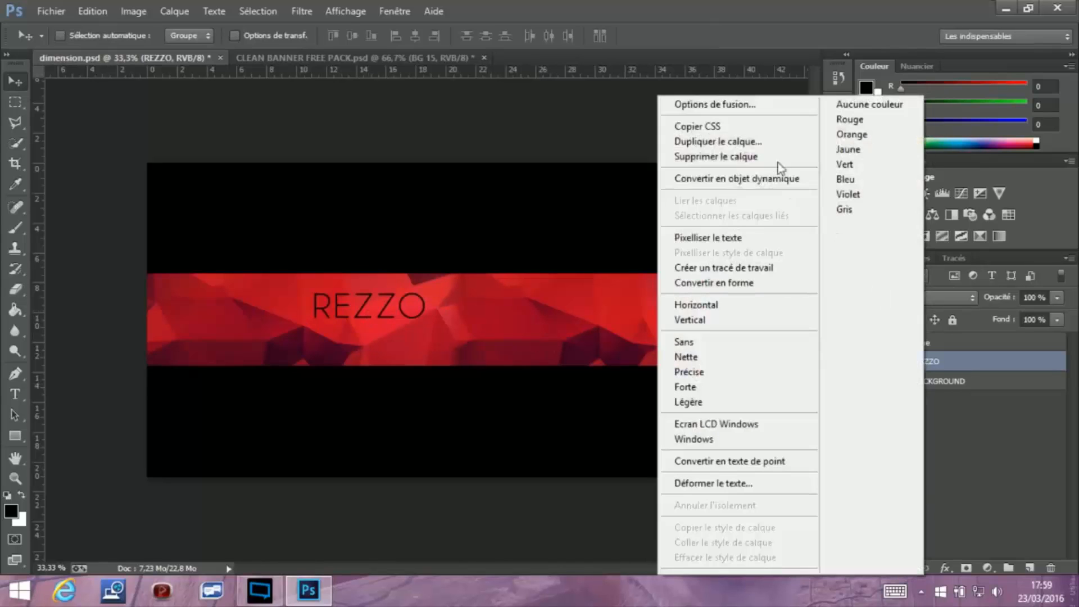
click(744, 109)
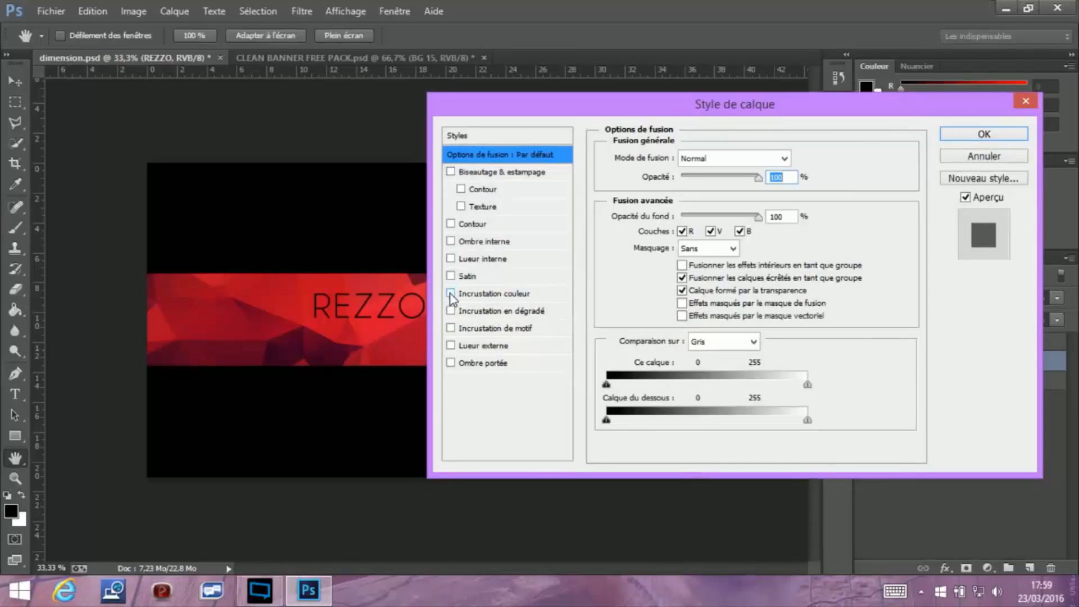
click(451, 293)
click(565, 293)
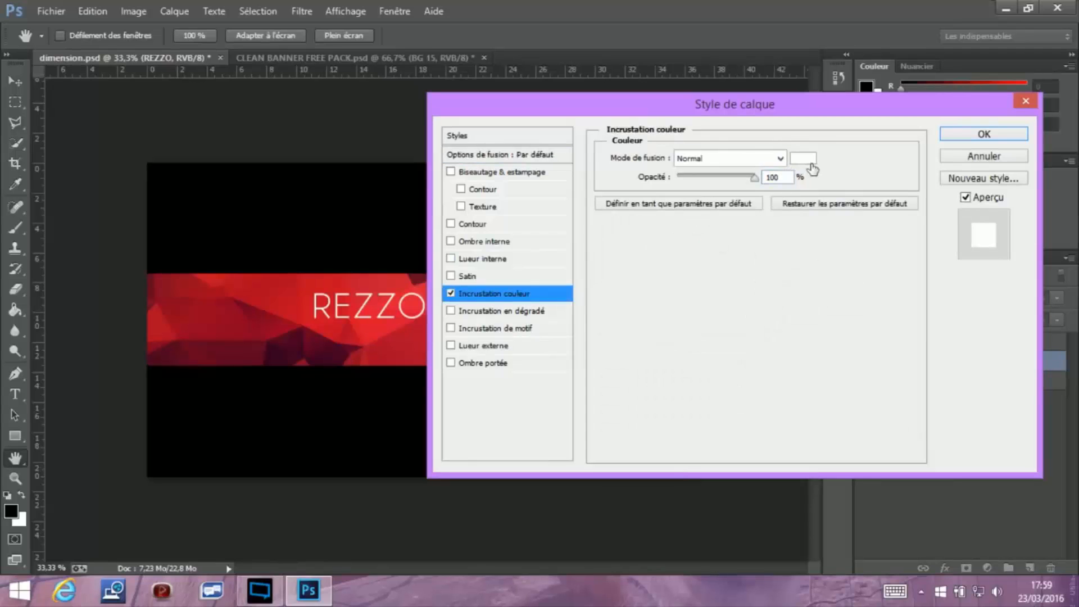
click(803, 163)
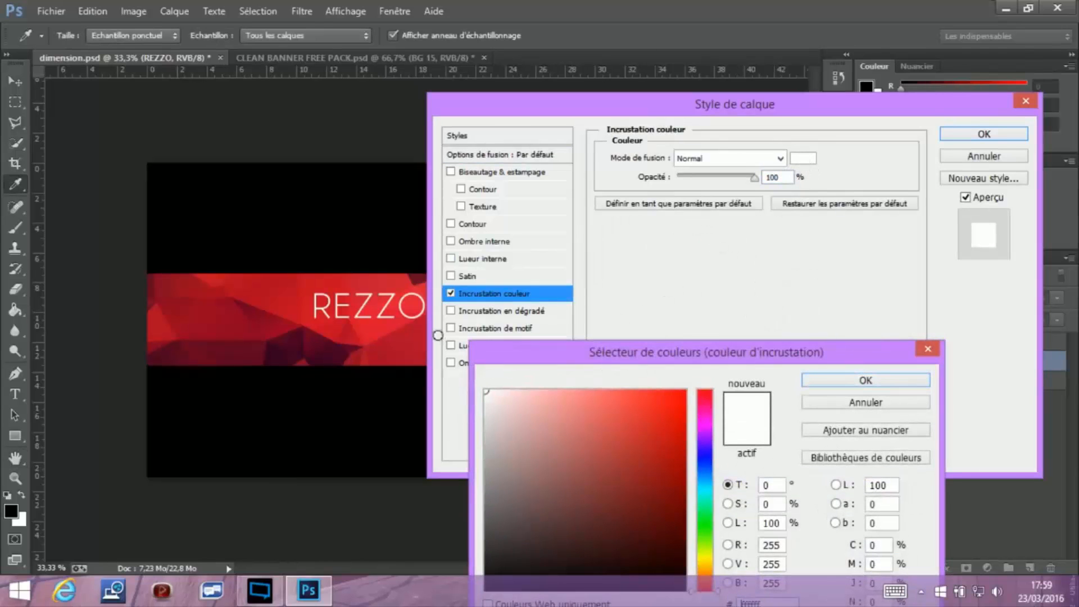
drag(658, 354, 671, 264)
drag(689, 308, 767, 299)
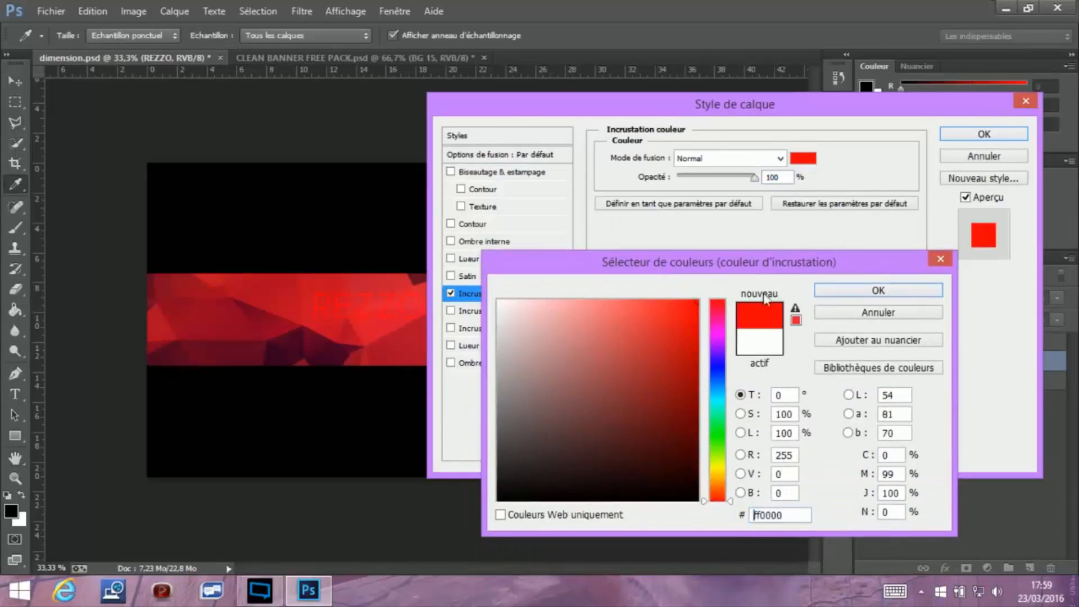
drag(656, 330, 459, 287)
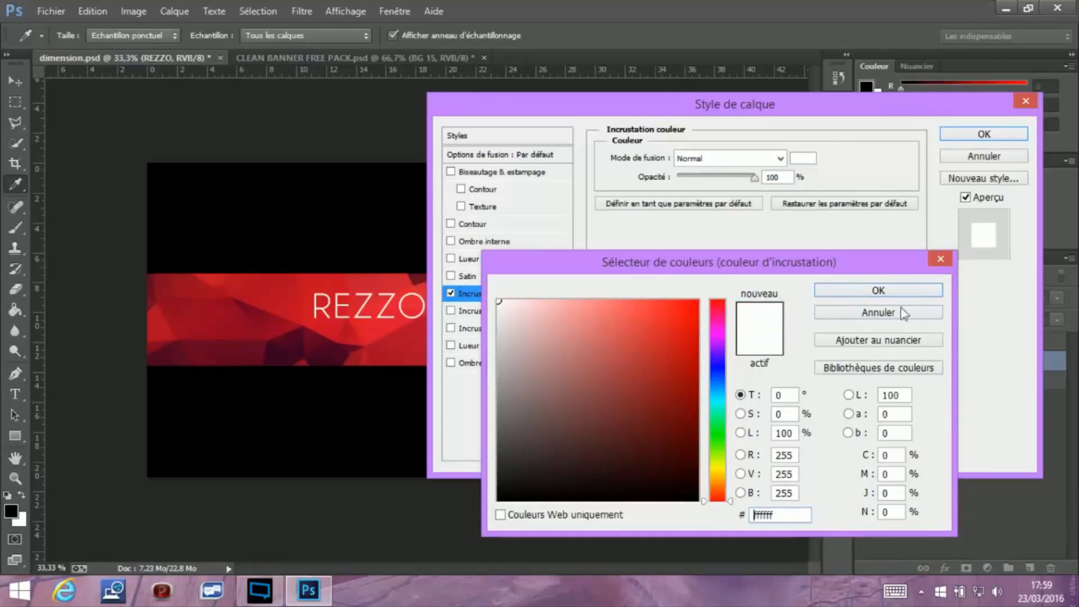
click(908, 288)
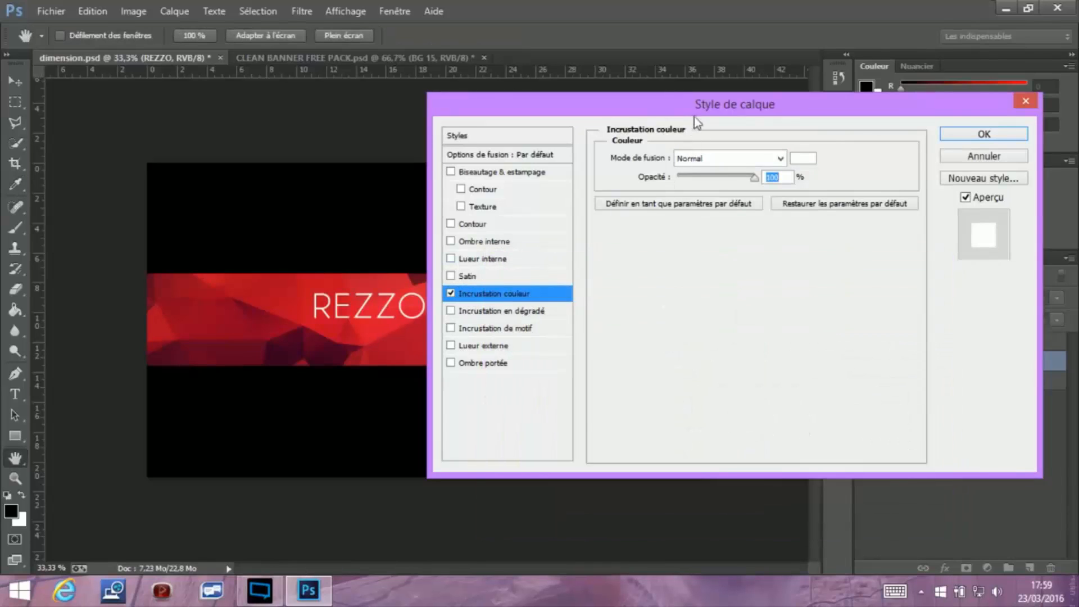
Add an Ombre portée style to the REZZO text with 12 px distance, 7 px size and 80 % opacity
drag(725, 112, 778, 77)
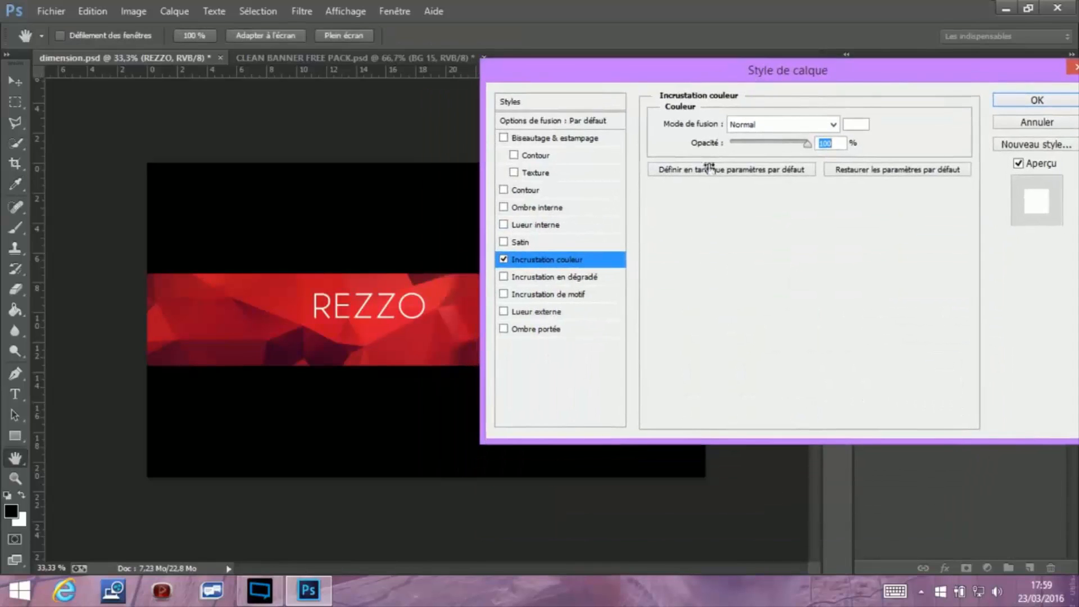
click(541, 330)
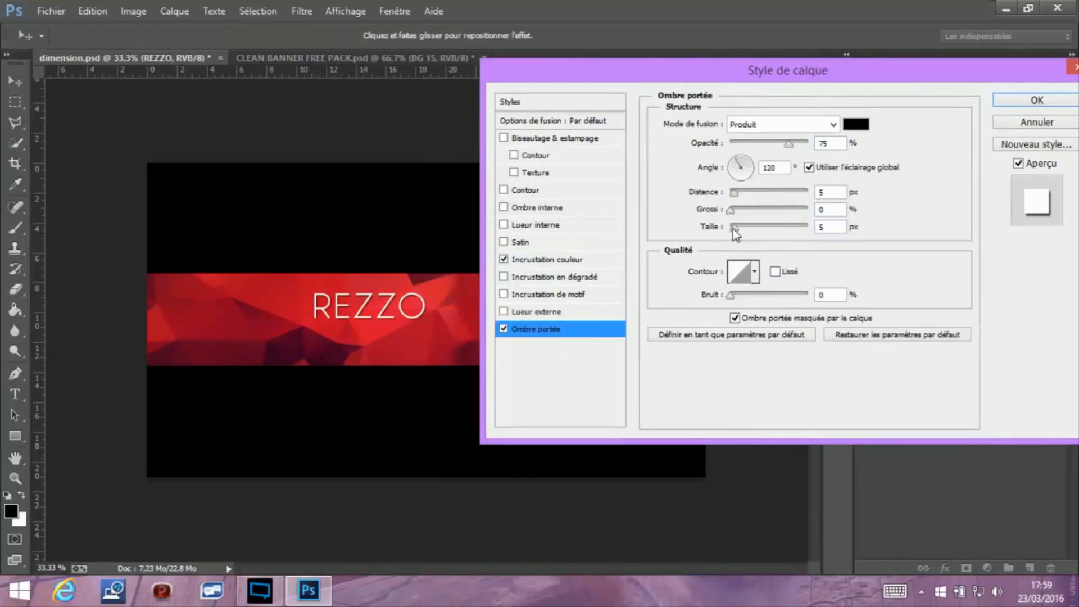
drag(735, 196, 734, 227)
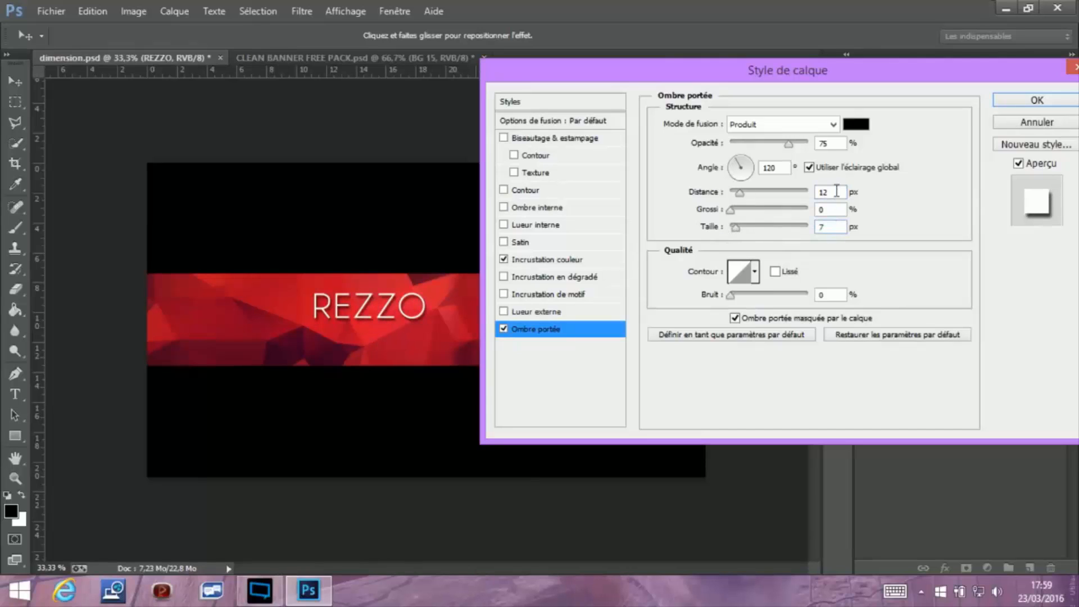
click(859, 90)
drag(789, 144, 817, 145)
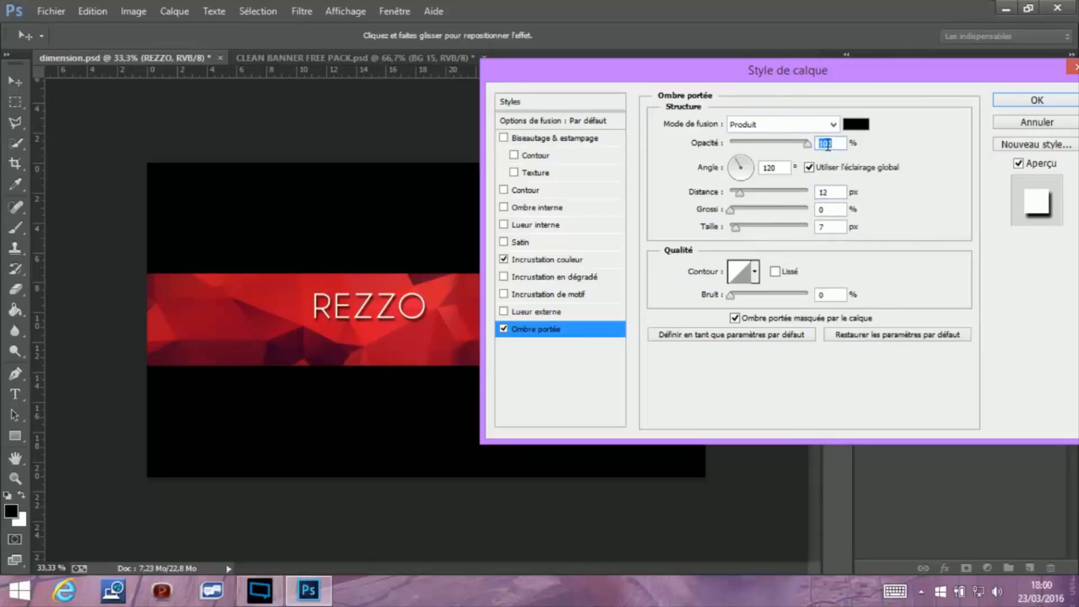
drag(933, 83, 796, 78)
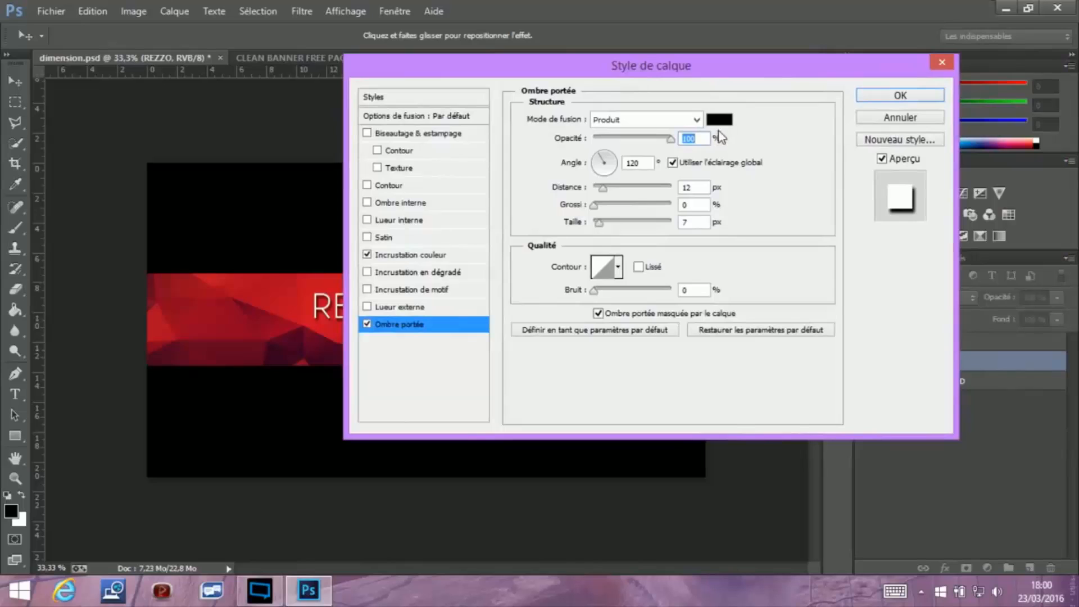
text(80)
key(Return)
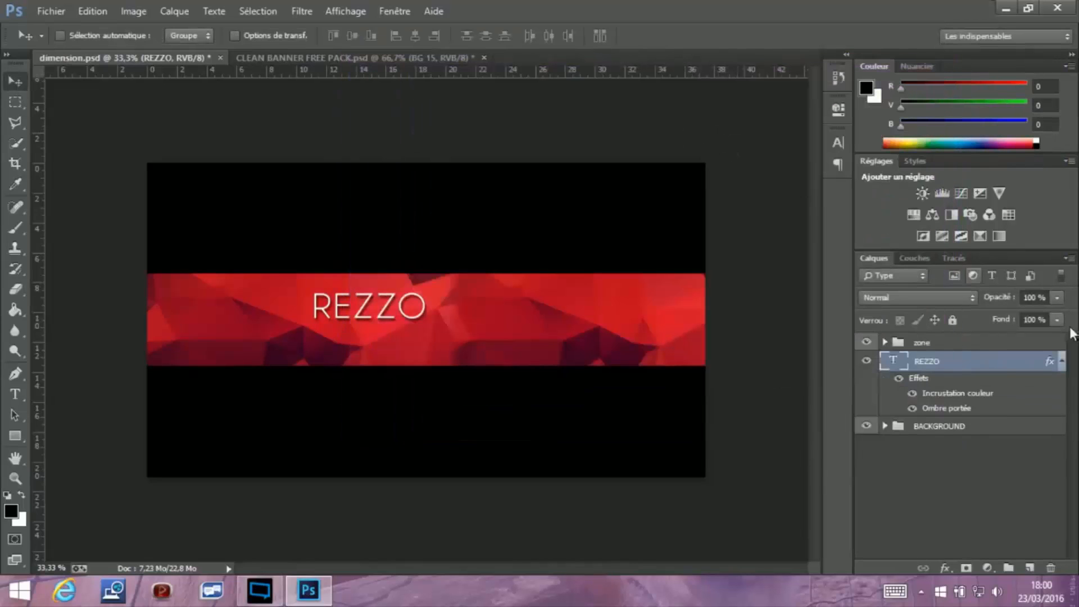
click(1060, 361)
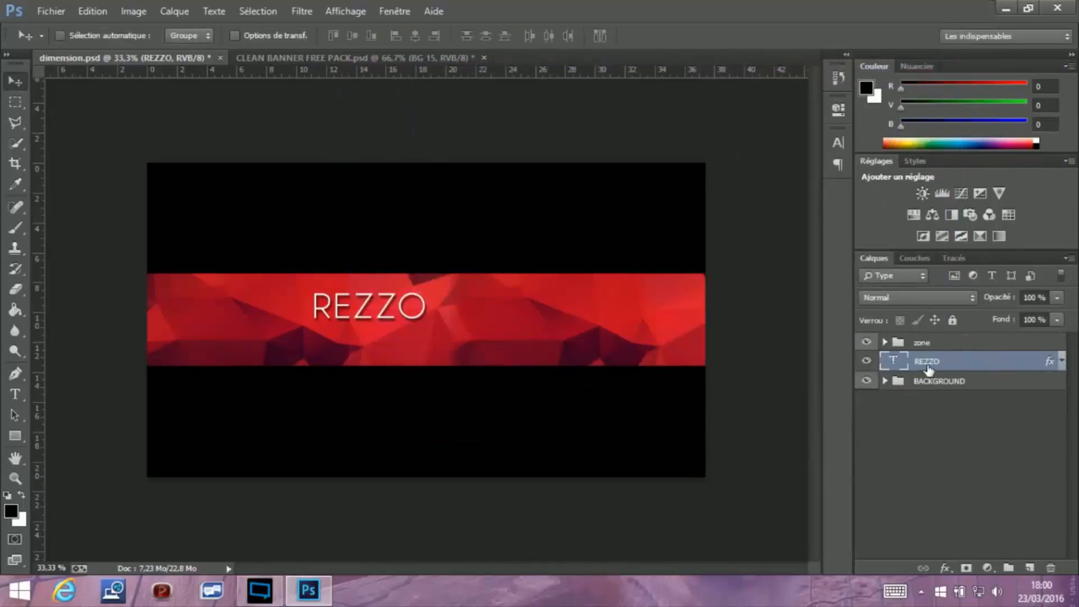
Duplicate the REZZO text layer, place the copy just after the original on the band, and change its text to DESIGN
key(ctrl+j)
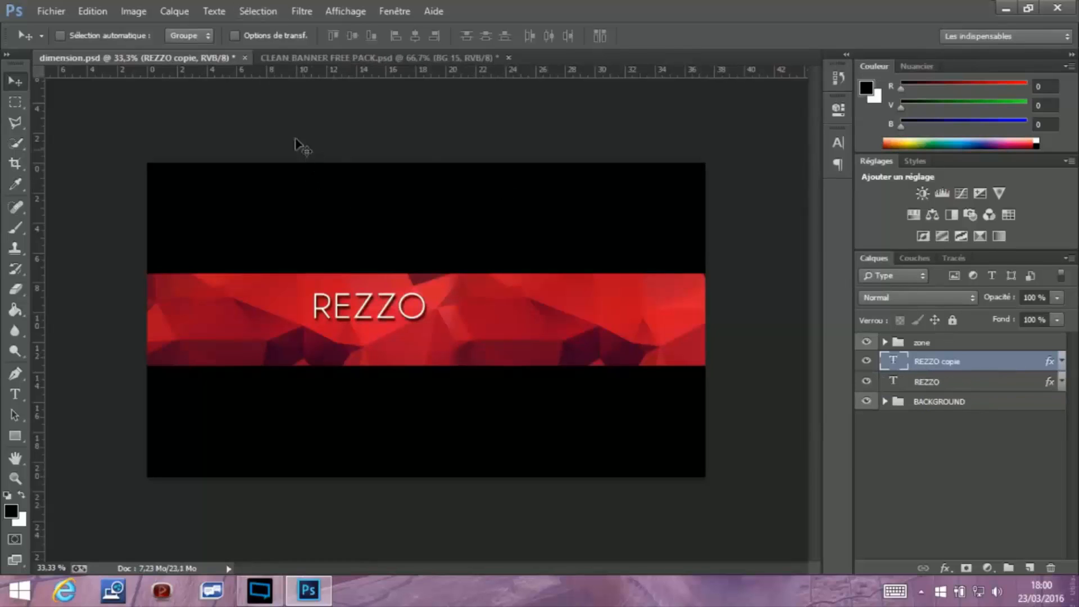
drag(363, 309, 491, 308)
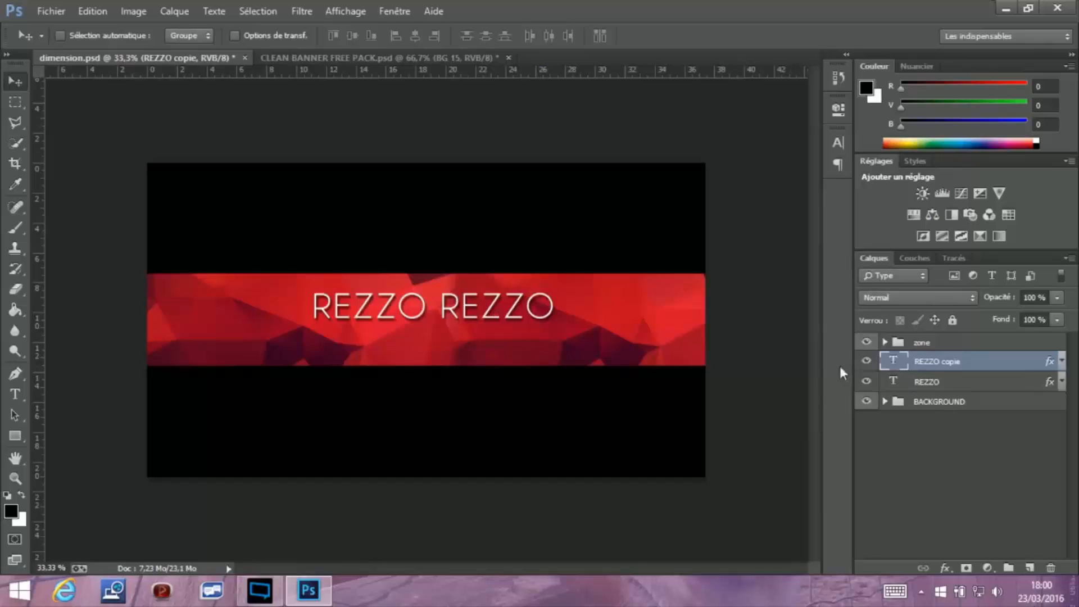
double_click(892, 360)
text(DES)
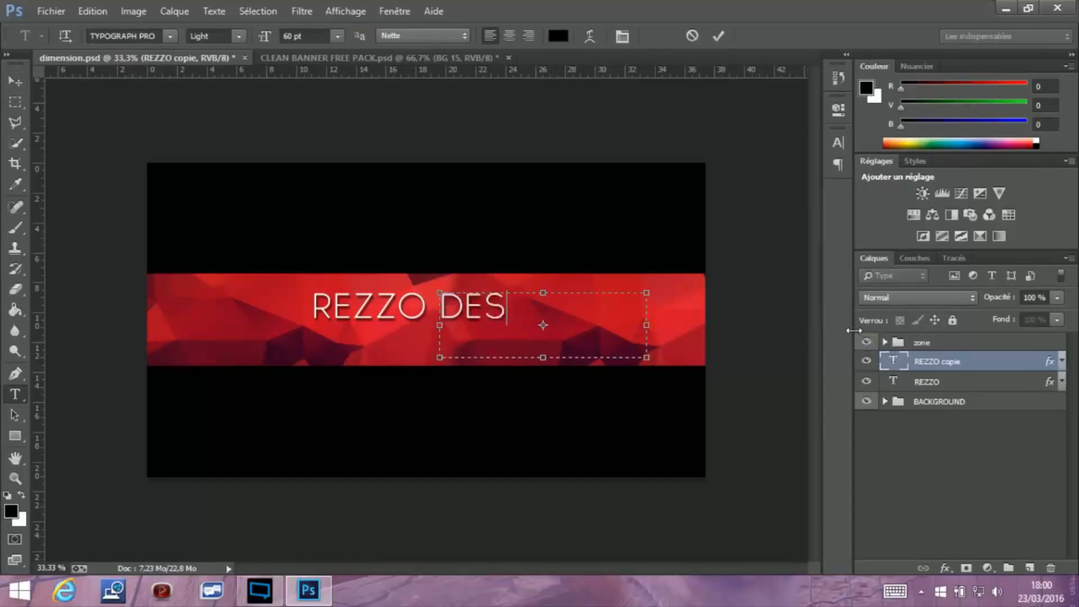
text(IGN)
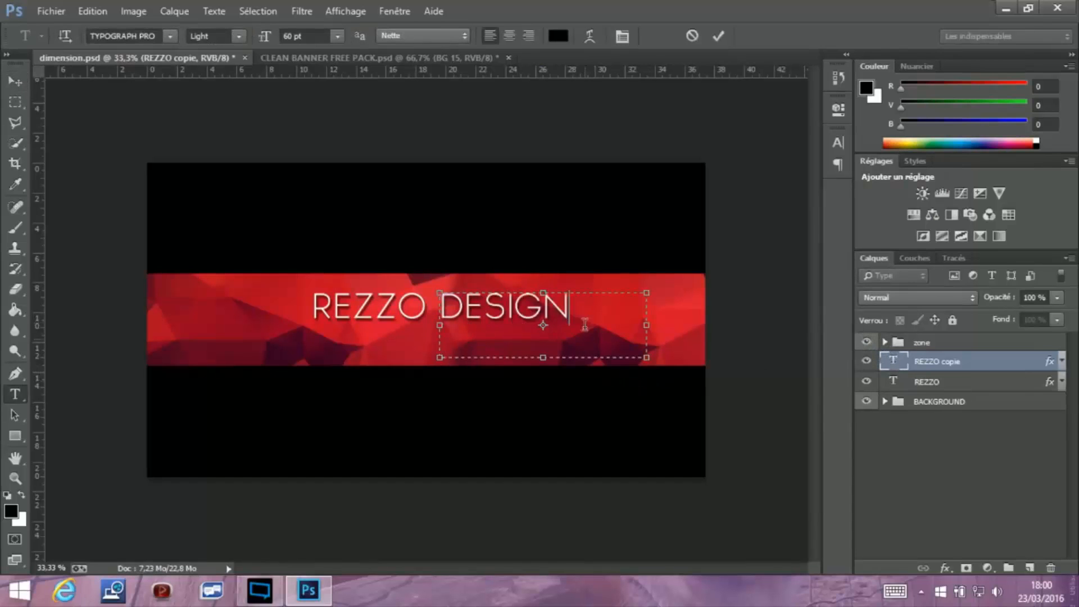
Set the DESIGN text's font style to SemiBold and commit the edit
drag(569, 314, 433, 321)
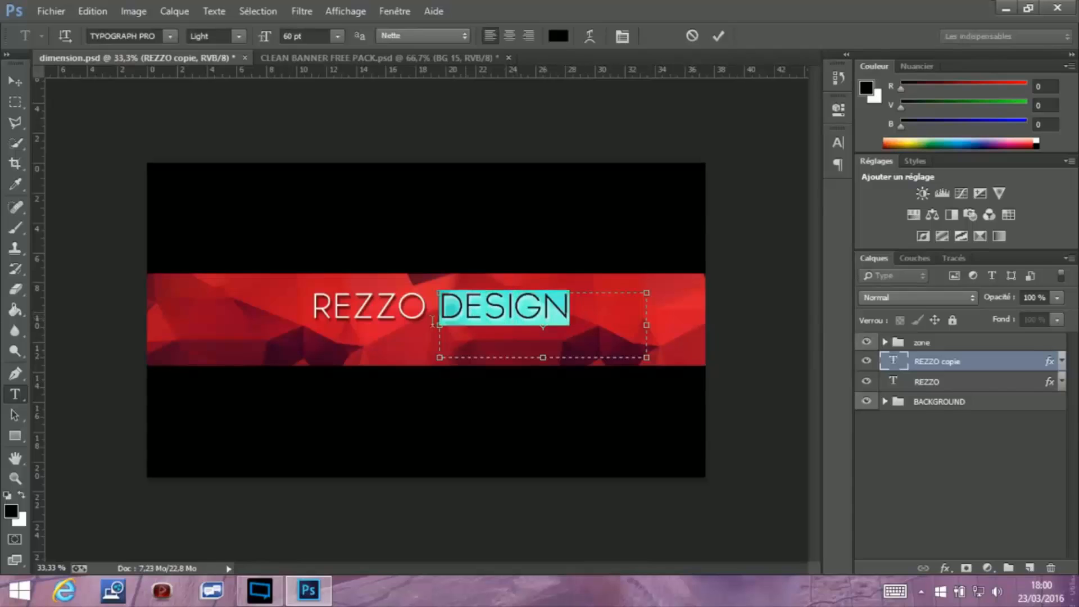
click(238, 36)
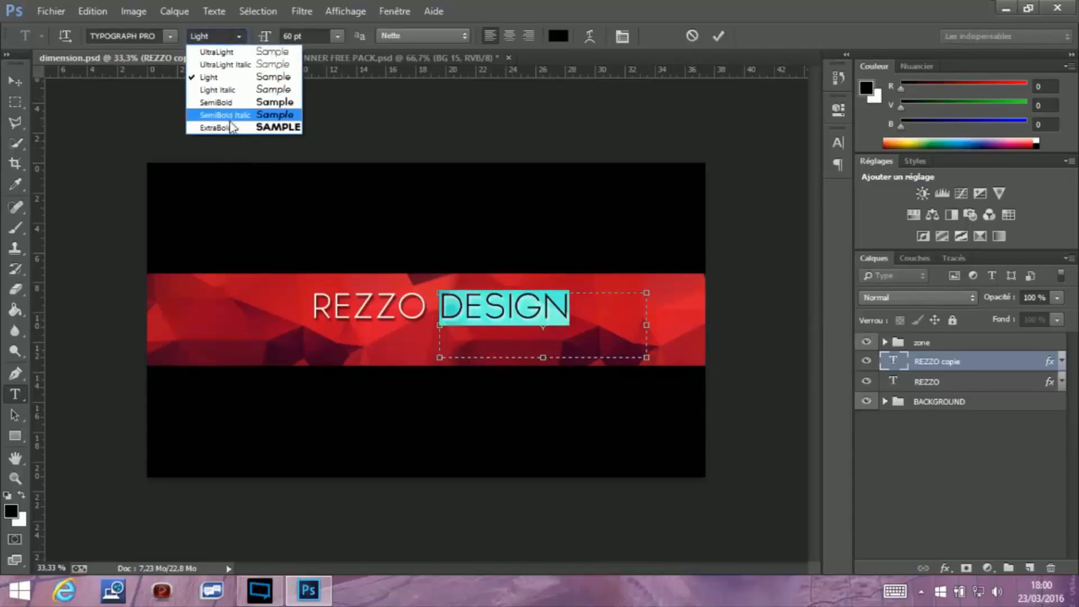
click(233, 103)
click(599, 322)
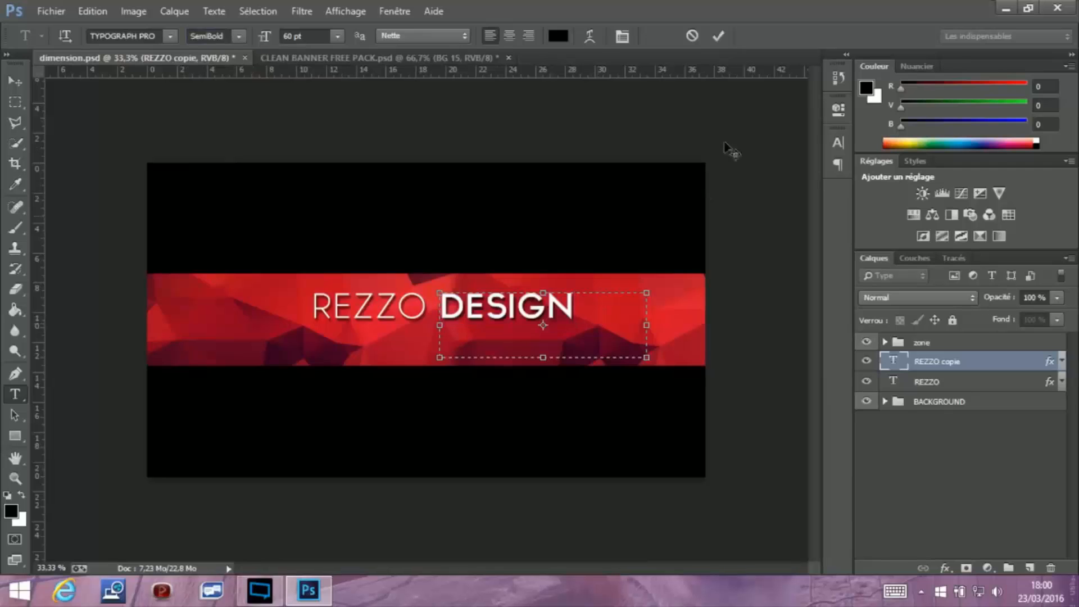
click(718, 36)
Align the DESIGN text with REZZO on the same baseline, leaving a small gap between the two words
key(v)
drag(517, 307, 544, 373)
click(17, 478)
scroll(543, 373, up, 2)
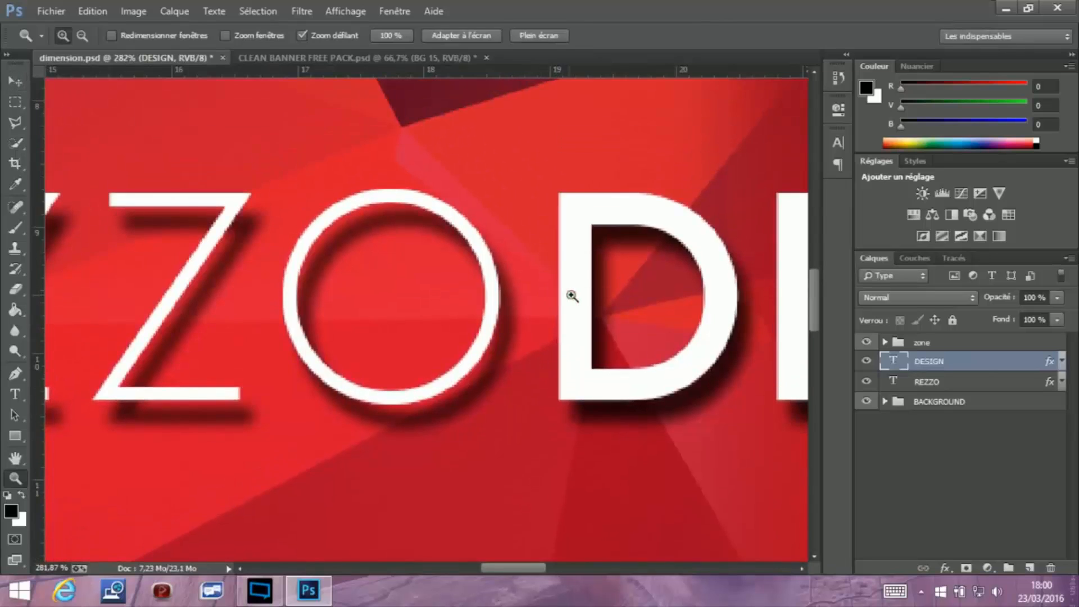
key(v)
drag(585, 344, 604, 336)
click(18, 480)
drag(391, 358, 287, 351)
drag(462, 349, 421, 347)
click(16, 82)
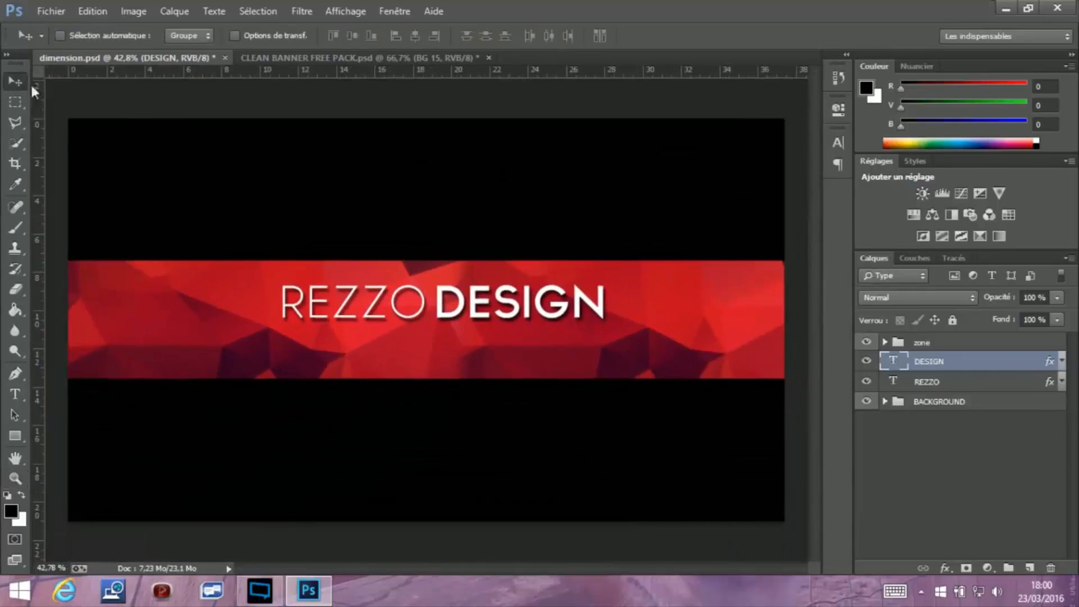
Soften the REZZO text's Ombre portée to 8 px distance, 5 px size and 70 % opacity
right_click(941, 382)
click(728, 106)
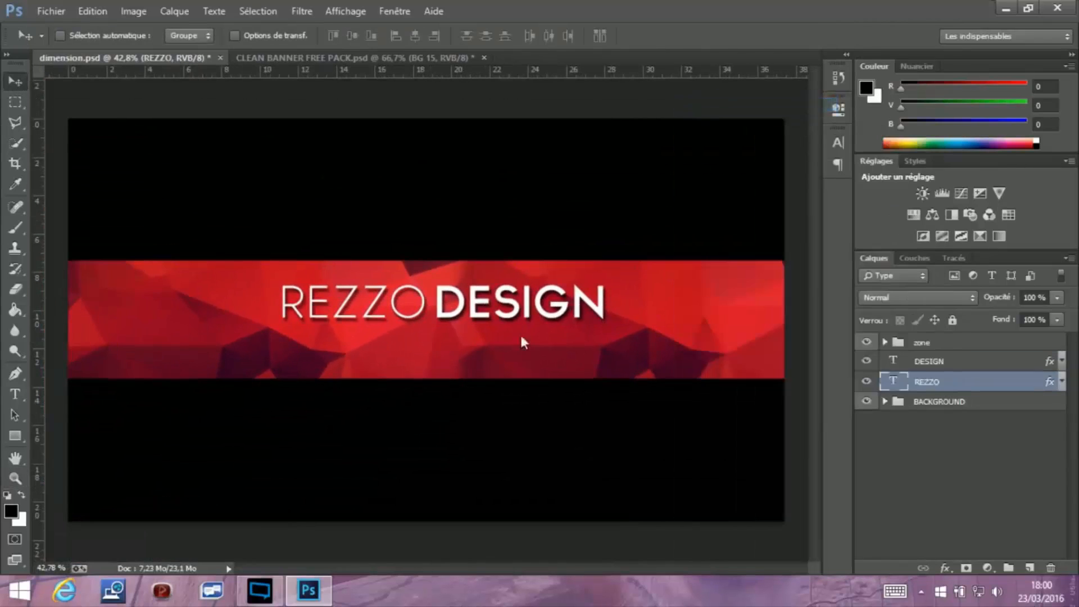
click(419, 324)
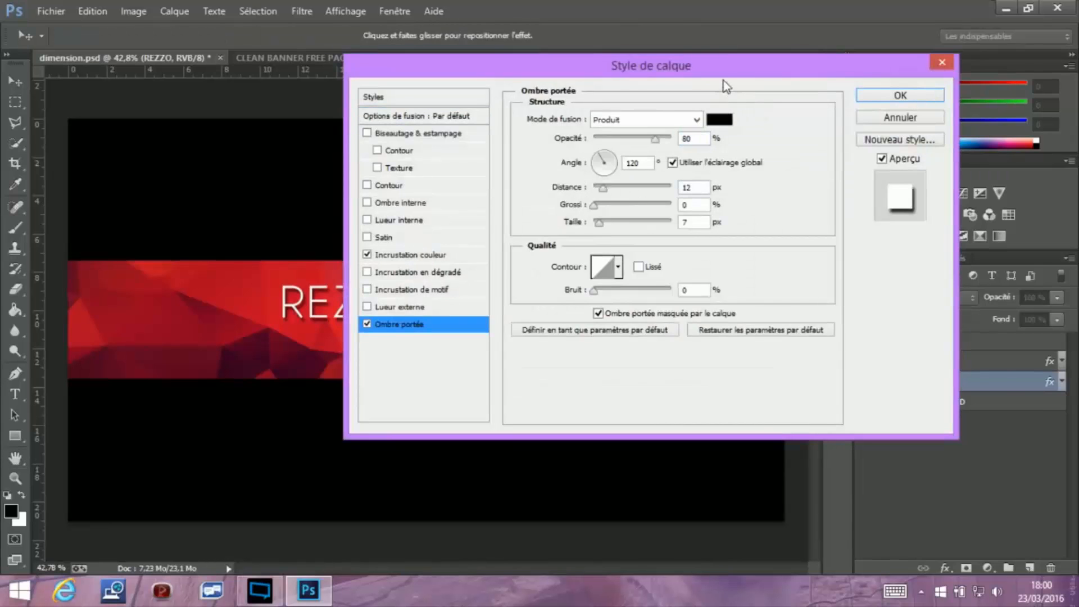
drag(729, 69, 816, 68)
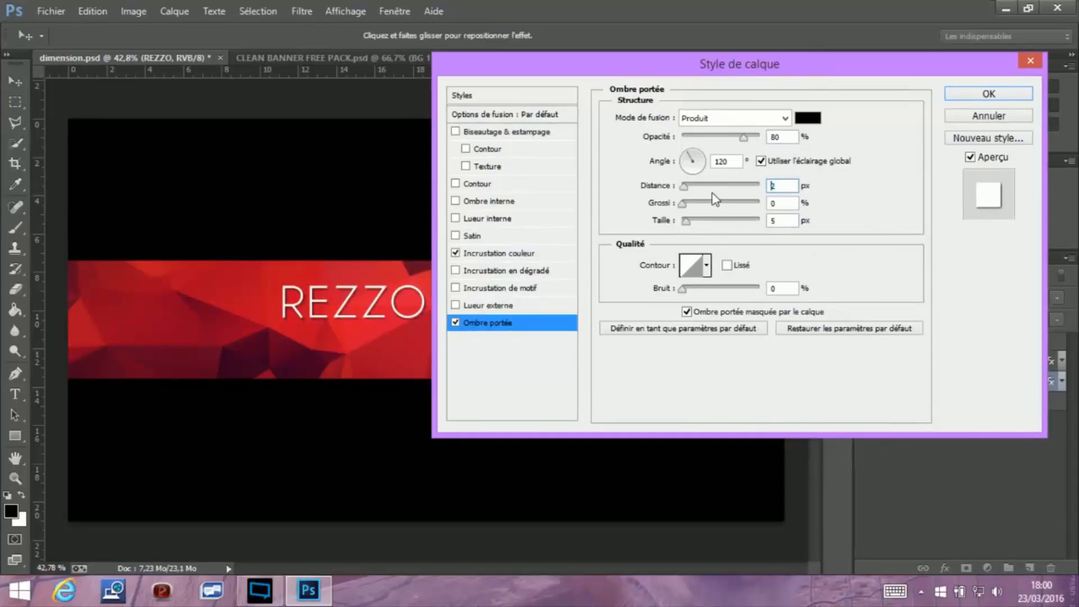
text(210)
key(BackSpace)
key(BackSpace)
text(5)
text(8)
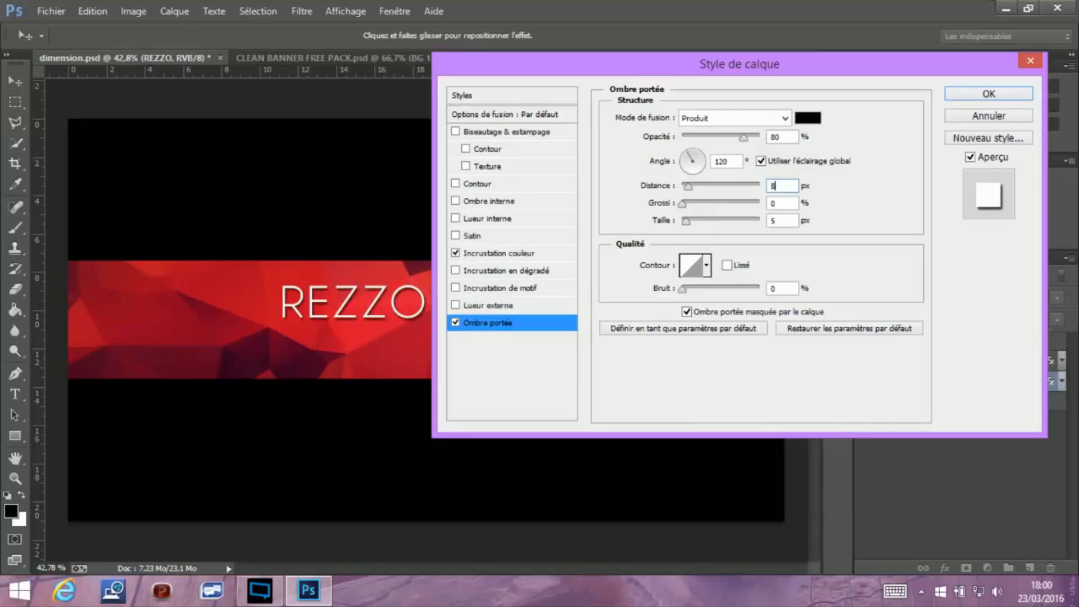
double_click(772, 137)
text(70)
click(1006, 94)
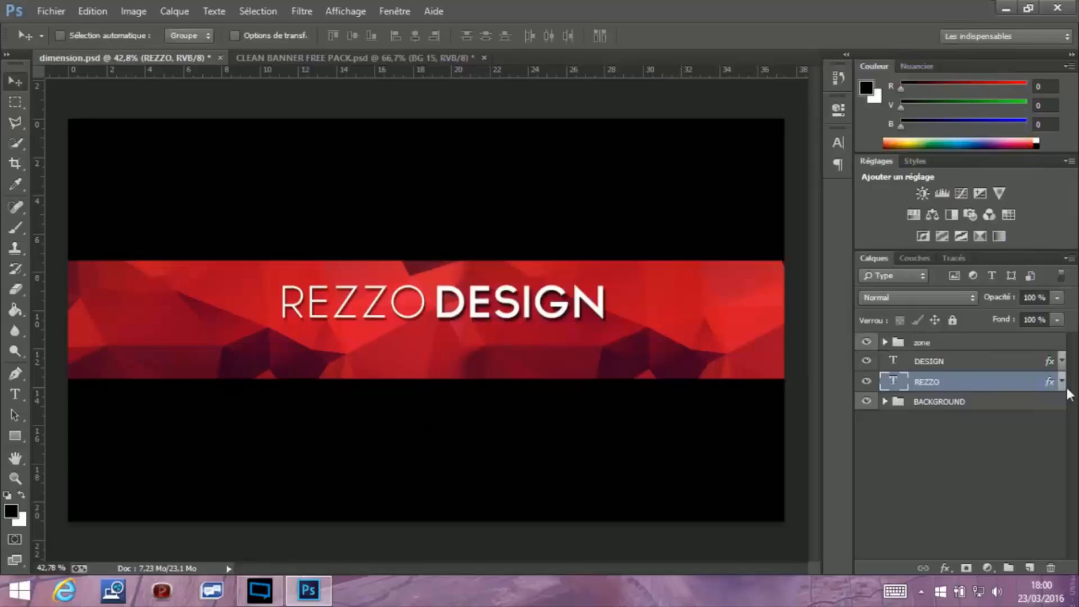
Copy the REZZO layer's style and paste it onto the DESIGN layer
right_click(936, 387)
click(719, 533)
right_click(935, 360)
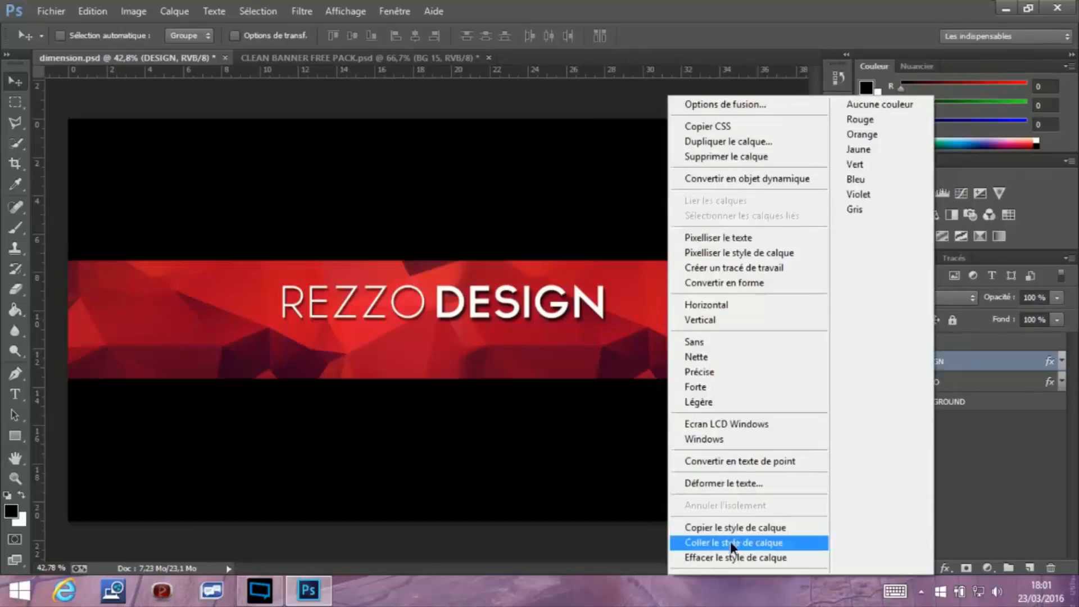
click(730, 542)
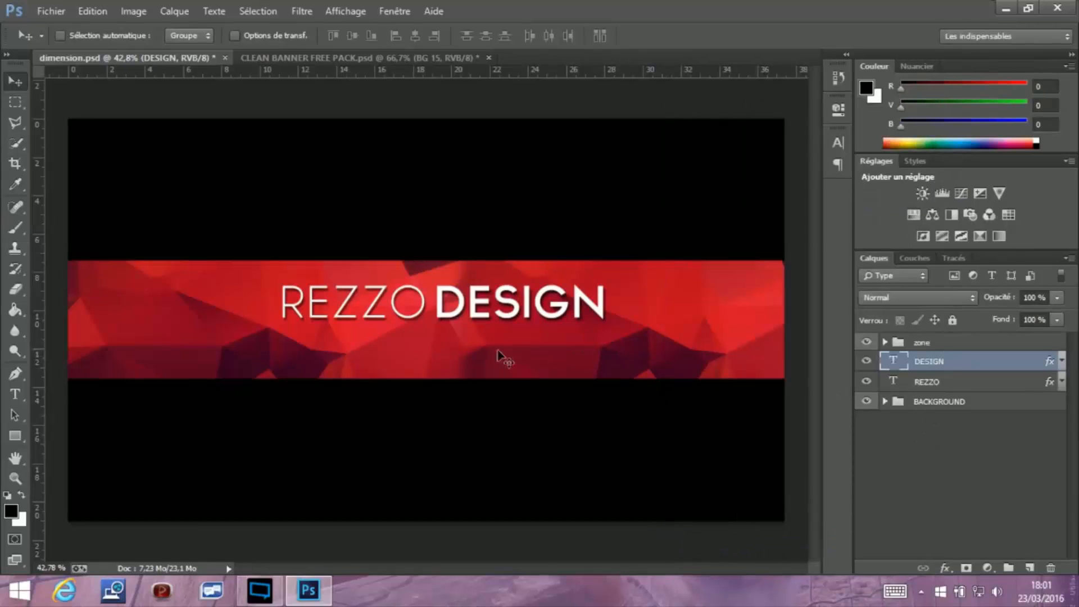
Open the colour picker for the Incrustation couleur effect of the DESIGN layer
right_click(928, 363)
click(740, 100)
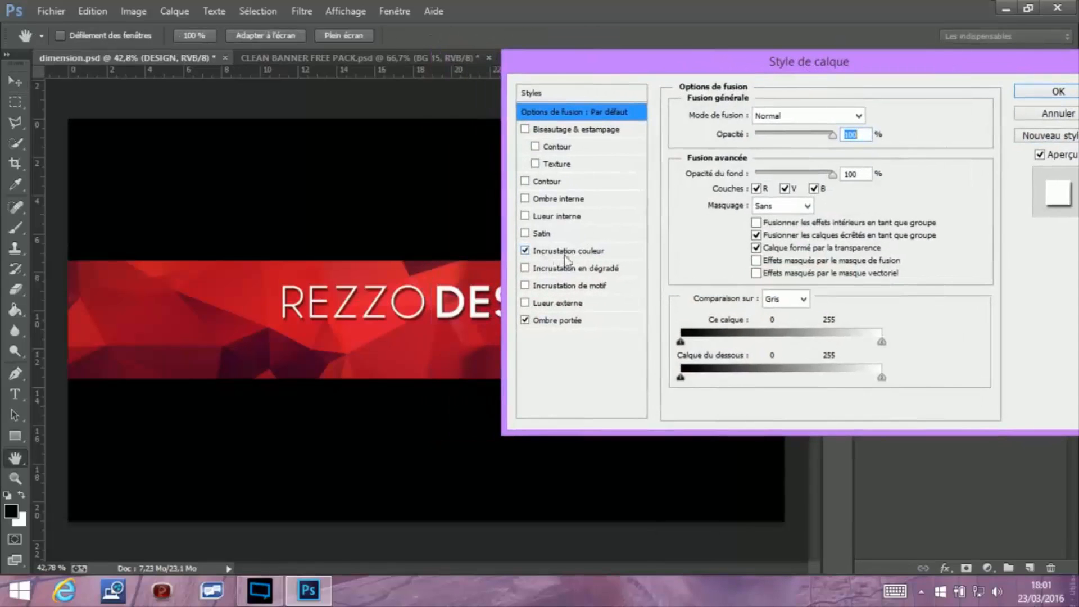
click(623, 247)
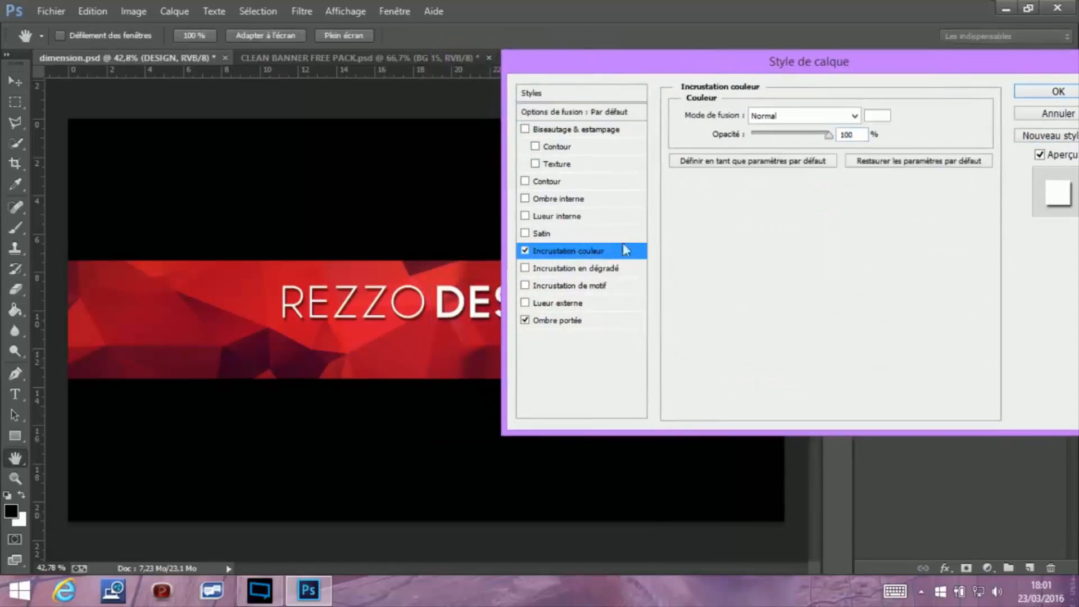
click(877, 116)
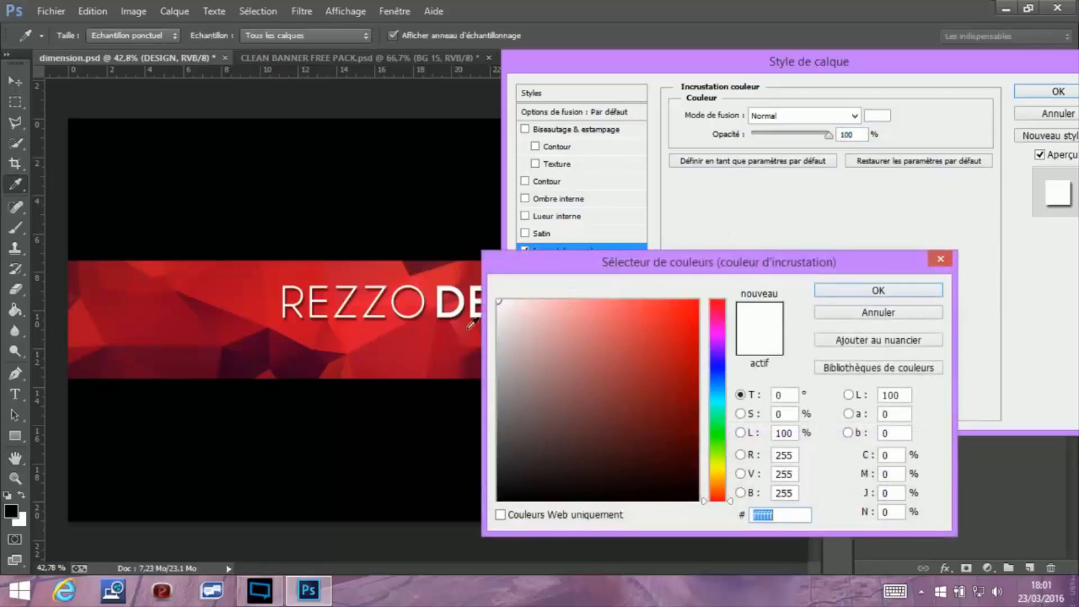
Try several red and burgundy shades sampled from the banner background, plus magenta ff00c0, as the DESIGN text's overlay colour
click(252, 286)
click(221, 335)
click(316, 379)
click(340, 368)
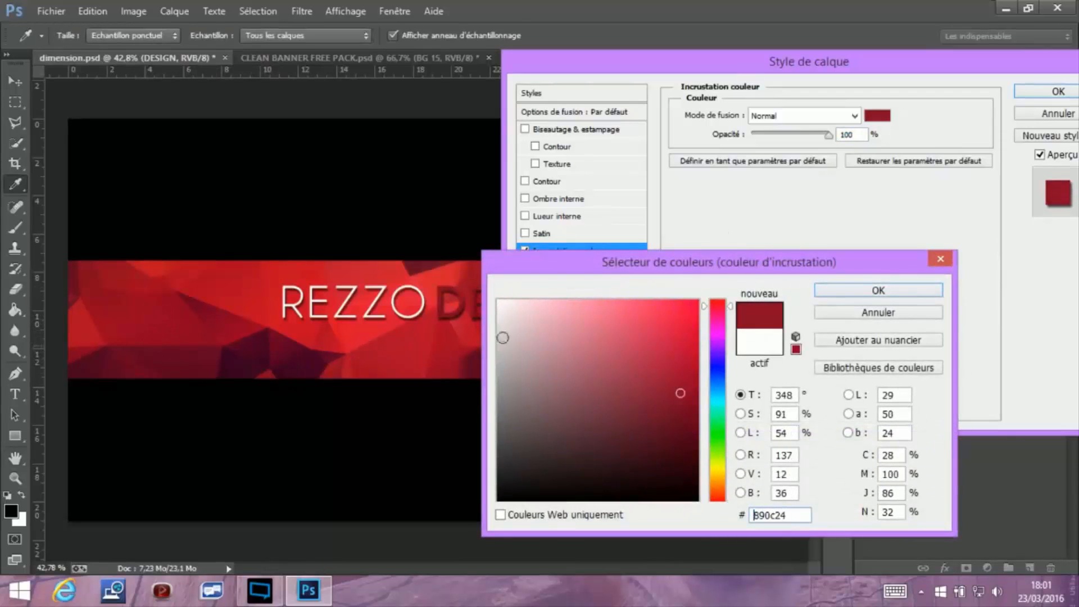
click(356, 281)
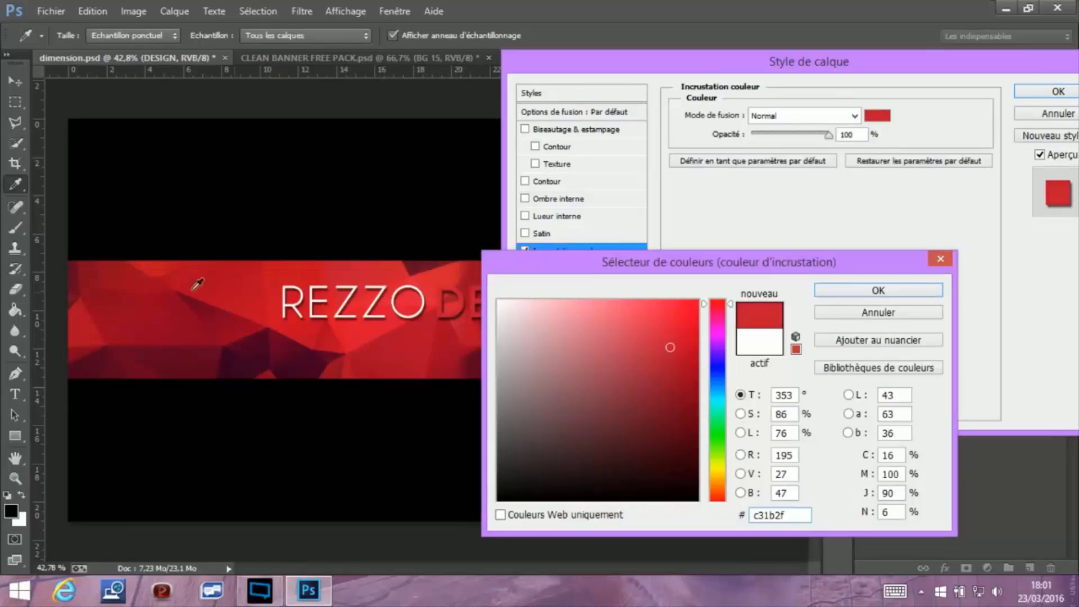
click(181, 285)
click(174, 342)
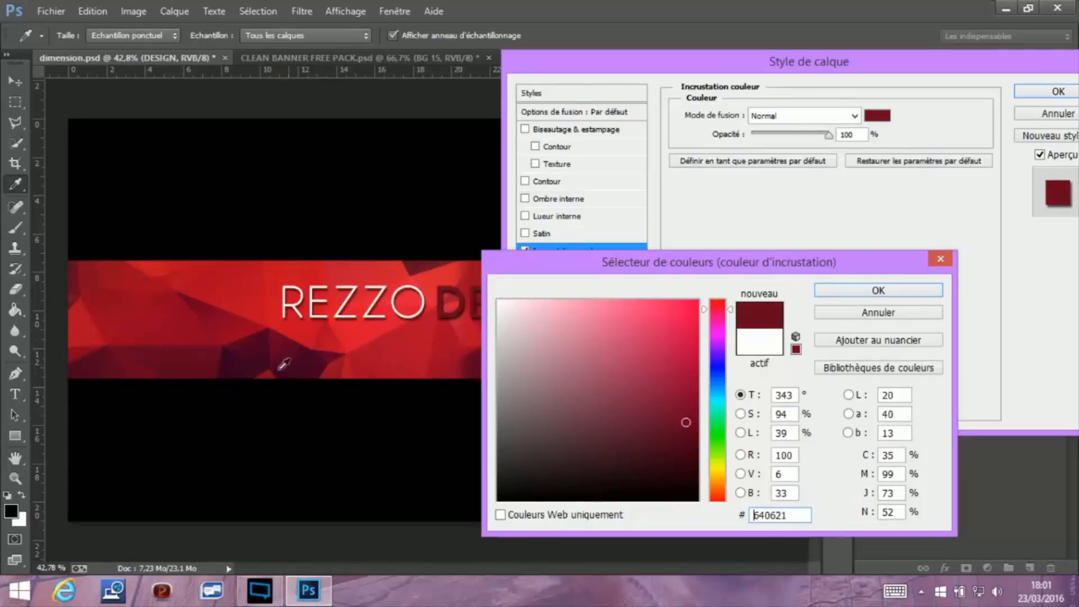
click(154, 315)
click(199, 278)
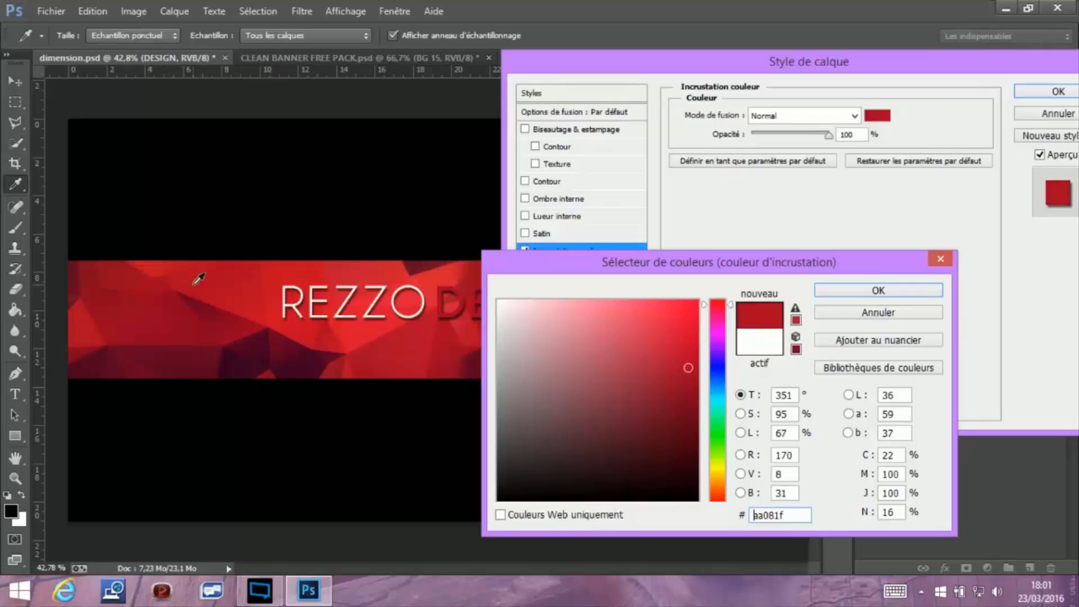
click(146, 263)
click(277, 359)
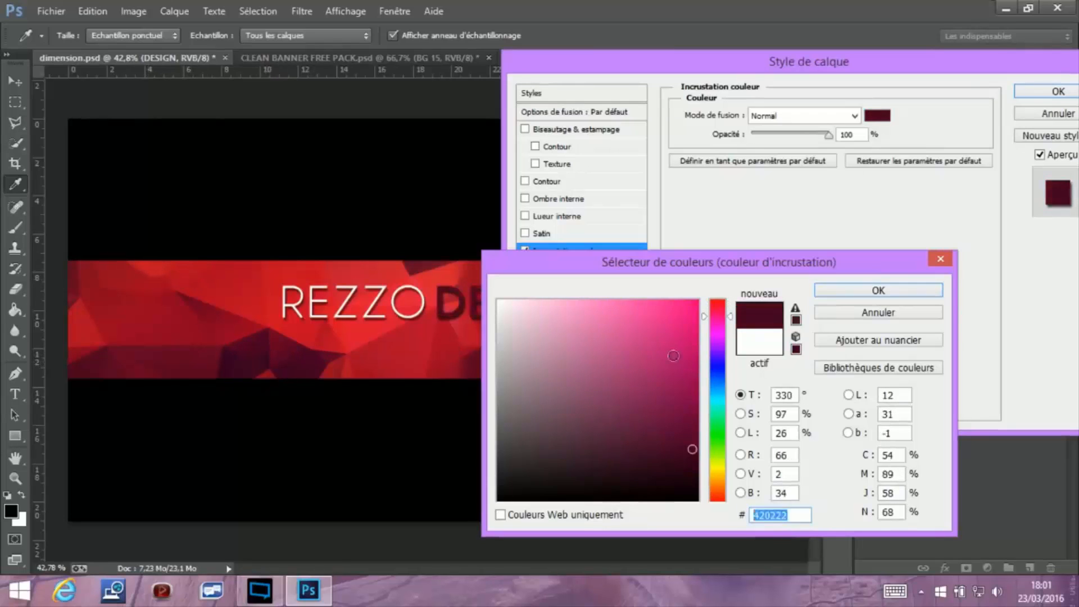
drag(673, 356, 718, 325)
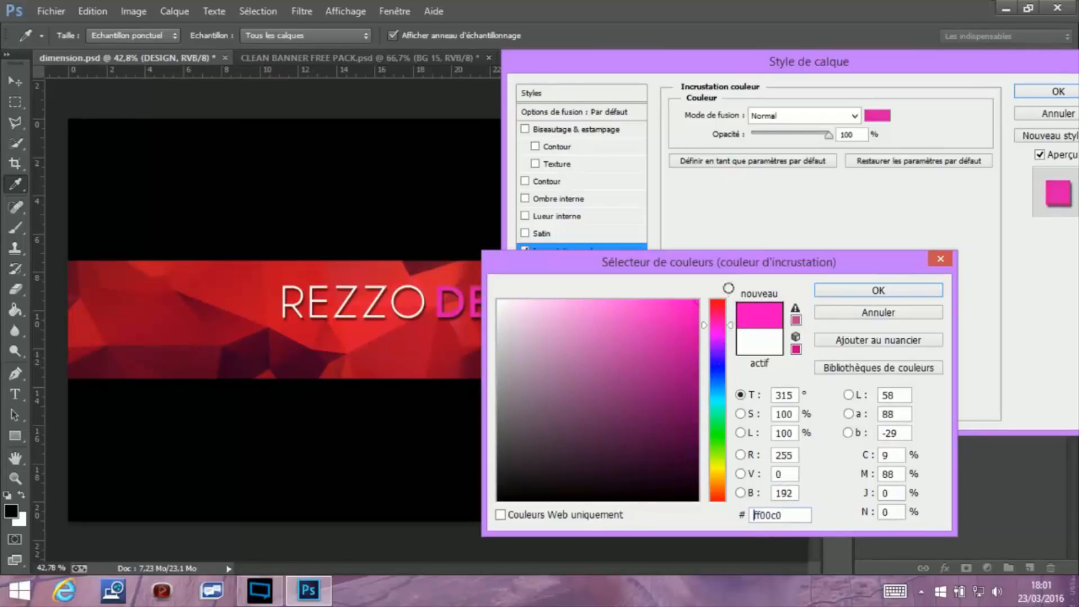
Set the DESIGN text's Incrustation couleur to a red sampled from the banner background and apply the layer style
click(194, 328)
click(140, 281)
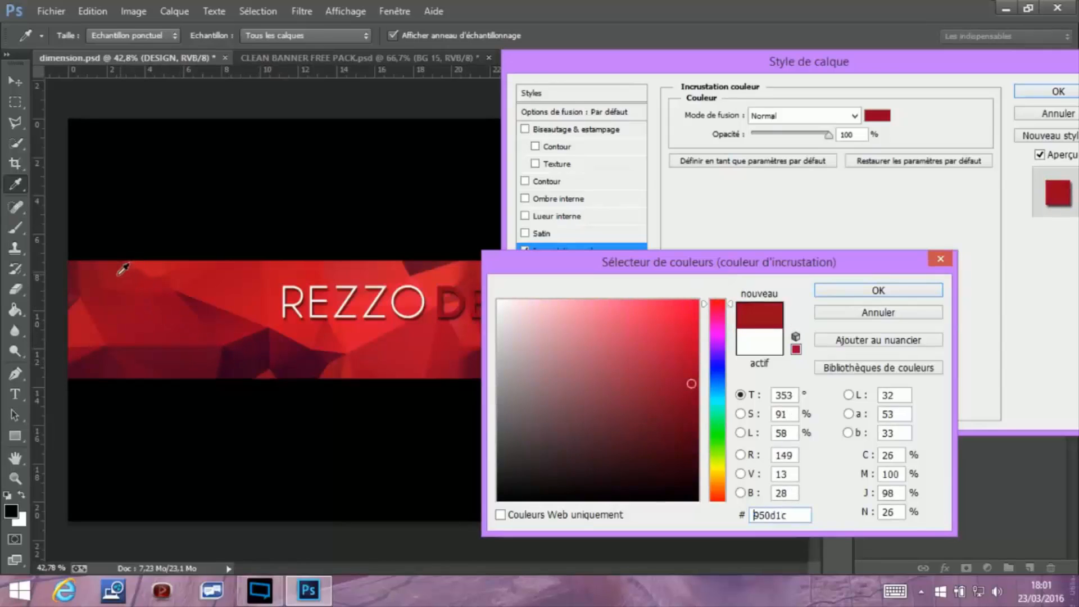
click(104, 290)
drag(677, 269, 509, 228)
click(311, 326)
click(709, 248)
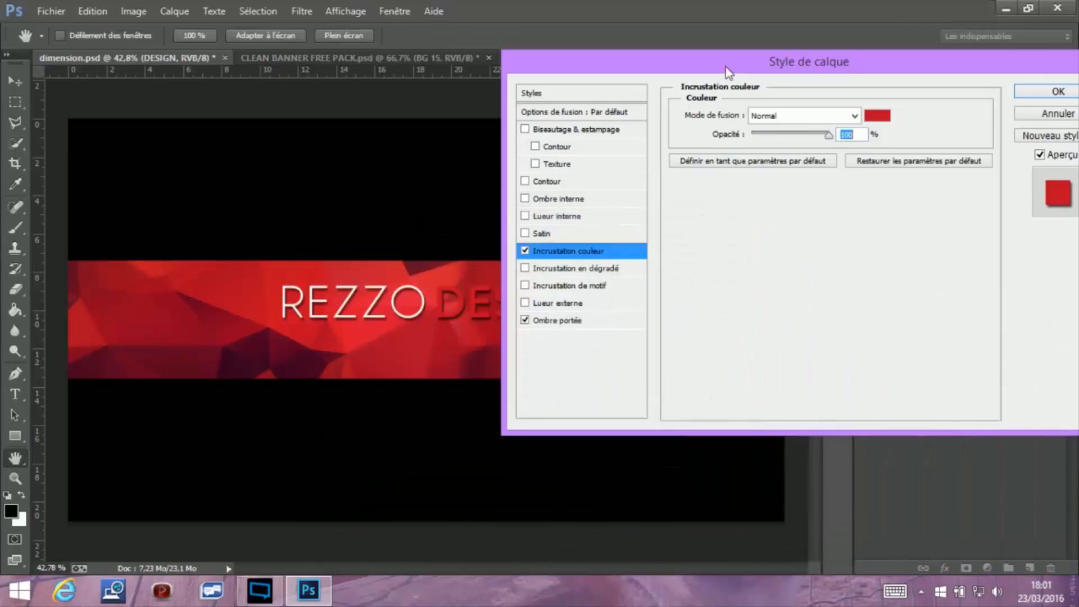
drag(729, 72, 588, 94)
click(951, 133)
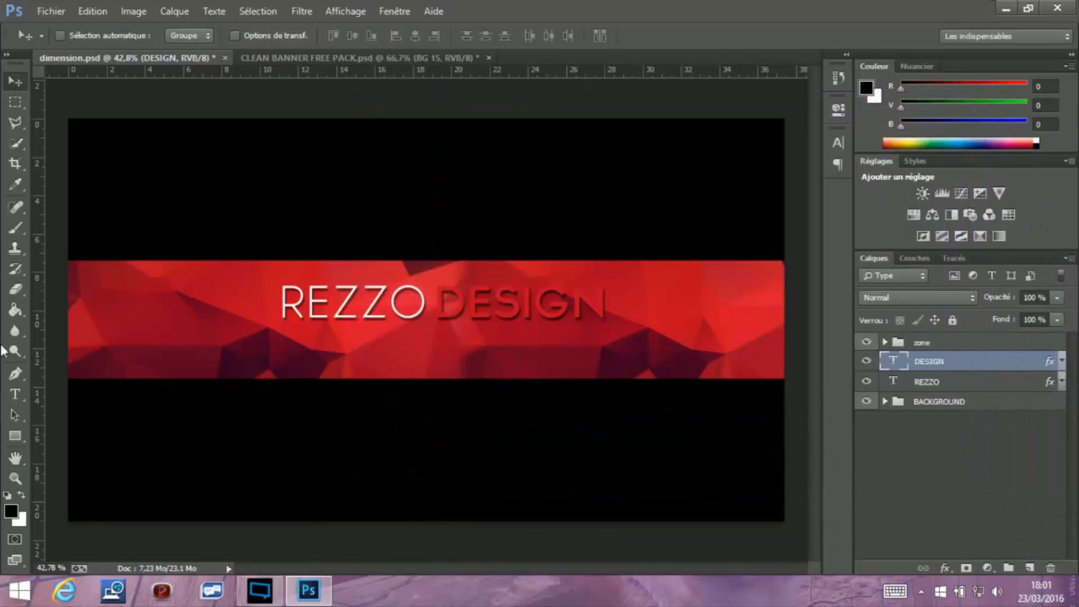
Try a Contour effect on the DESIGN layer and cancel the layer style changes
click(15, 478)
drag(487, 337, 528, 311)
drag(553, 568, 571, 568)
right_click(949, 374)
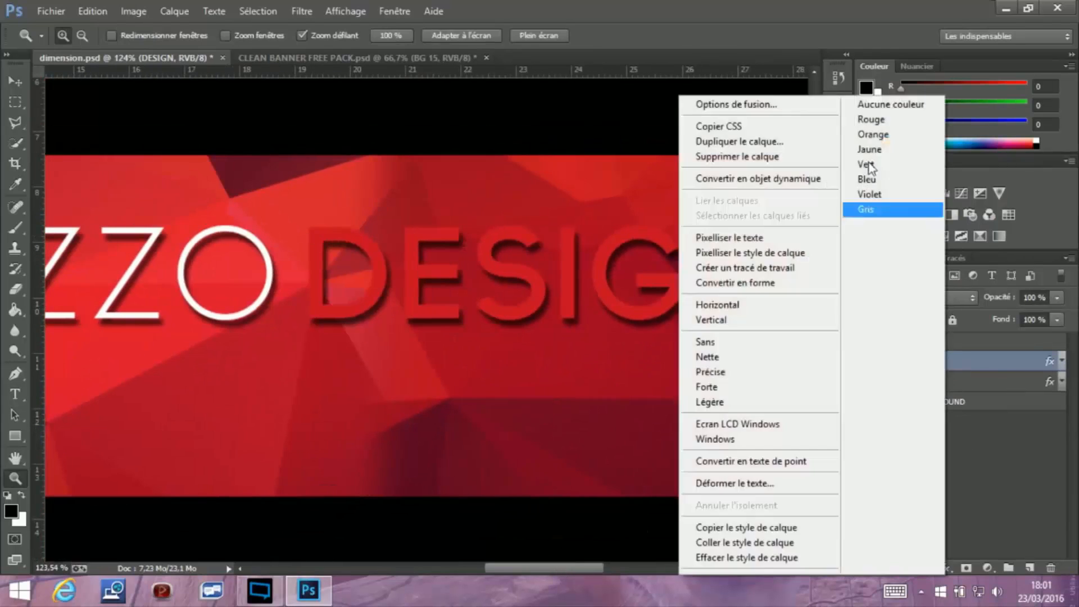
click(771, 99)
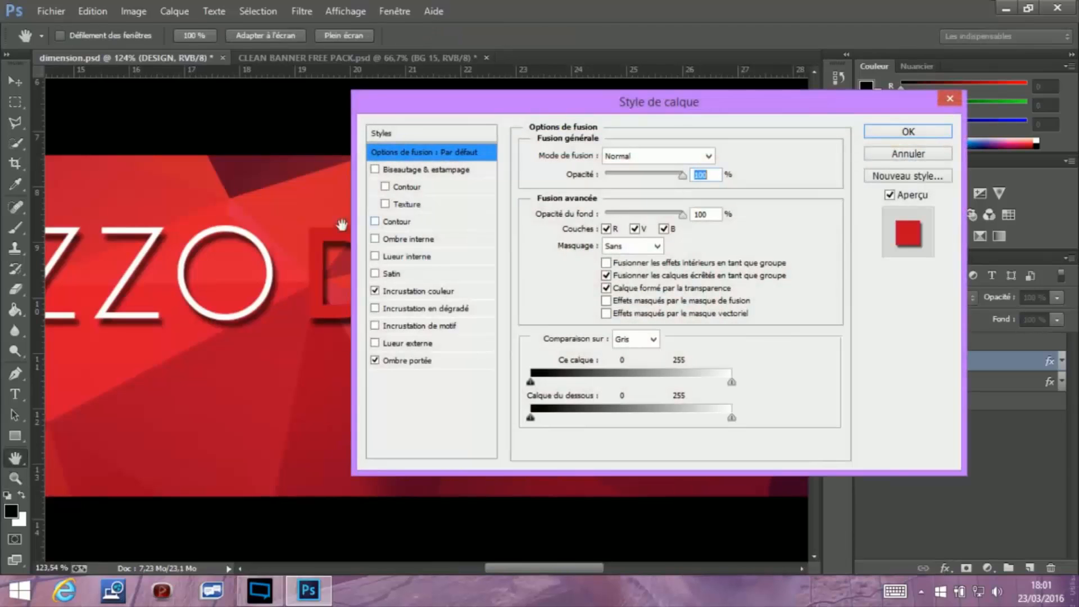
click(374, 221)
mouse_move(565, 112)
mouse_down()
mouse_move(629, 396)
mouse_move(770, 401)
mouse_up()
drag(402, 303, 374, 308)
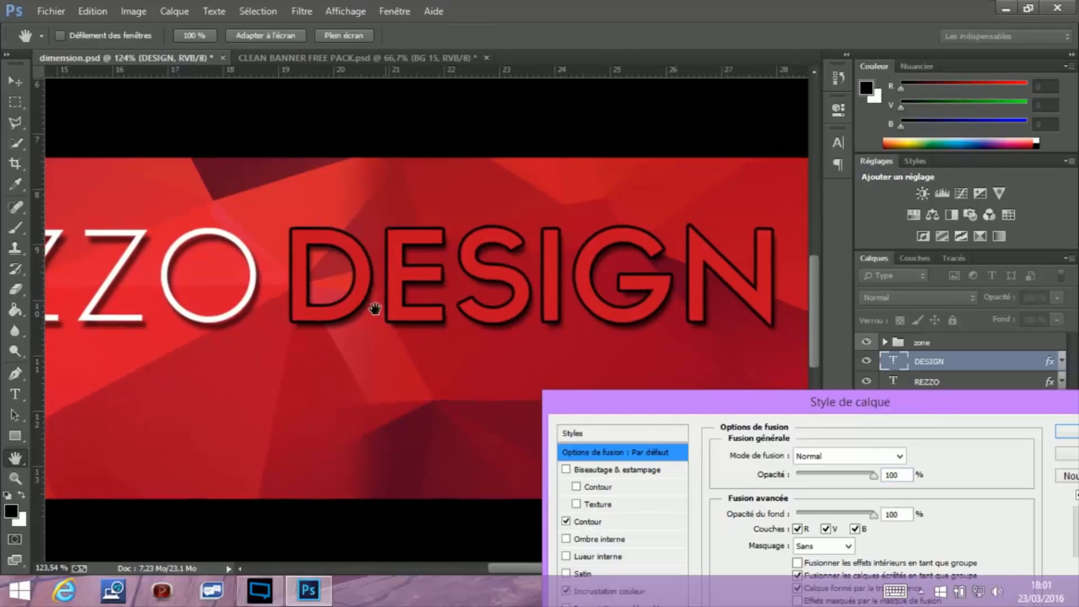
drag(885, 405, 607, 157)
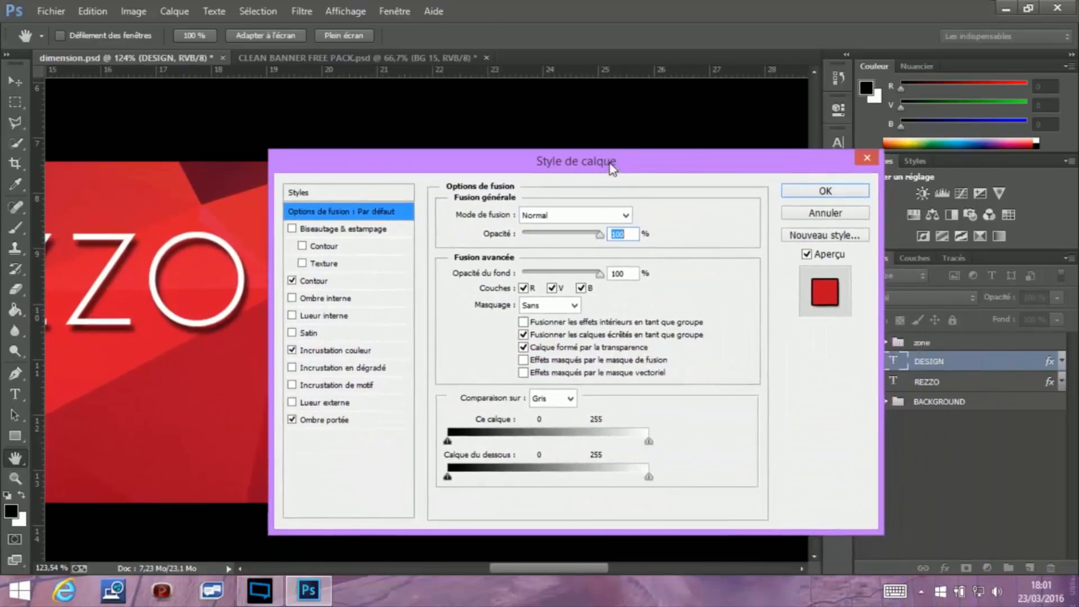
click(831, 212)
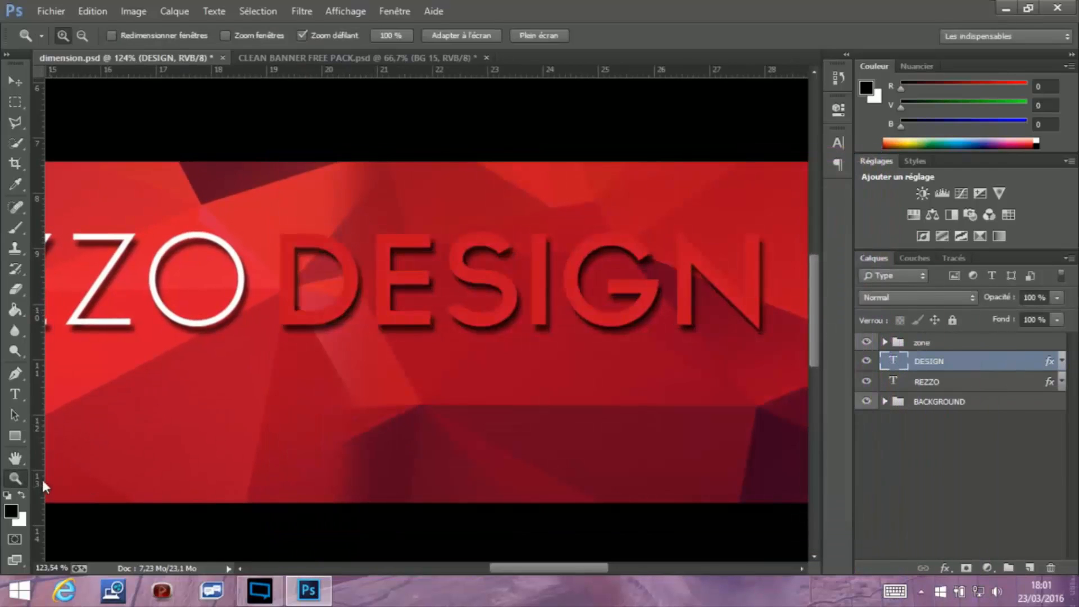
Move the DESIGN text slightly left to narrow its gap to REZZO
scroll(361, 400, down, 5)
scroll(415, 360, up, 8)
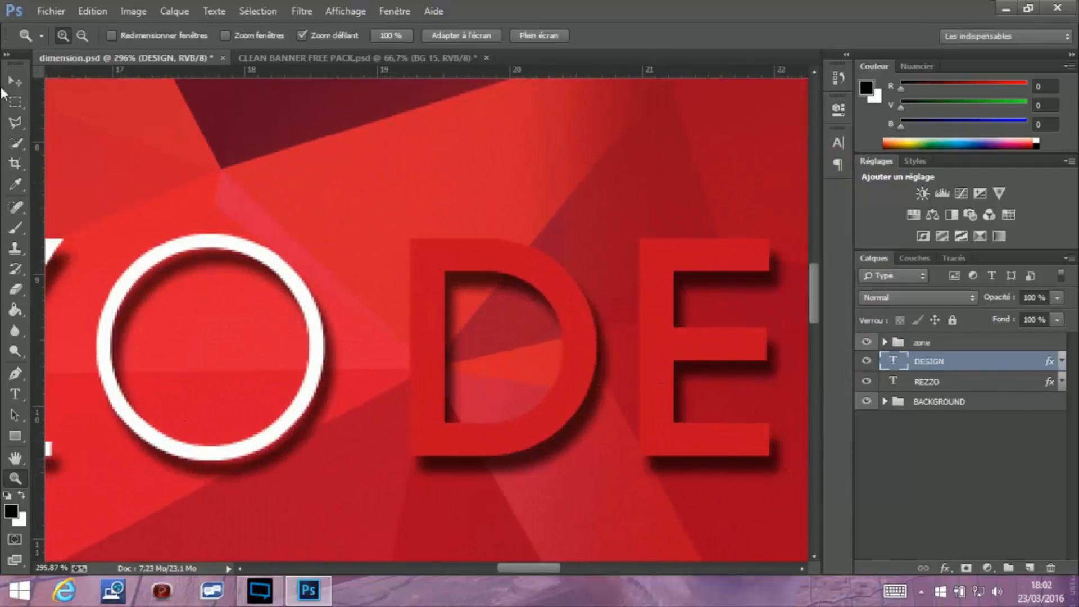
click(15, 81)
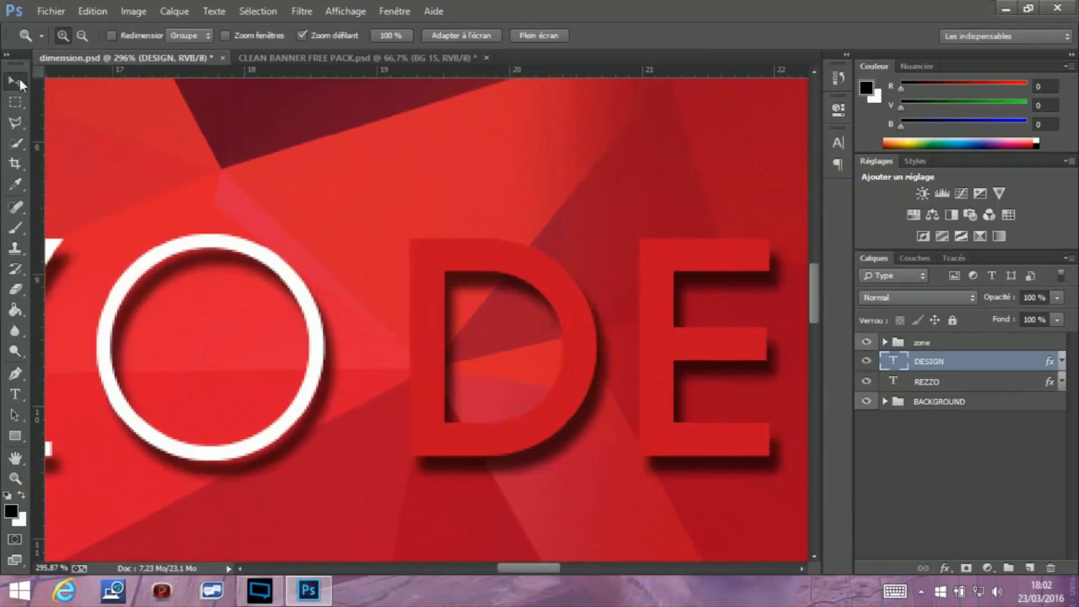
click(947, 382)
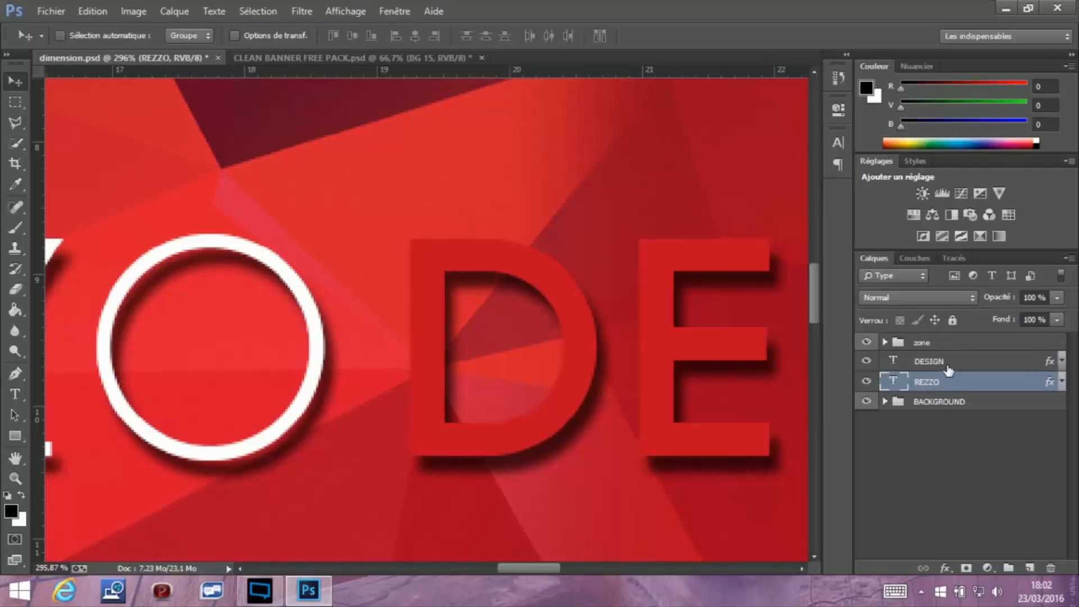
click(949, 363)
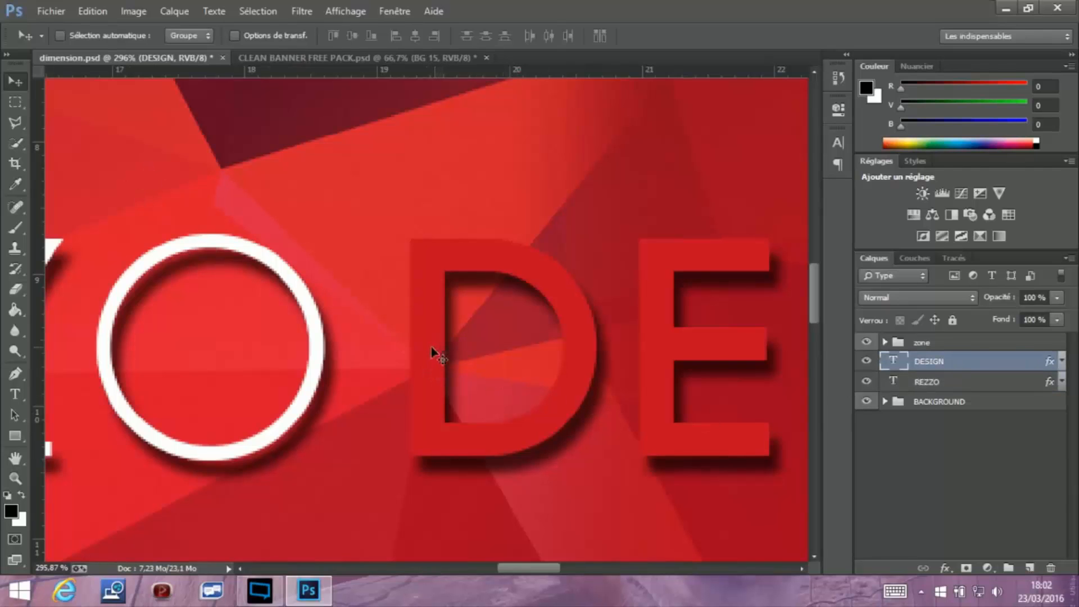
drag(433, 354, 421, 356)
click(15, 478)
scroll(374, 356, down, 6)
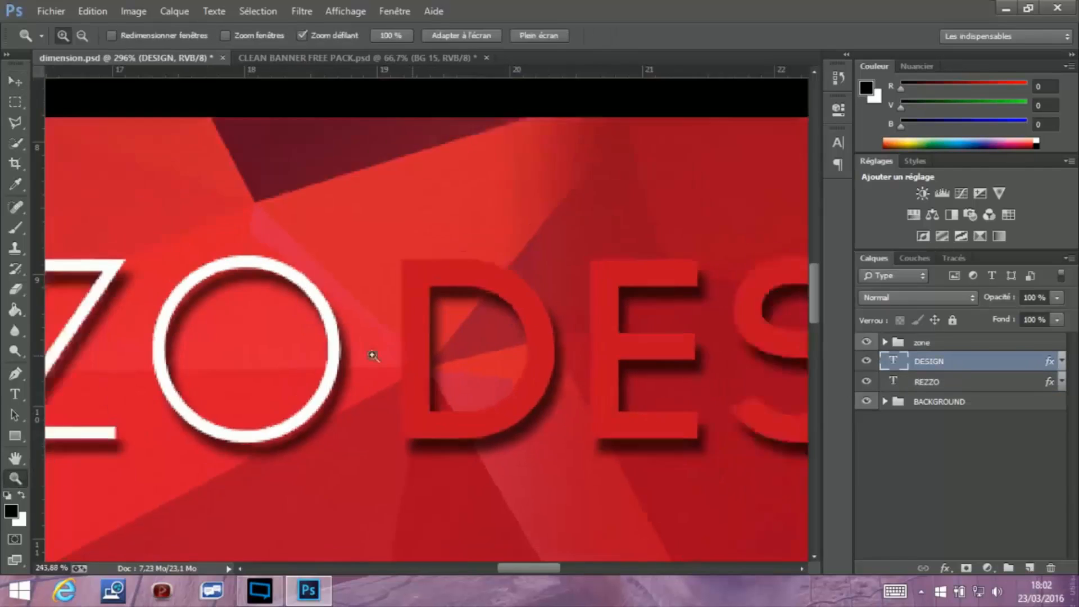
scroll(474, 348, down, 2)
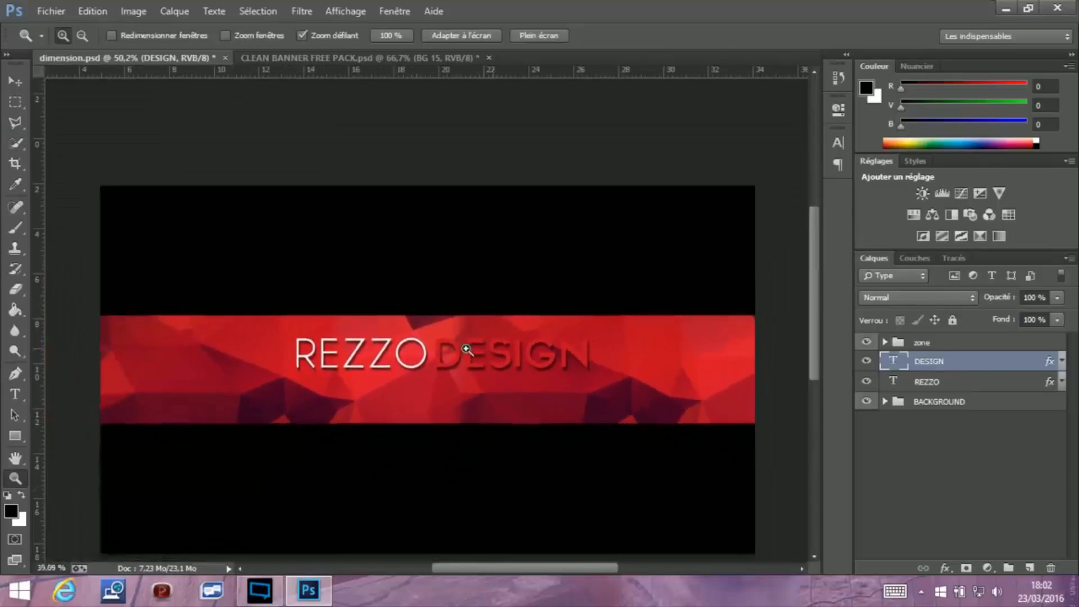
Duplicate the REZZO text layer and place the copy just below the title, under the gap between the two words
click(926, 382)
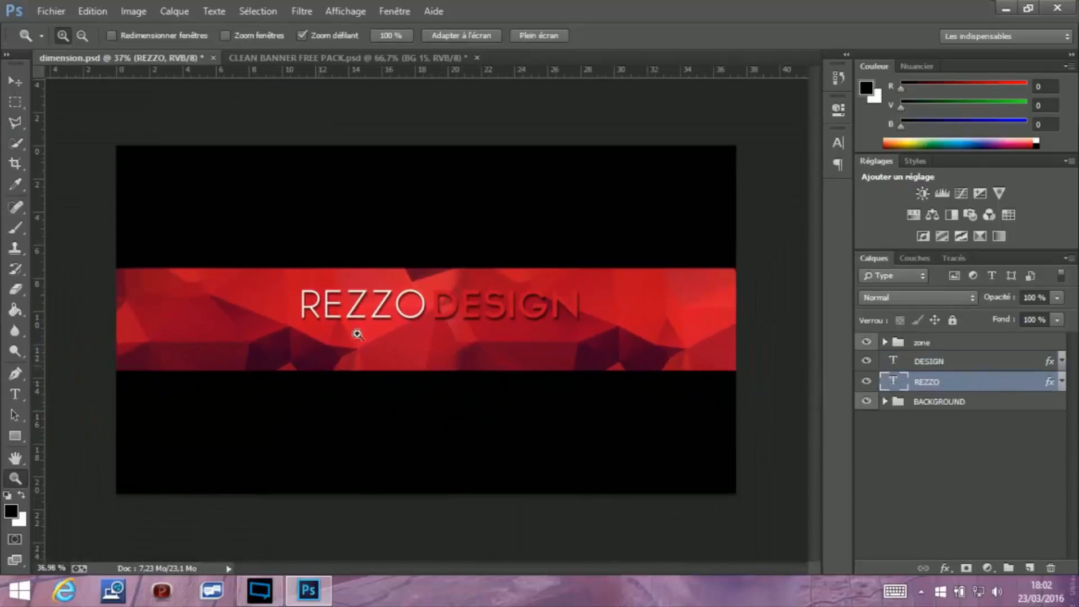
click(20, 85)
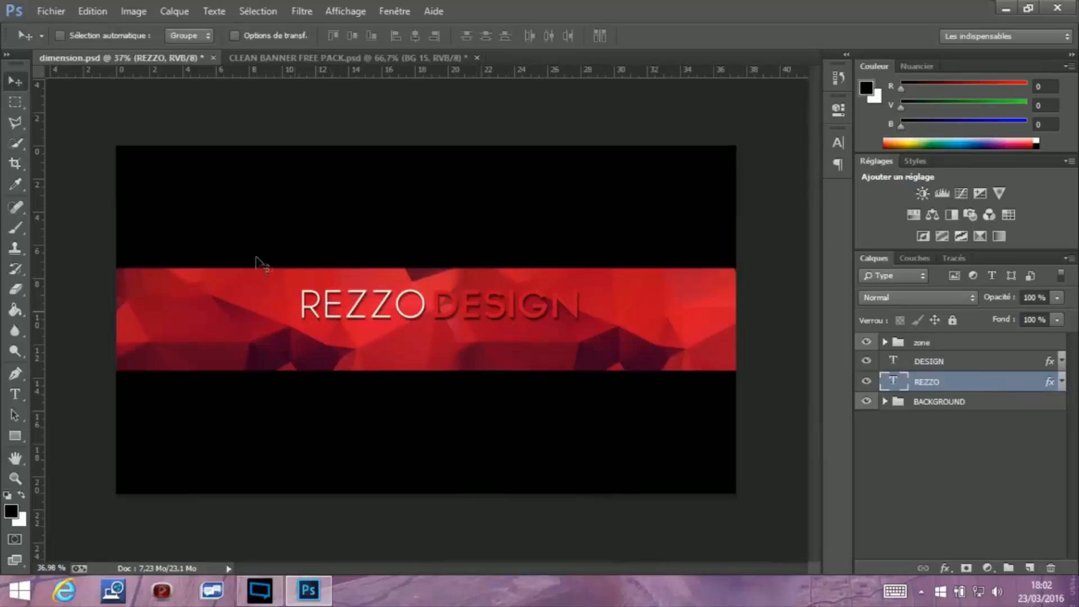
key(ctrl+j)
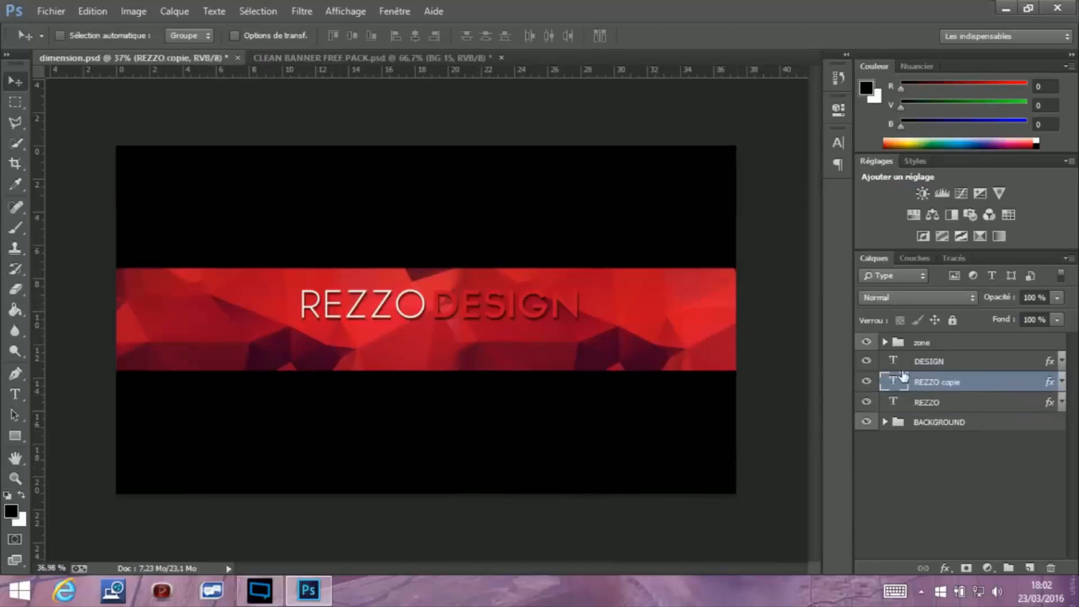
drag(380, 308, 460, 343)
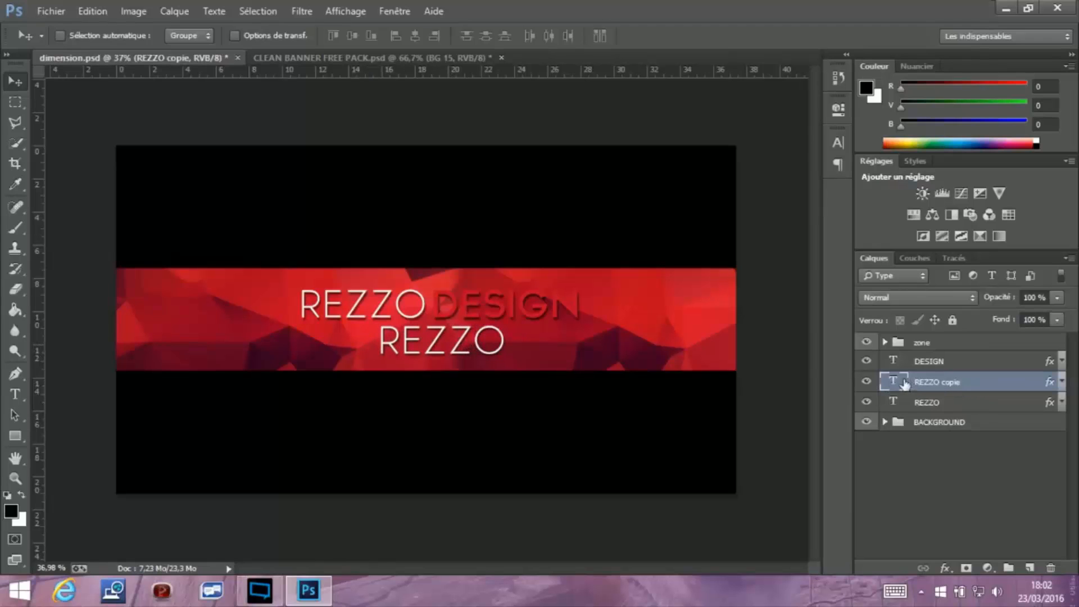
Replace the copied REZZO text with GRAPHIC and set its TYPOGRAPH PRO font style to UltraLight
double_click(903, 382)
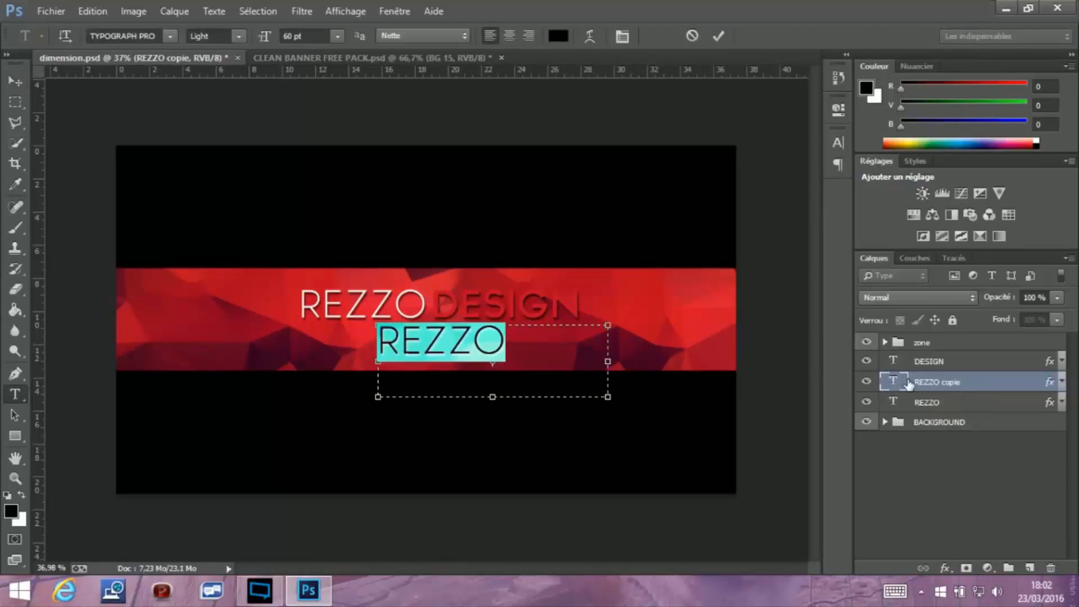
text(Gr)
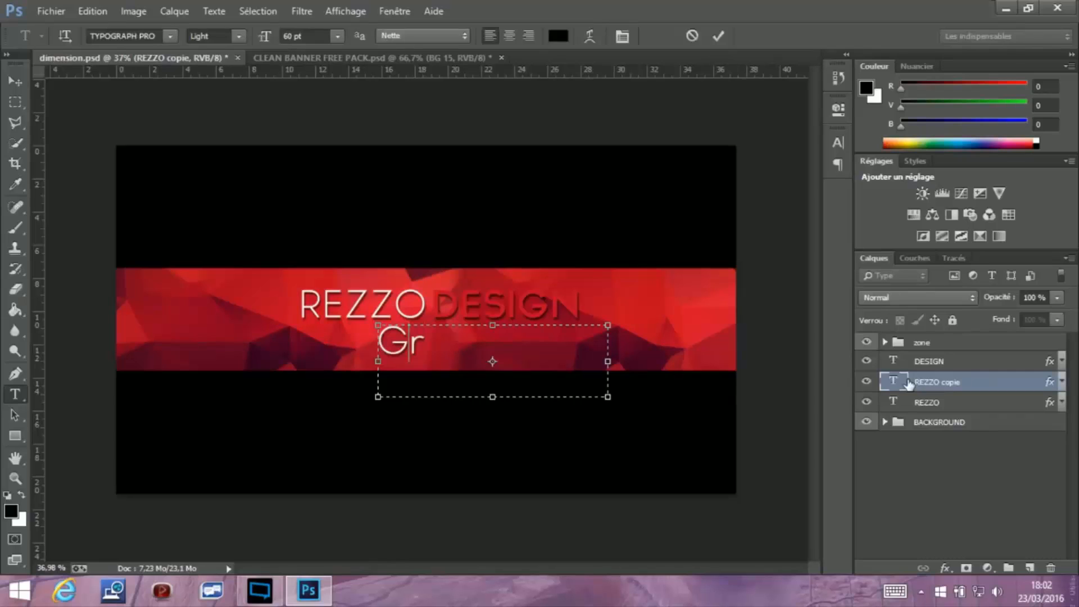
key(BackSpace)
text(RAPHIC)
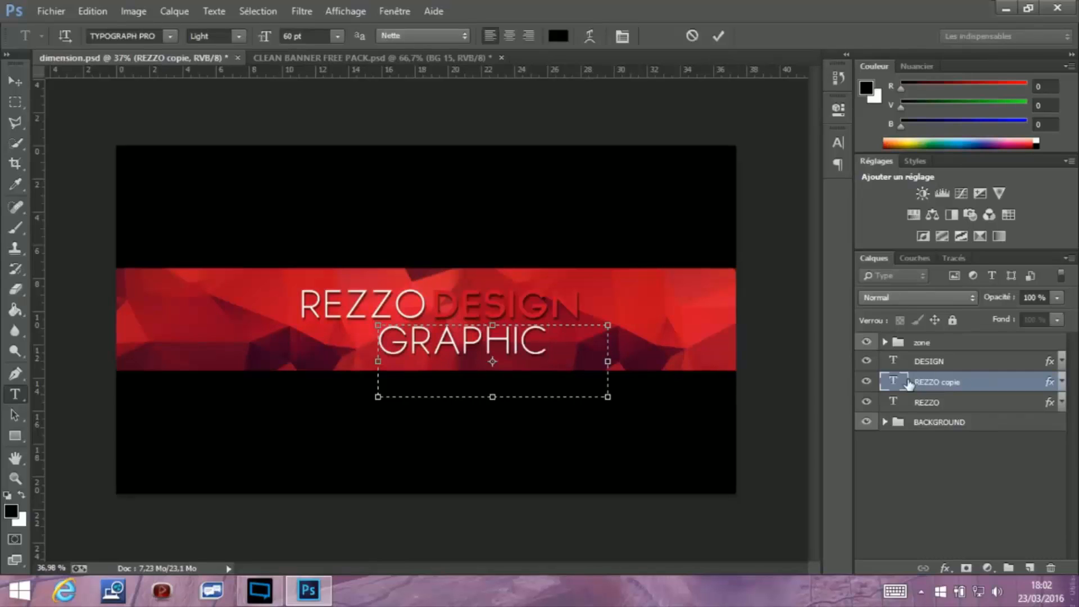
drag(569, 337, 324, 344)
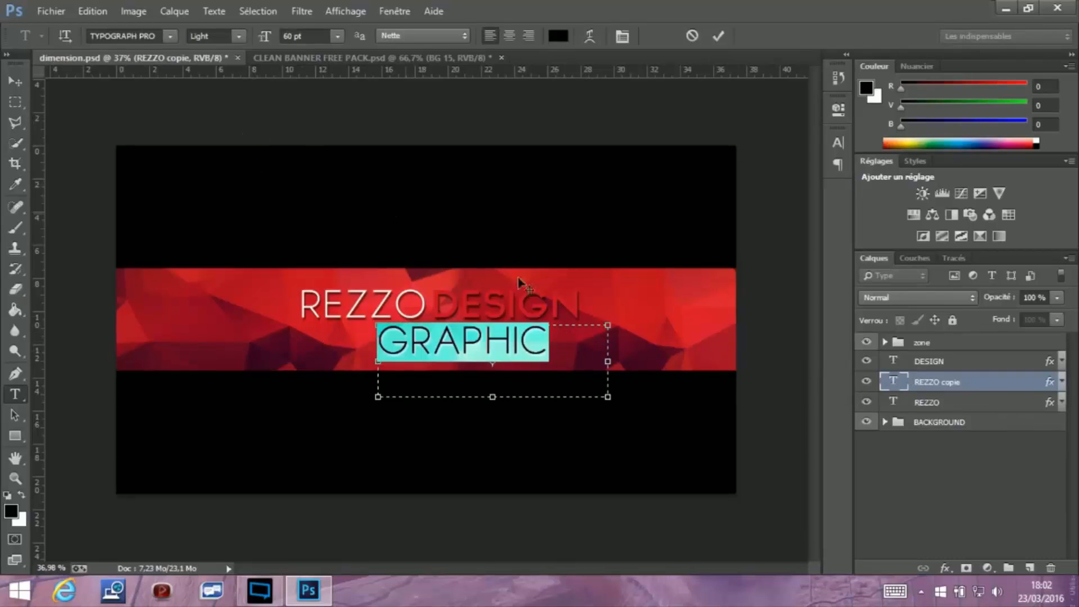
click(230, 37)
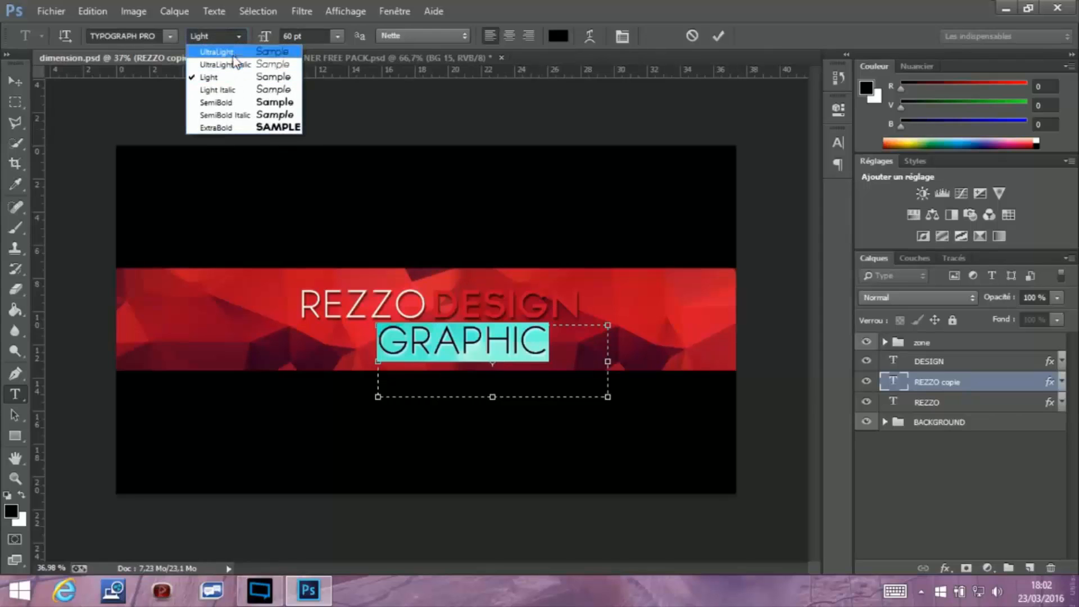
click(234, 46)
click(534, 346)
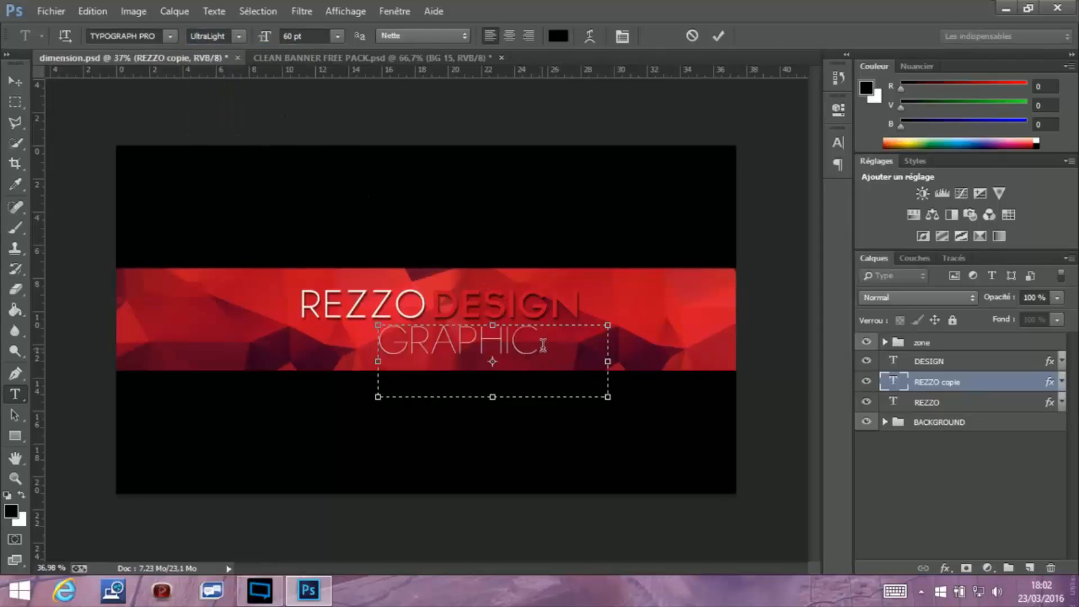
Try a font size of 30 pt, then 15 pt, on the GRAPHIC text and commit the edit
drag(559, 352, 381, 346)
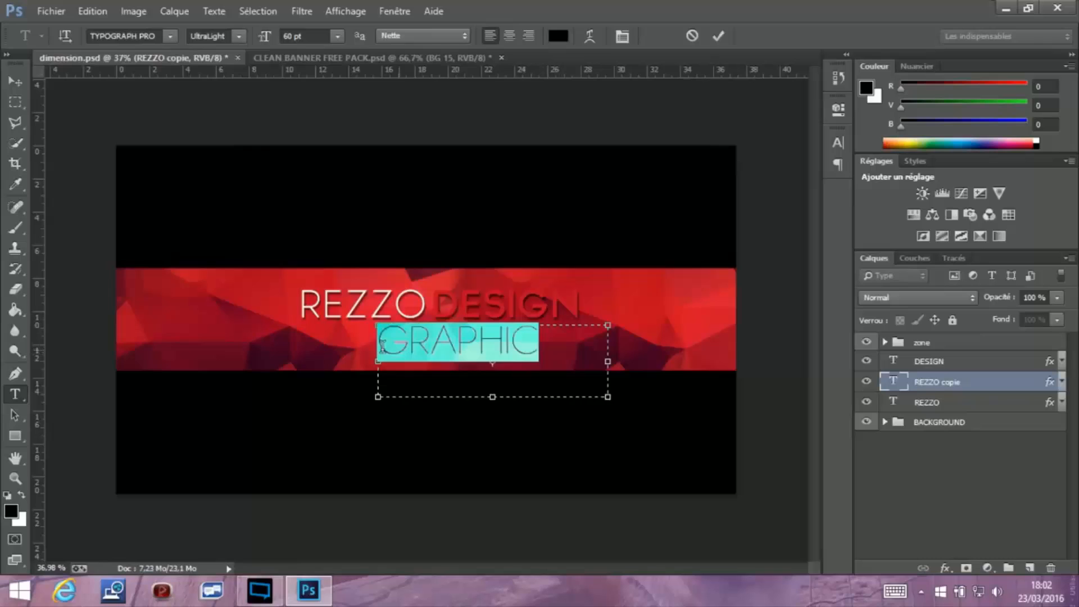
click(292, 36)
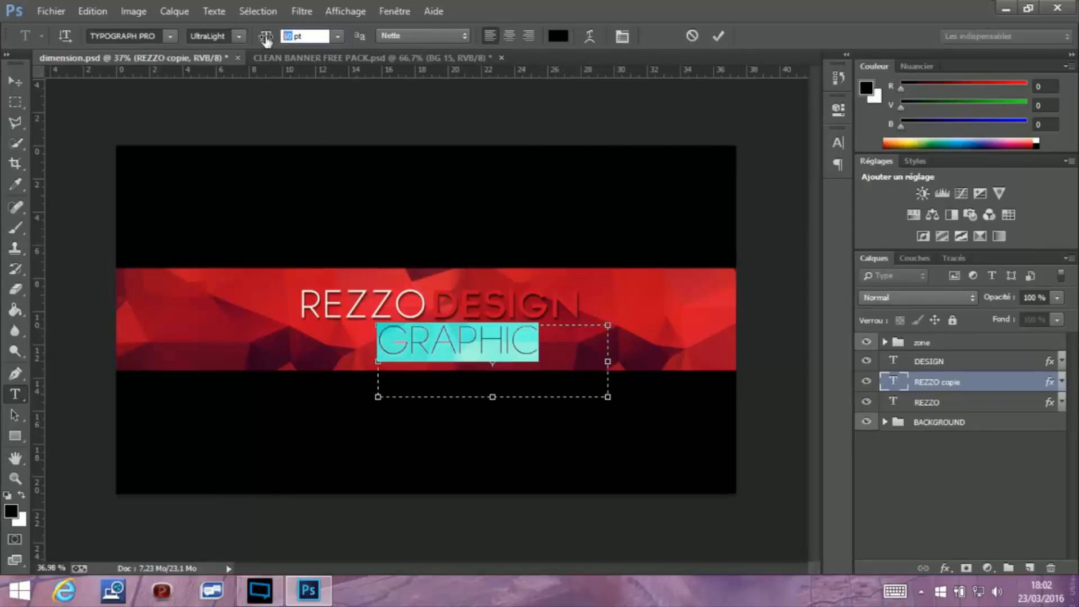
text(30)
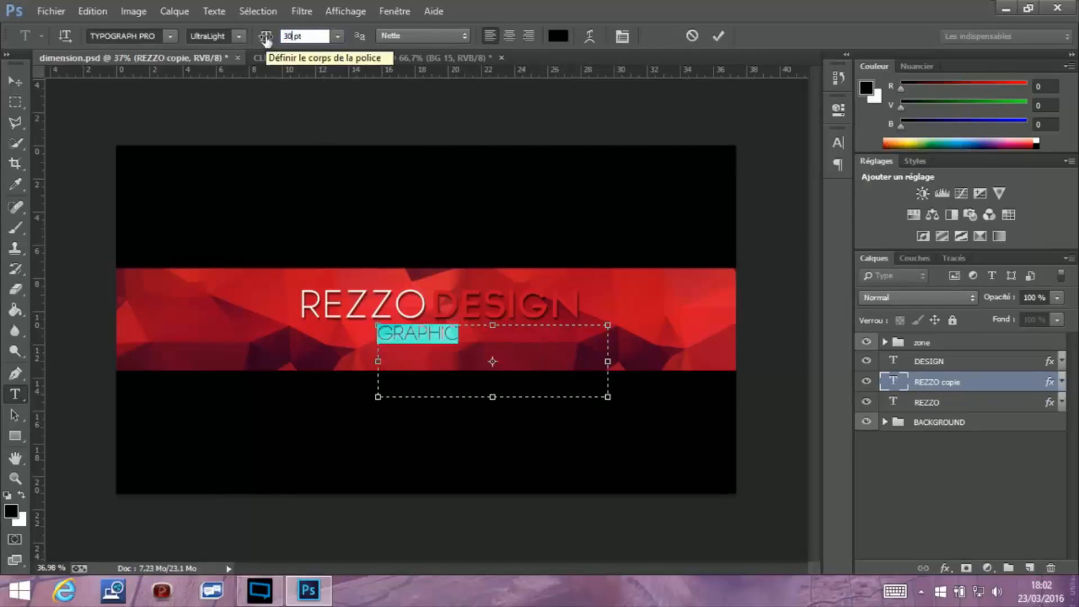
key(BackSpace)
key(BackSpace)
text(15)
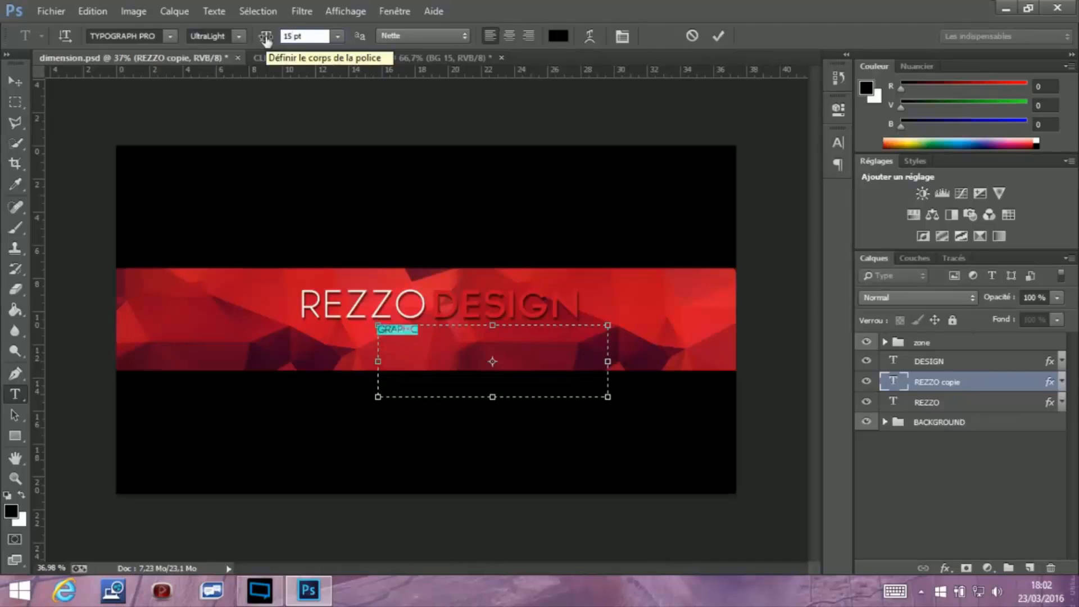
key(Return)
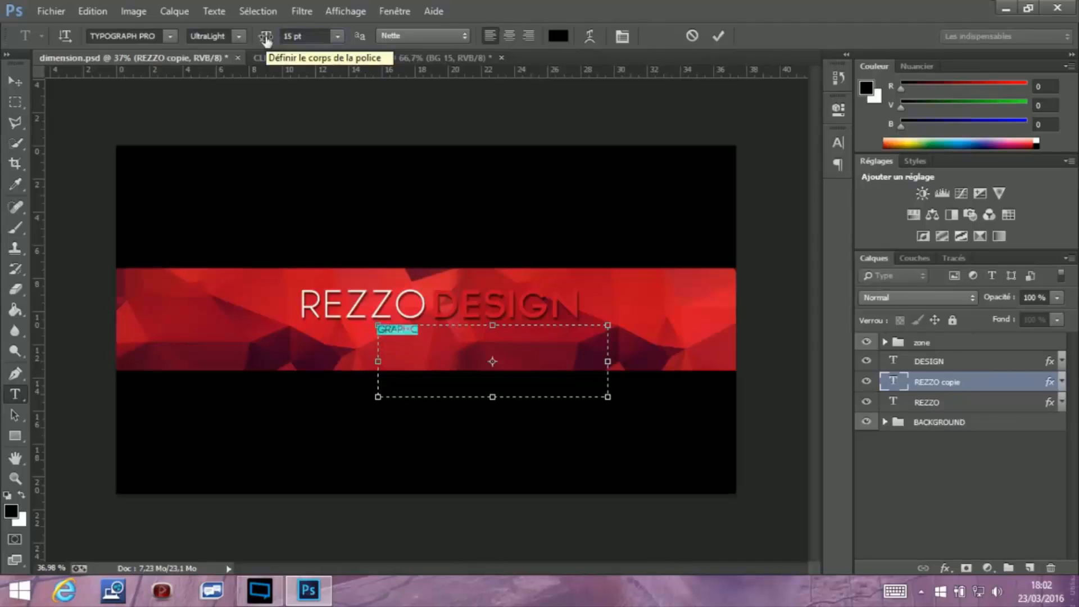
click(718, 37)
key(v)
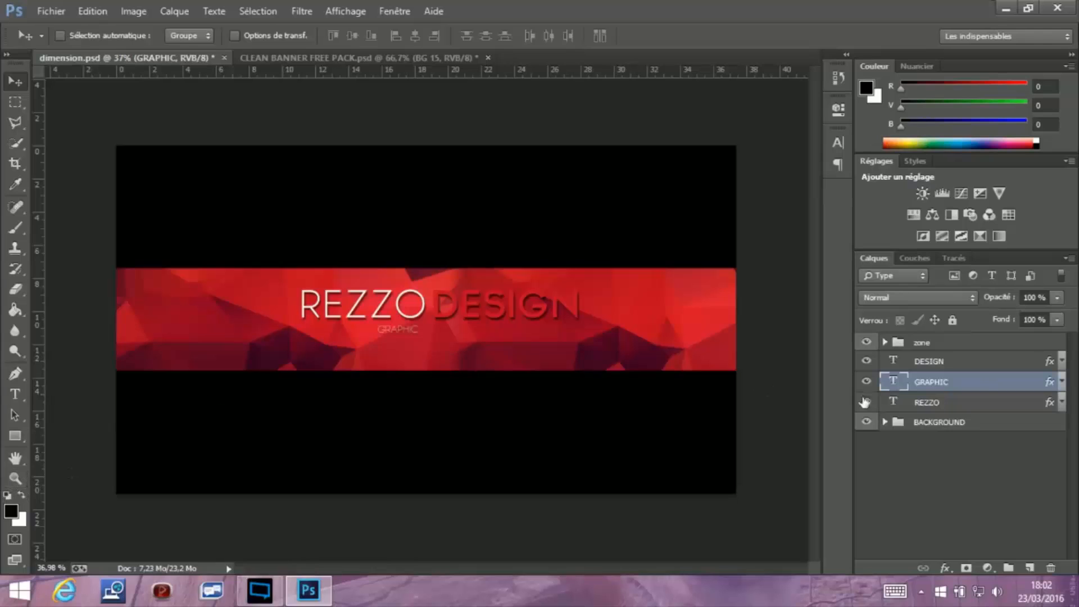
Set the GRAPHIC text's font size to 20 pt and commit the edit
double_click(902, 384)
click(292, 36)
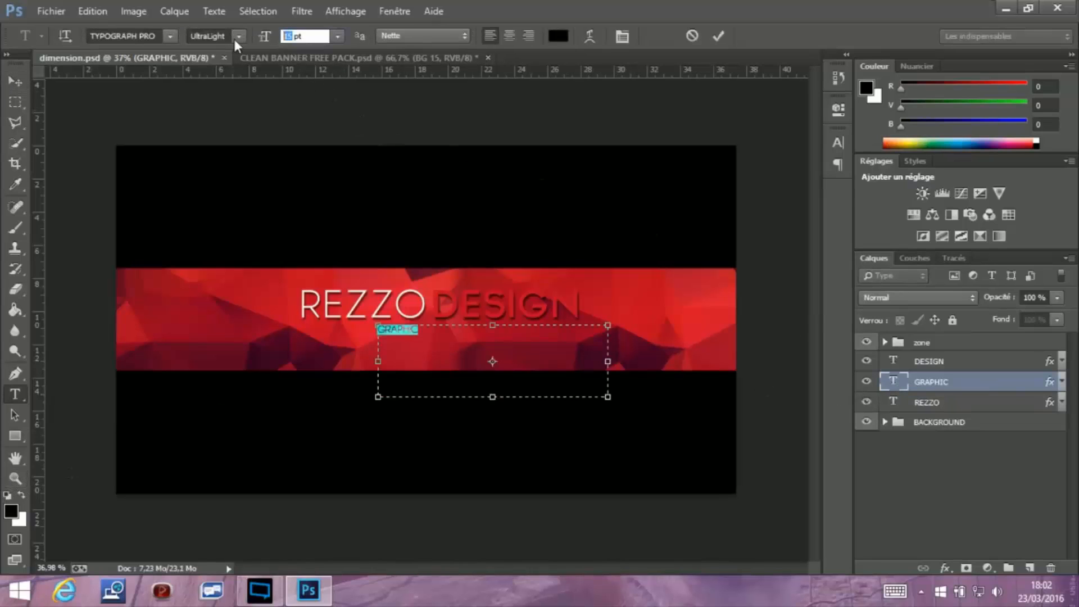
text(20)
click(719, 37)
key(v)
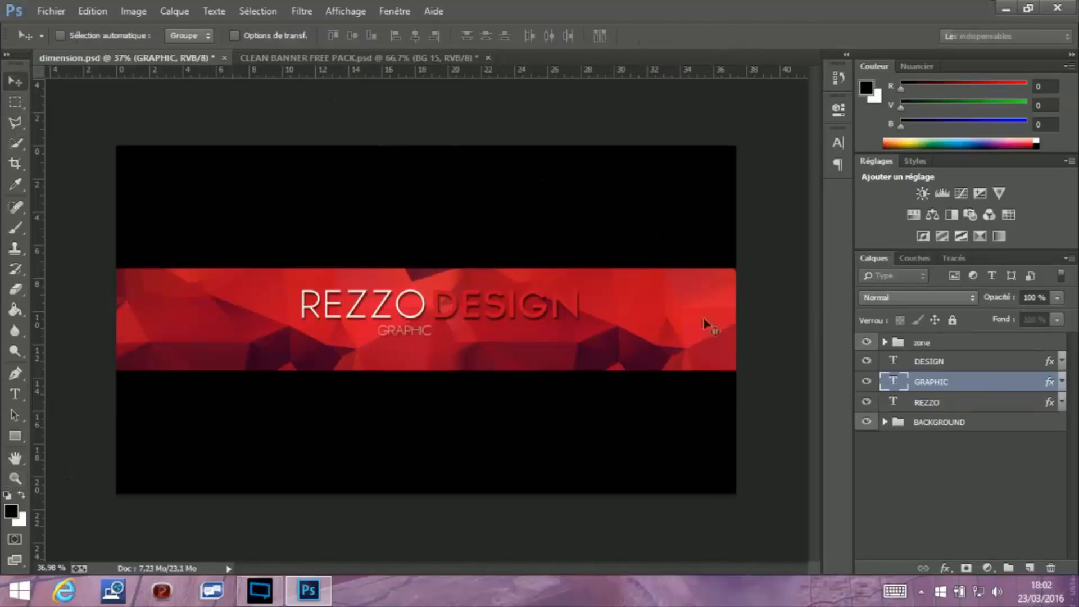
Set the GRAPHIC text's font size to 17 pt and commit the edit
double_click(900, 387)
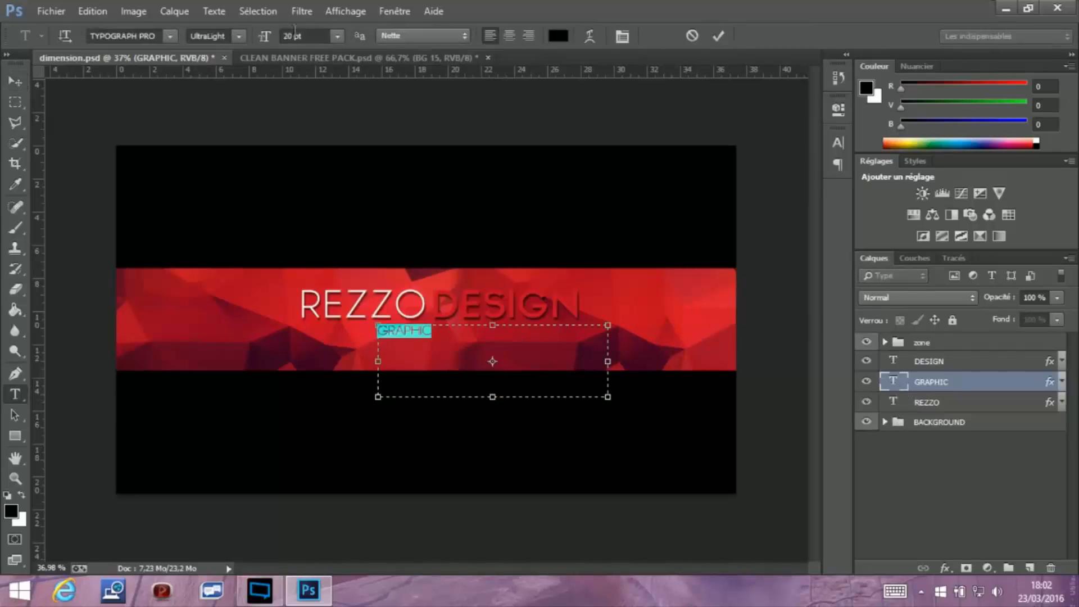
click(292, 36)
text(17)
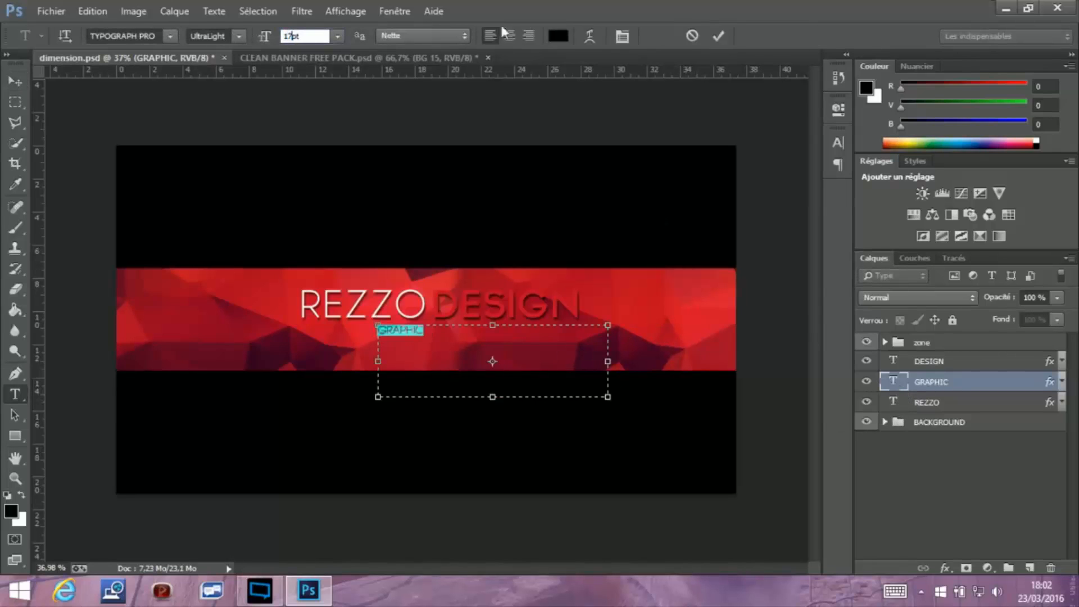
click(719, 36)
key(v)
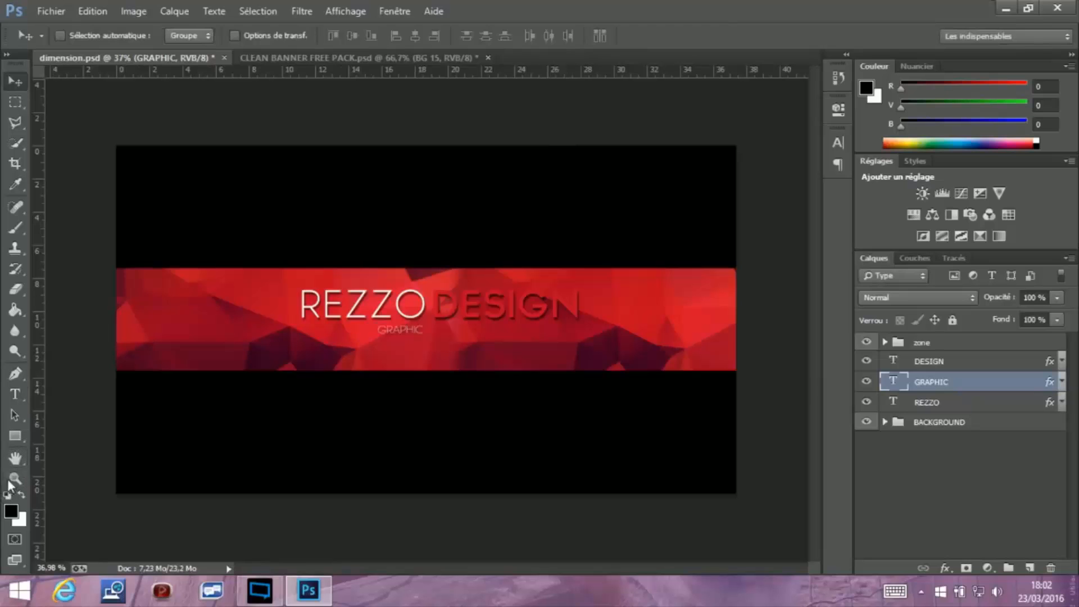
Place a vertical guide along the right edge of the O in REZZO
click(15, 478)
drag(454, 316, 491, 378)
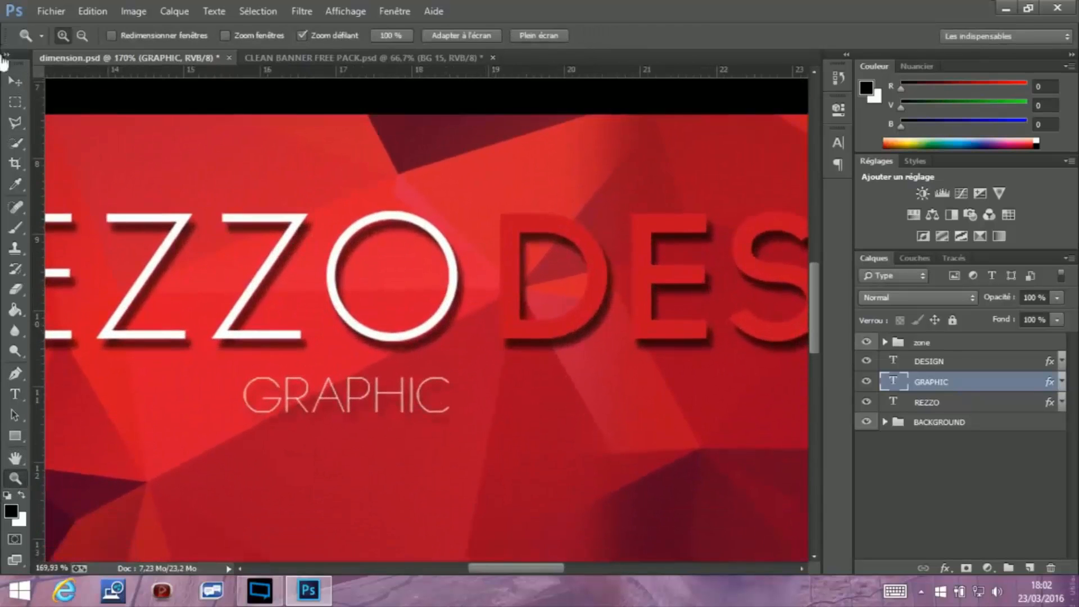
click(17, 83)
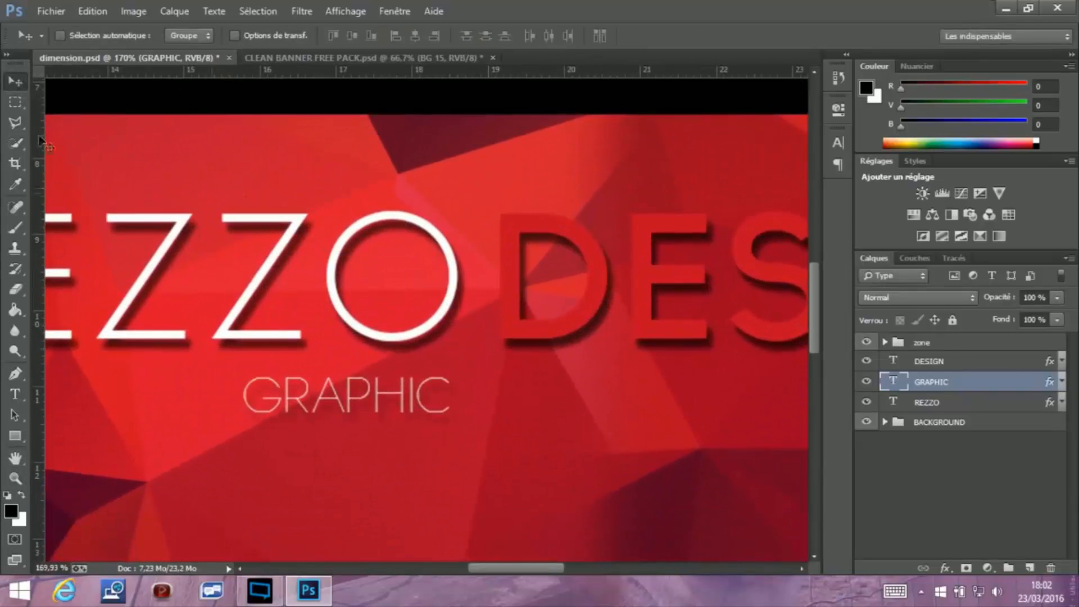
drag(41, 125, 464, 157)
click(345, 11)
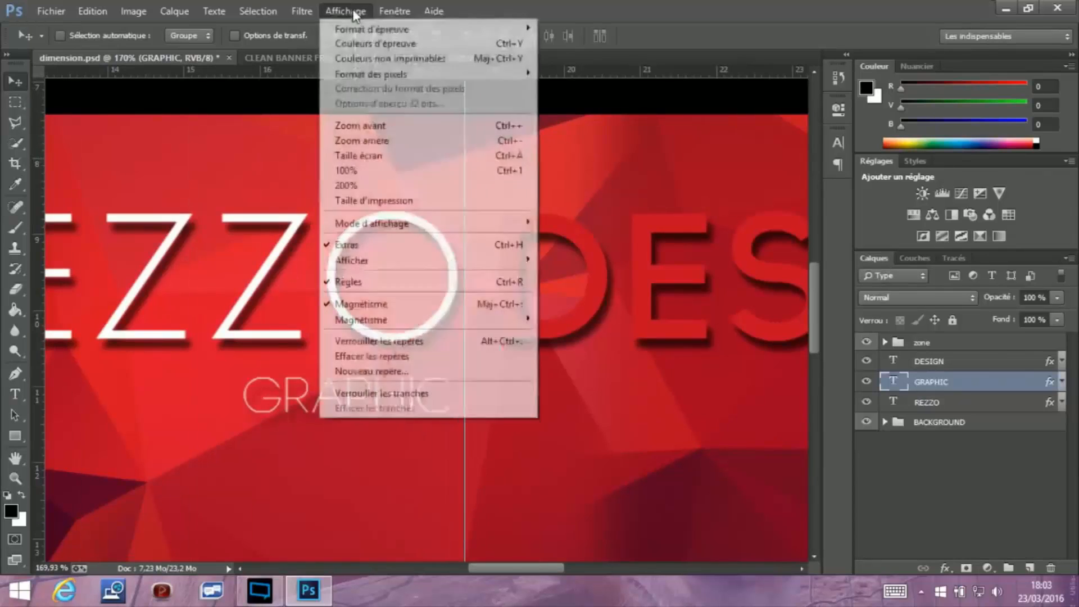
click(340, 280)
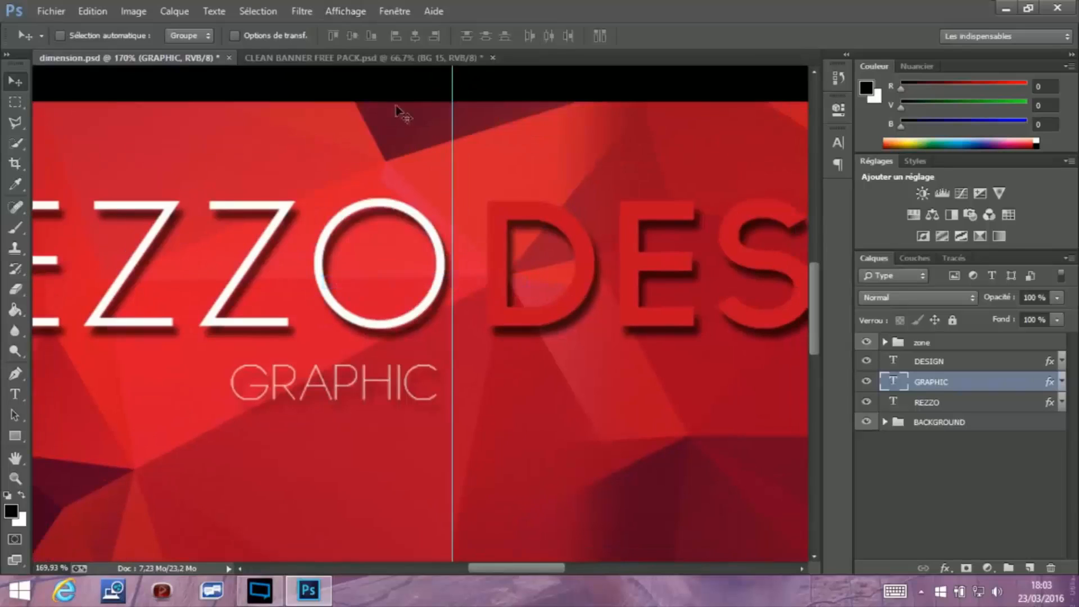
click(348, 12)
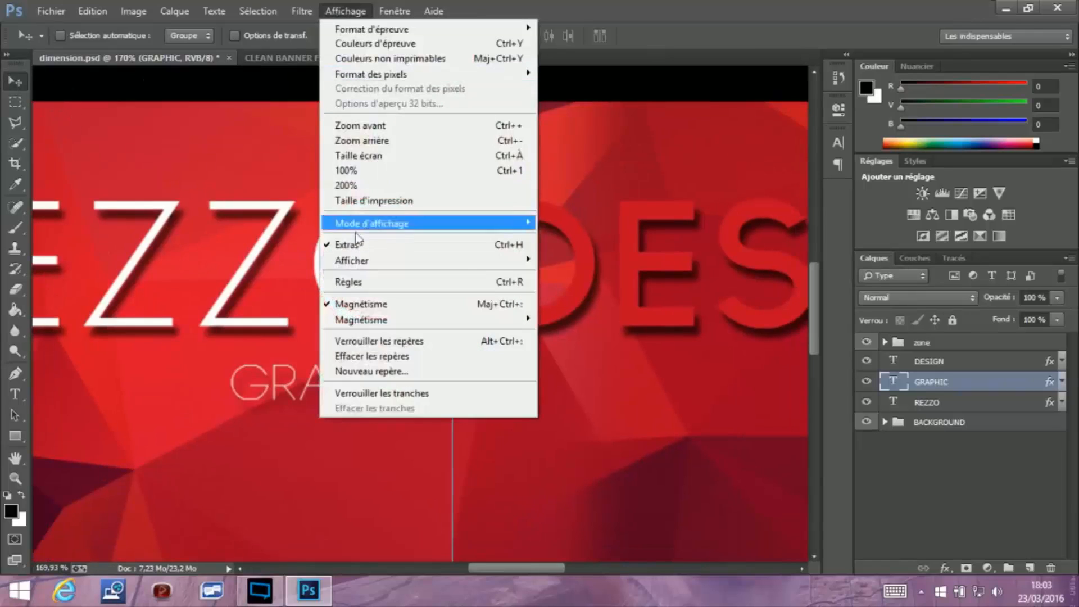
click(349, 277)
Place a second vertical guide along the left edge of the D in DESIGN
click(19, 478)
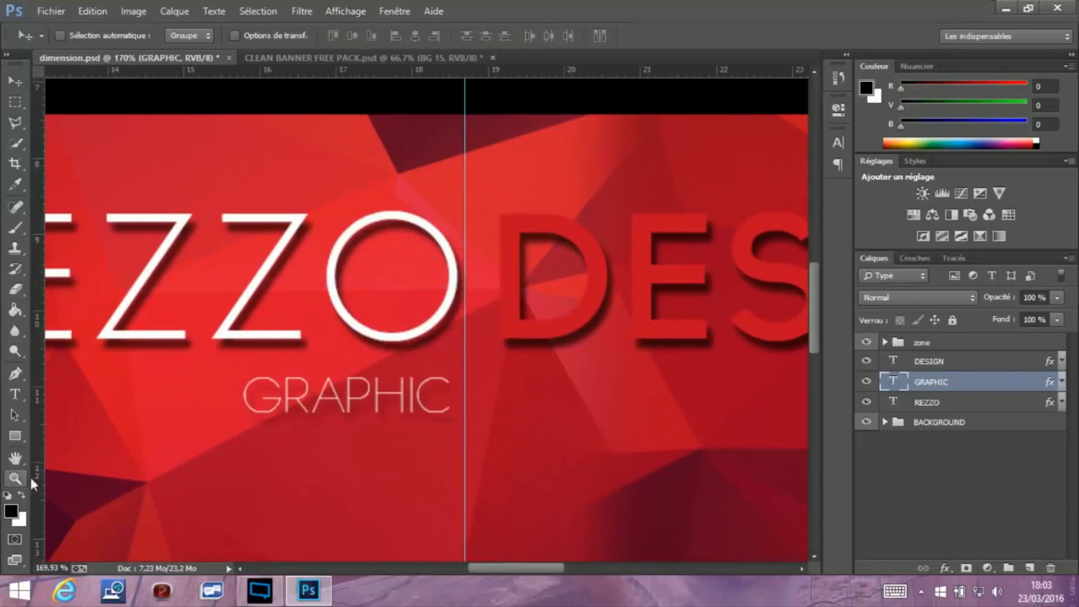
drag(421, 293, 557, 380)
scroll(567, 349, up, 3)
drag(577, 325, 569, 289)
key(v)
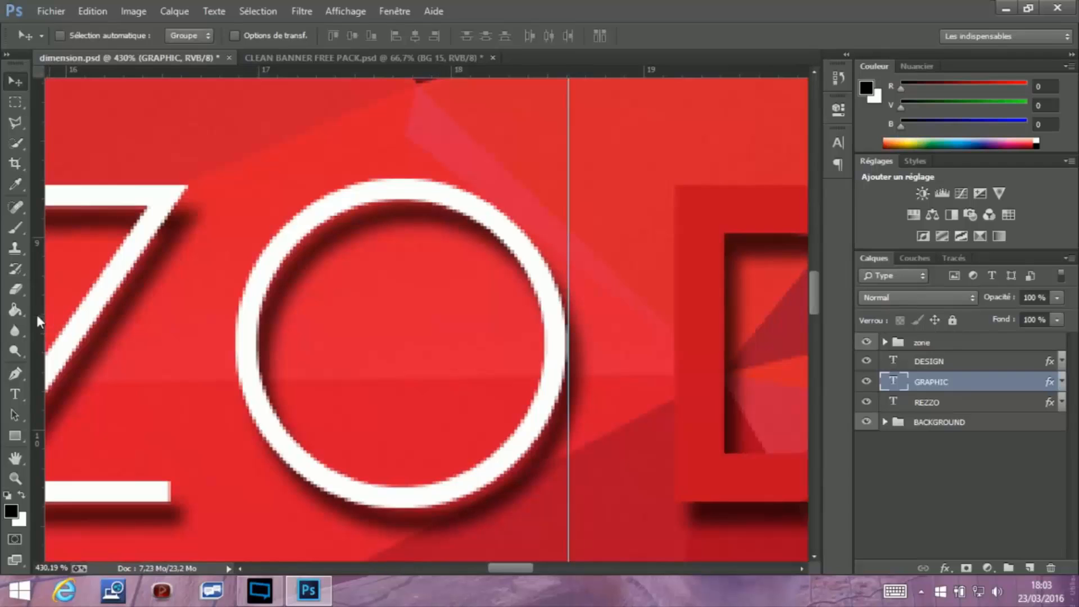
drag(38, 318, 676, 321)
Move the GRAPHIC text right so its final C lines up with the guide at the O of REZZO
click(15, 479)
drag(441, 373, 352, 380)
drag(528, 360, 482, 363)
drag(467, 445, 488, 402)
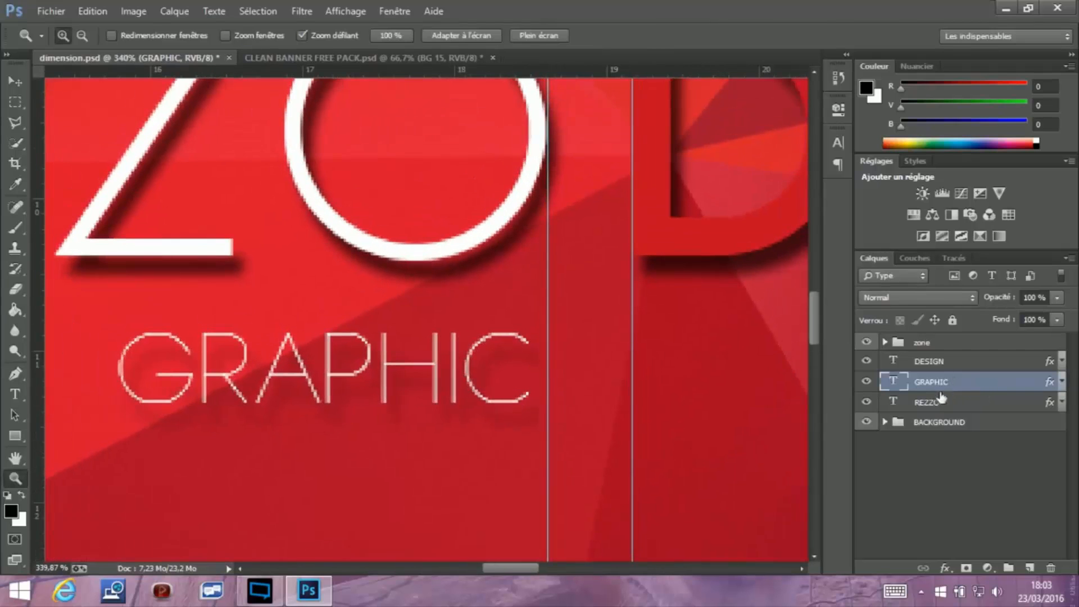
click(15, 81)
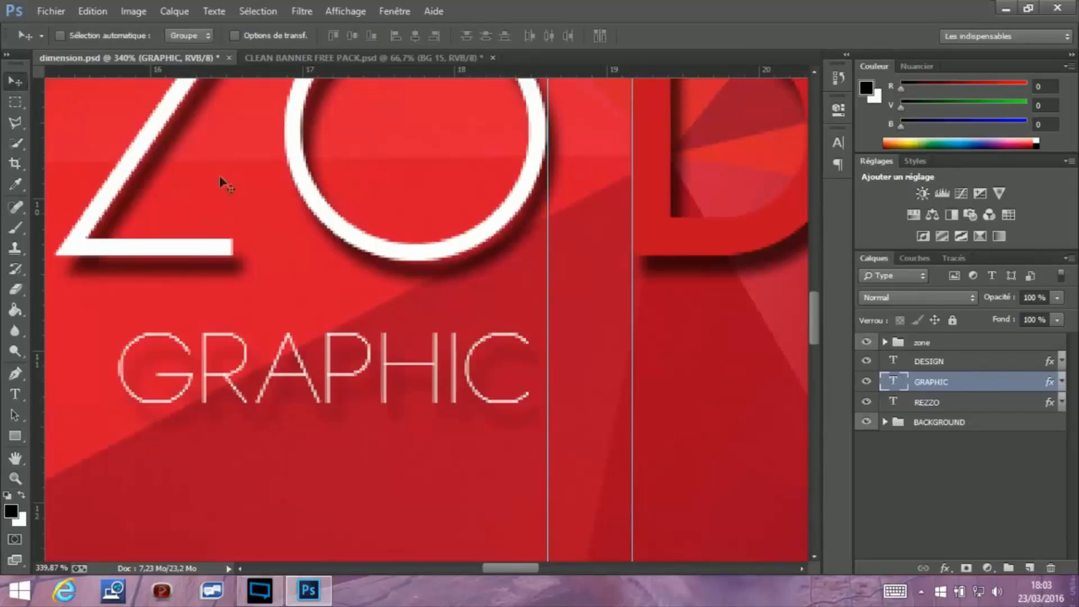
mouse_move(433, 387)
mouse_down()
mouse_move(465, 387)
mouse_move(447, 387)
mouse_up()
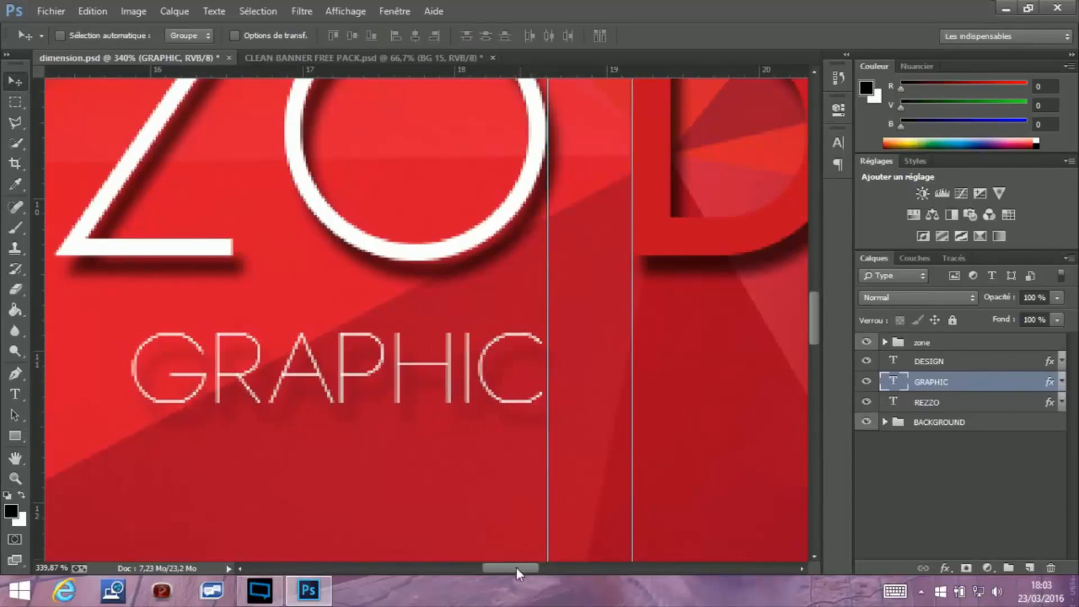
Duplicate the GRAPHIC text layer and place the copy beneath DESIGN, starting at the guide along the D
drag(516, 568, 519, 568)
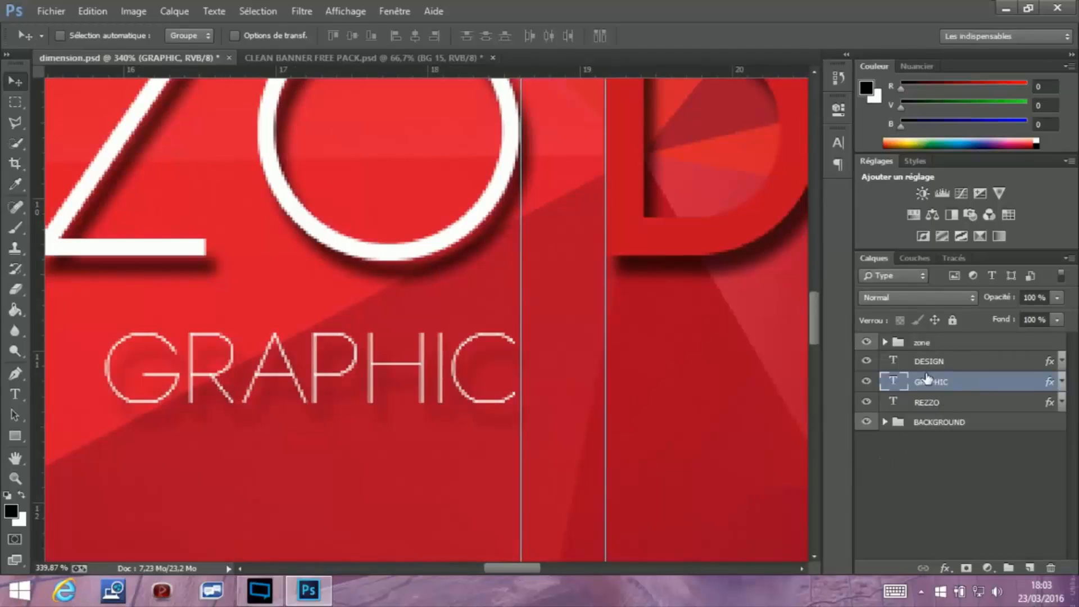
key(ctrl+j)
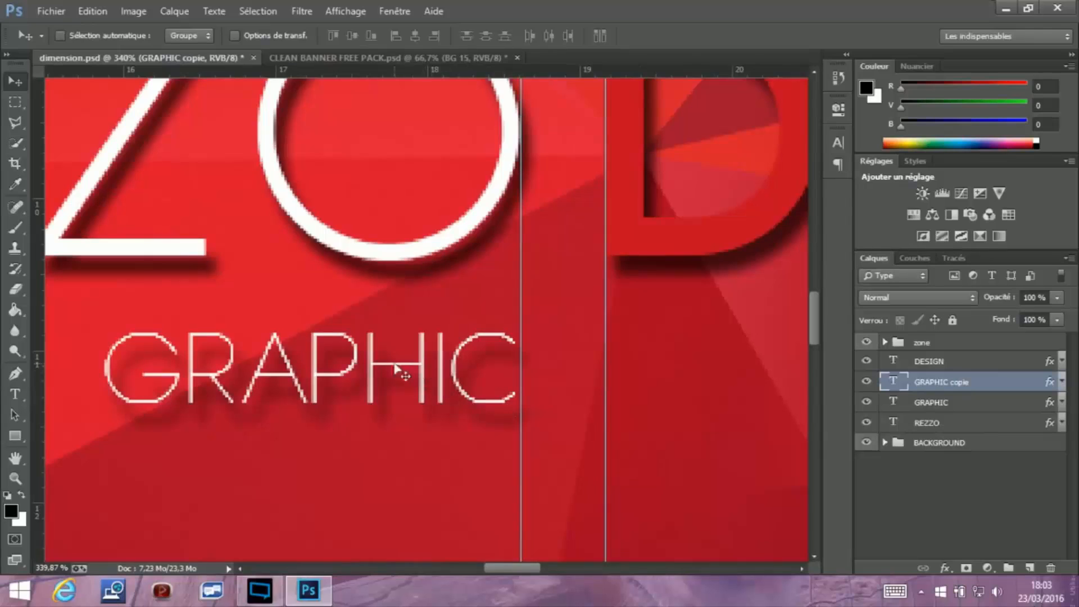
drag(404, 373, 618, 368)
Replace the copied GRAPHIC text with DESIGNER and commit the edit
double_click(892, 378)
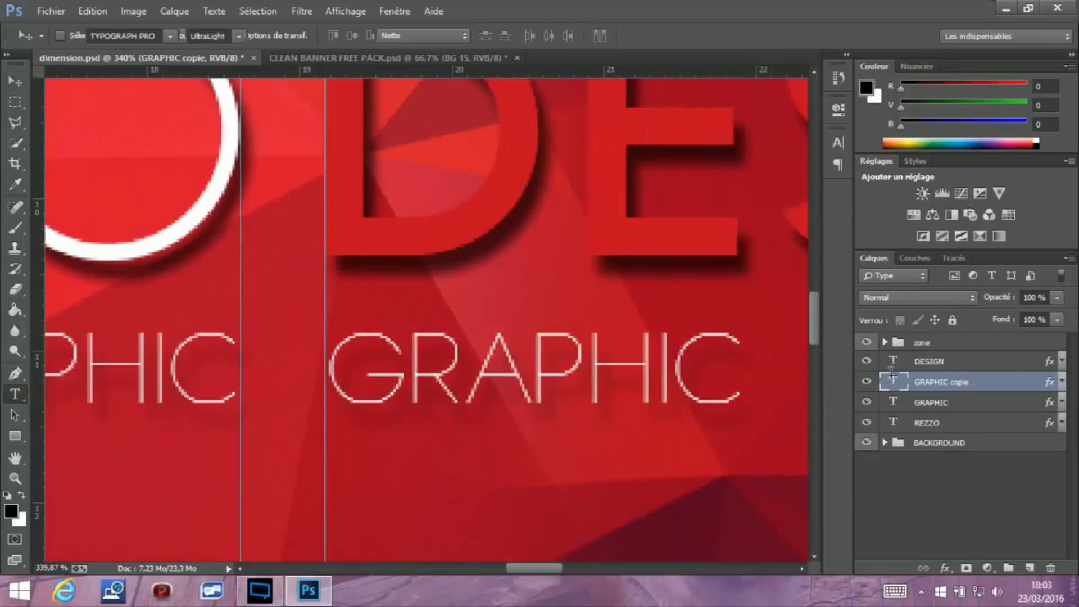
text(de)
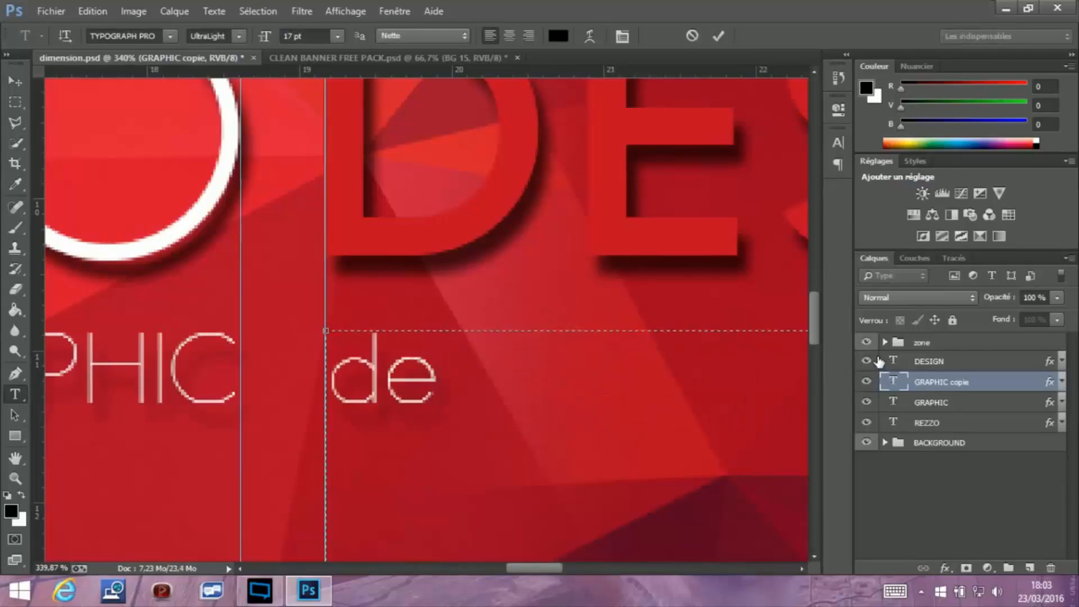
key(BackSpace)
key(BackSpace)
text(DES)
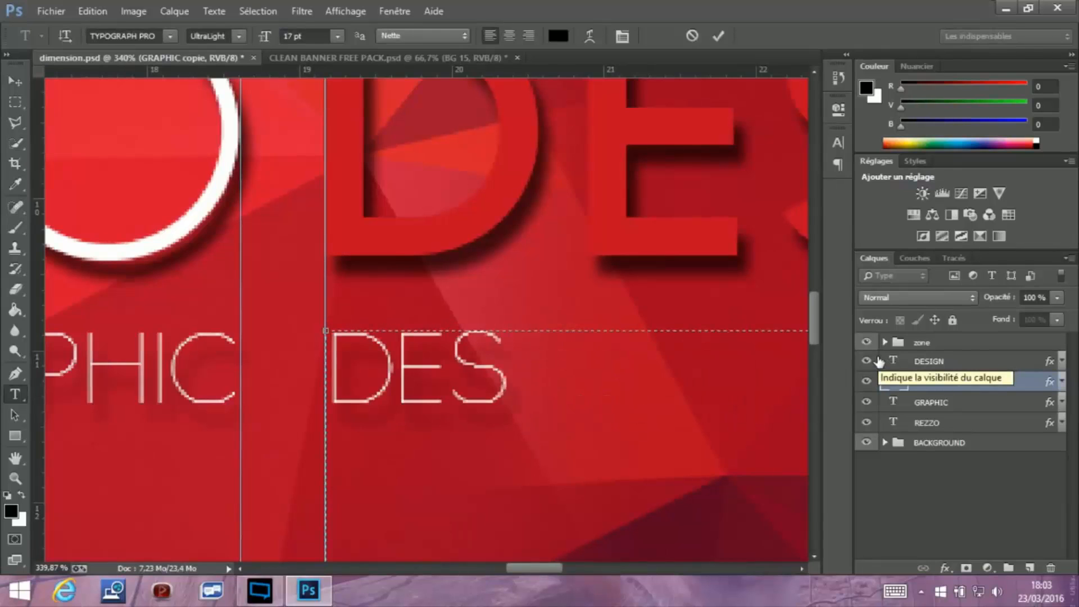
text(IGNER)
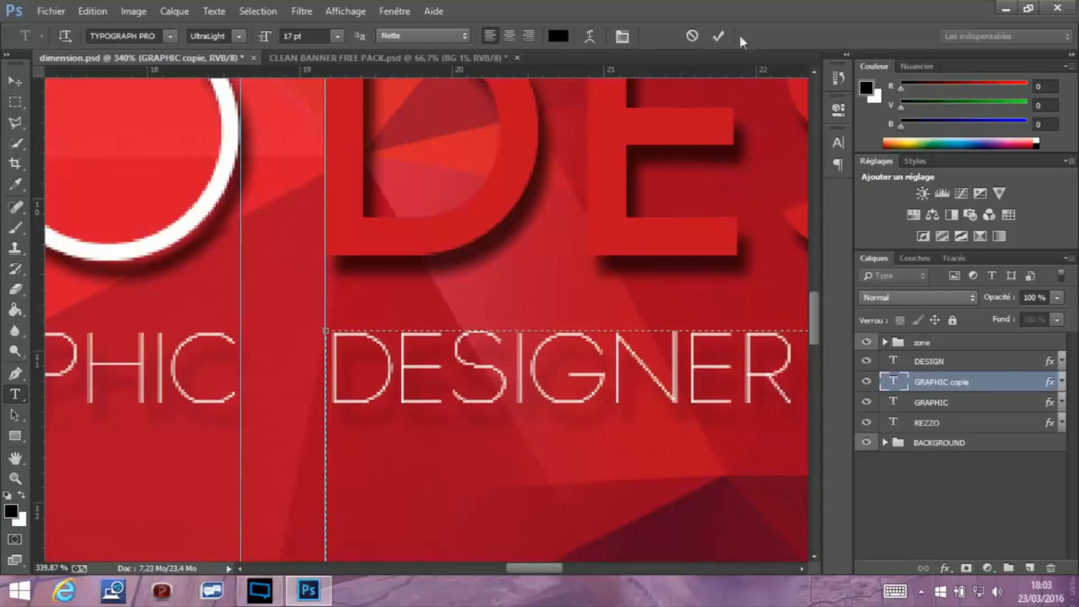
click(718, 36)
key(v)
Remove both vertical guides from the canvas
click(19, 481)
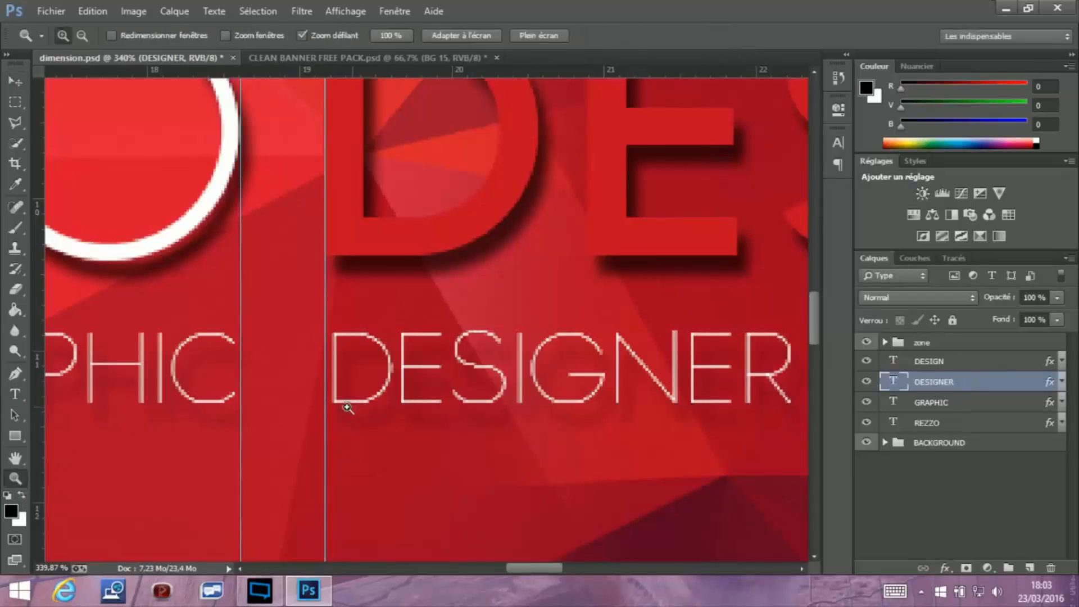
drag(348, 407, 267, 396)
drag(407, 397, 365, 395)
drag(474, 397, 446, 390)
click(15, 82)
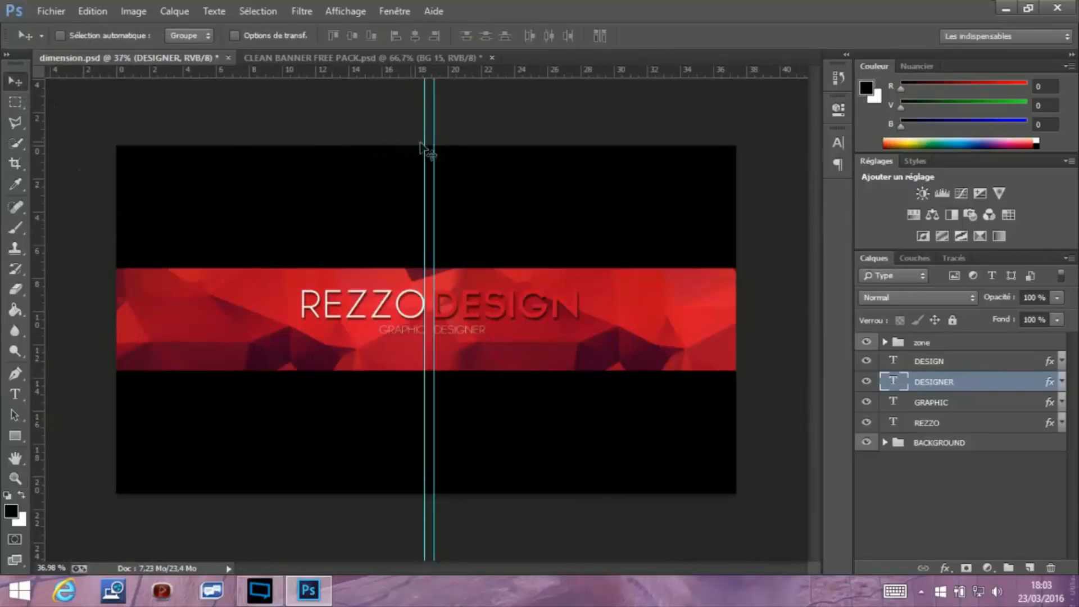
drag(426, 142, 382, 73)
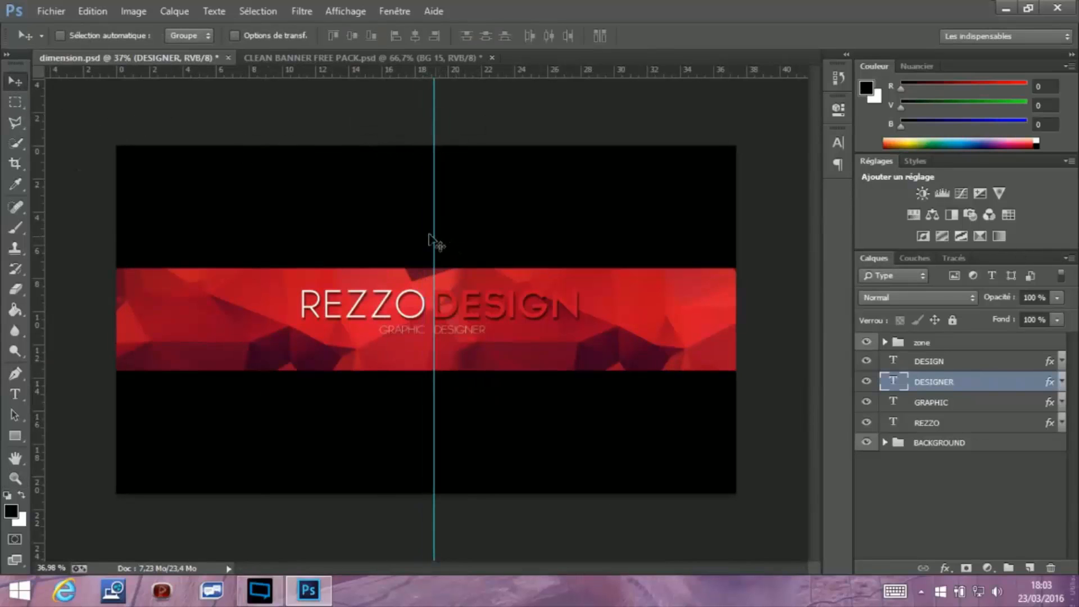
drag(433, 234, 879, 261)
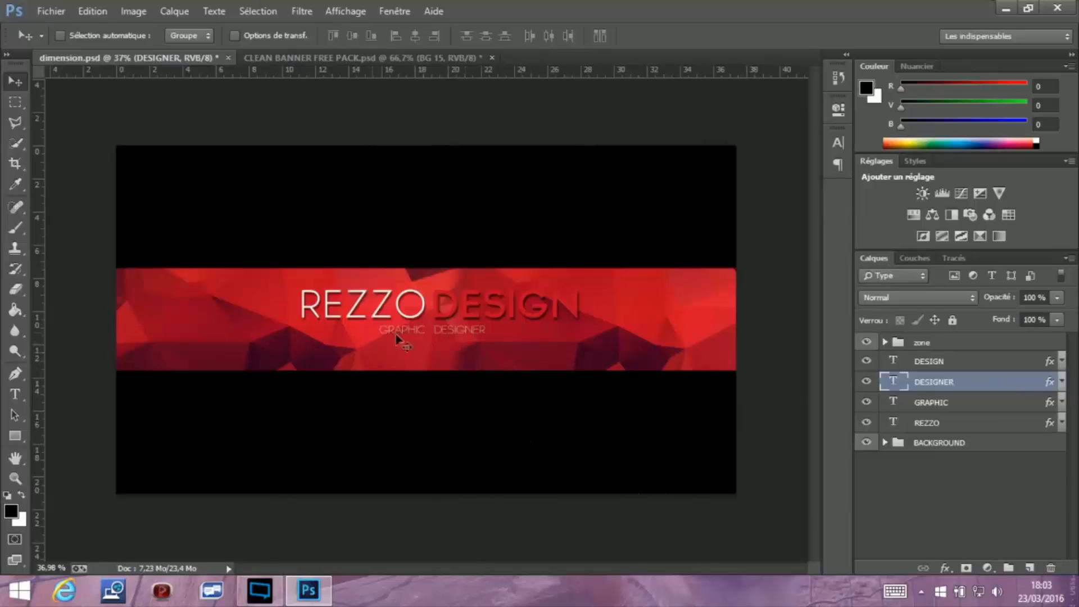
Select the REZZO and GRAPHIC text layers and move them slightly right, closer to DESIGN and DESIGNER
click(944, 427)
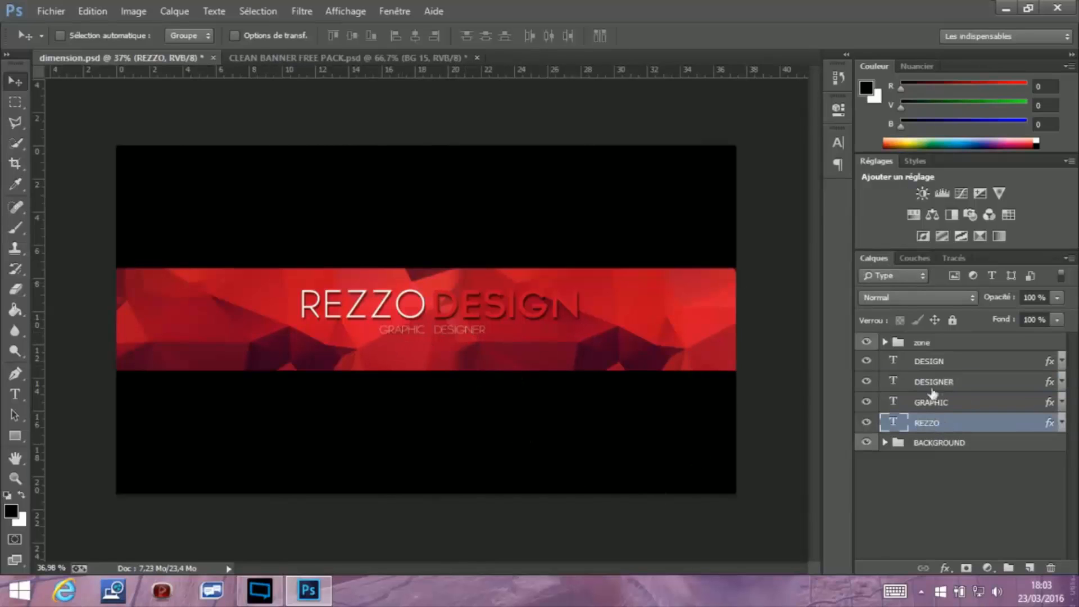
shift+click(936, 360)
key(z)
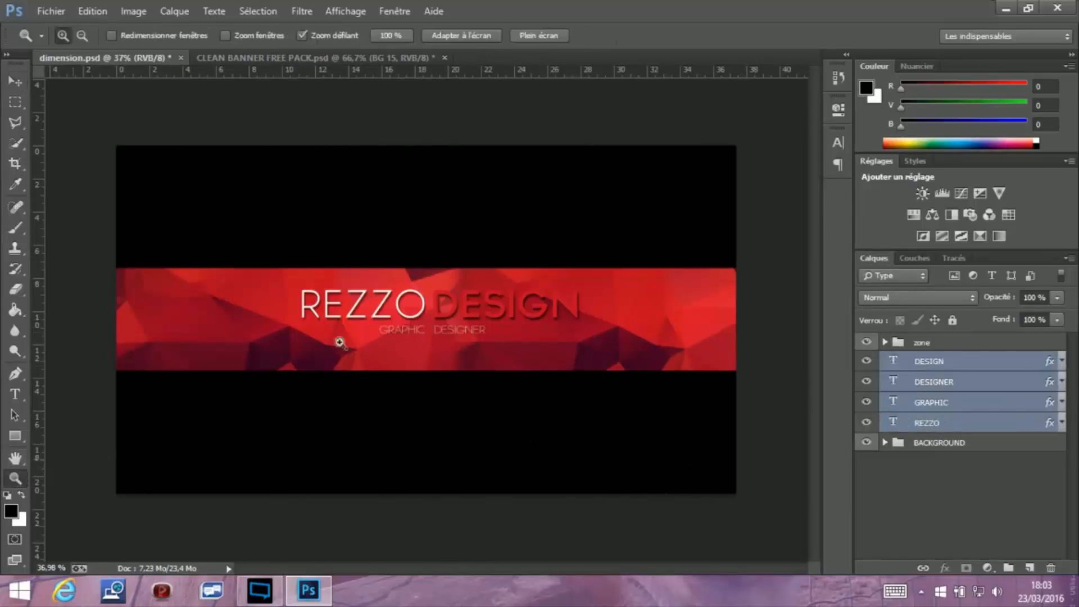
drag(433, 322, 485, 366)
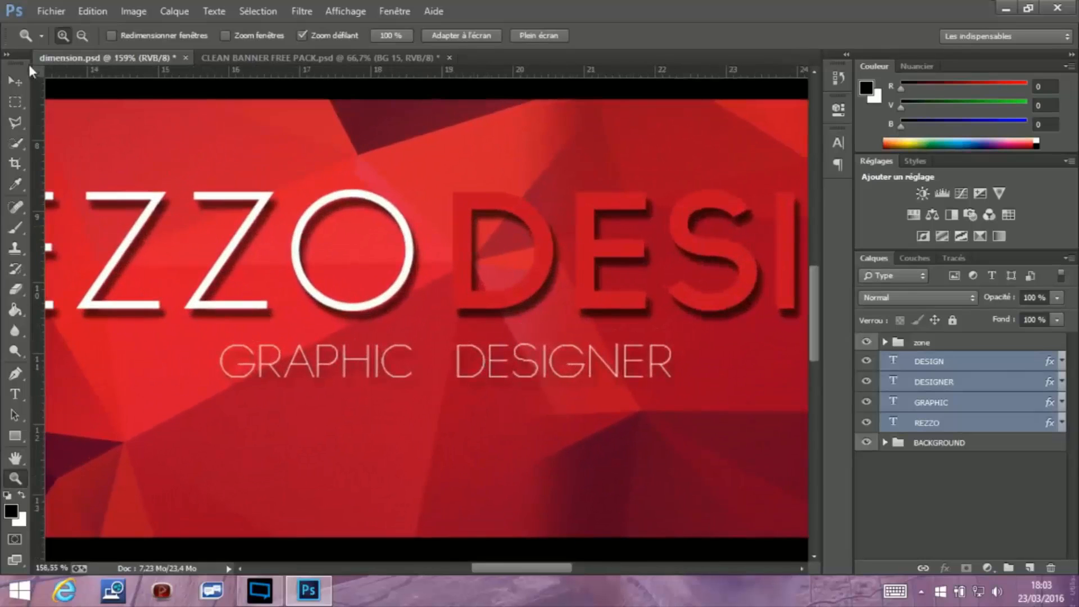
key(v)
click(936, 382)
click(938, 362)
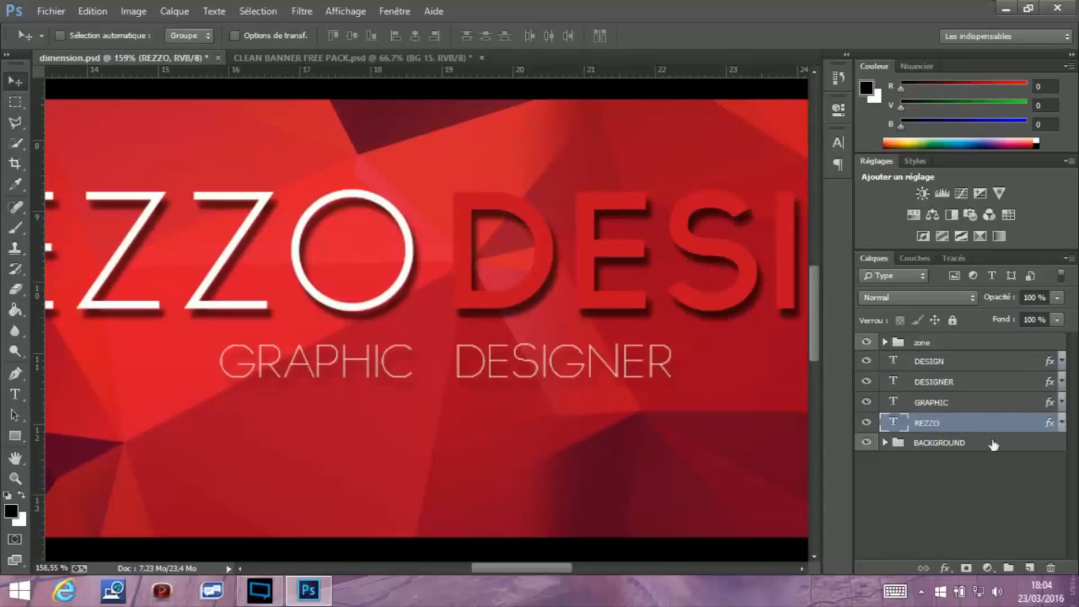
shift+click(945, 409)
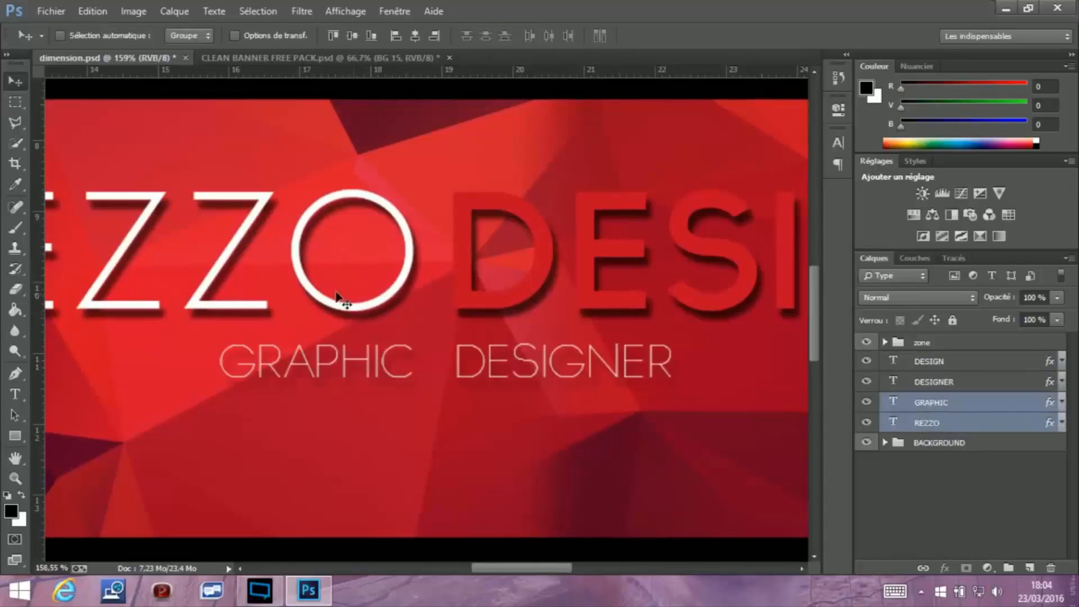
drag(340, 300, 356, 298)
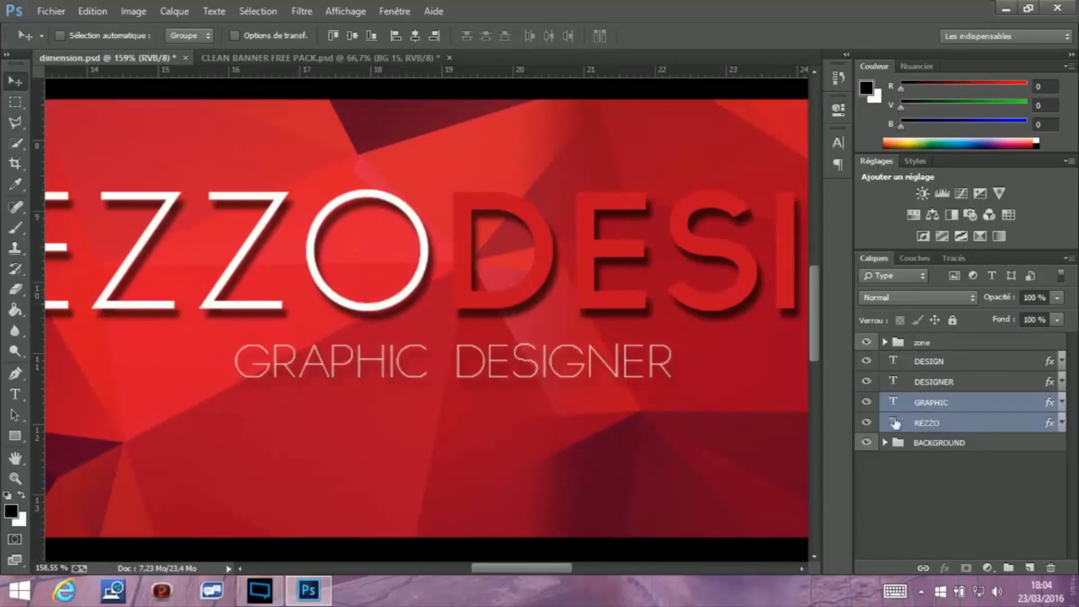
Select the DESIGN and DESIGNER text layers and move them slightly left, closer to REZZO and GRAPHIC
click(952, 382)
shift+click(944, 361)
drag(539, 290, 527, 290)
click(23, 476)
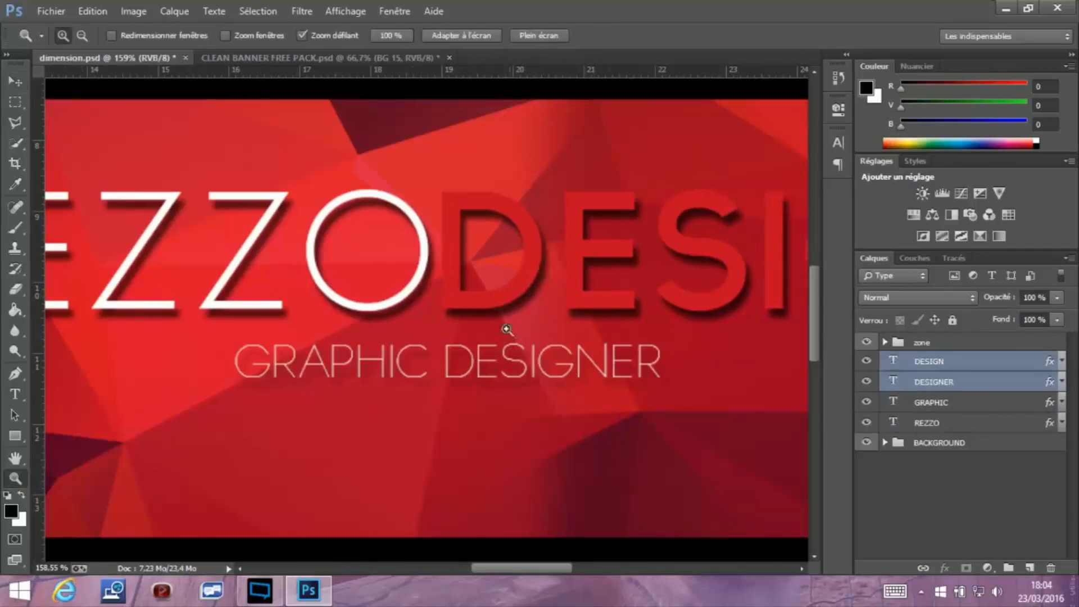
scroll(529, 309, down, 6)
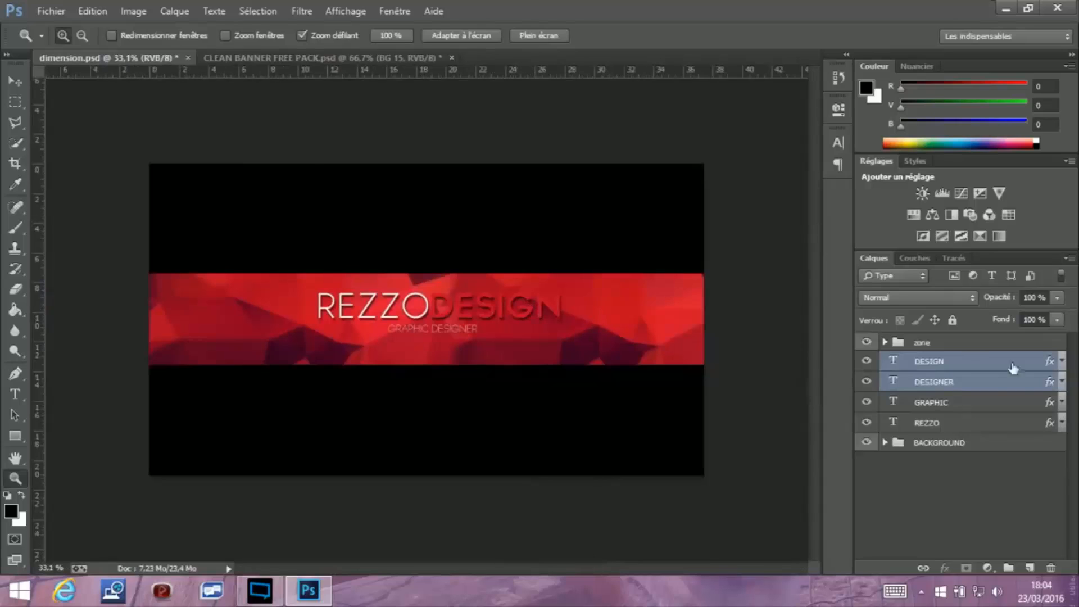
Group the DESIGN, DESIGNER, GRAPHIC and REZZO text layers and name the group TEXT
click(938, 366)
click(935, 428)
click(938, 363)
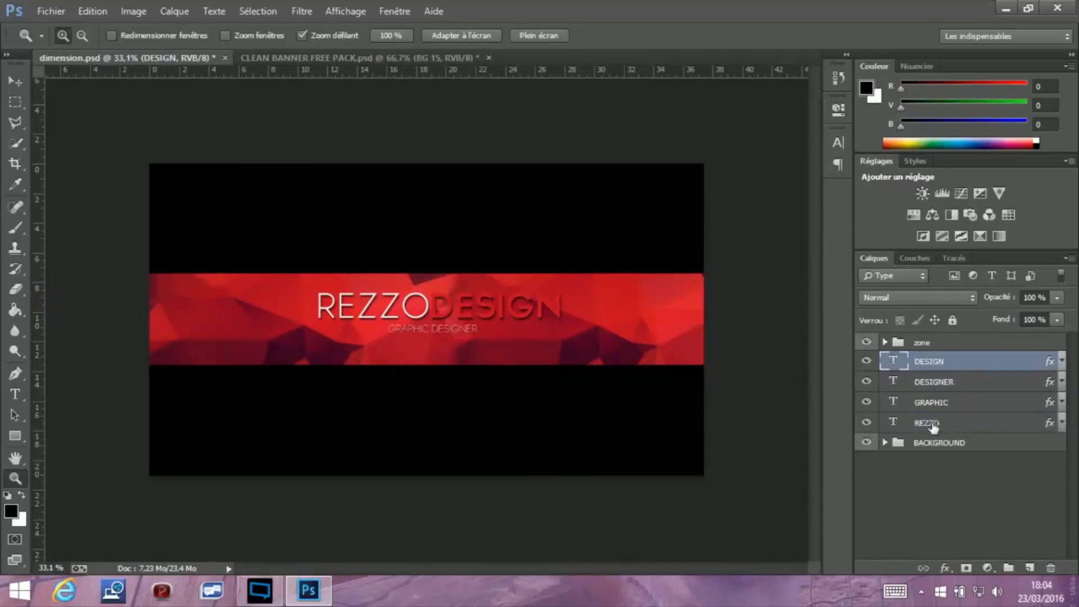
shift+click(933, 429)
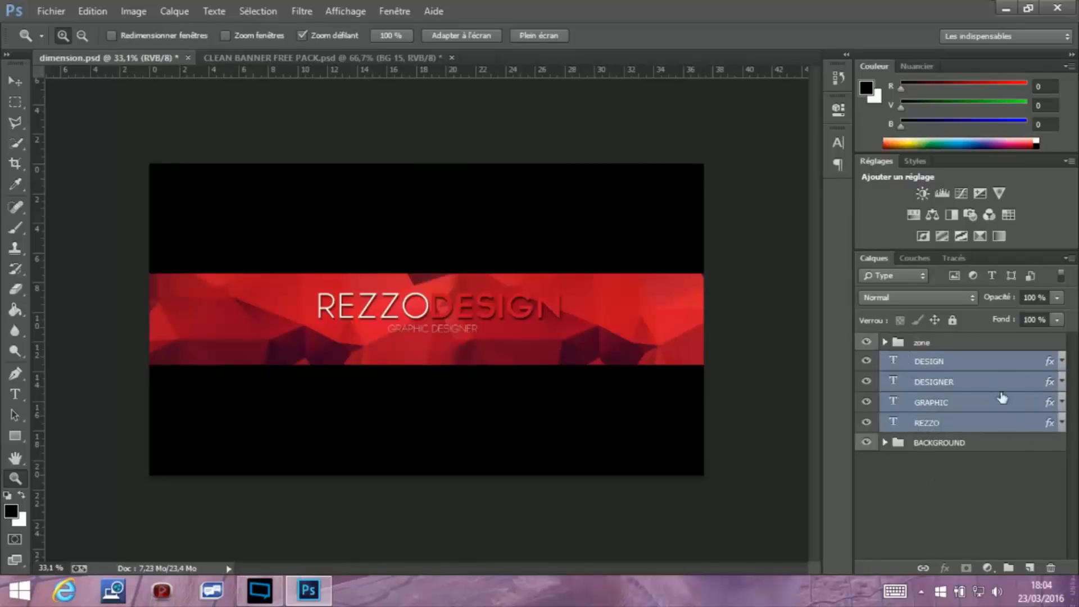
key(ctrl+g)
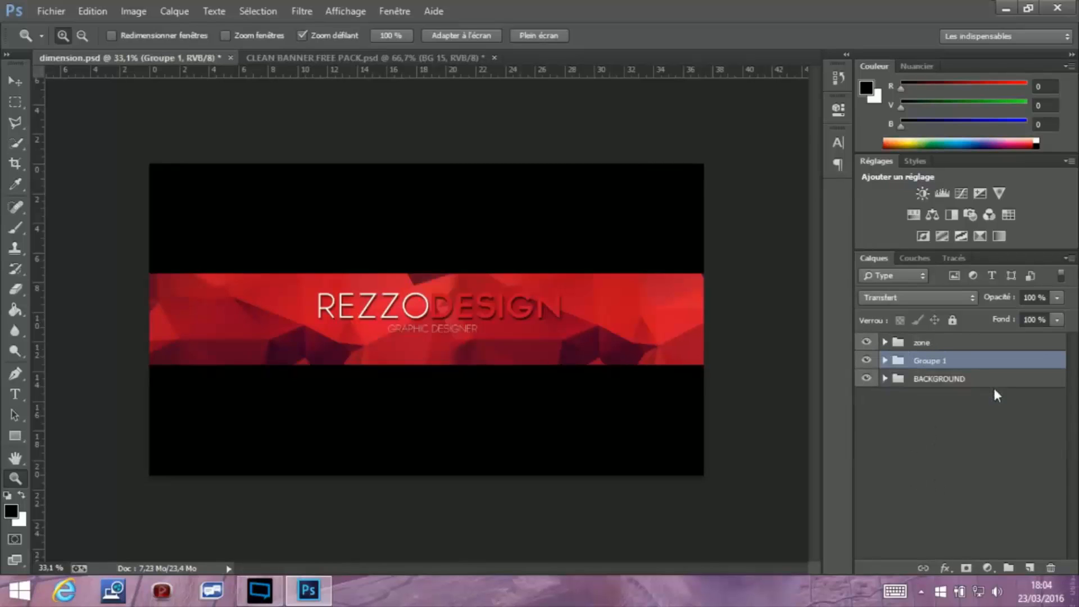
double_click(937, 360)
text(TEXT)
key(Return)
click(987, 468)
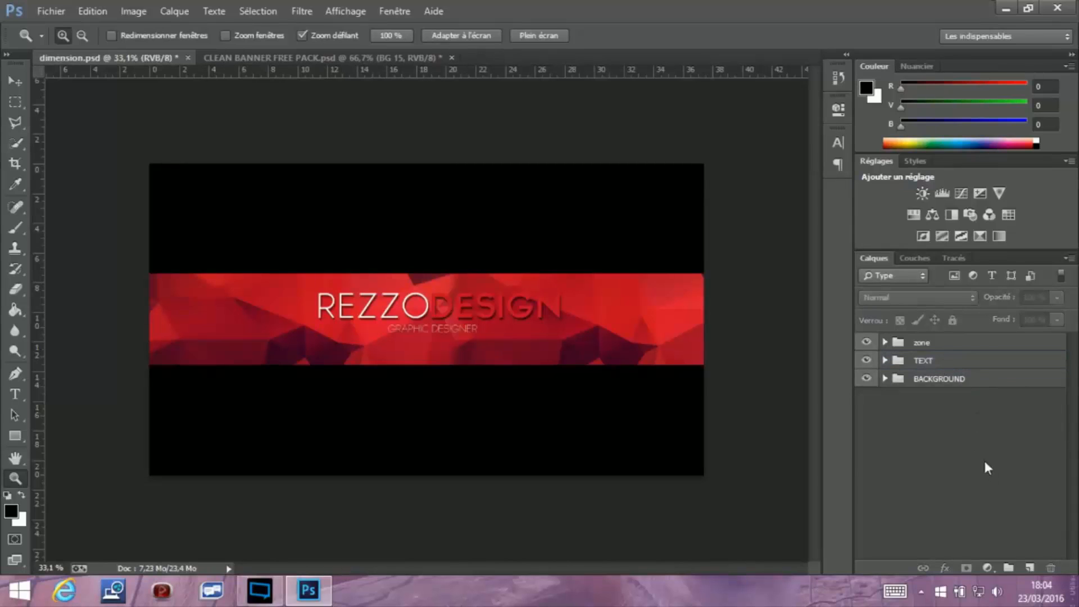
Add a layer above the TEXT group and outline an L-shaped corner bracket at the upper left of the R with the Polygonal Lasso
click(919, 364)
click(1030, 567)
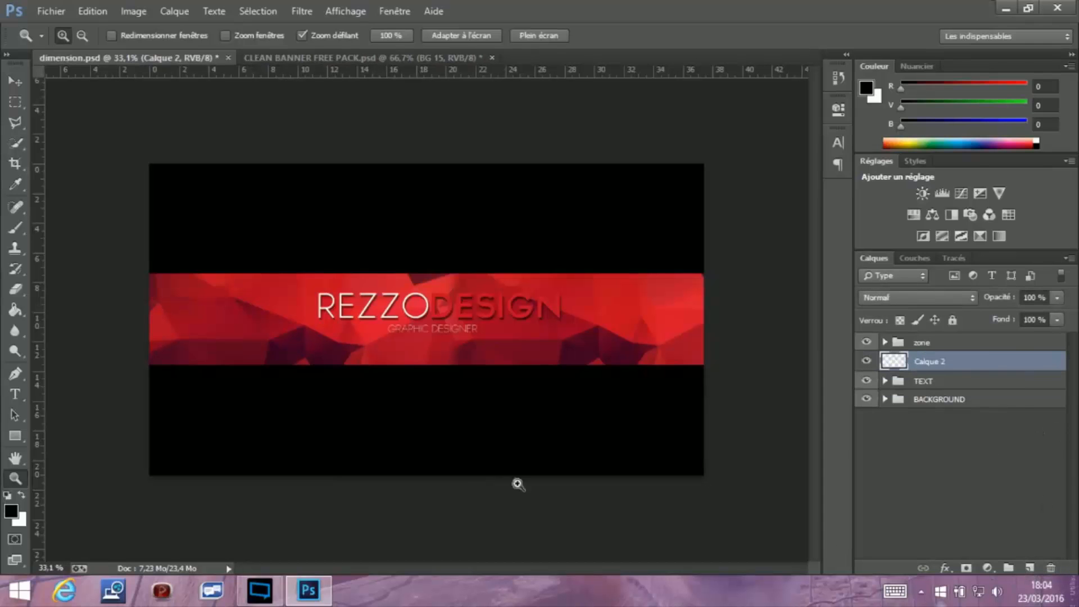
drag(319, 292, 399, 330)
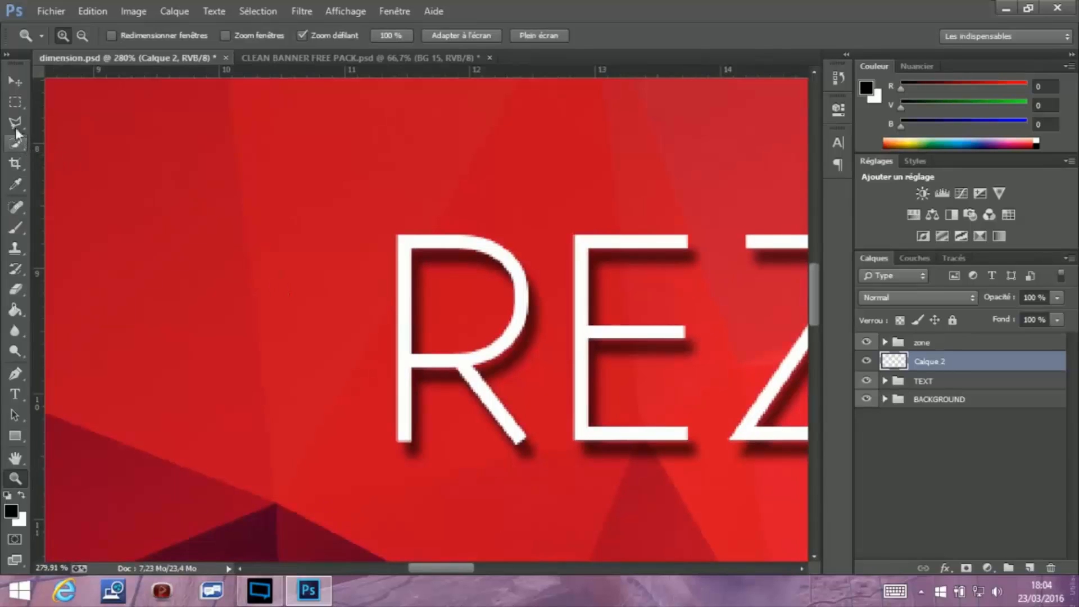
key(l)
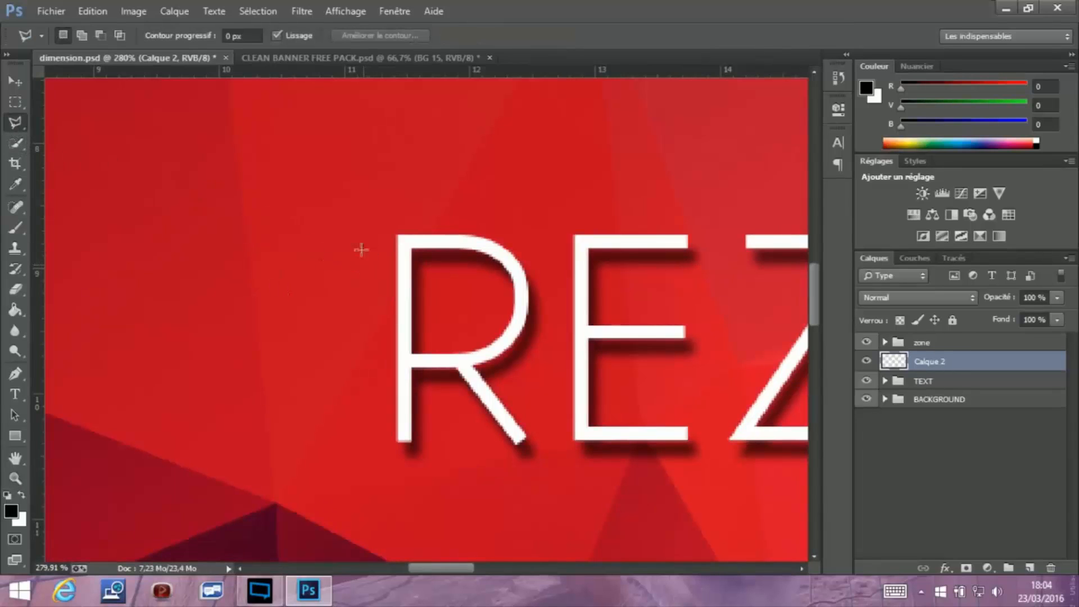
click(363, 264)
click(442, 199)
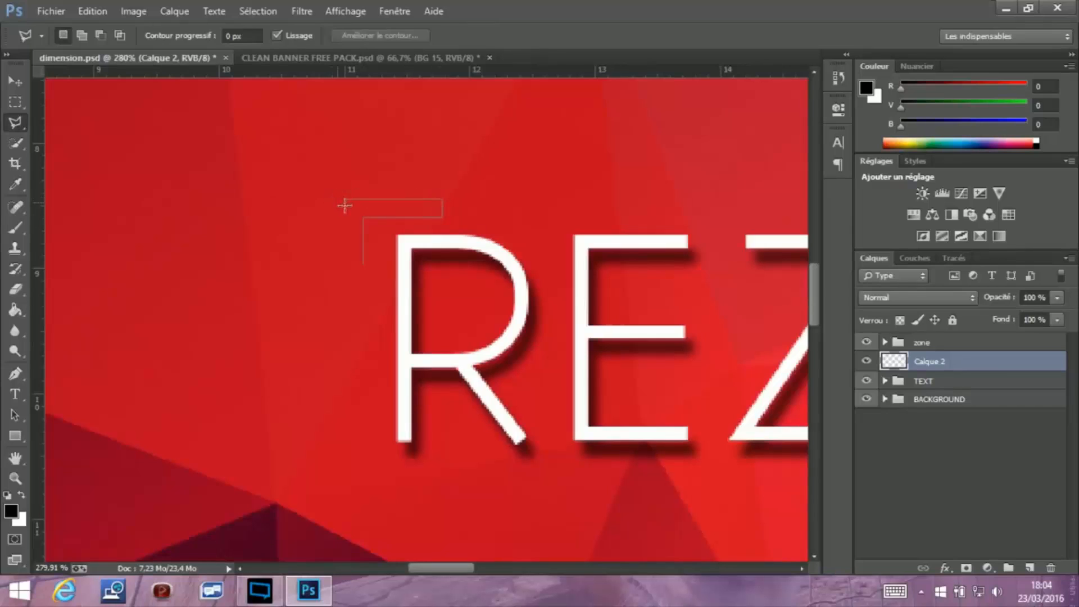
click(362, 264)
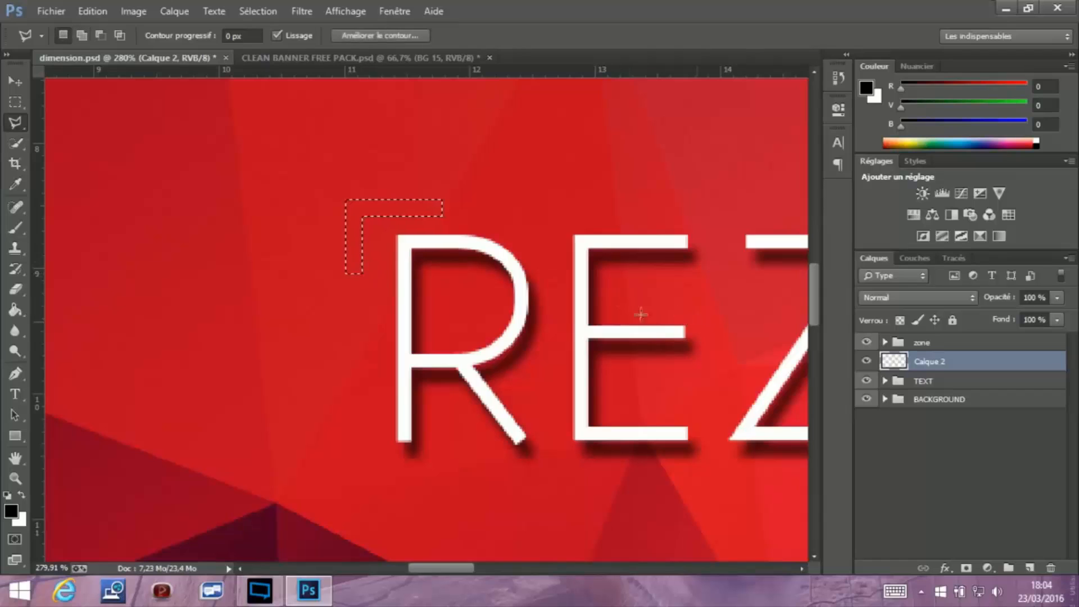
Fill the L-shaped selection with white using the Paint Bucket and deselect it
click(21, 496)
click(16, 310)
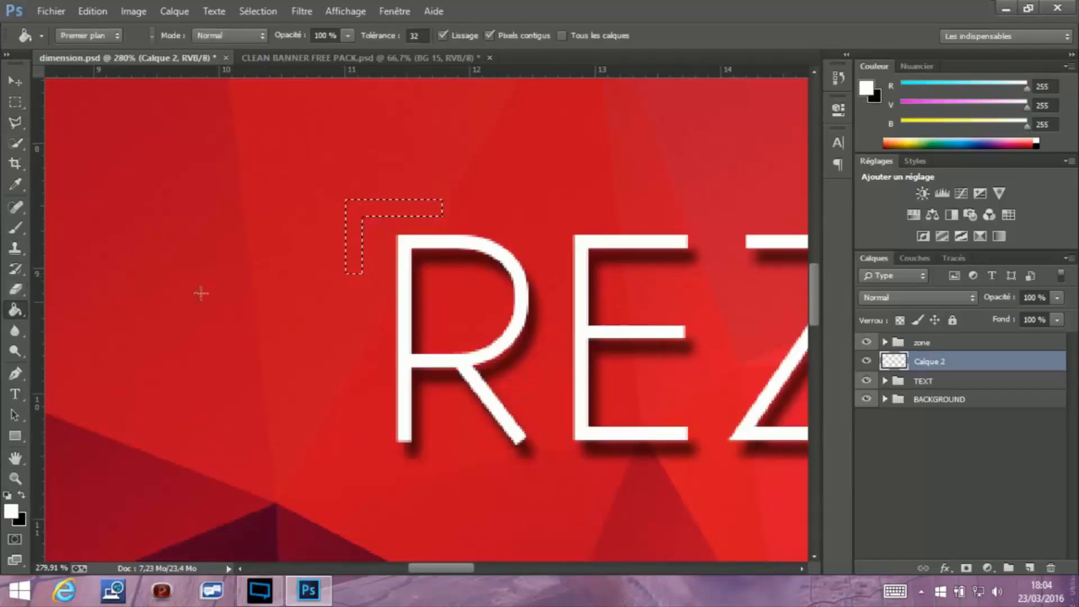
click(355, 214)
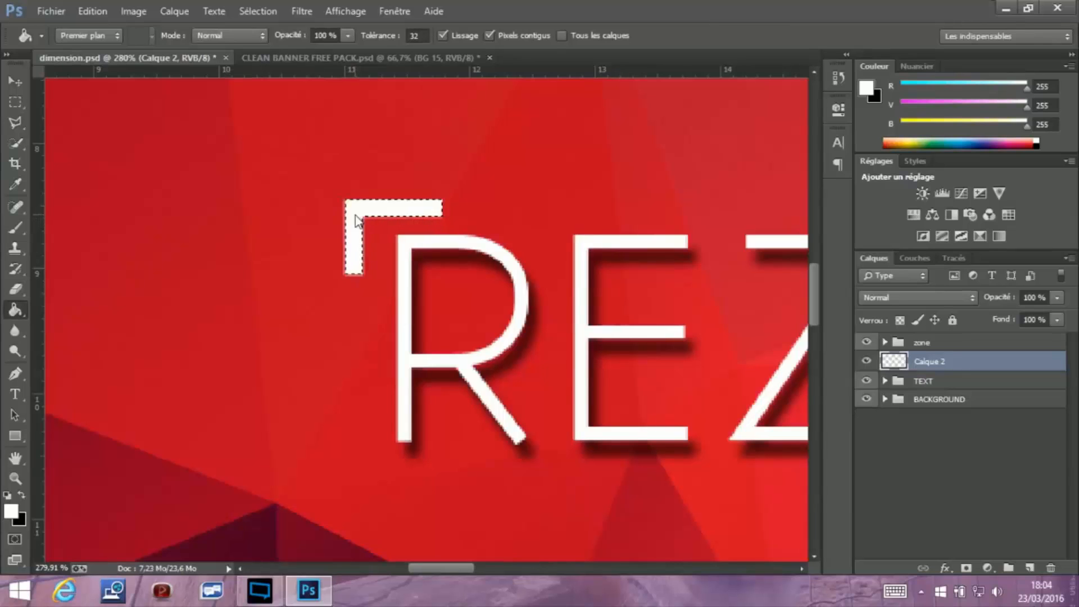
key(m)
key(ctrl+d)
key(v)
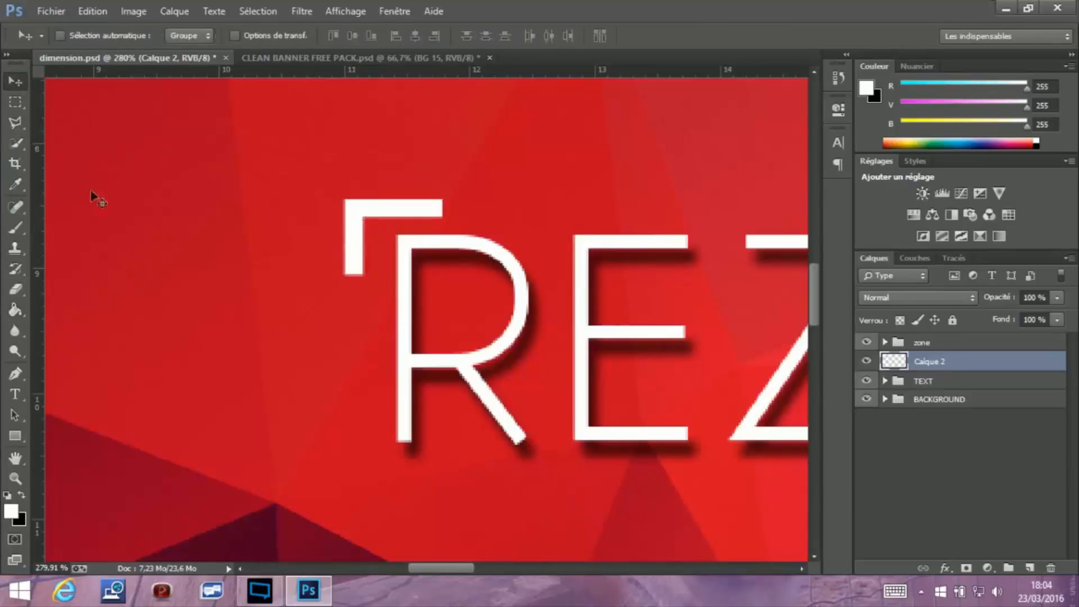
Apply a 2 px black outside stroke to the corner bracket layer
click(15, 479)
drag(379, 347, 317, 337)
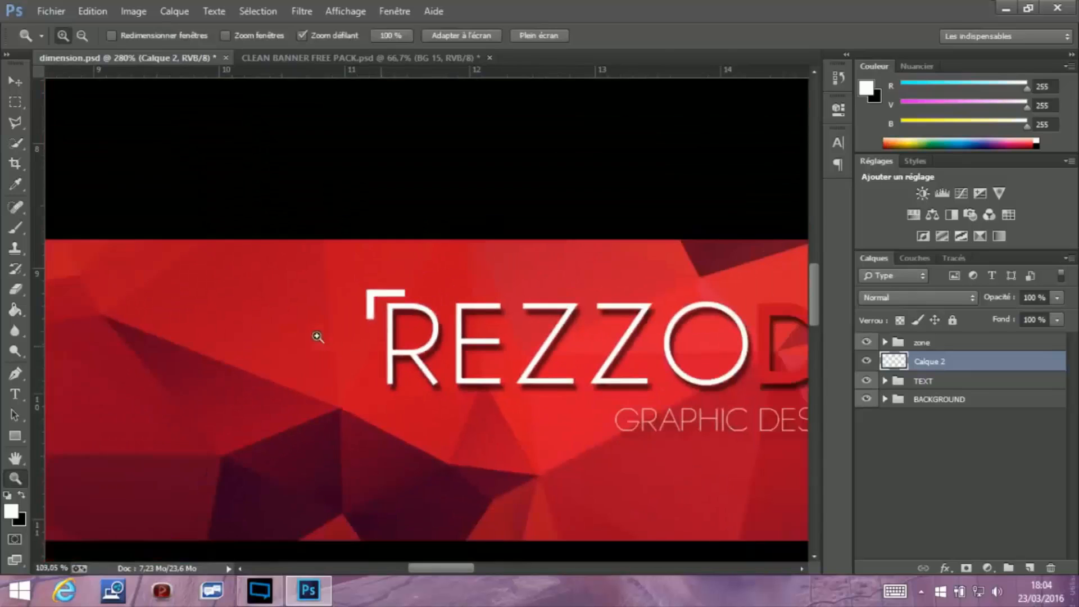
click(16, 83)
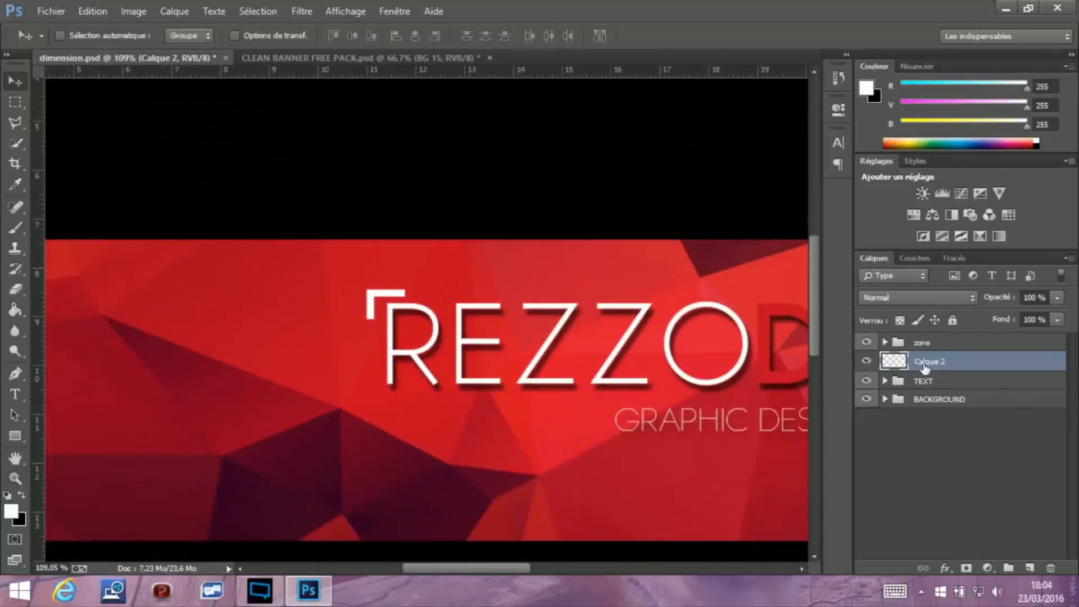
click(866, 362)
click(866, 362)
right_click(962, 359)
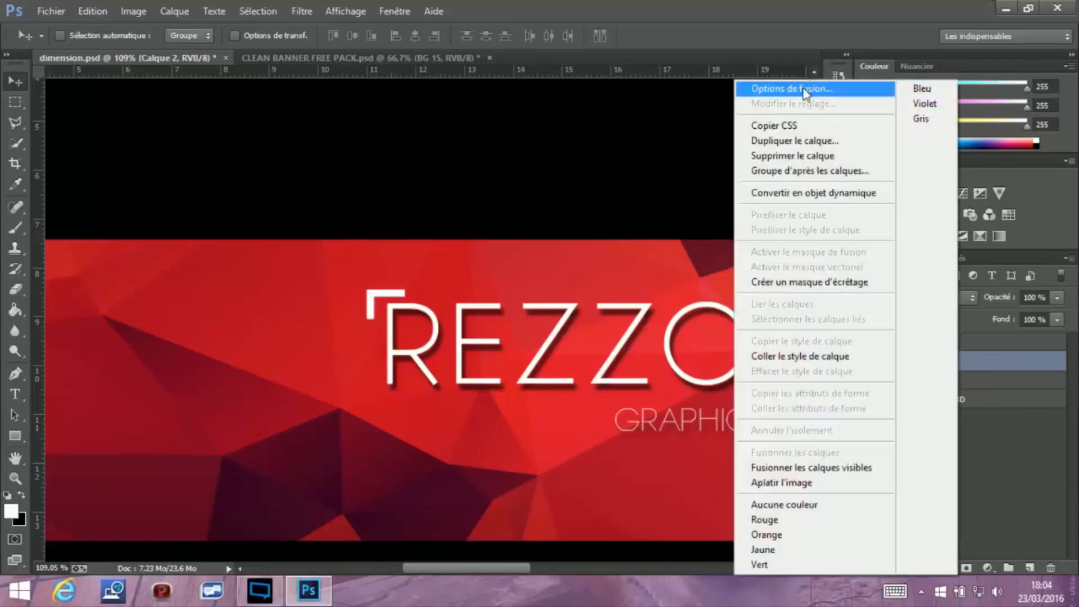
click(538, 223)
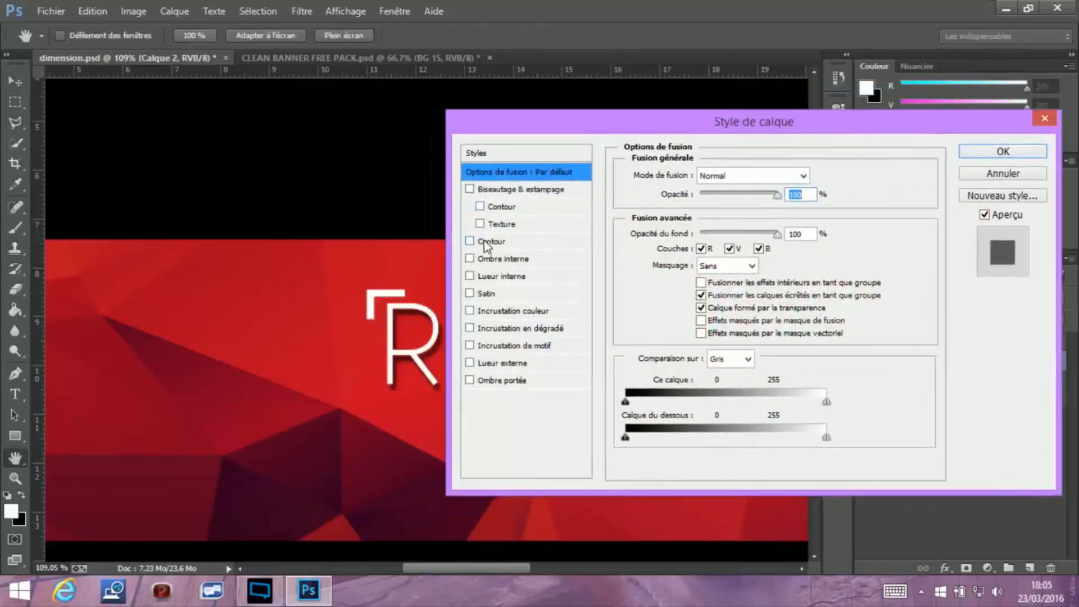
click(484, 243)
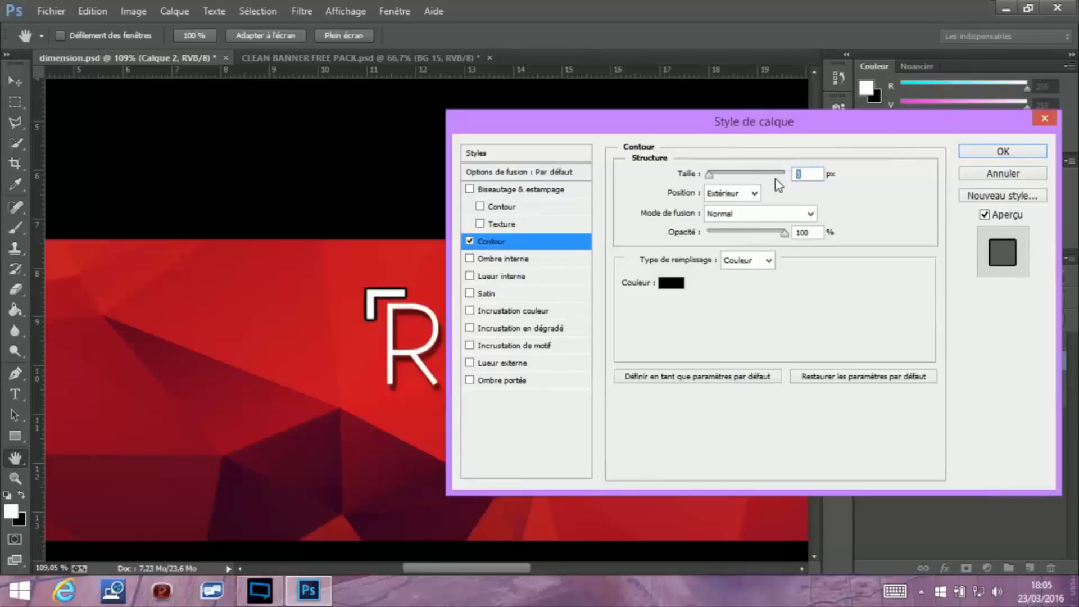
text(2)
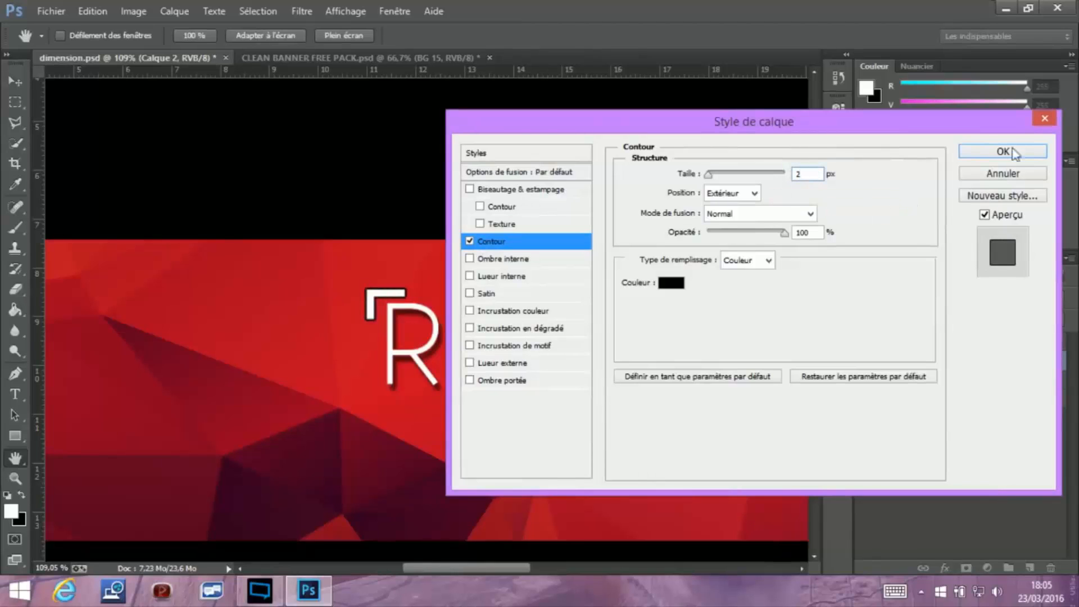
key(Return)
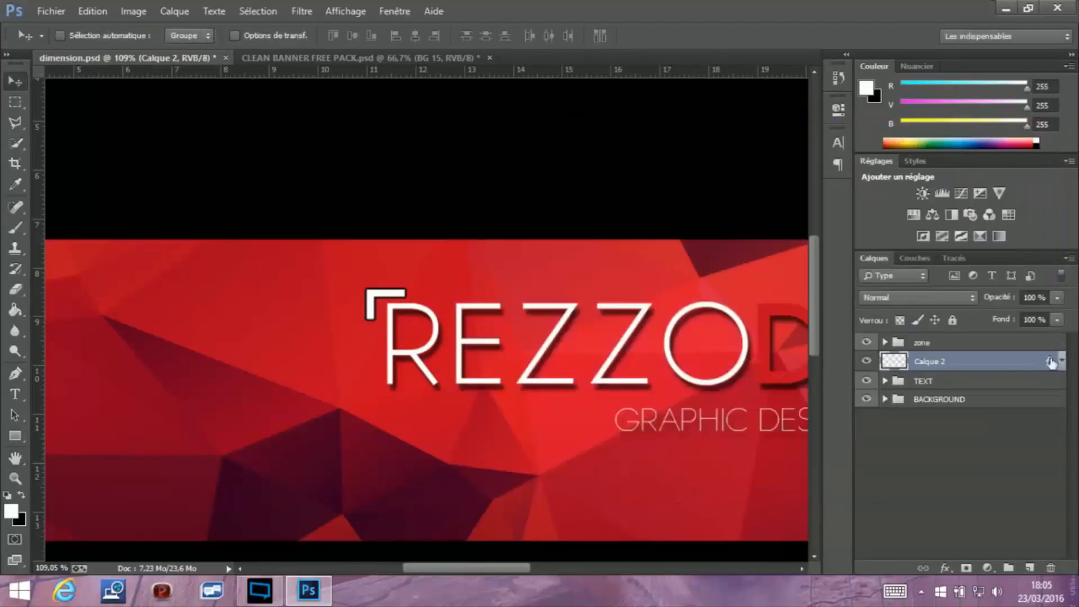
Duplicate the corner bracket layer and move the copy to the lower right of the N in DESIGN
click(15, 478)
drag(332, 390, 282, 311)
drag(375, 308, 332, 313)
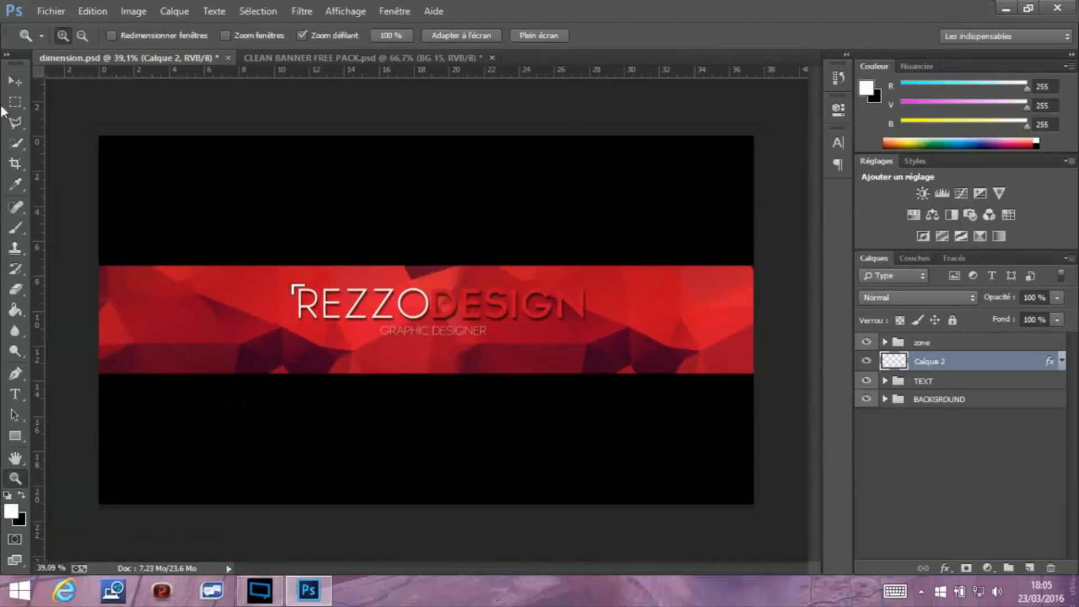
click(13, 85)
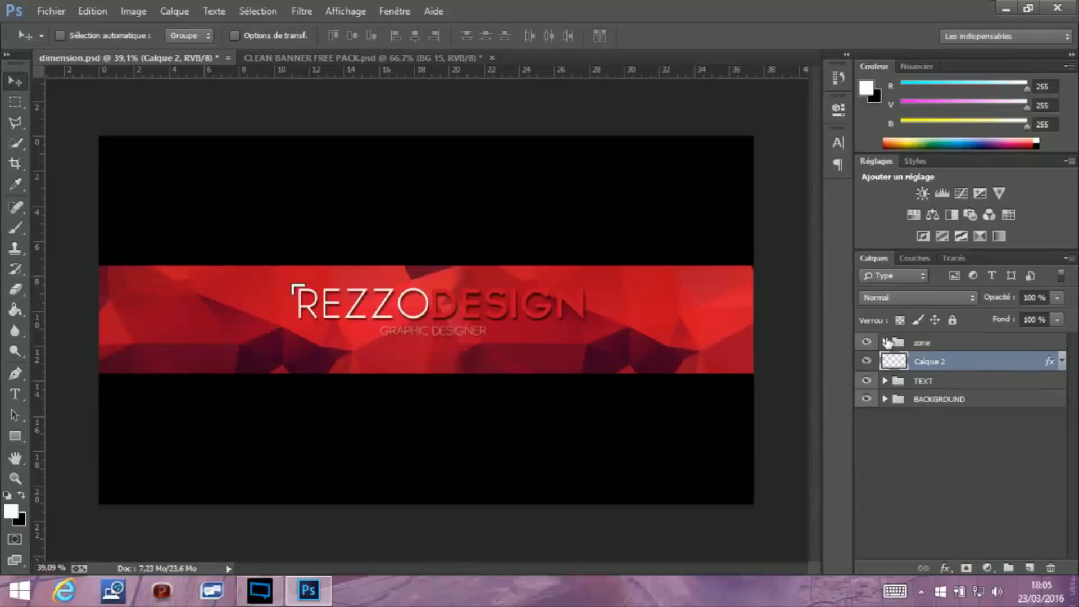
key(ctrl+j)
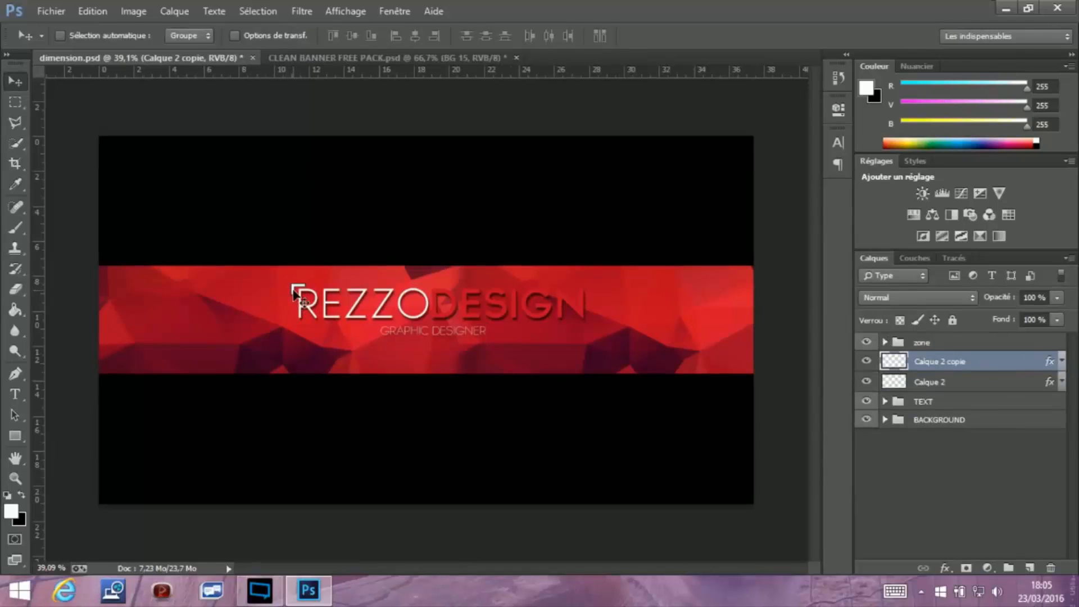
drag(297, 289, 601, 326)
Hide the rulers and rotate the copied corner bracket by -90°
key(ctrl+r)
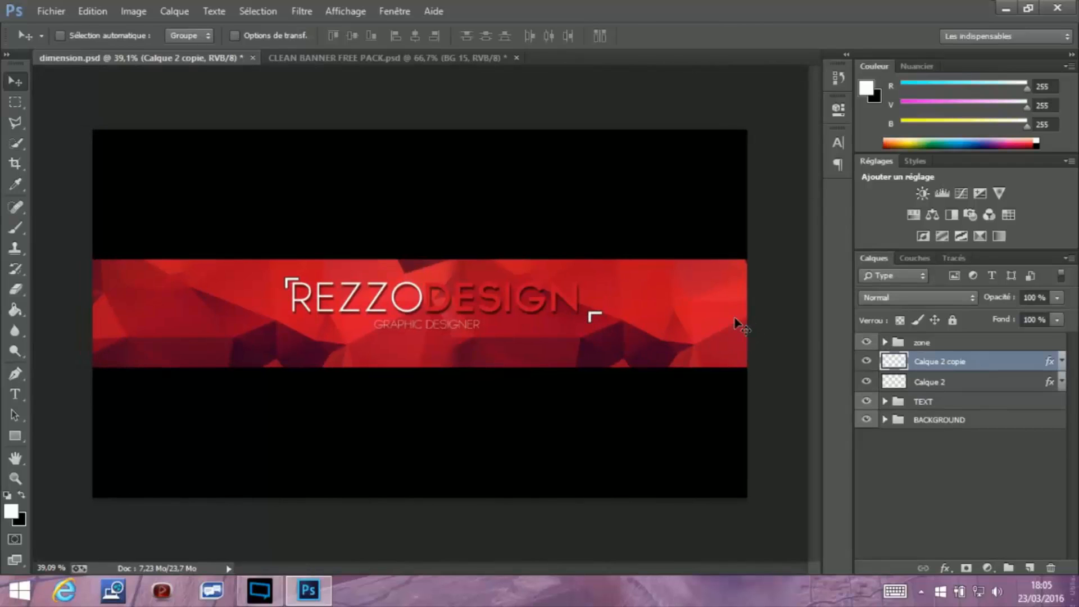
key(ctrl+t)
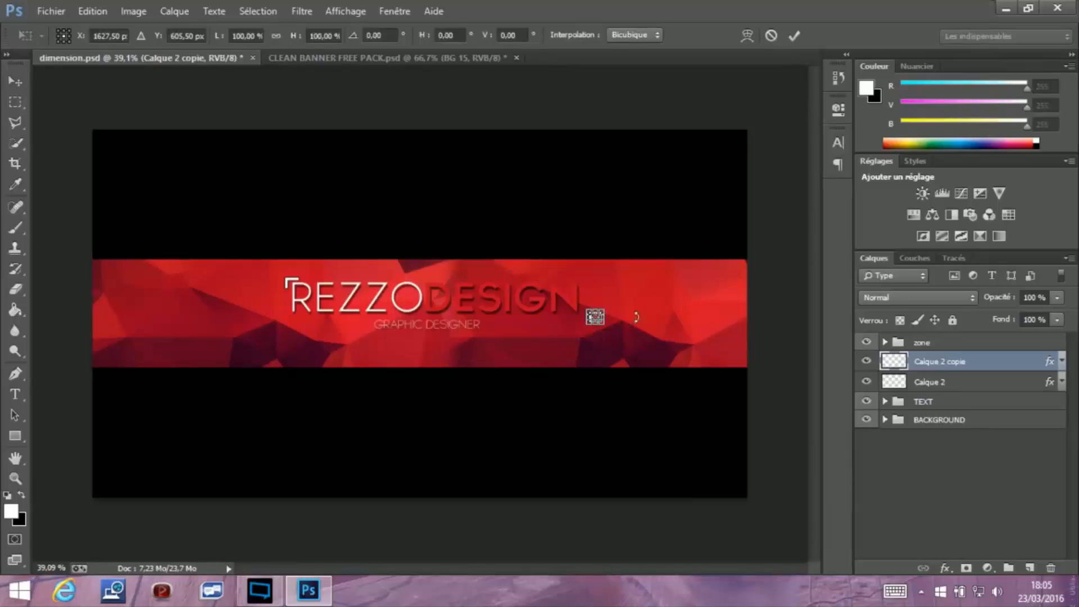
drag(635, 317, 620, 263)
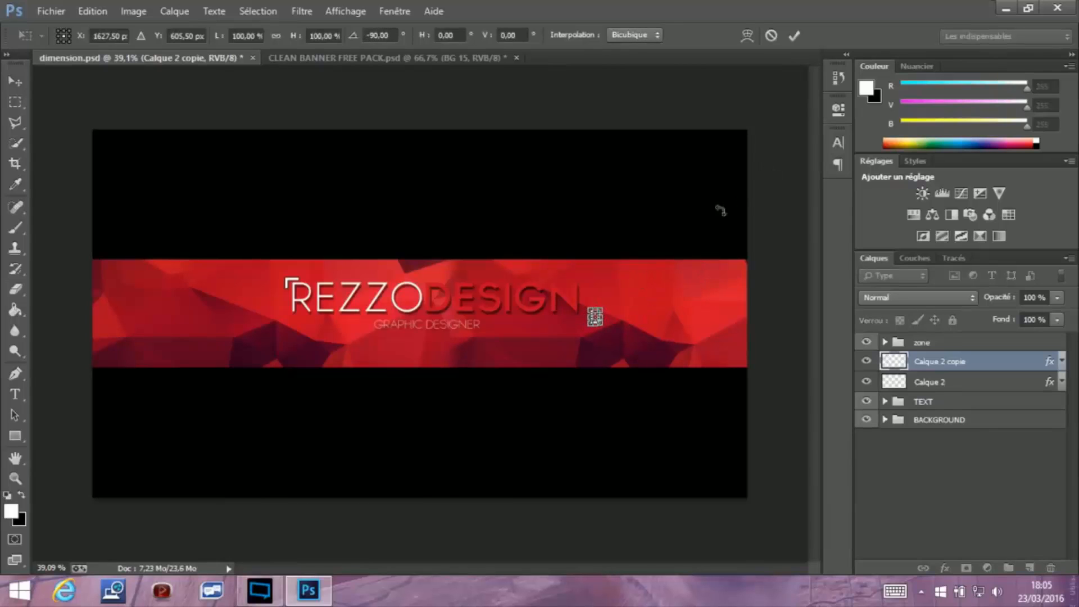
click(793, 36)
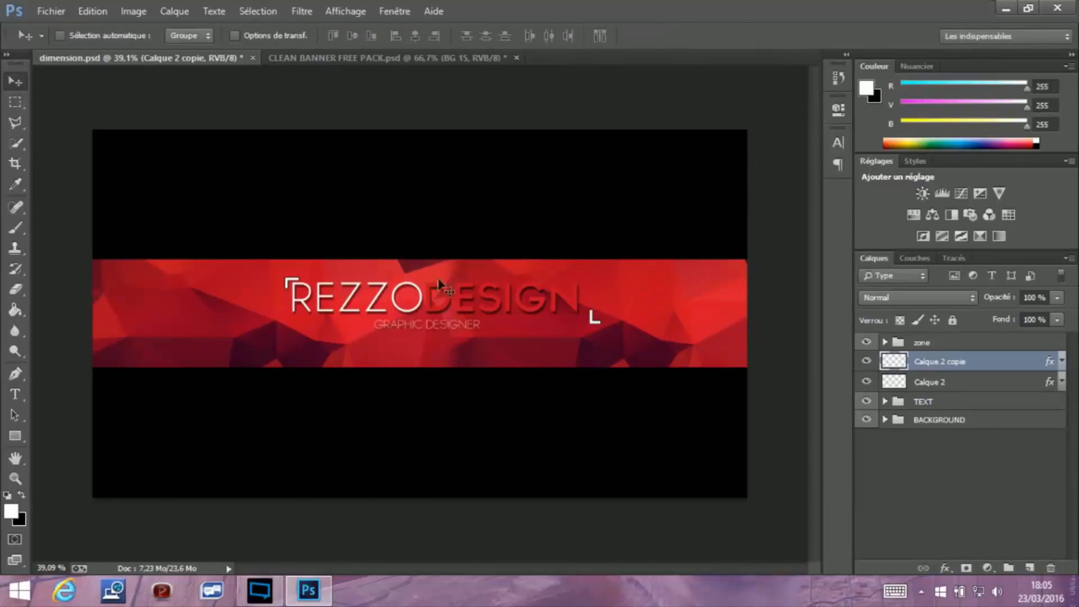
Try a horizontal flip on the copied corner bracket and undo it
click(99, 13)
mouse_move(315, 301)
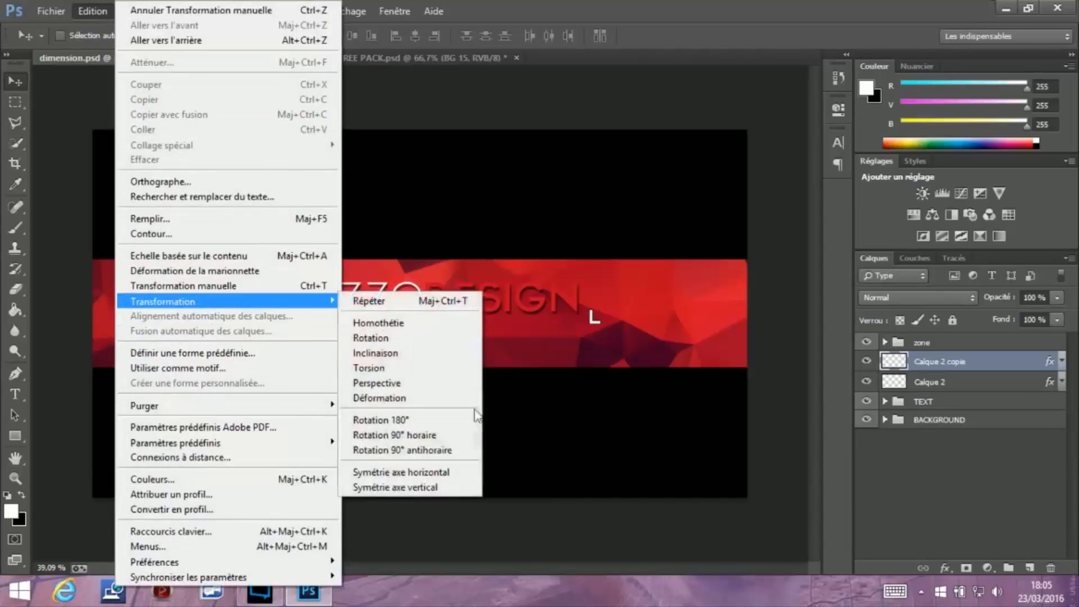
click(444, 475)
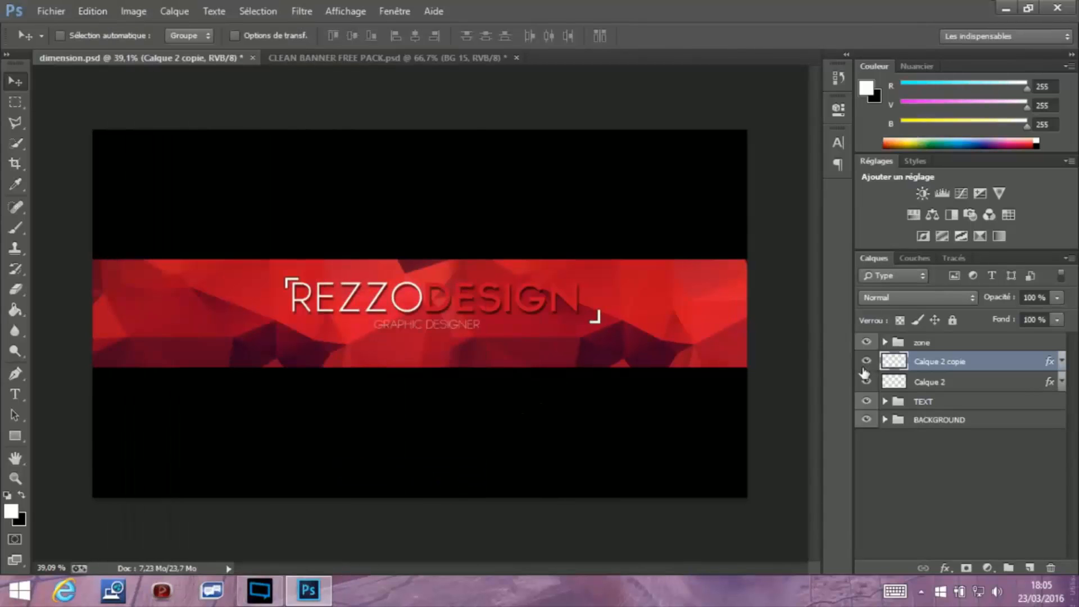
key(ctrl+z)
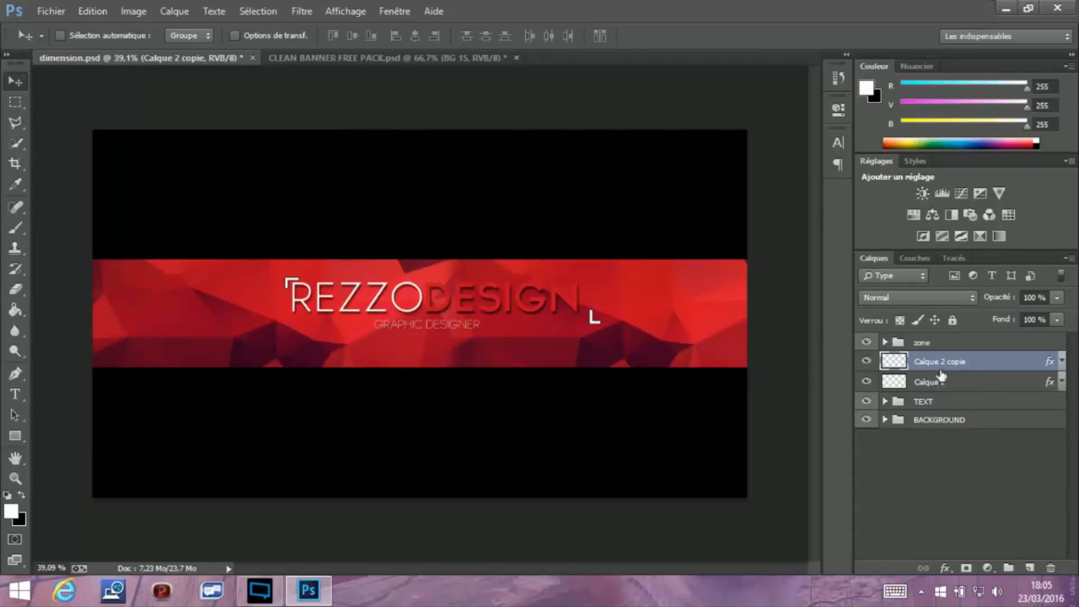
Flip the copied corner bracket horizontally so its corner points to the lower right
click(103, 13)
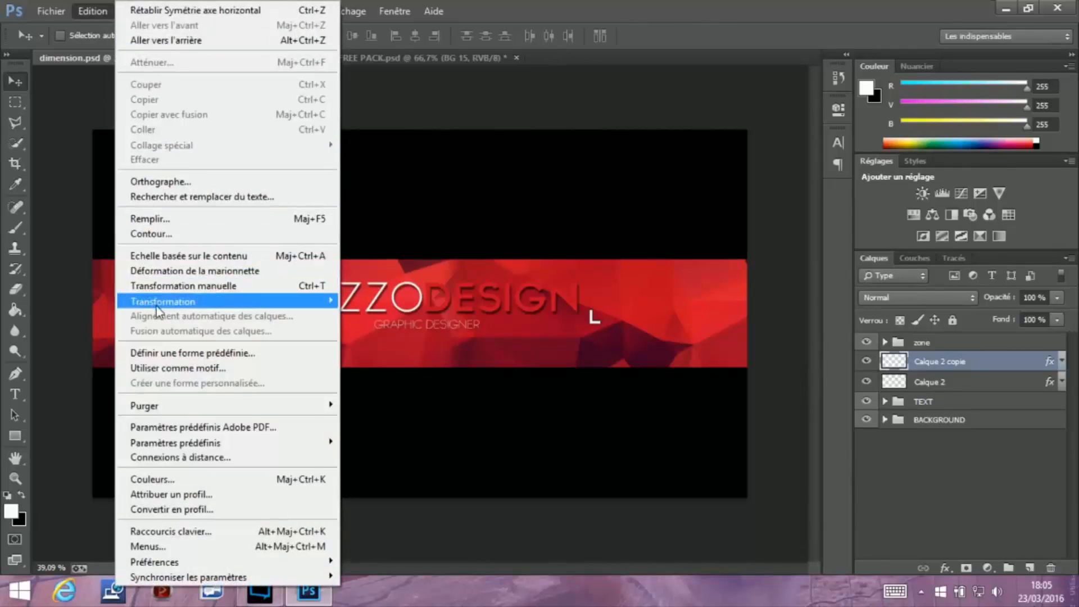
mouse_move(157, 302)
click(423, 472)
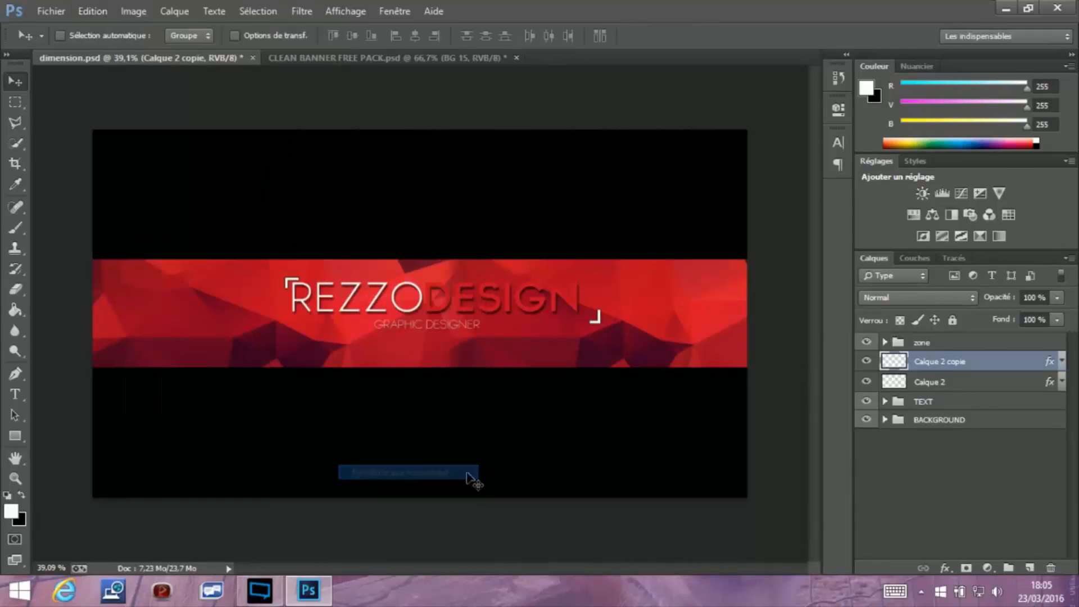
Move the copied corner bracket left and slightly up, closer to the lower right corner of the N in DESIGN
click(15, 478)
drag(569, 345, 676, 393)
drag(547, 571, 576, 570)
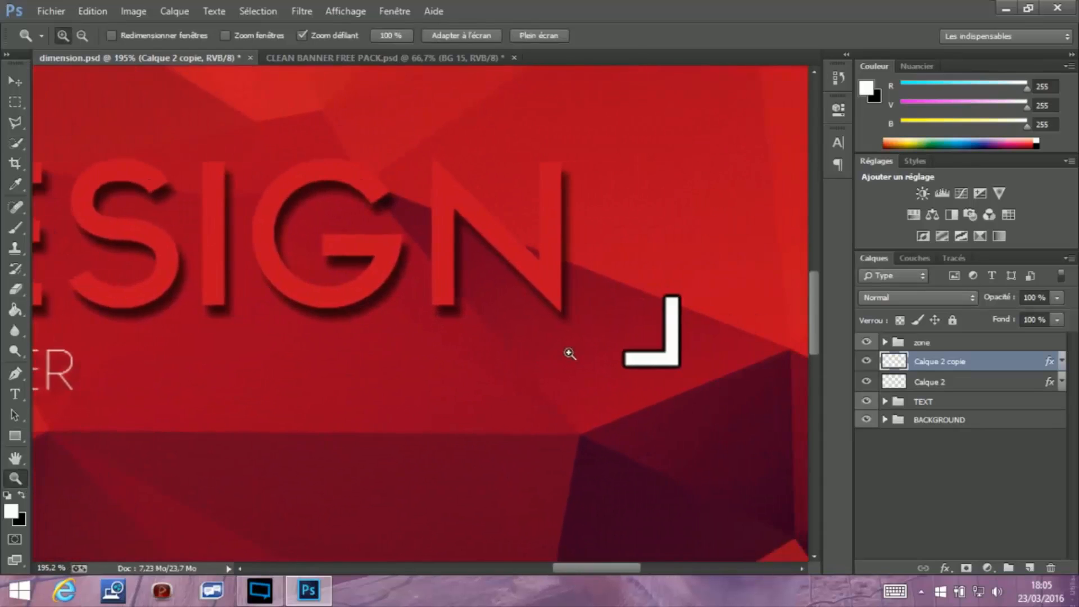
drag(568, 353, 625, 377)
scroll(625, 378, up, 1)
click(17, 87)
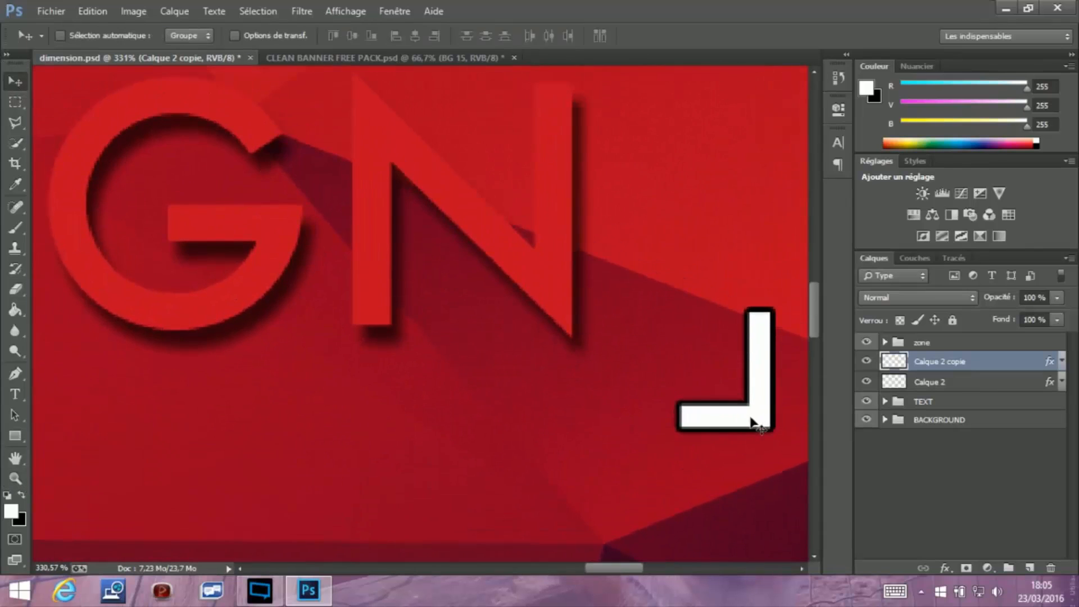
drag(754, 421, 624, 395)
click(21, 481)
drag(434, 341, 309, 333)
drag(403, 320, 379, 323)
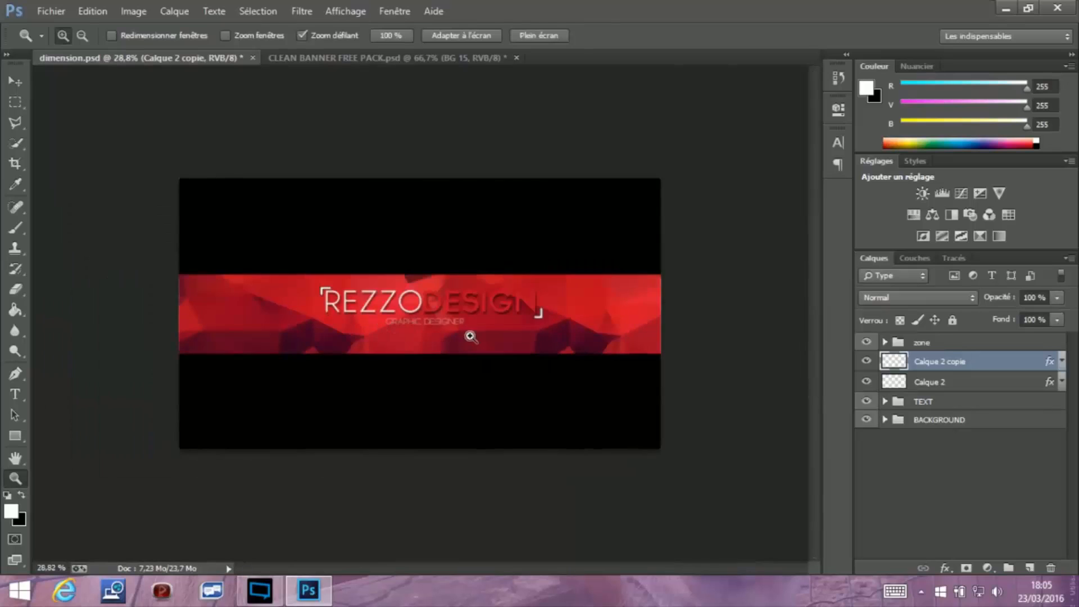
drag(471, 336, 492, 364)
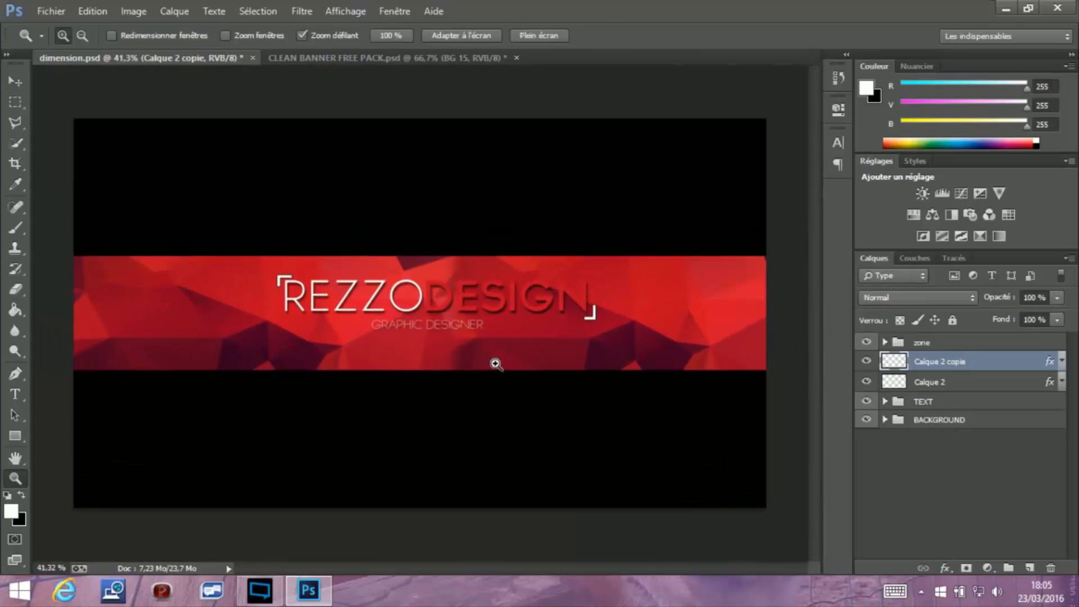
click(14, 82)
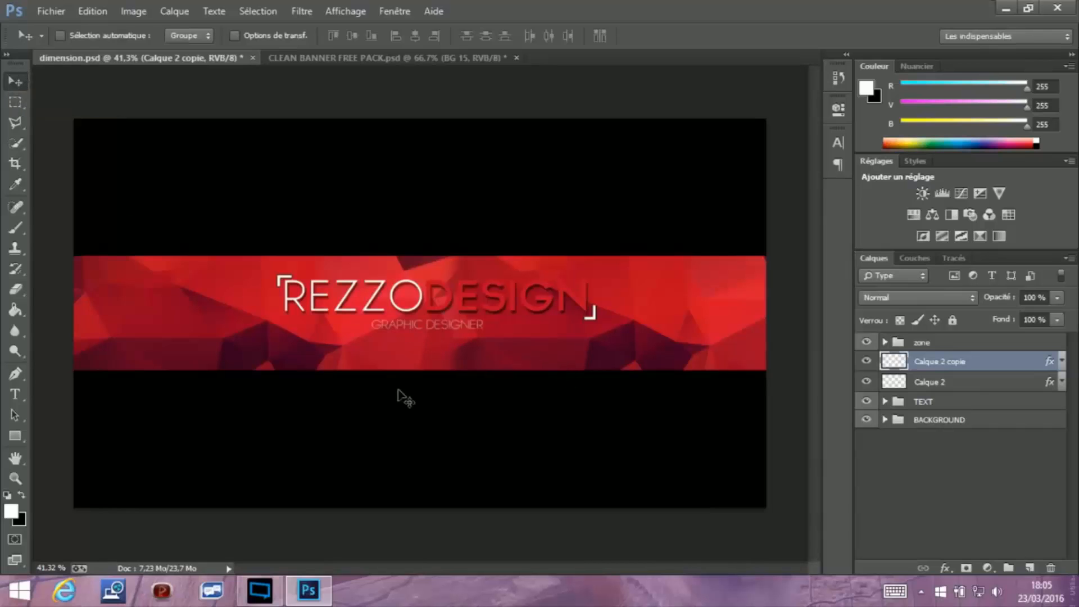
Start placing an external file and browse to the GFX, VFX folder inside the YouTube folder
click(46, 11)
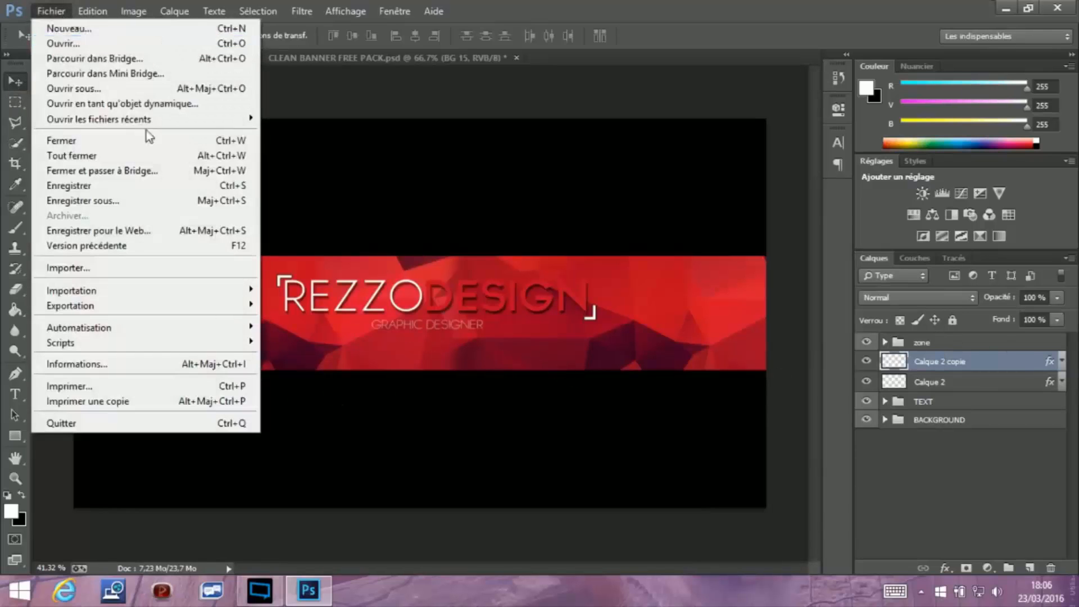
click(110, 279)
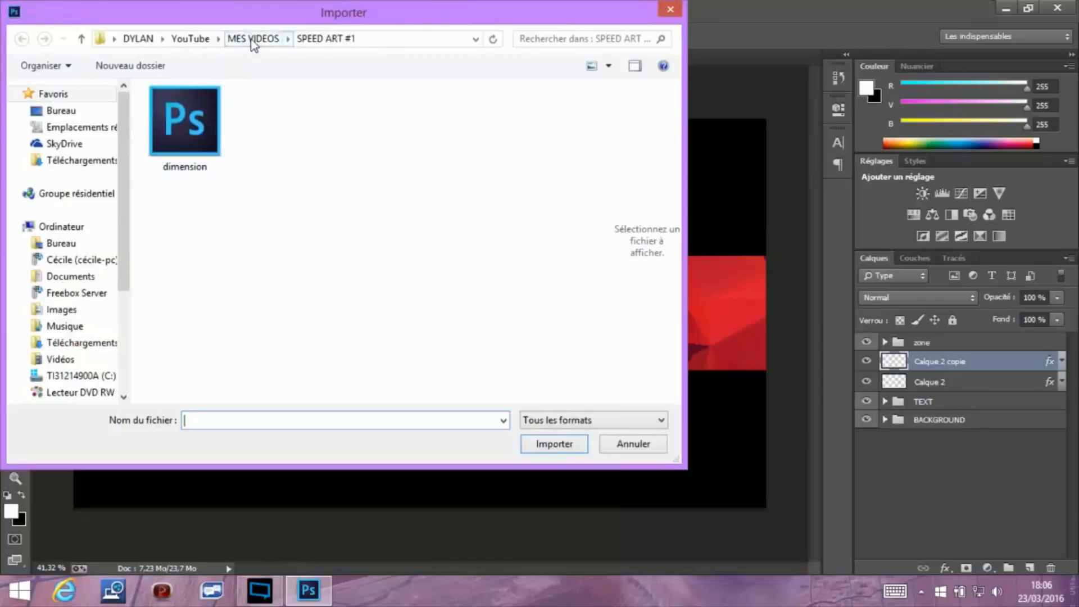
click(191, 38)
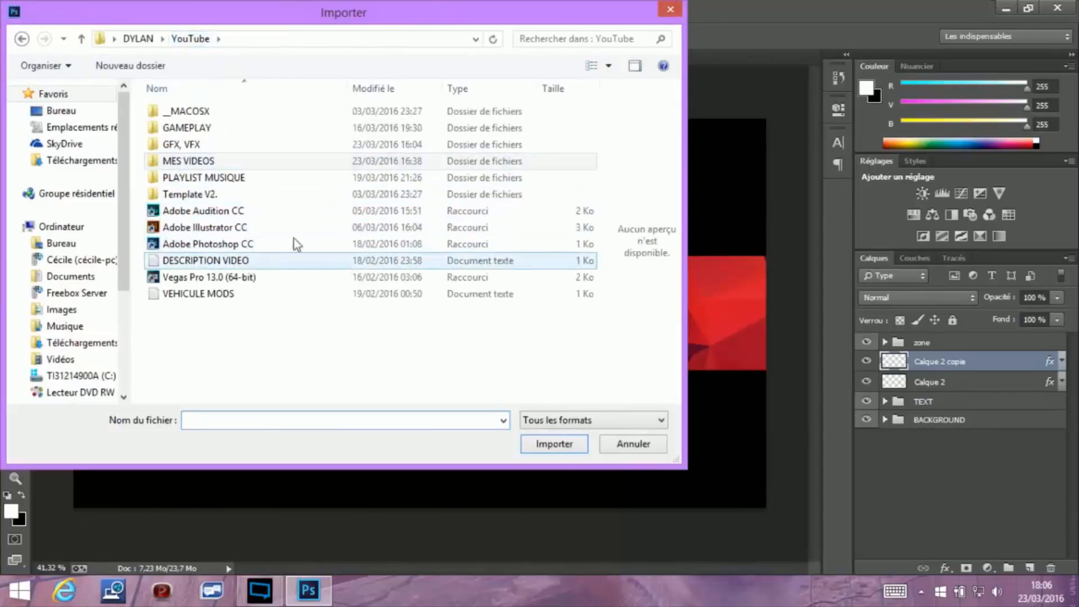
click(196, 163)
double_click(197, 163)
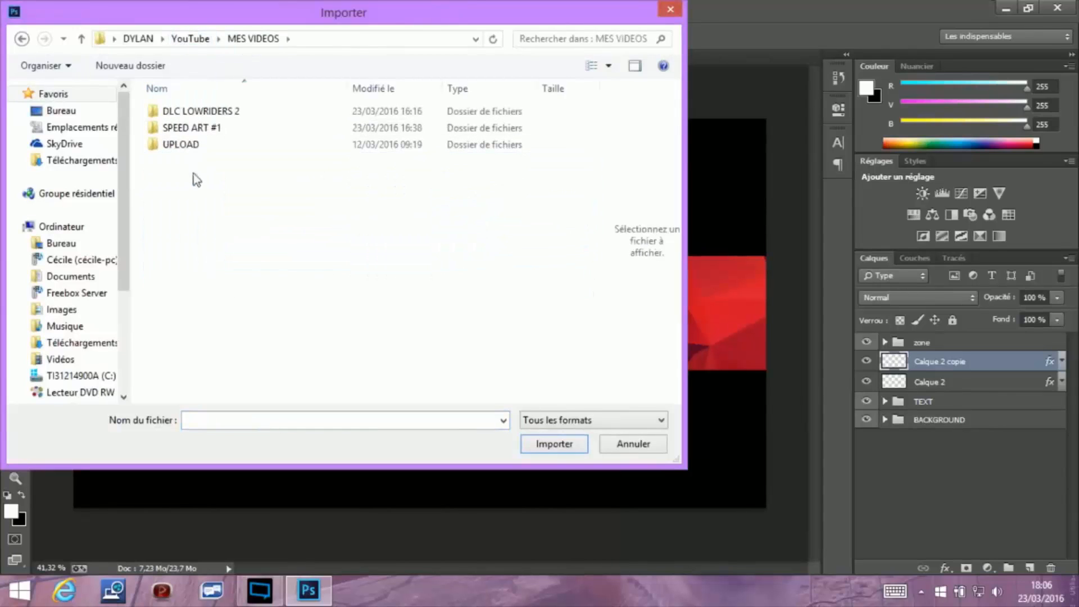
key(BackSpace)
double_click(192, 144)
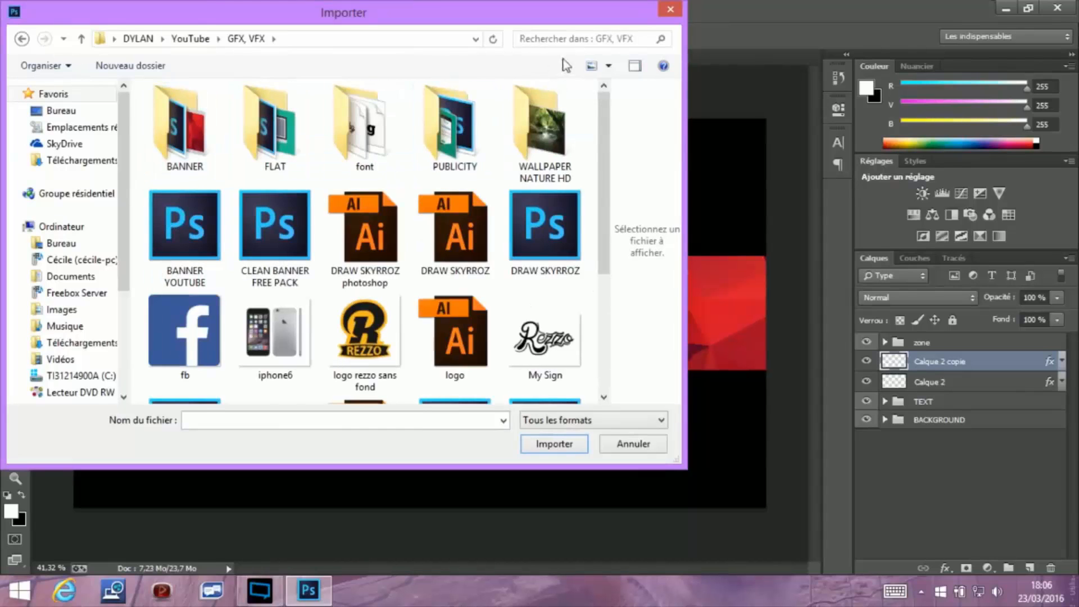
Place the twitter image in the banner and scale it proportionally to about 44%, over the DESIGN title
scroll(615, 218, down, 3)
scroll(618, 201, up, 1)
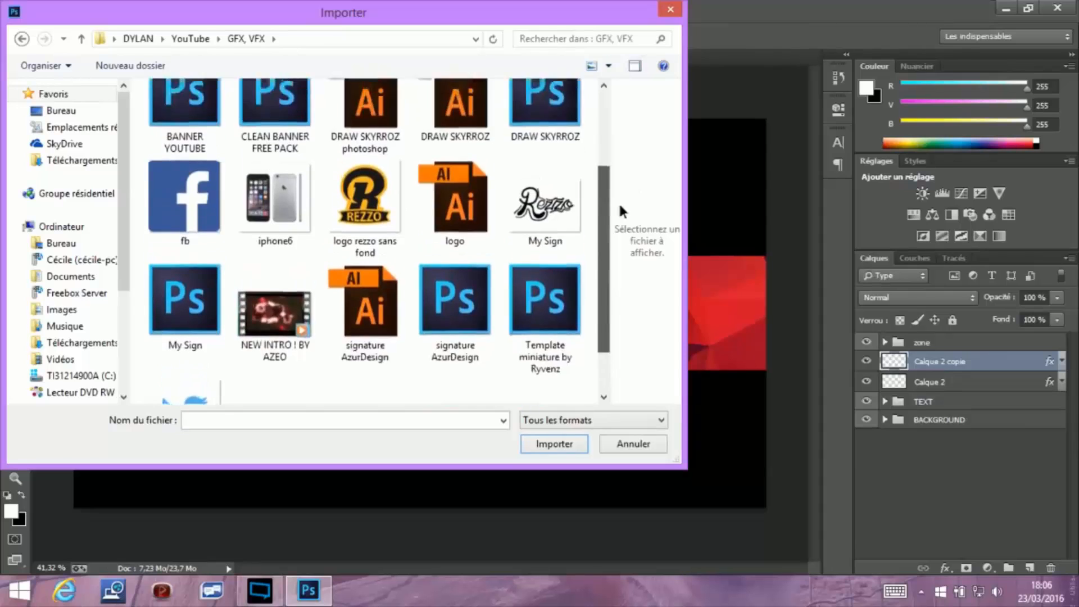
scroll(365, 163, down, 2)
click(185, 130)
click(184, 357)
click(554, 444)
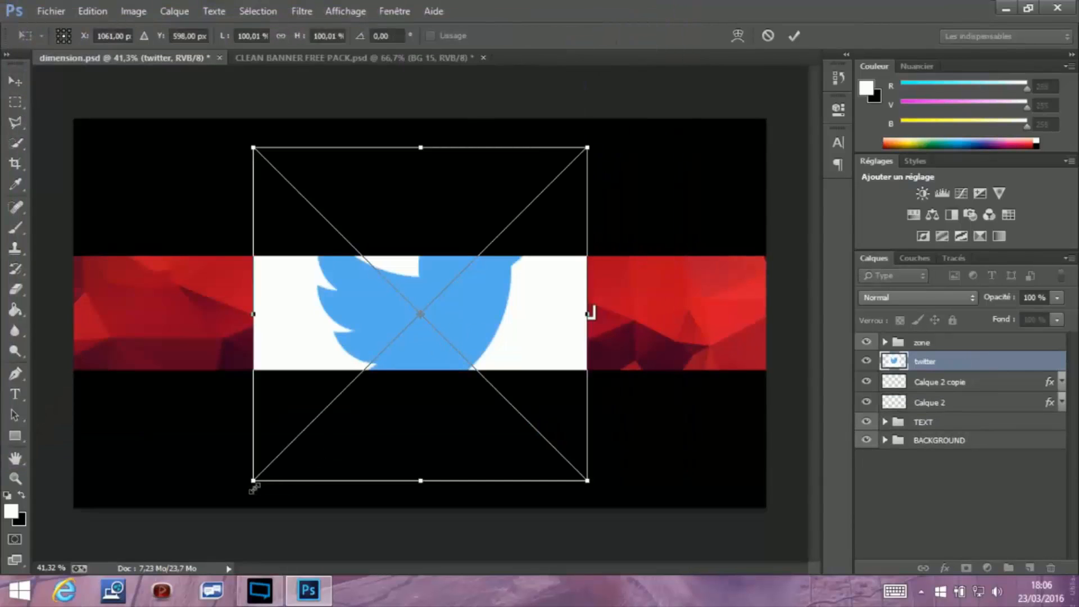
drag(253, 489, 466, 361)
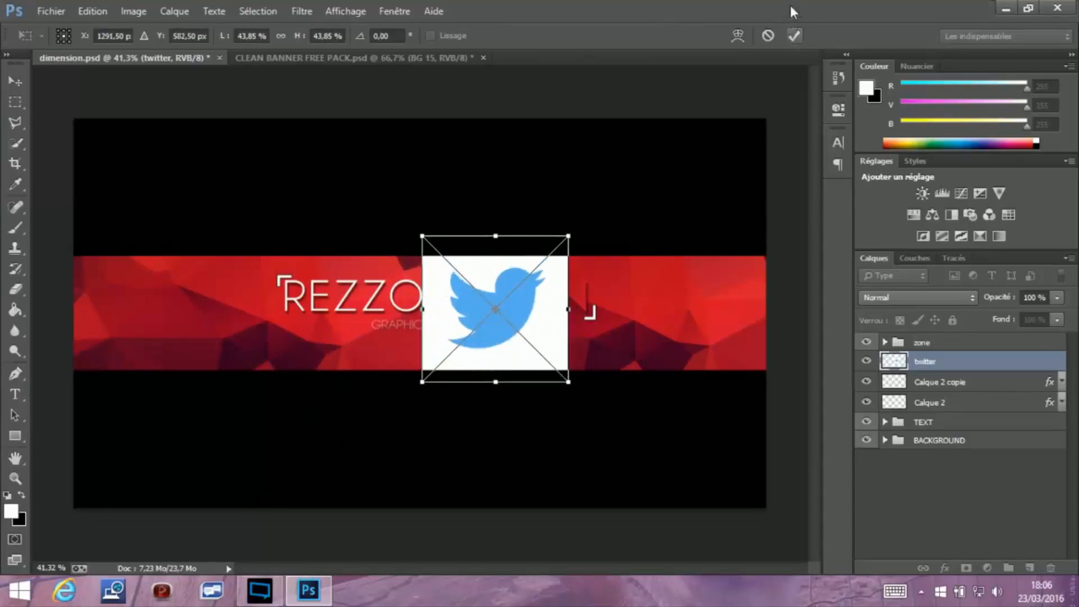
click(793, 35)
Rasterize the twitter layer and remove its white background with the Magic Eraser at tolerance 32
right_click(920, 366)
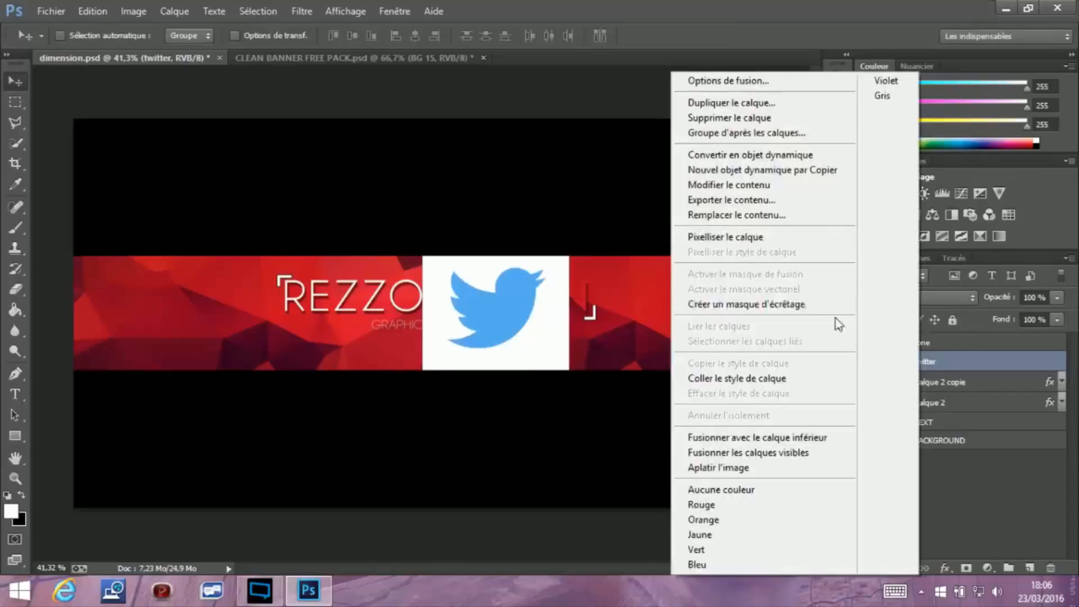
click(750, 243)
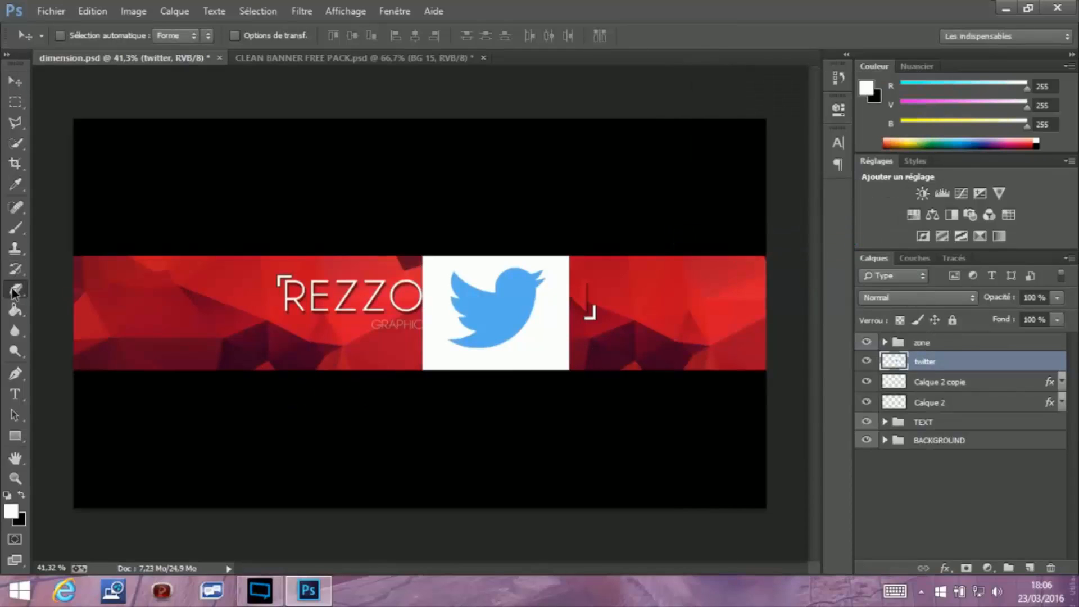
drag(15, 289, 87, 321)
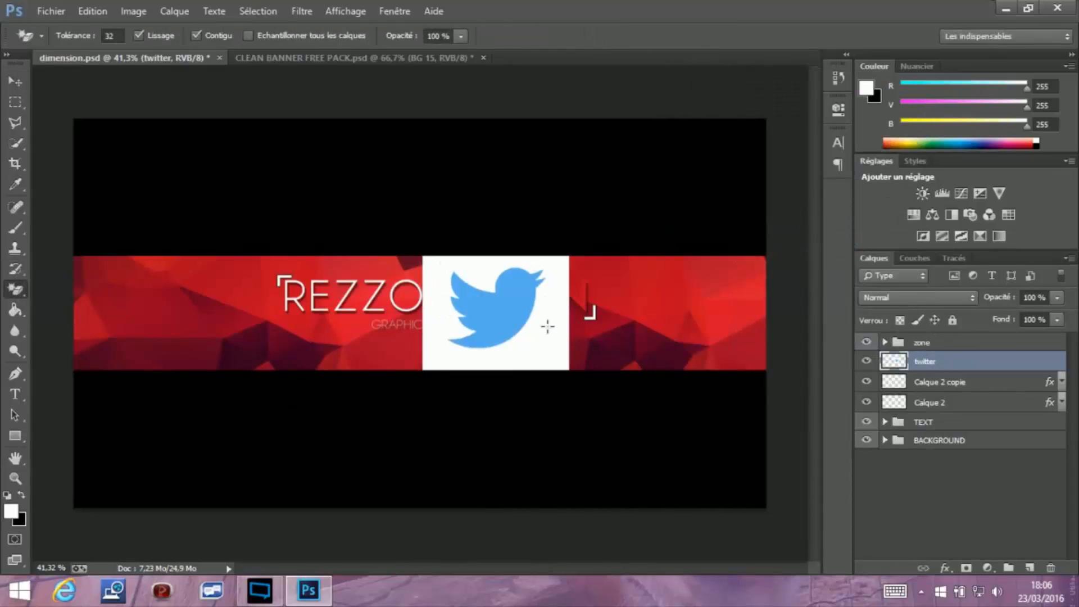
click(548, 327)
click(16, 81)
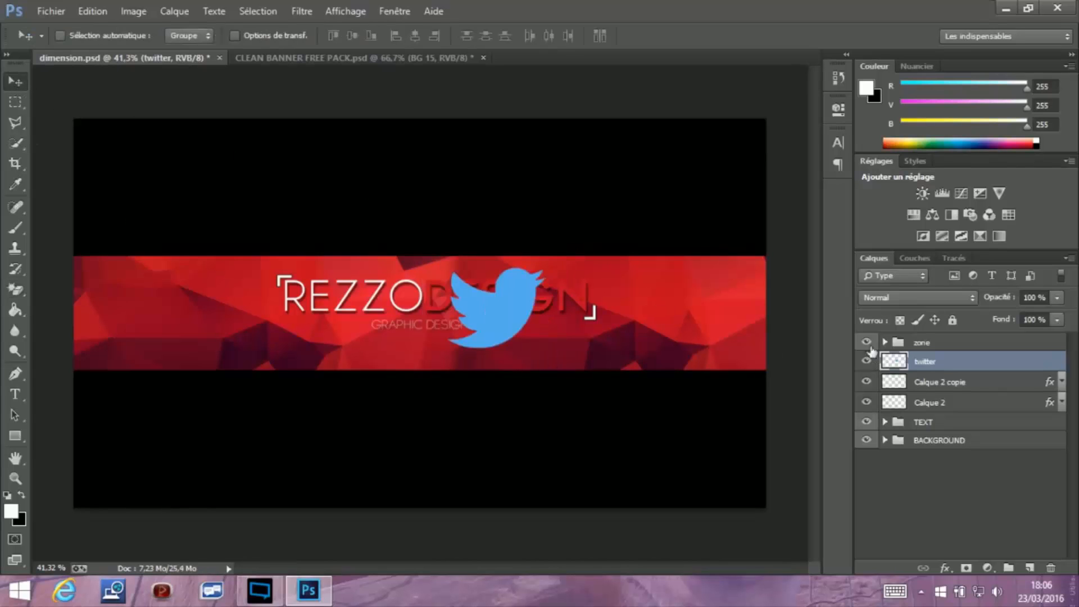
Add a white color overlay in Normal mode at 100% opacity to the twitter layer
right_click(943, 367)
click(739, 97)
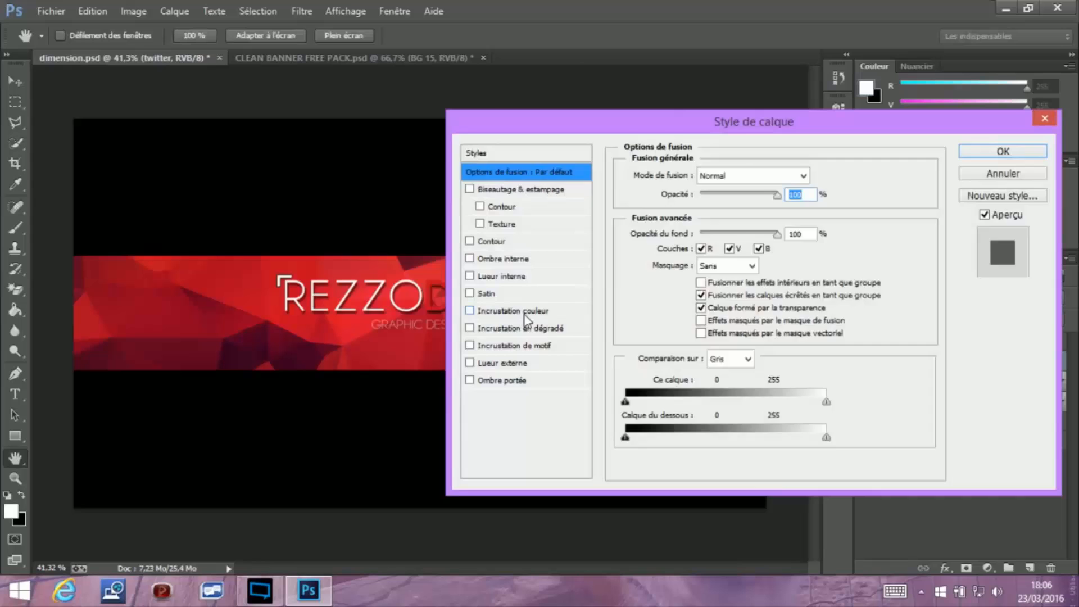
click(525, 312)
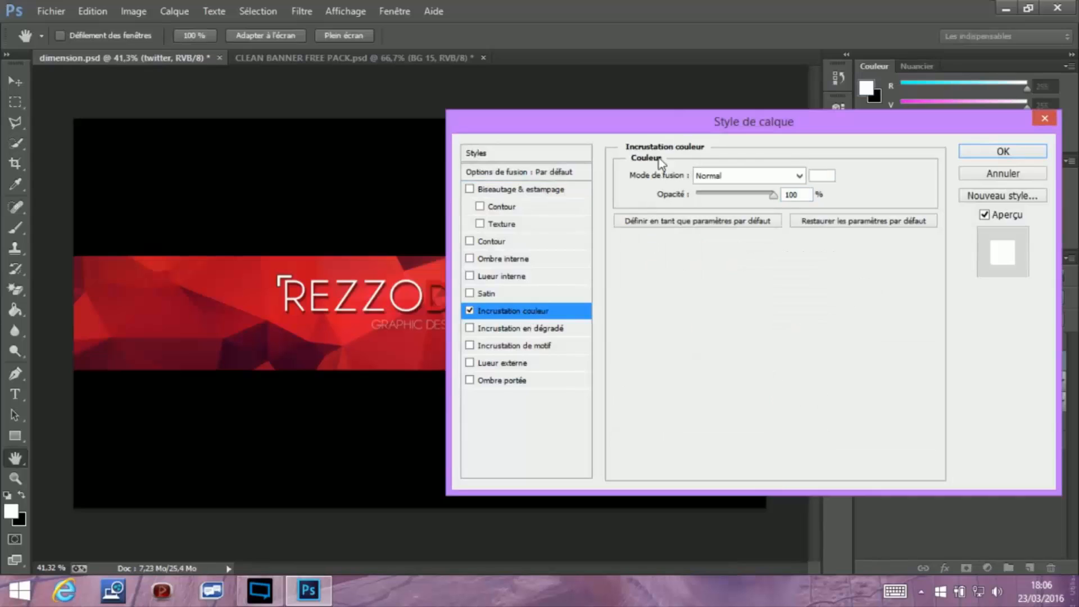
drag(668, 122, 762, 80)
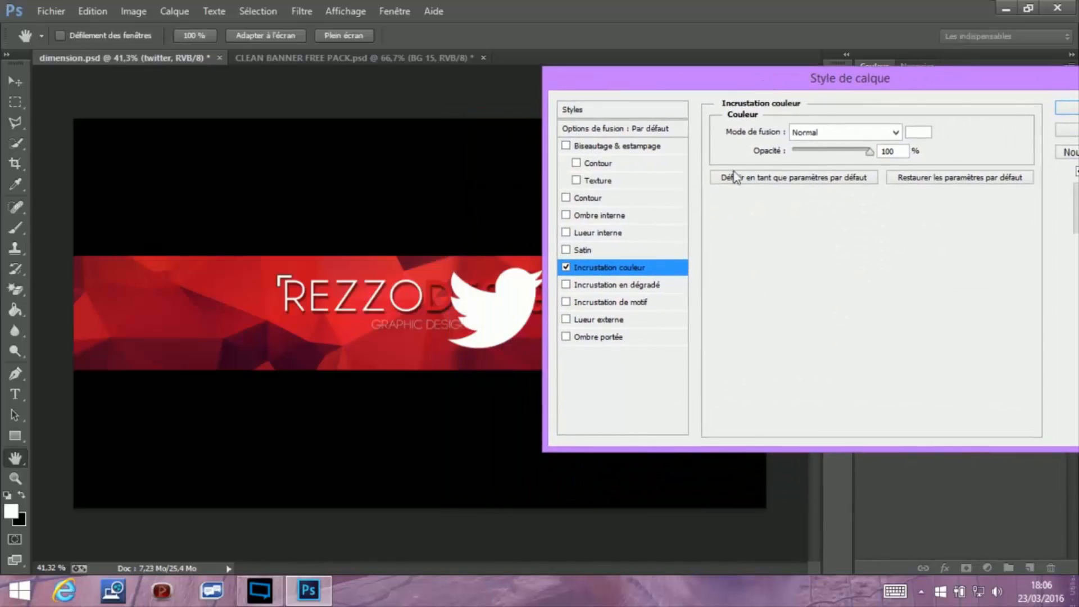
click(918, 133)
click(301, 295)
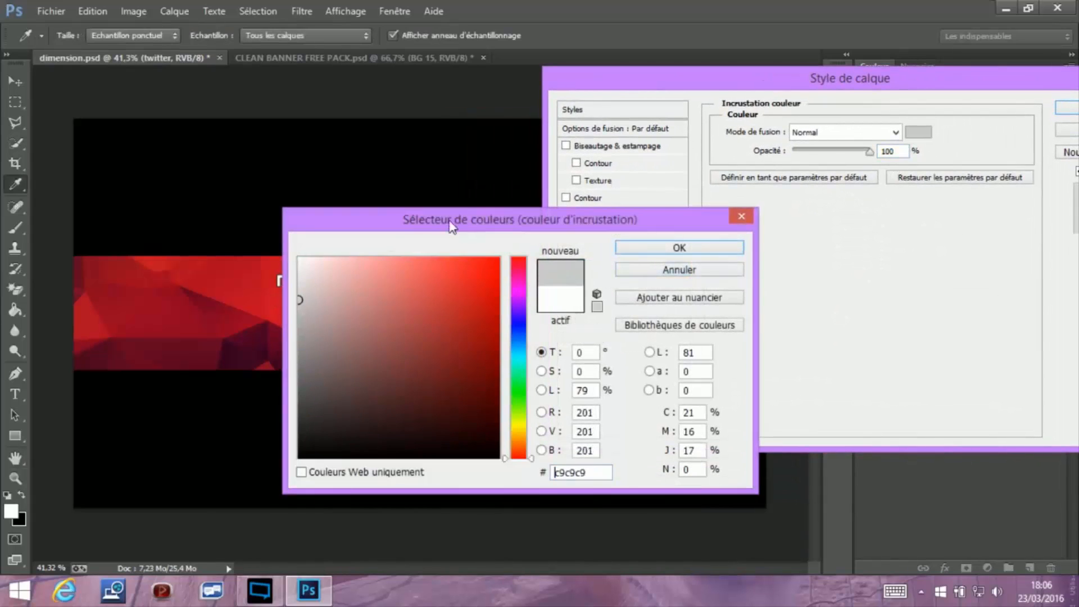
drag(465, 217, 483, 360)
click(320, 400)
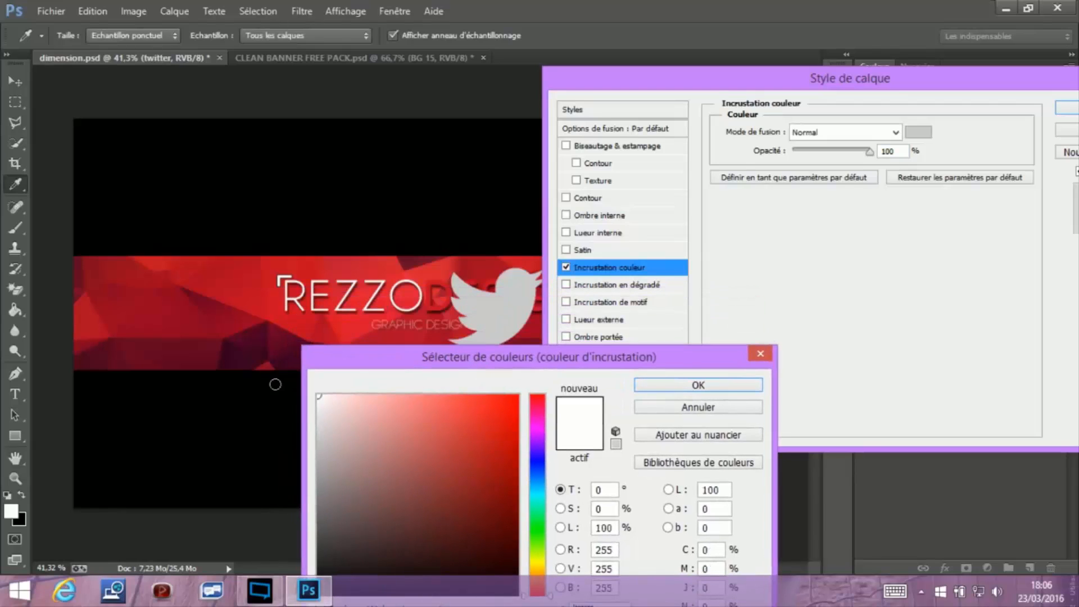
click(316, 395)
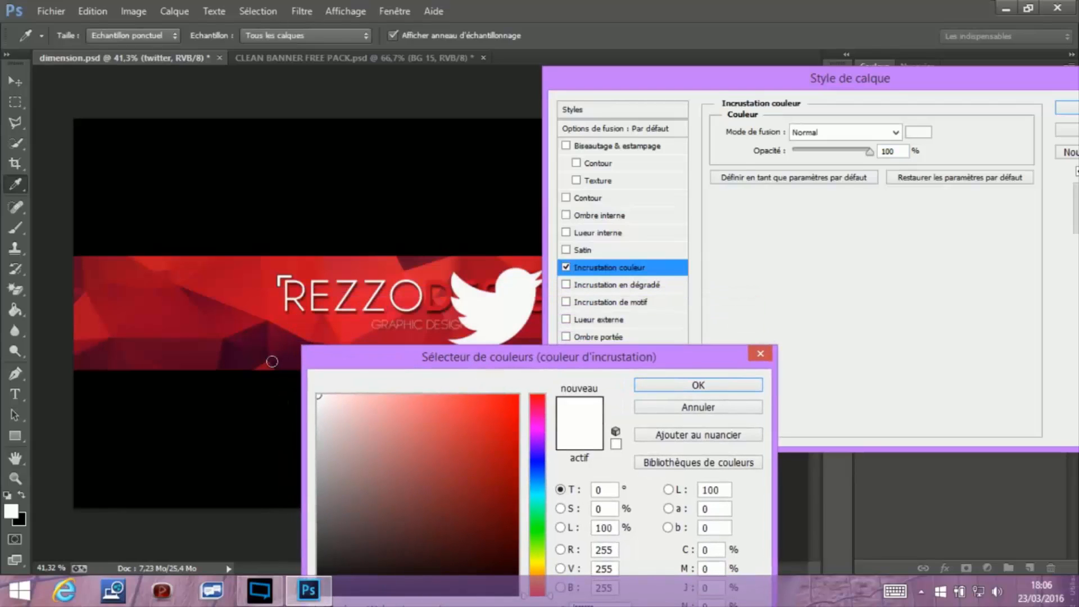
click(698, 385)
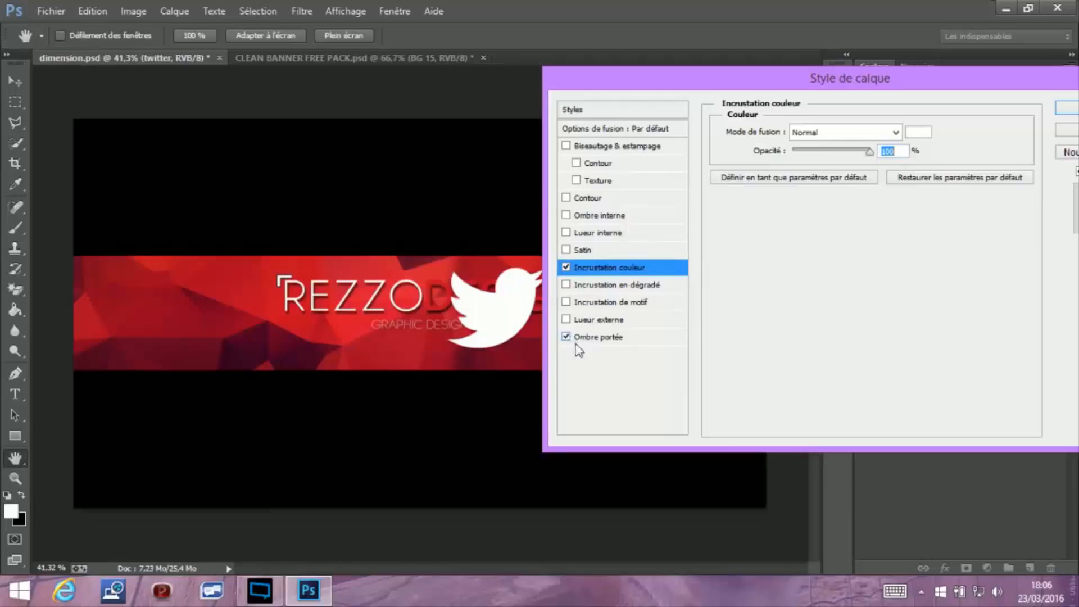
Add a drop shadow to the twitter layer with 11 px distance and a size of about 46 px
click(597, 339)
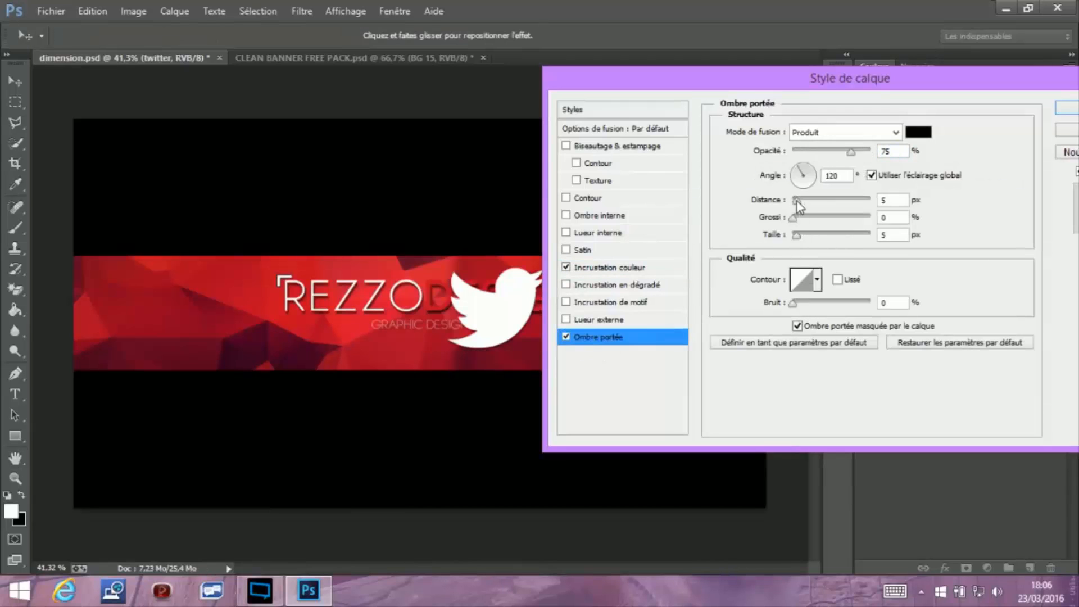
drag(796, 202, 800, 201)
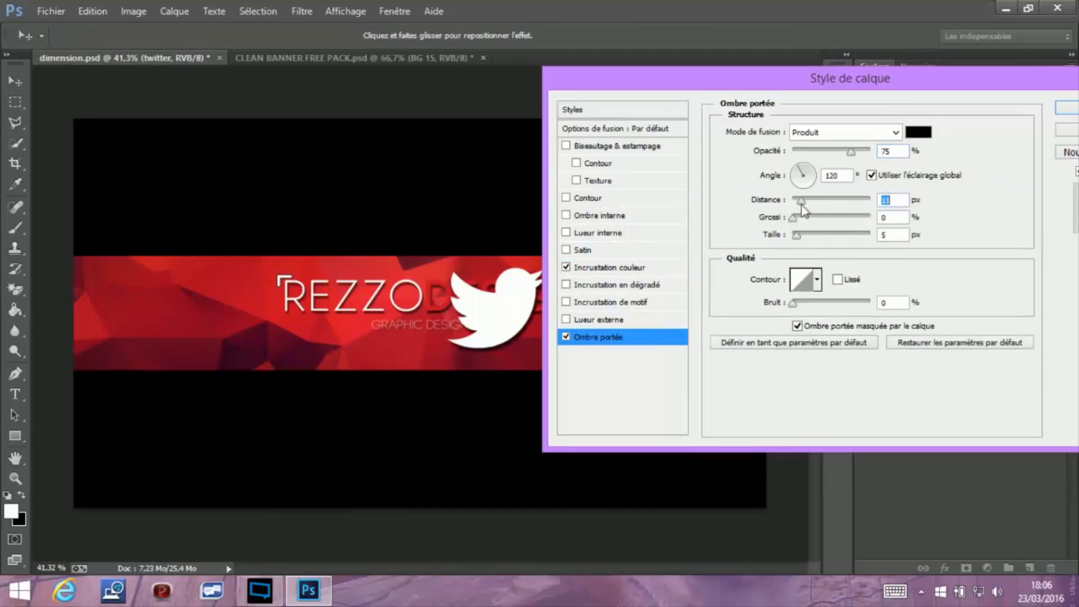
click(811, 236)
drag(807, 240, 809, 232)
drag(826, 84, 663, 85)
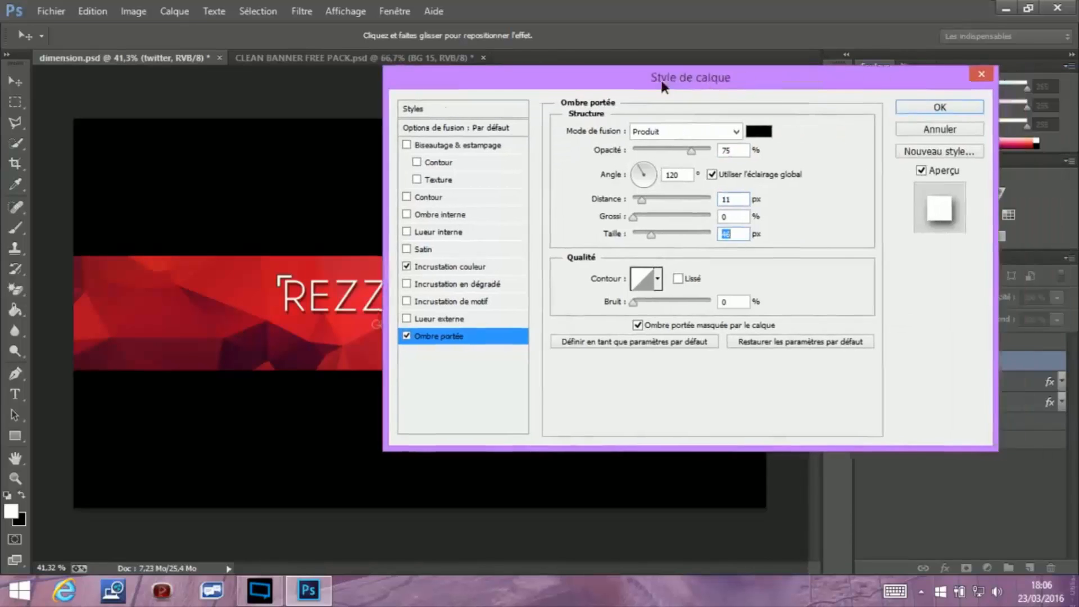
click(963, 106)
click(1062, 363)
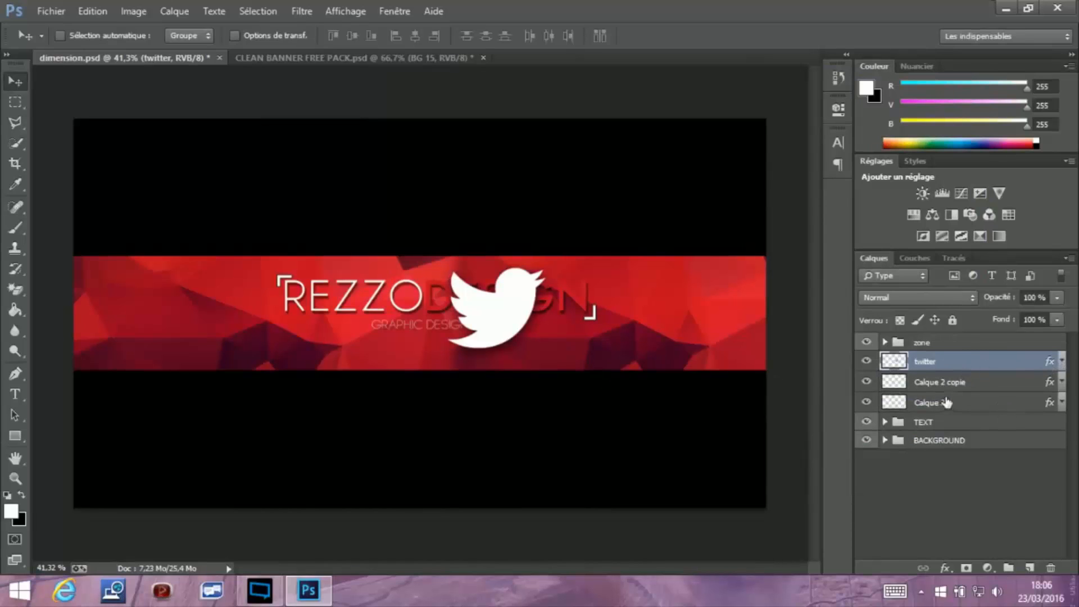
Scale the Twitter bird to 30% in width and height and move it below the DESIGN title
key(ctrl+t)
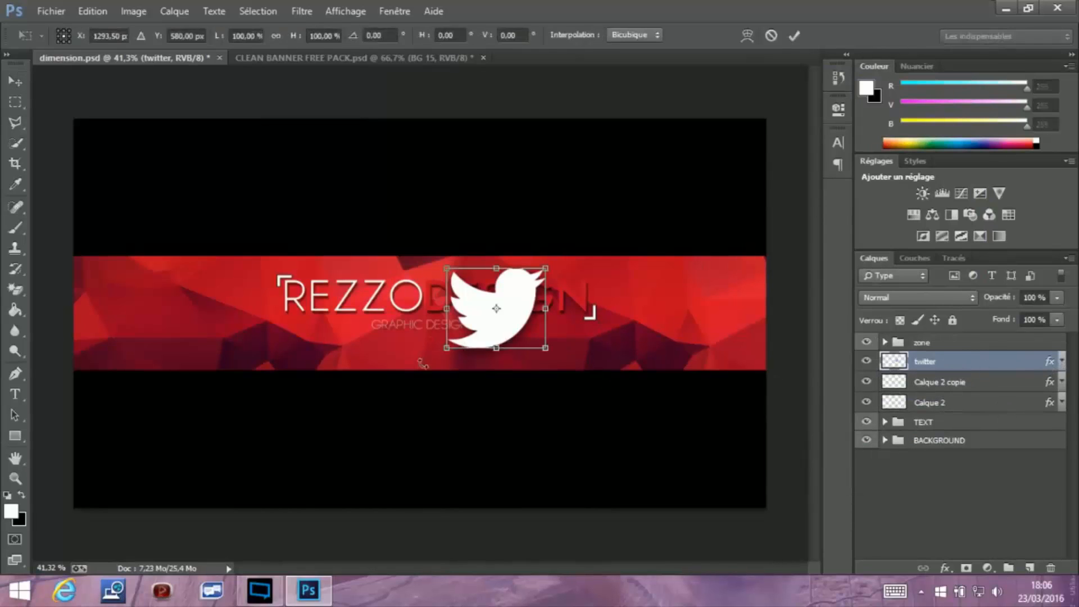
mouse_move(448, 348)
mouse_down()
mouse_move(475, 321)
mouse_move(456, 340)
mouse_up()
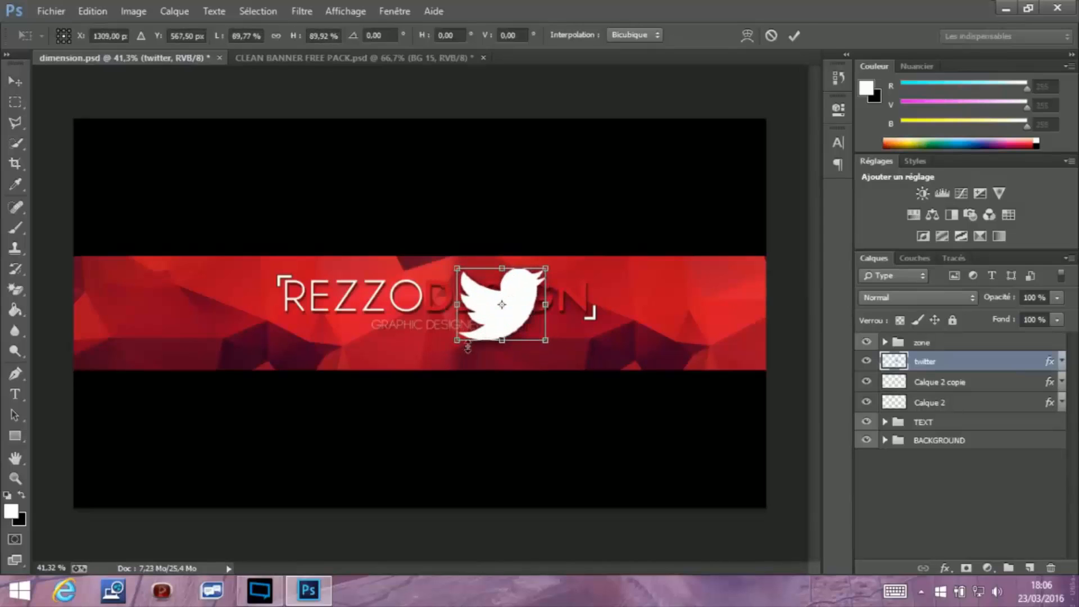
click(254, 35)
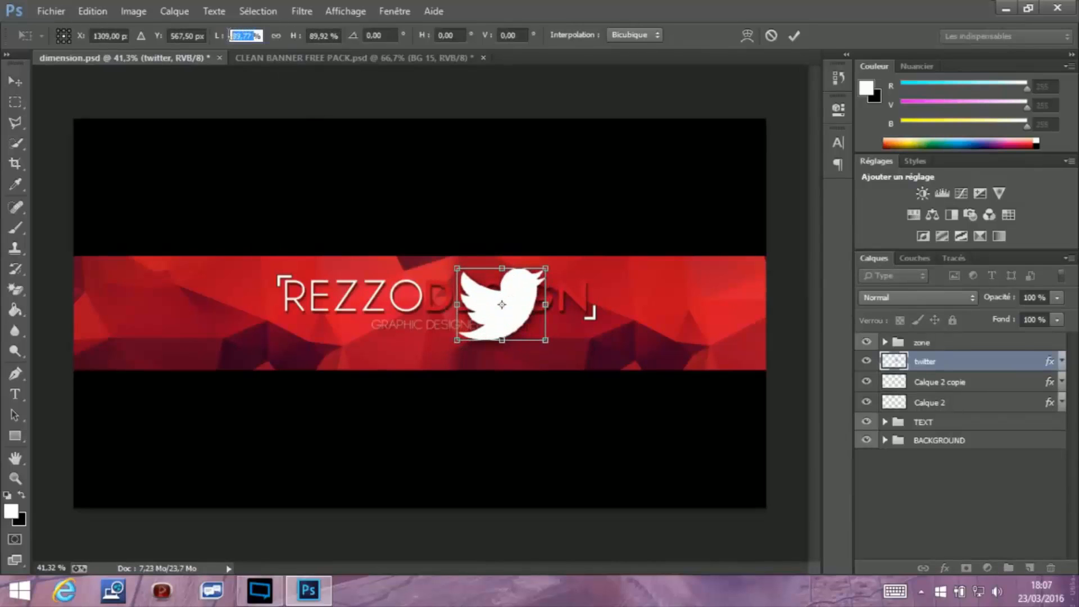
text(30)
key(Return)
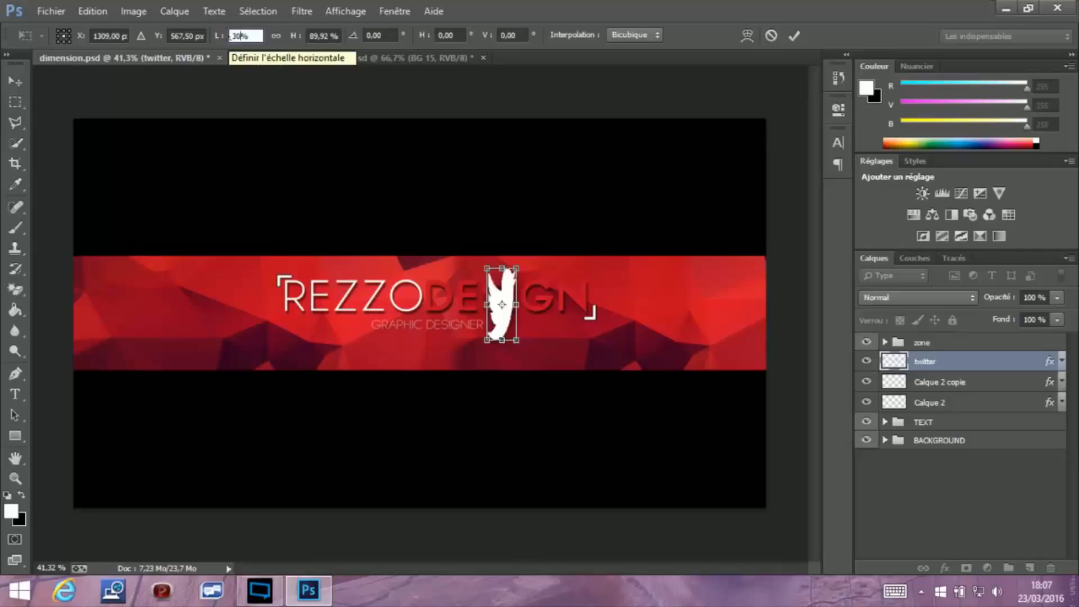
click(333, 37)
text(30)
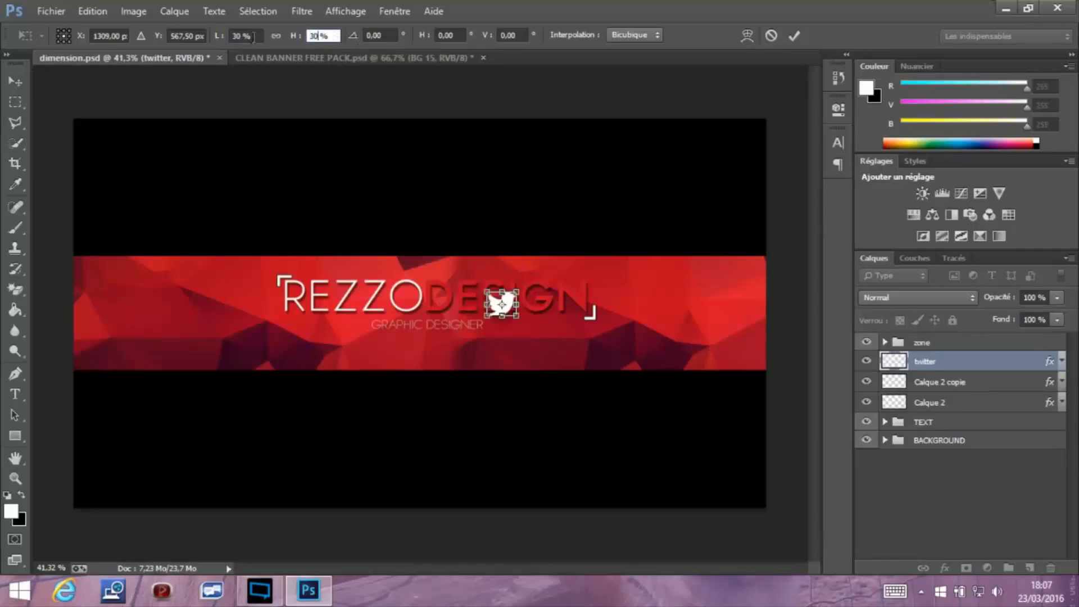
click(792, 36)
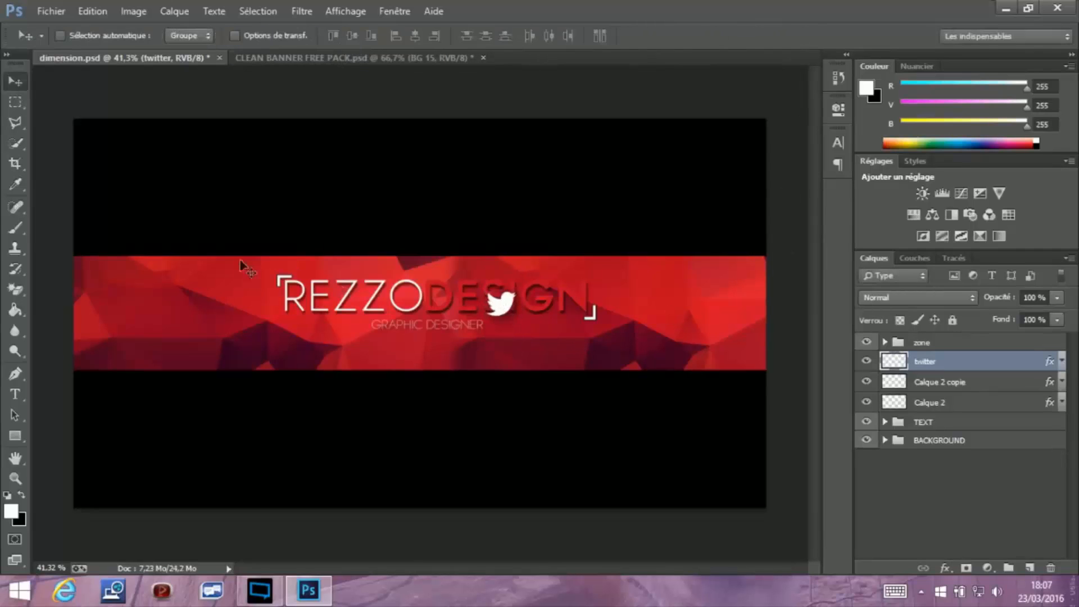
drag(512, 319, 508, 358)
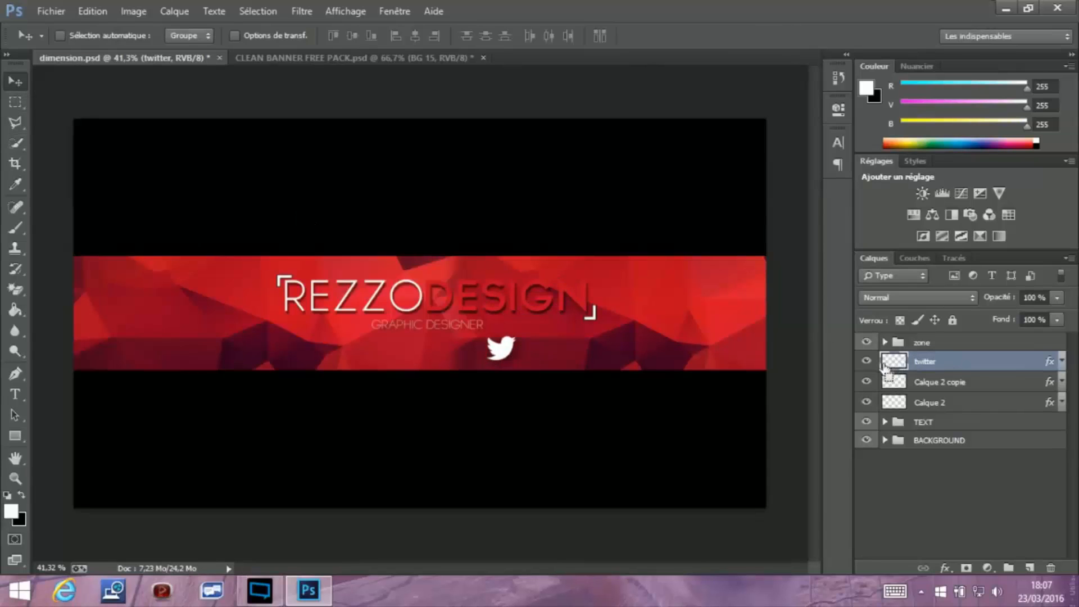
Revert the document history to the layer style state, undoing the bird's scaling and move
key(ctrl+t)
click(773, 35)
click(839, 77)
click(694, 120)
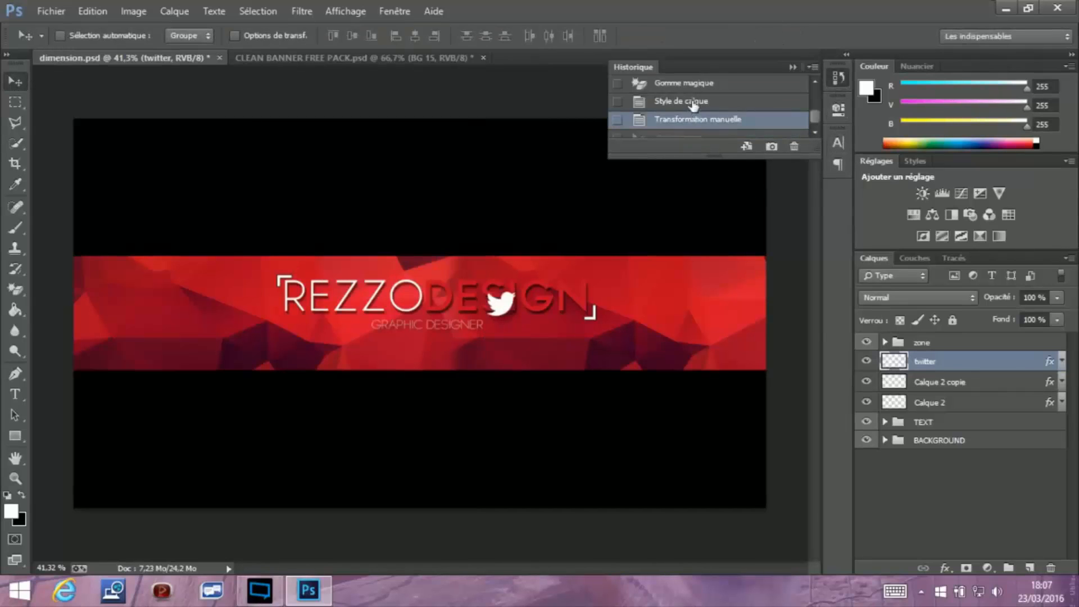
click(694, 102)
click(785, 62)
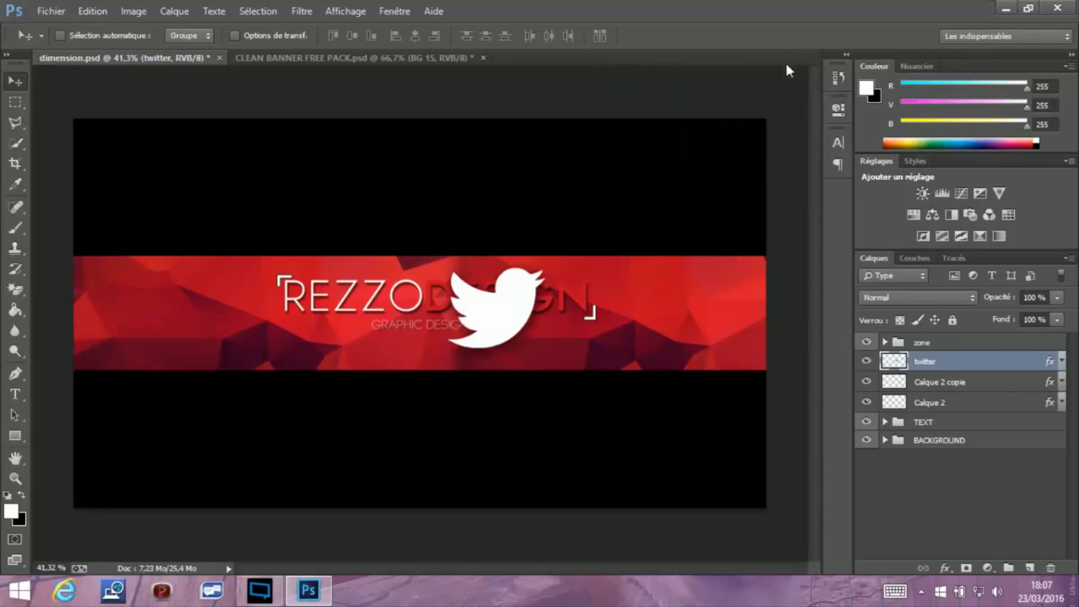
Scale the Twitter bird to 20% in width and height
key(ctrl+t)
click(245, 35)
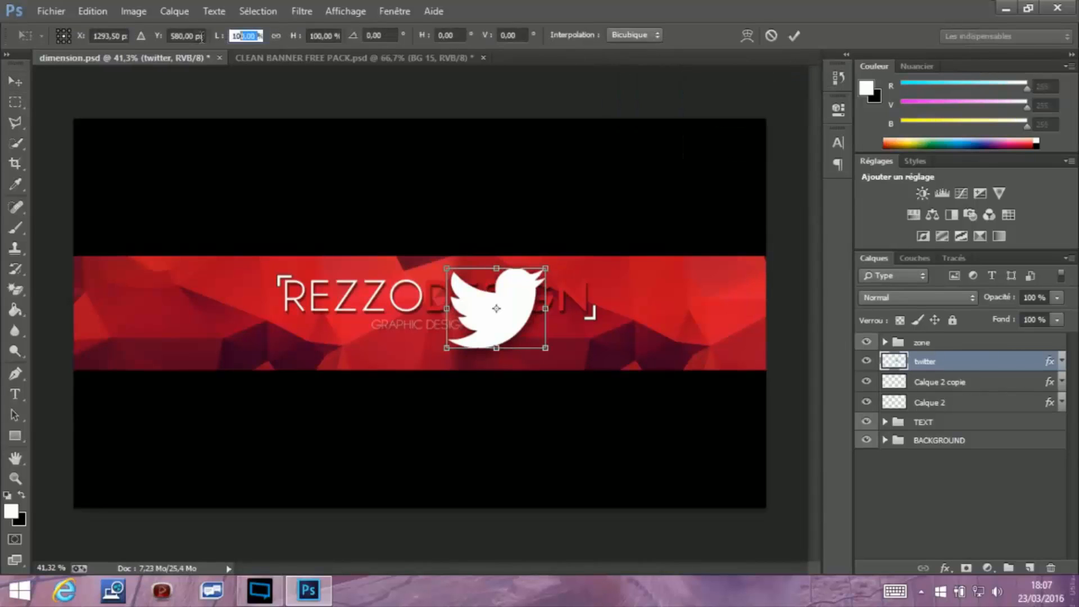
text(20)
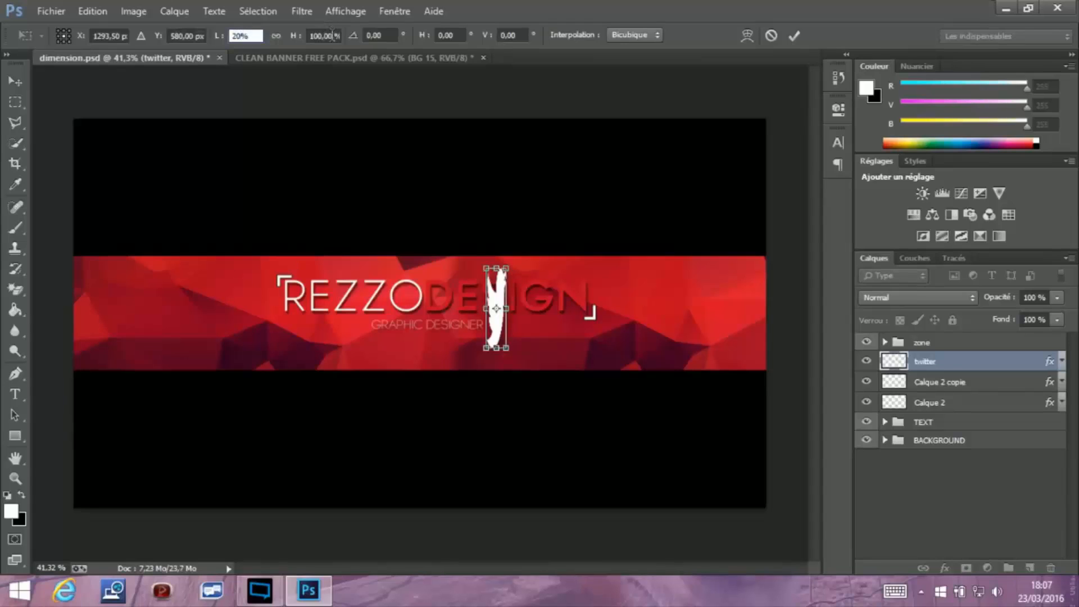
click(274, 36)
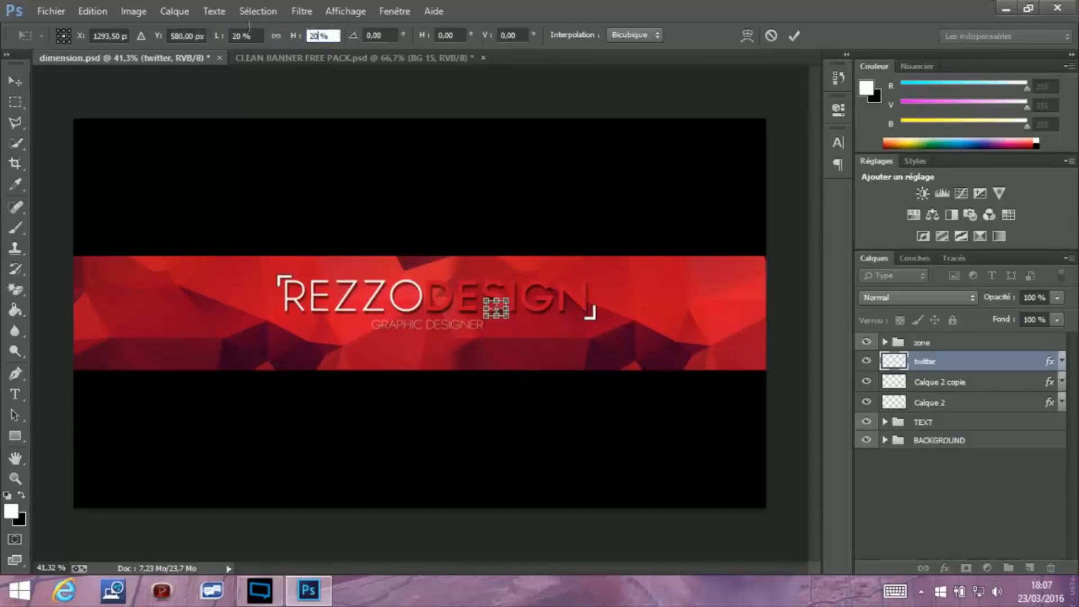
click(794, 36)
Move the Twitter bird below the DESIGN title, just above the lower edge of the red band
click(16, 478)
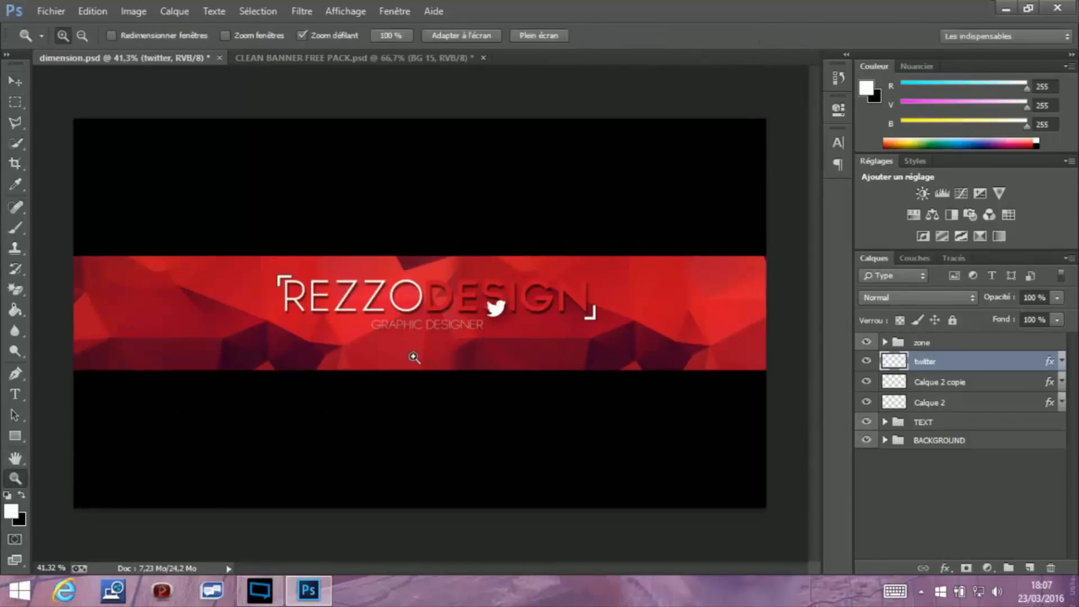
click(413, 357)
drag(593, 359, 549, 335)
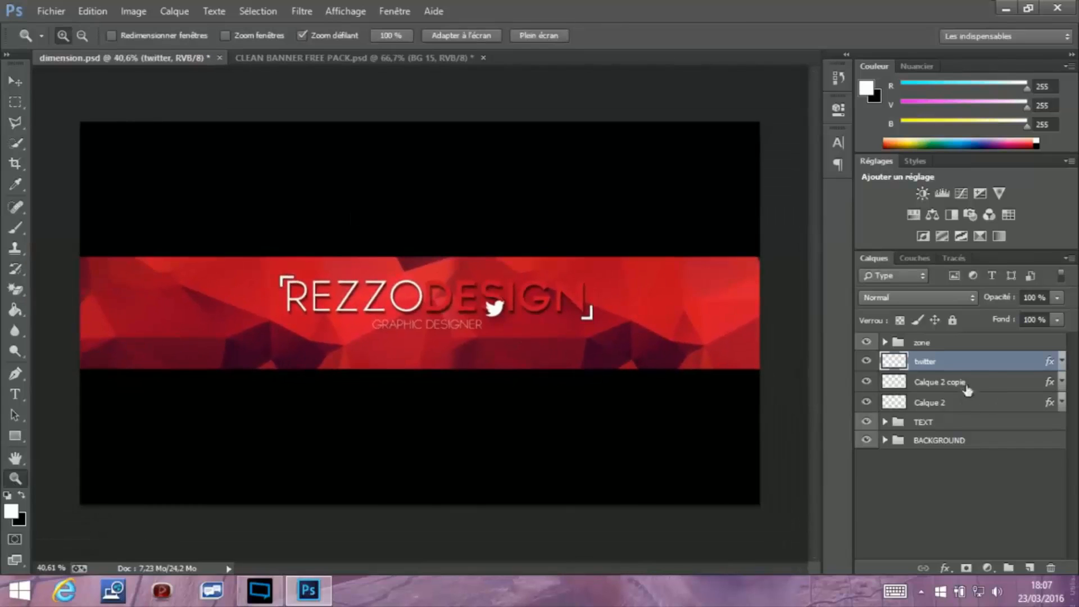
click(15, 81)
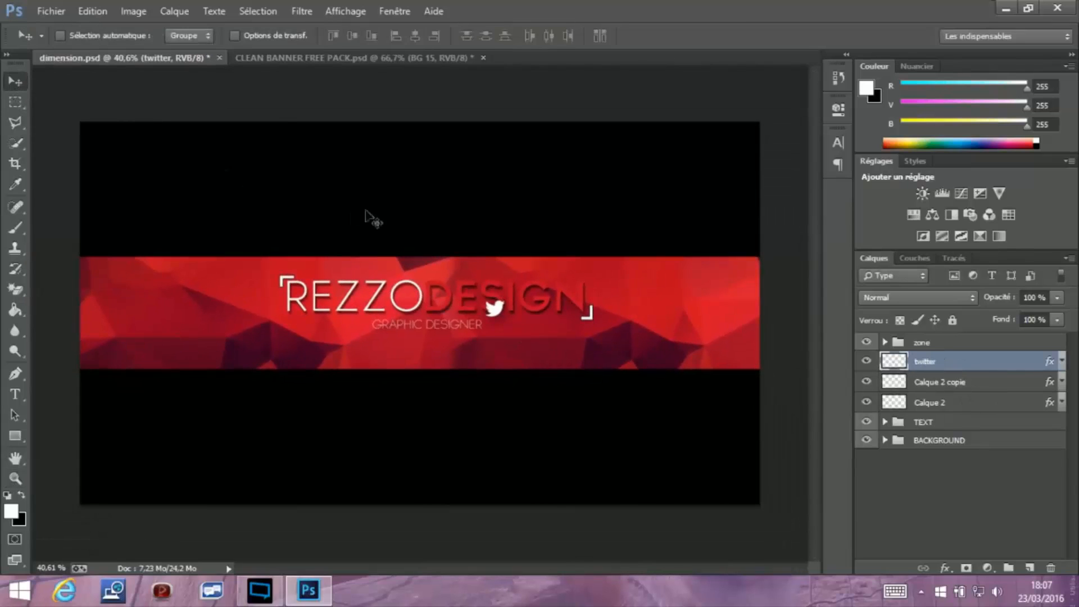
drag(492, 310, 636, 349)
click(15, 478)
click(14, 82)
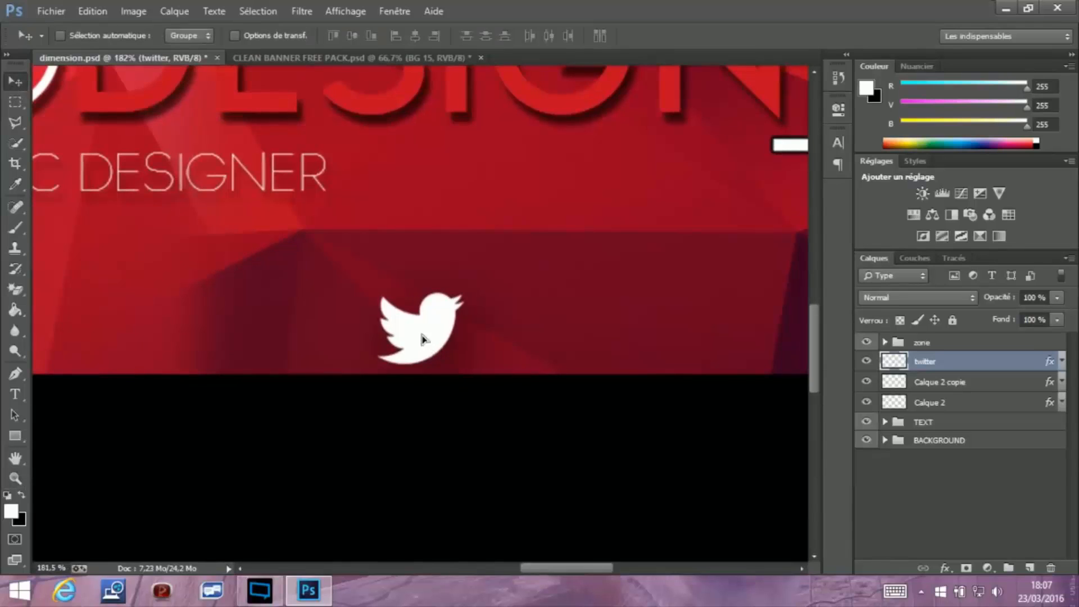
drag(431, 341, 434, 322)
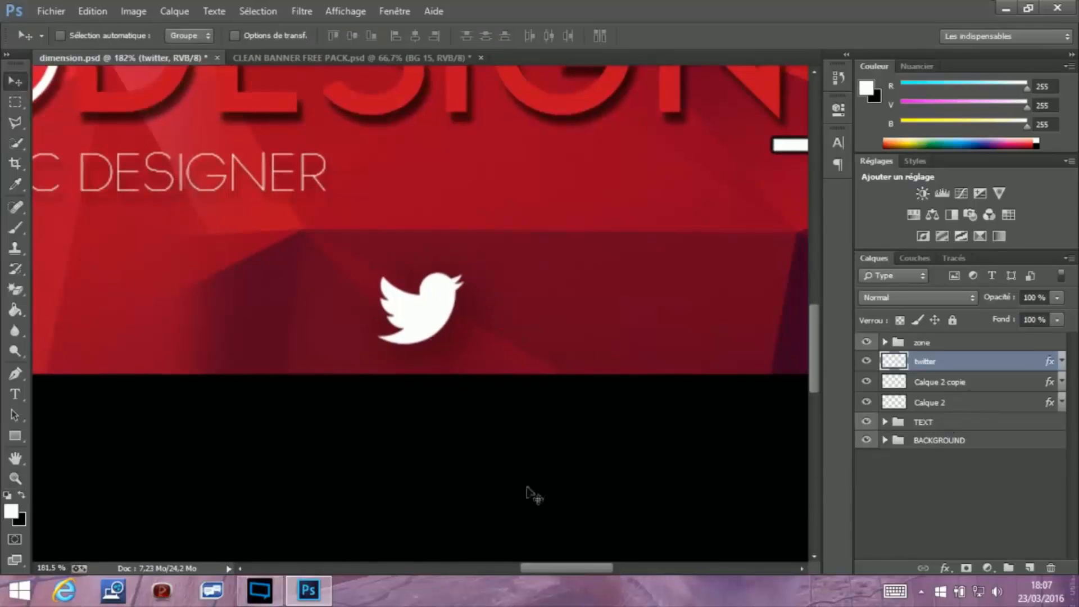
Add a text box beside the Twitter bird reading REZZO83, in TYPOGRAPH PRO UltraLight at 17 pt
click(21, 397)
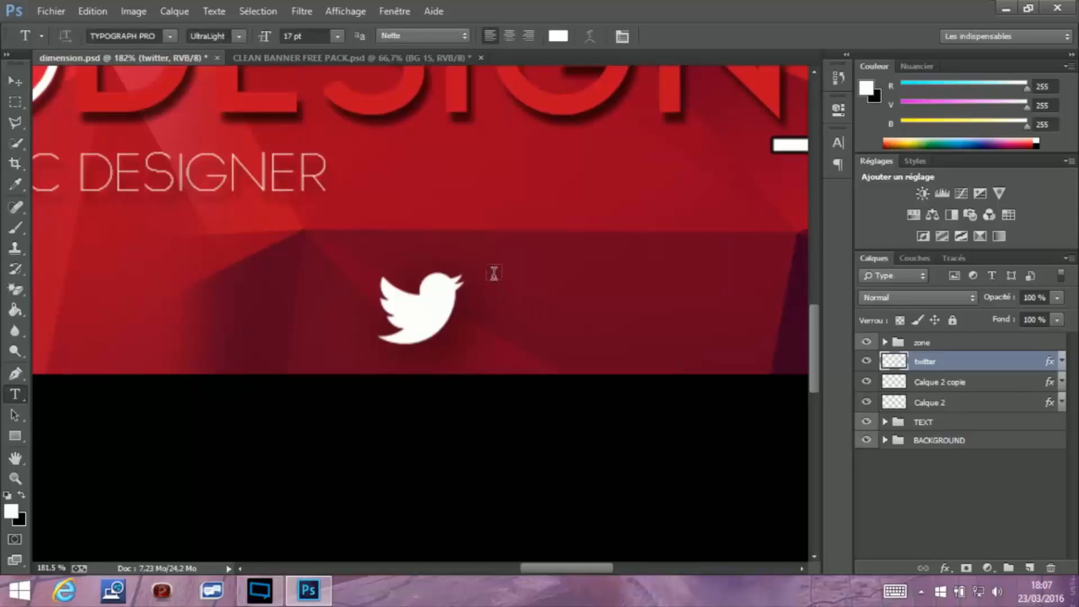
drag(494, 274, 697, 347)
text(e)
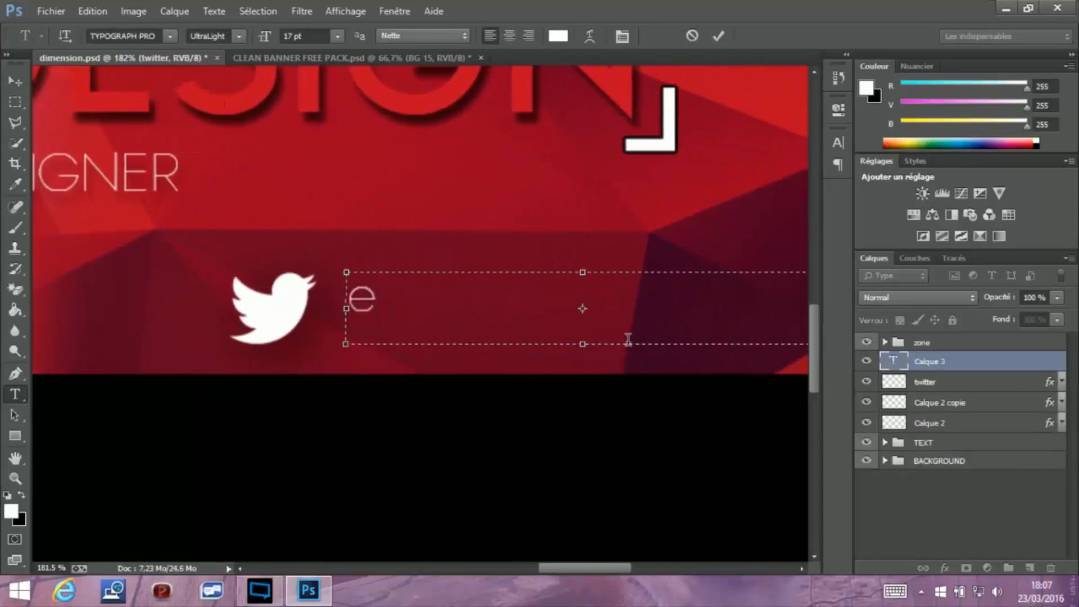
key(BackSpace)
text(r)
key(BackSpace)
text(RE)
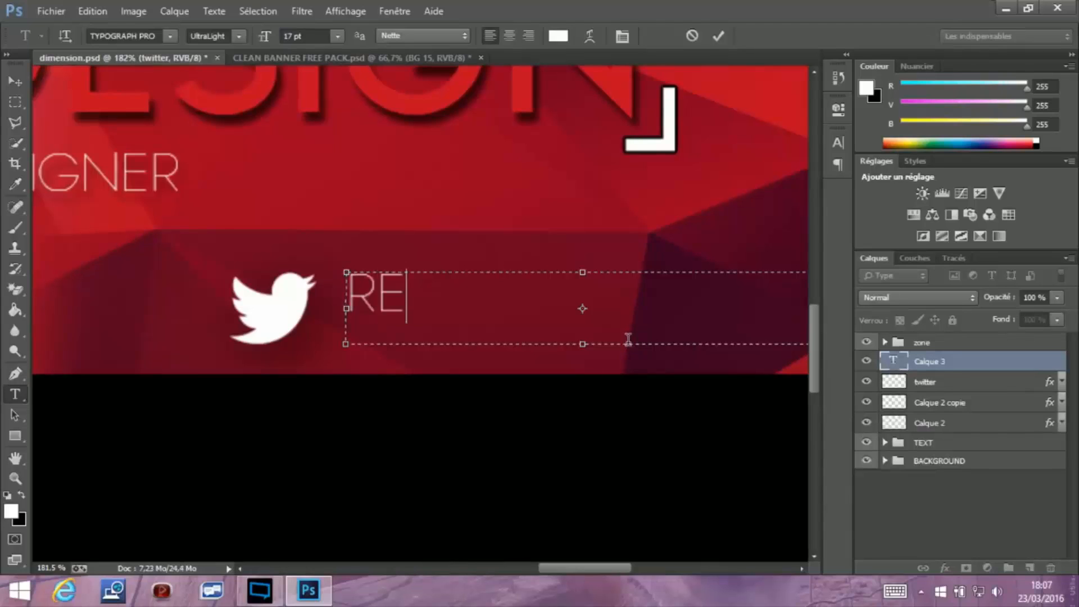
text(ZZO83)
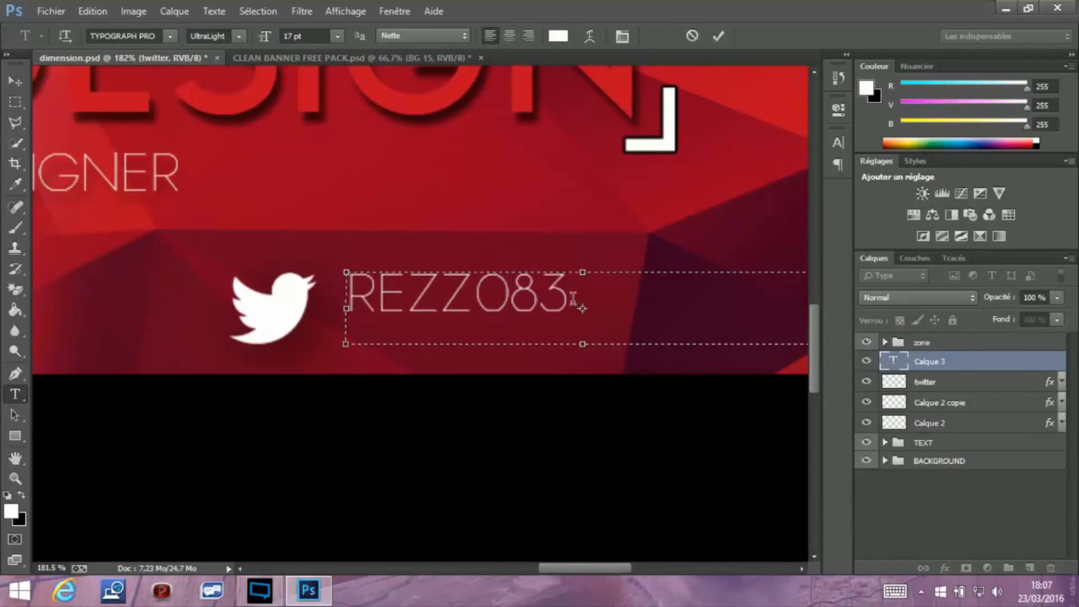
Change the REZZO83 text to the UltraLight Italic style and move it lower and closer to the Twitter bird
drag(573, 298, 325, 287)
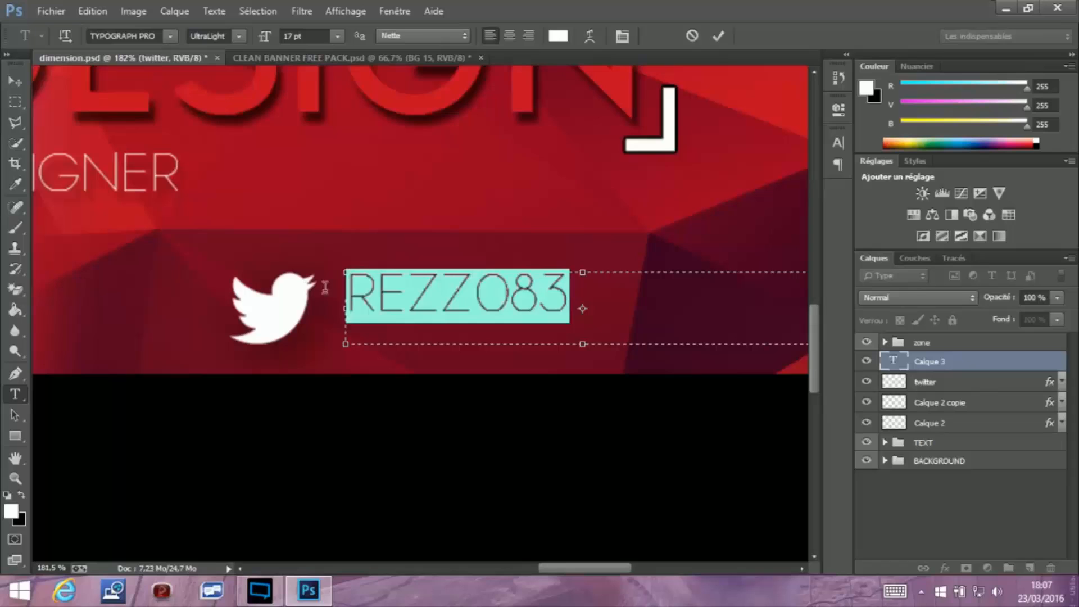
click(240, 38)
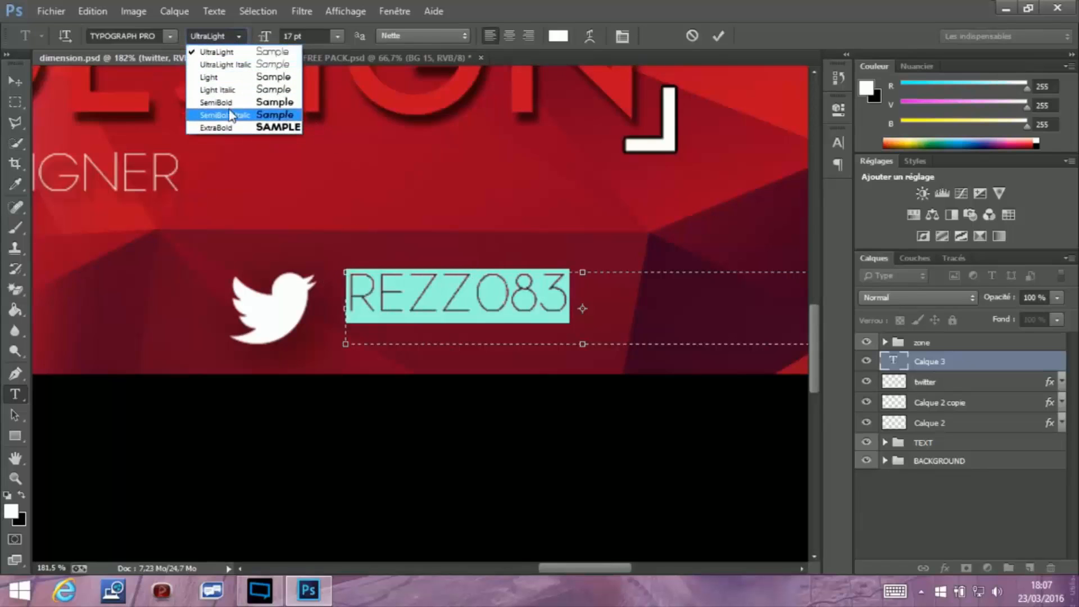
click(224, 90)
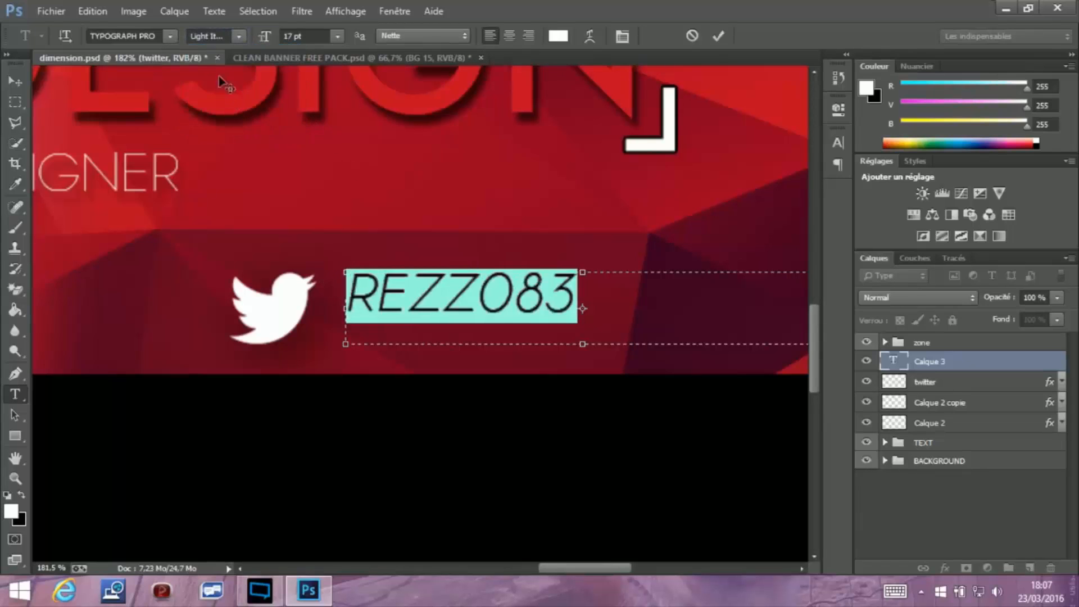
click(239, 36)
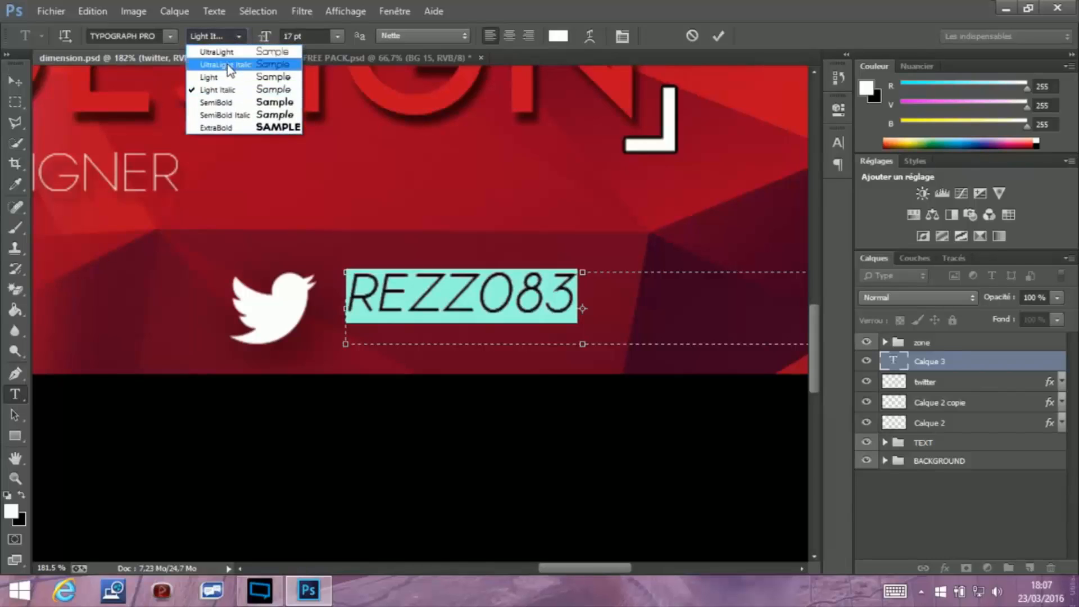
click(225, 64)
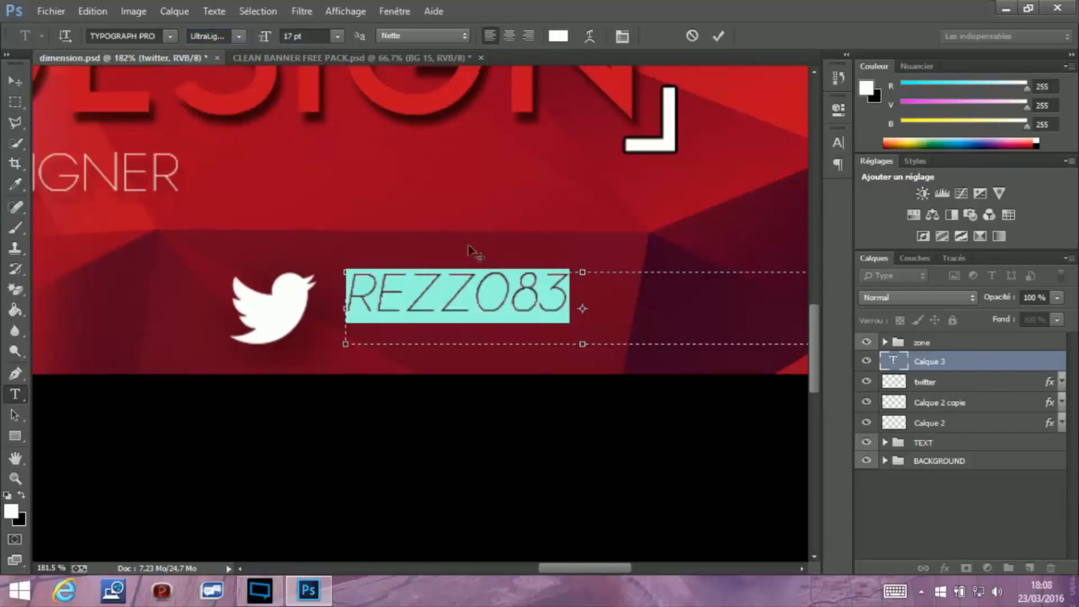
click(480, 292)
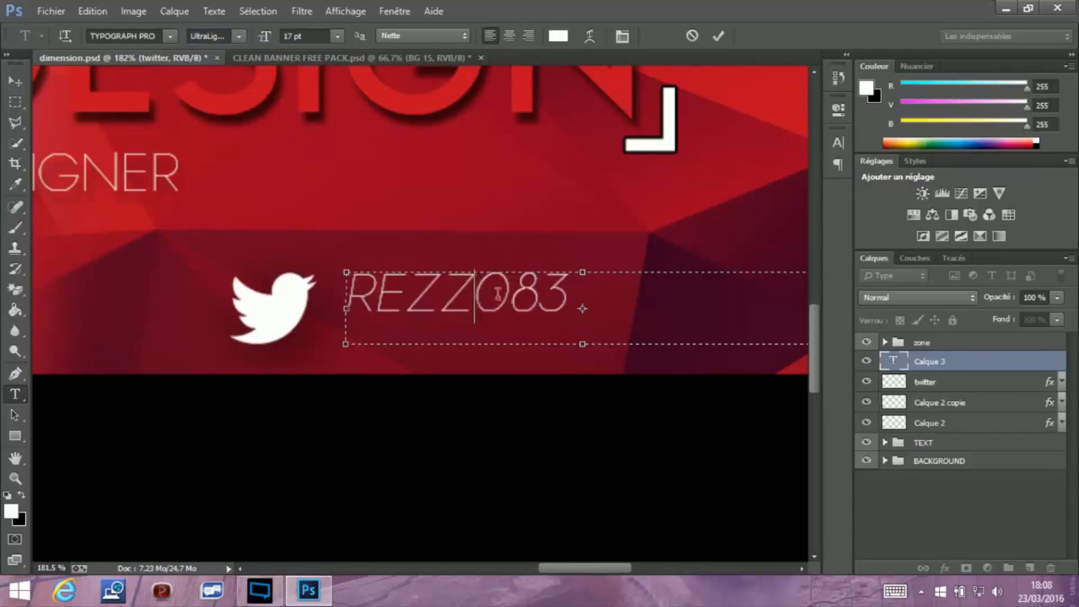
click(719, 36)
key(v)
drag(428, 292, 416, 321)
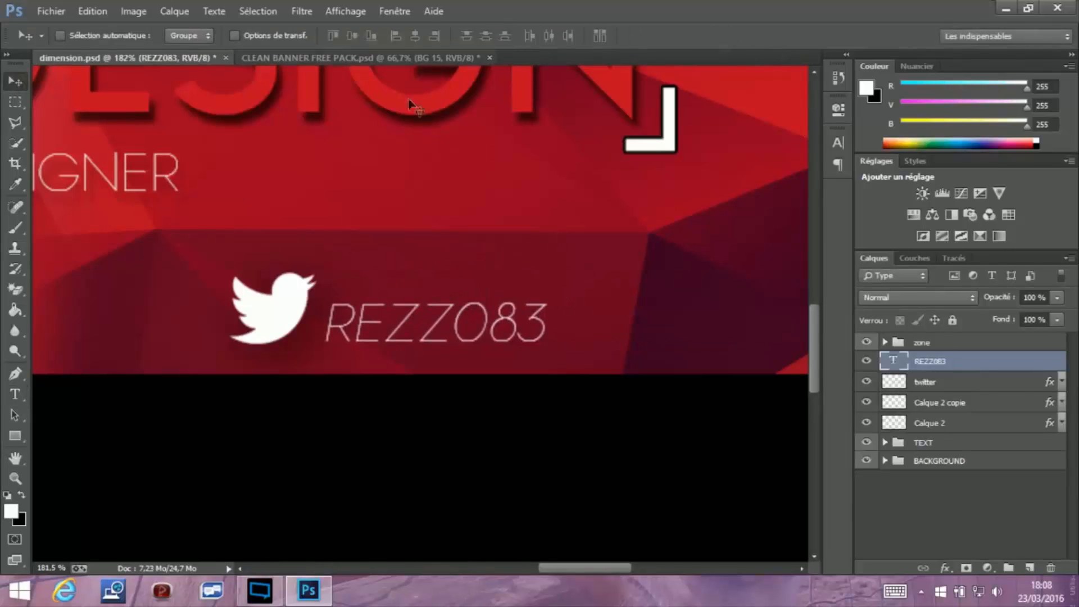
Show the rulers and place a horizontal guide along the base of the Twitter bird
click(336, 12)
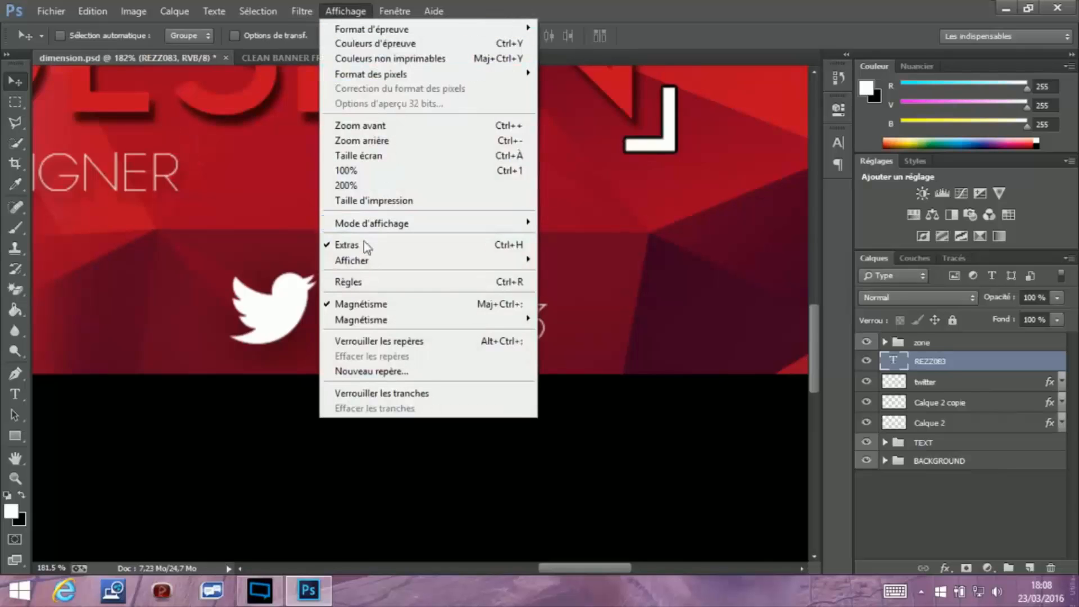
click(349, 282)
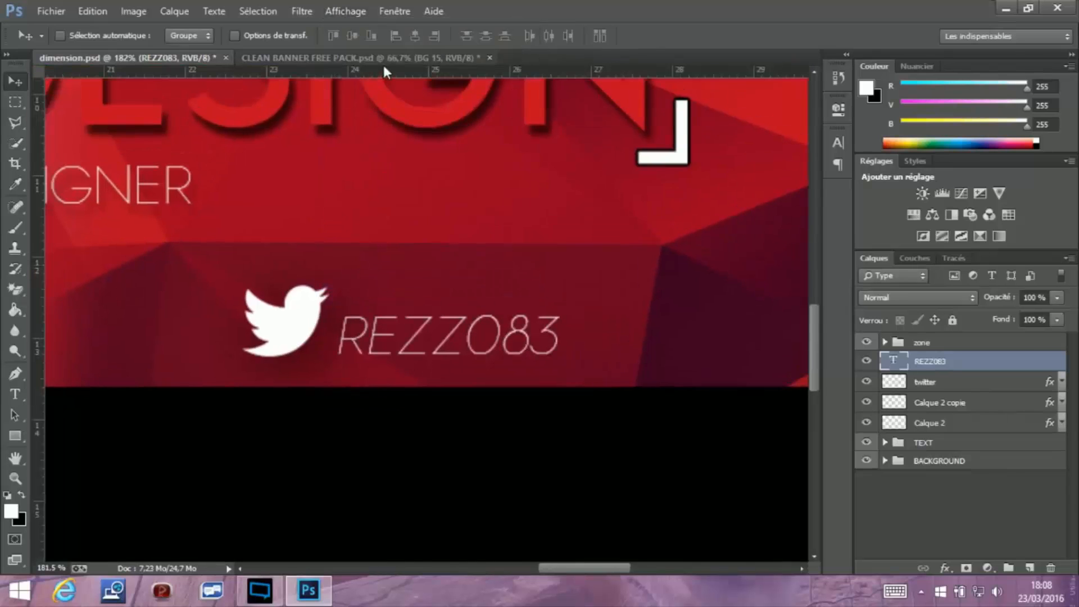
drag(383, 71, 373, 361)
click(15, 478)
drag(272, 342, 373, 365)
Nudge the REZZO83 text down so its baseline sits on the horizontal guide
key(v)
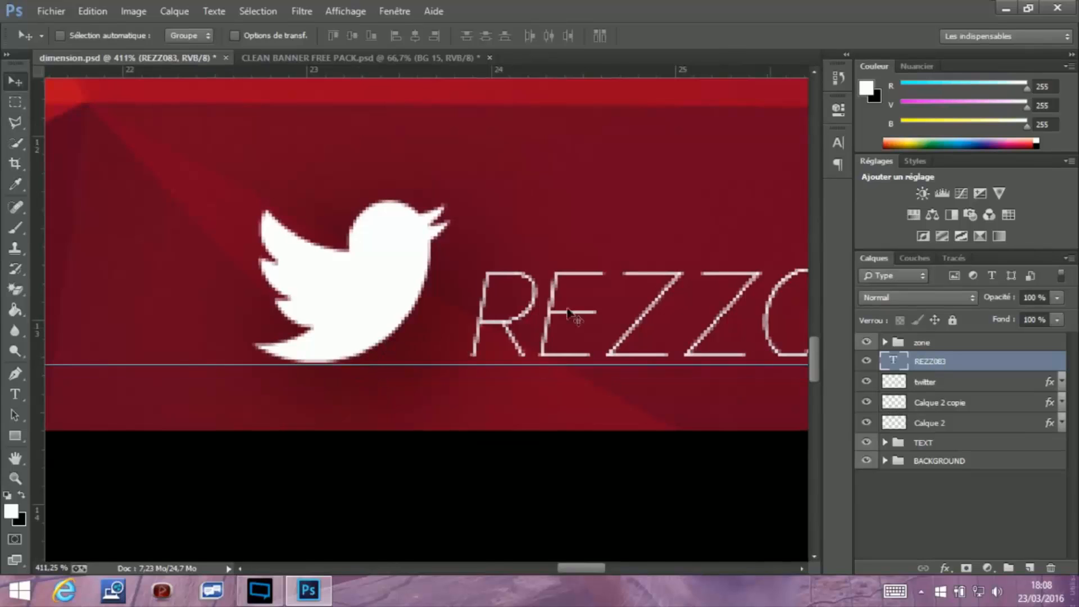
drag(577, 322, 581, 330)
click(15, 477)
drag(283, 349, 243, 335)
drag(363, 304, 206, 140)
click(25, 83)
Place the fb image from the GFX, VFX folder into the banner and scale it to about 54%
click(50, 11)
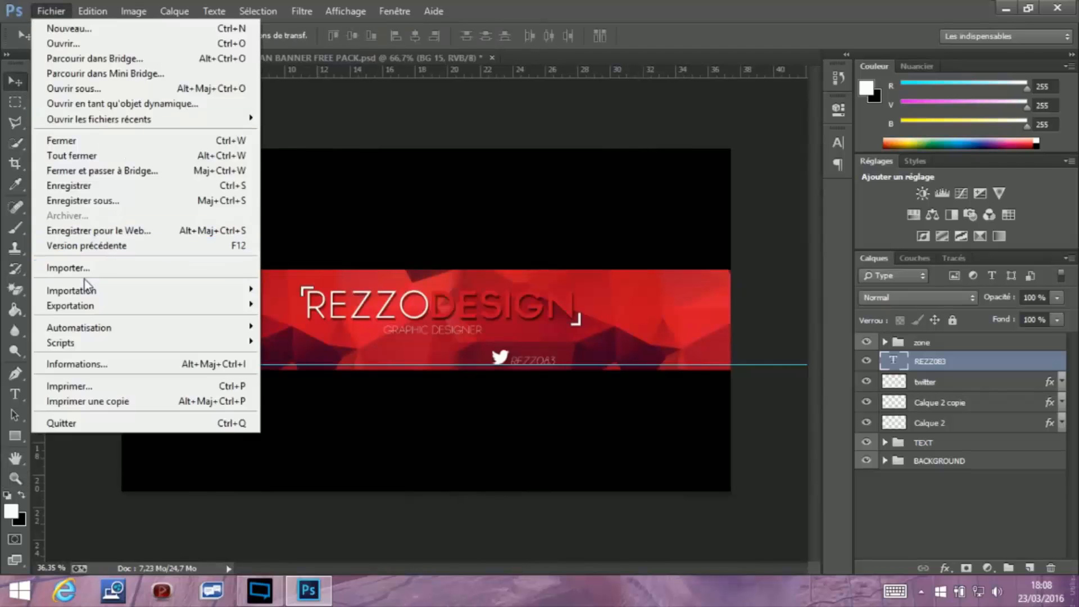
click(96, 265)
click(185, 331)
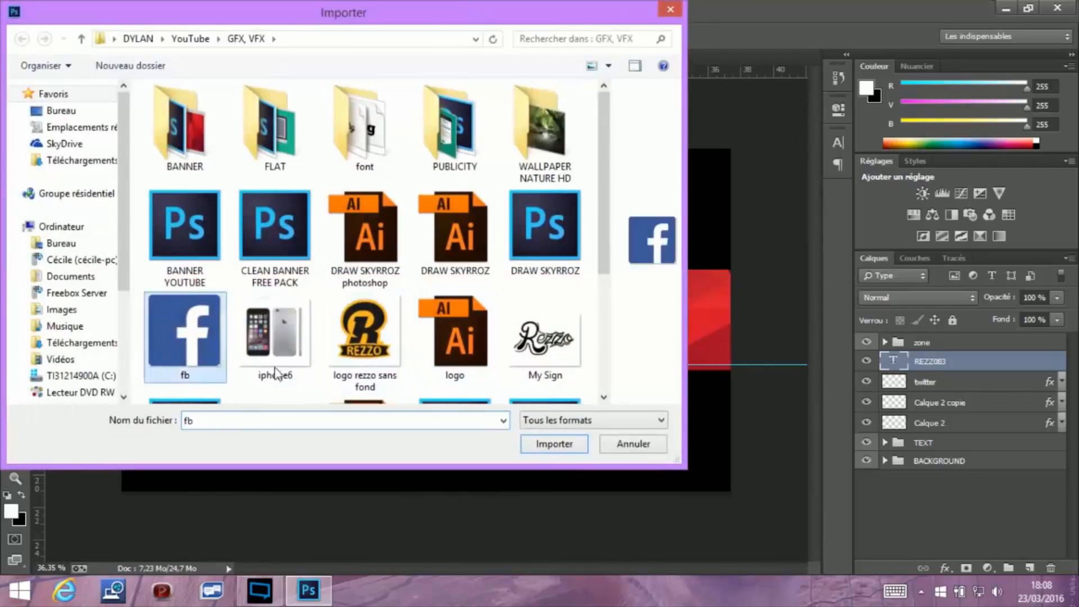
click(554, 444)
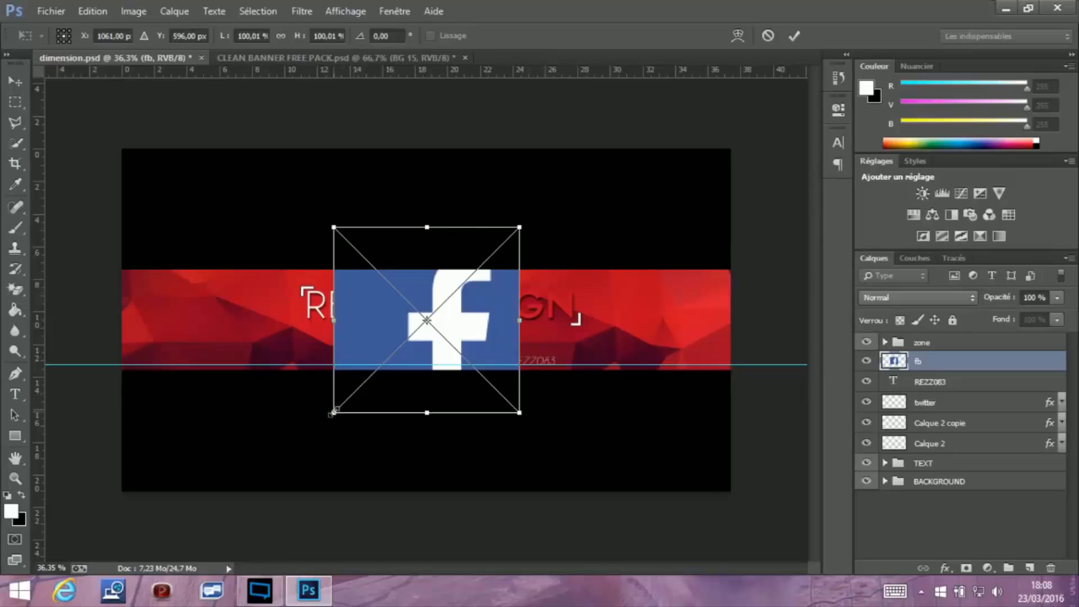
drag(331, 413, 409, 337)
drag(456, 310, 401, 339)
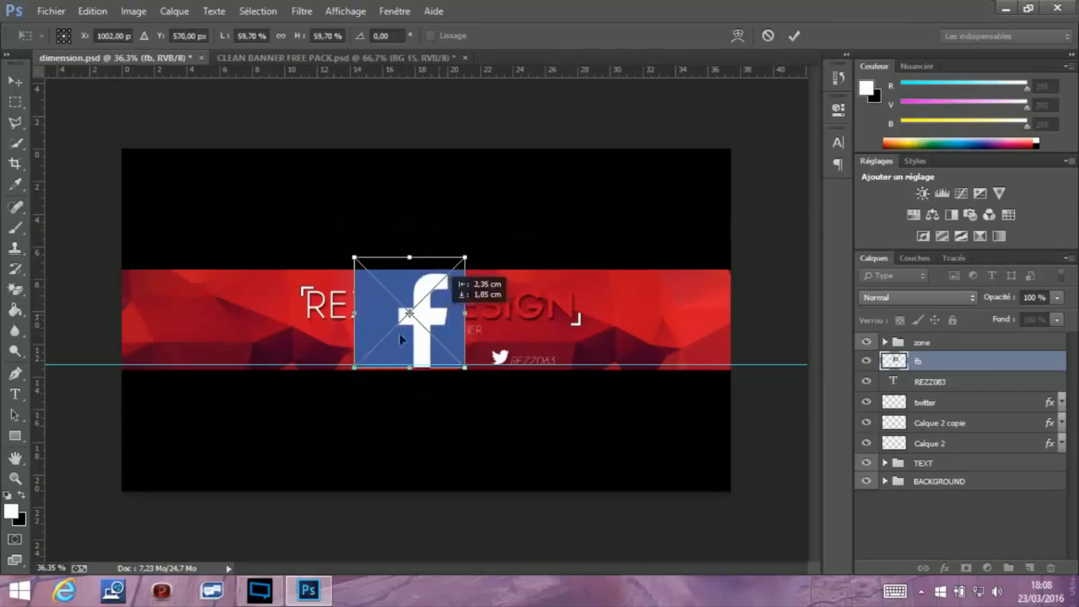
drag(354, 368, 364, 358)
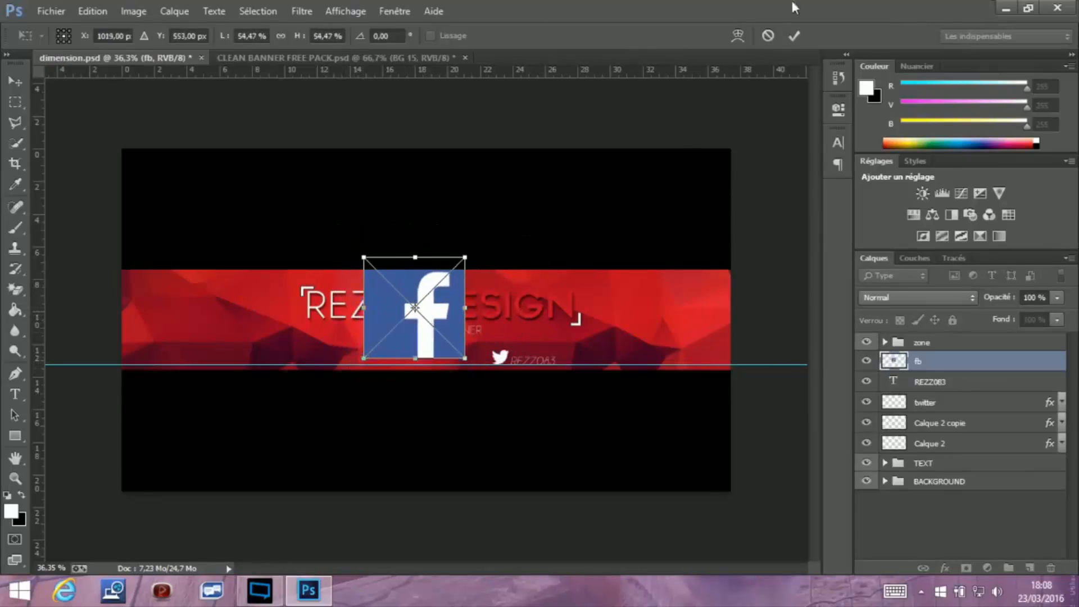
click(794, 36)
Rasterize the fb layer and erase its blue background with the Magic Eraser at tolerance 32
right_click(944, 363)
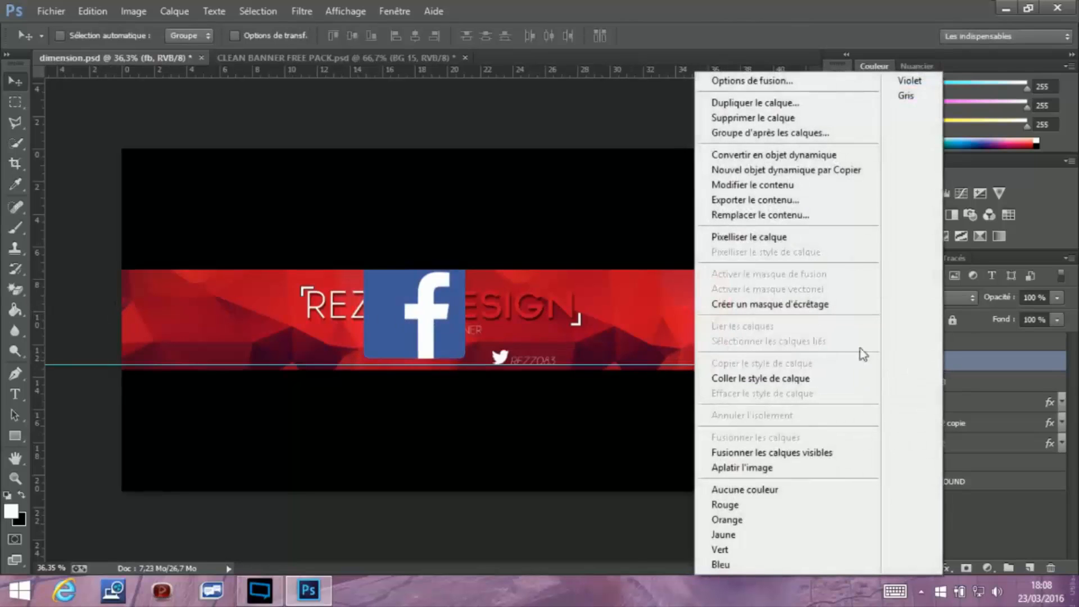
click(755, 236)
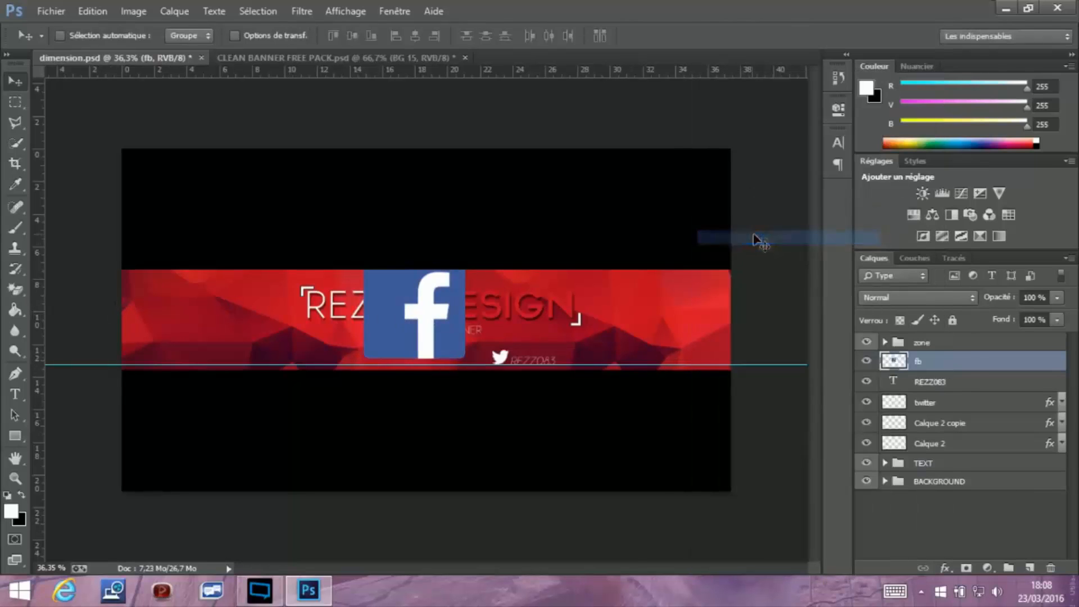
click(20, 288)
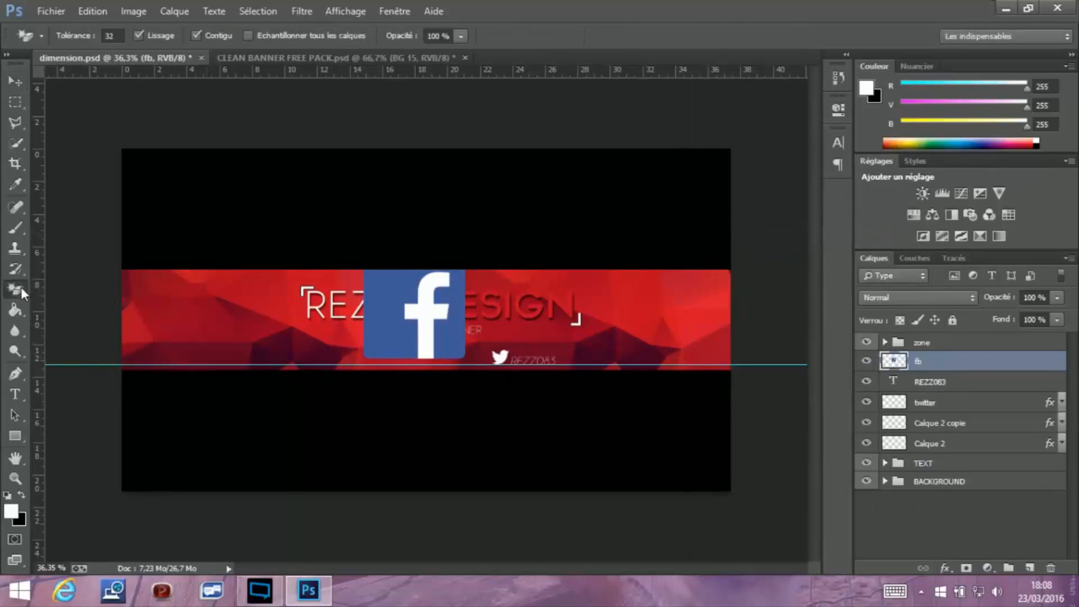
click(382, 306)
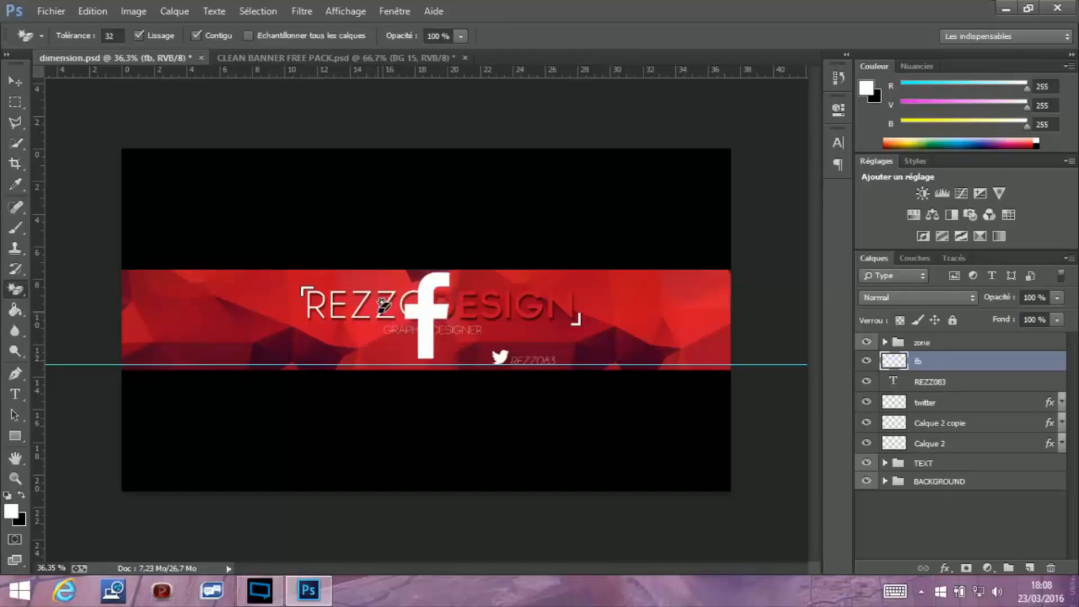
Scale the white Facebook f to 20% in width and height
click(15, 81)
key(ctrl+t)
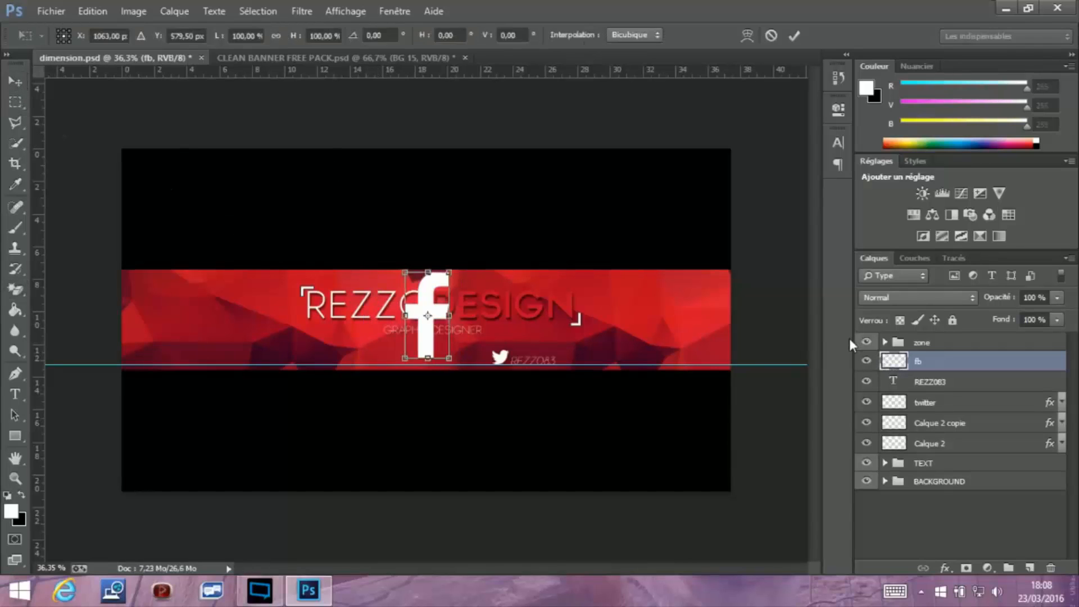
click(245, 36)
text(20)
key(Tab)
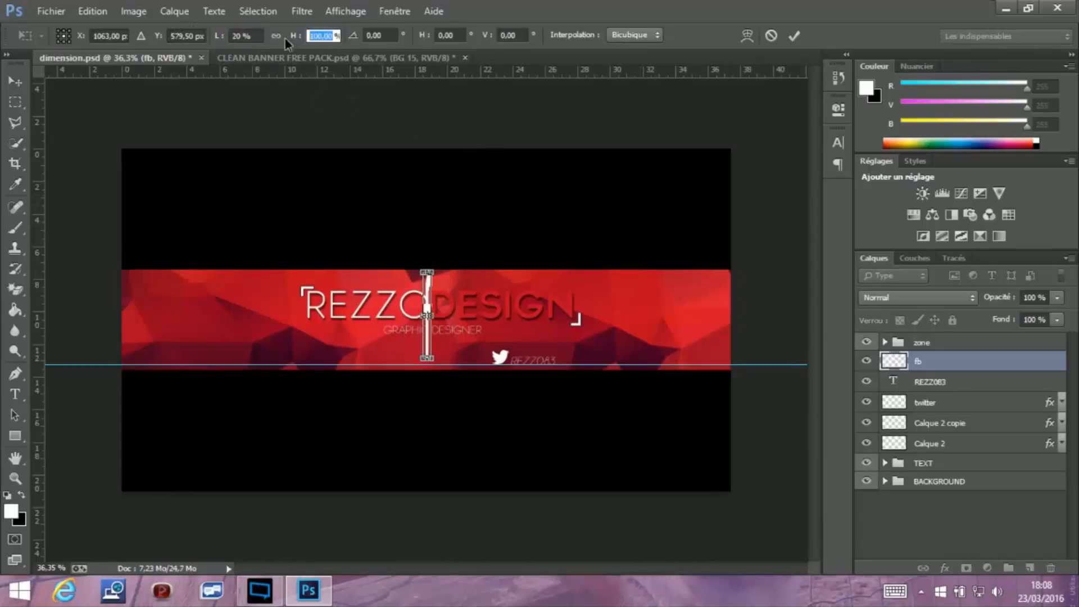
text(20)
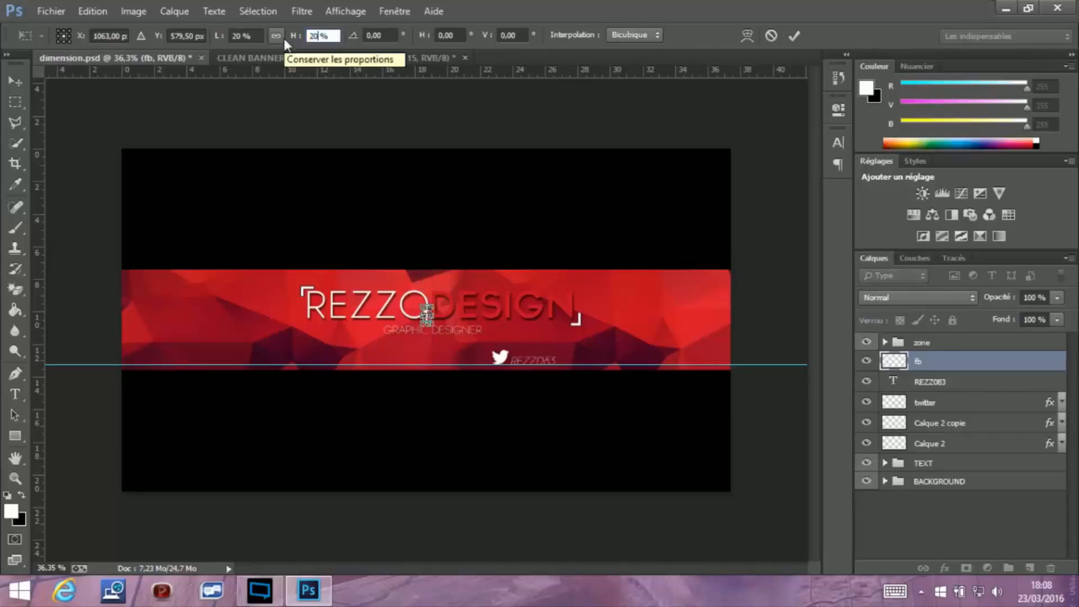
click(794, 35)
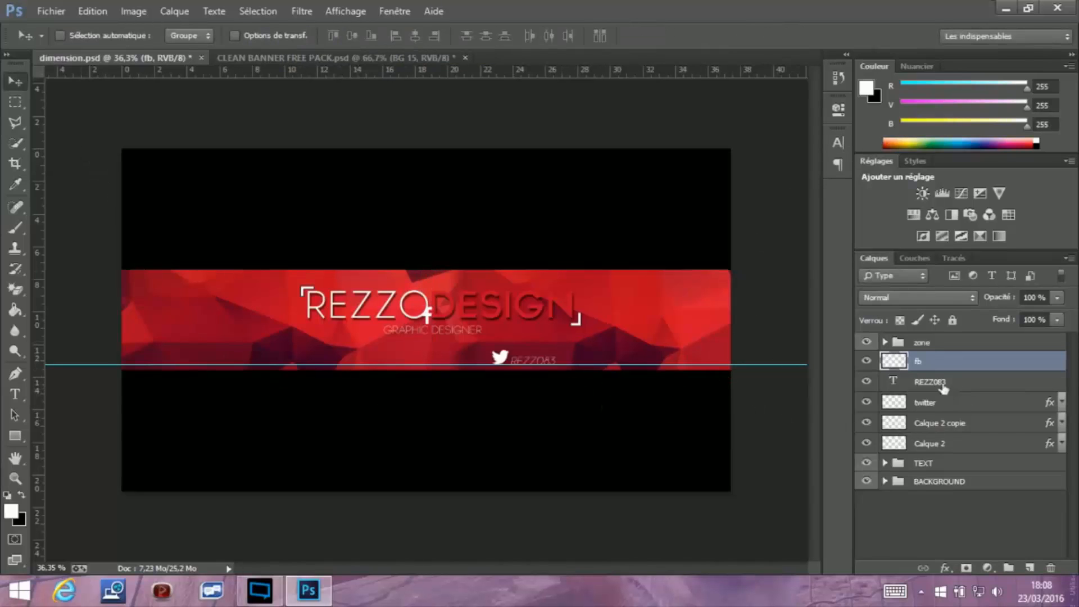
Move the Facebook f below the opening corner bracket and set a vertical guide flush with the bracket's outer edge
drag(430, 314, 441, 206)
click(15, 478)
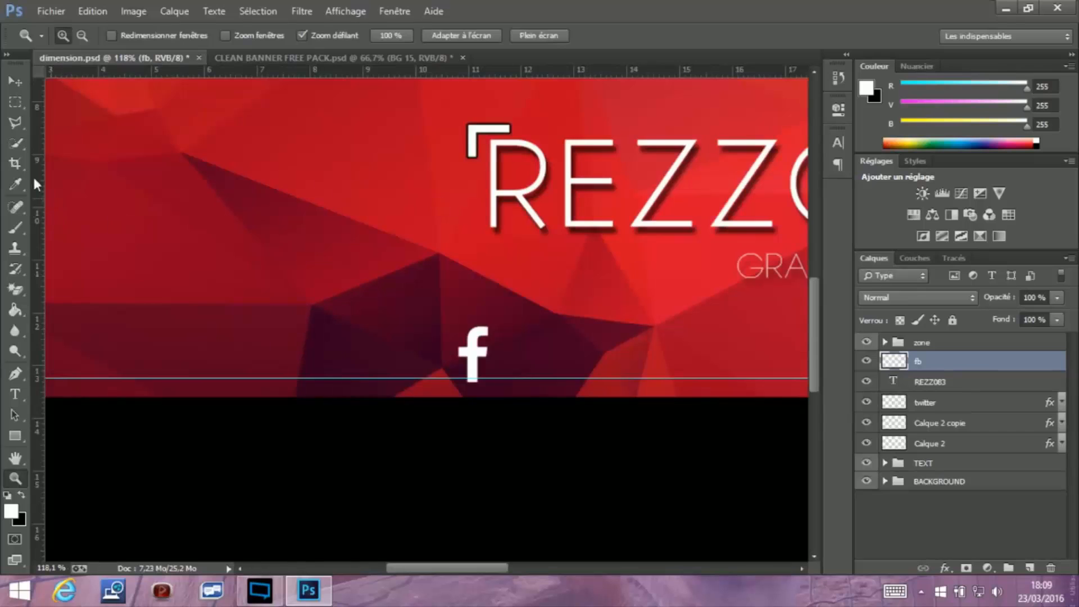
click(15, 82)
drag(42, 158, 462, 135)
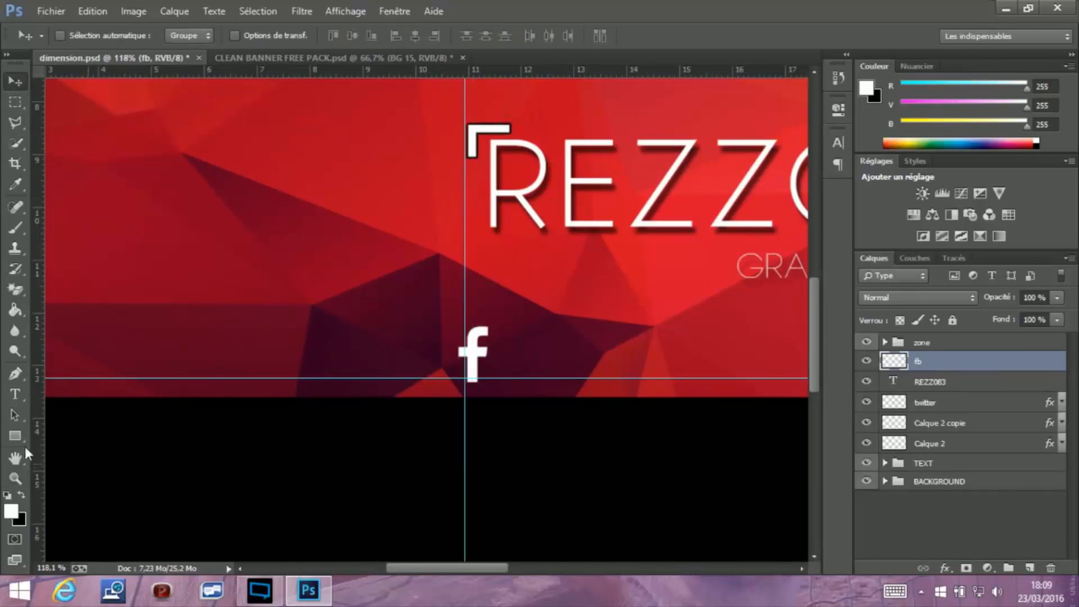
click(16, 478)
drag(432, 234, 477, 253)
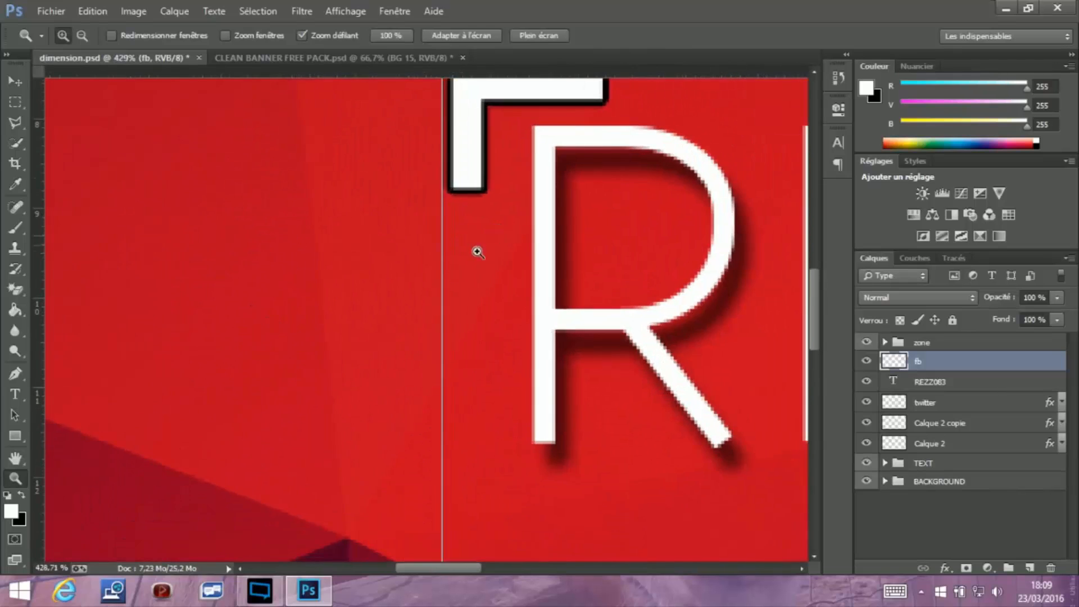
scroll(478, 252, up, 3)
key(v)
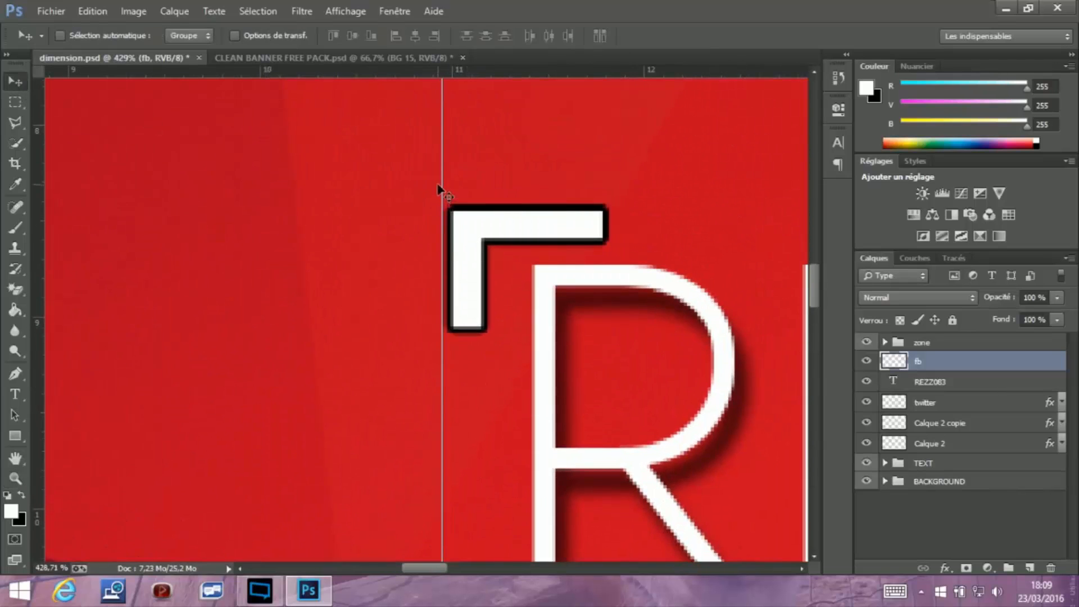
drag(445, 185, 448, 183)
Align the Facebook f so its outer edge and base touch the intersection of the vertical and horizontal guides
scroll(525, 421, down, 8)
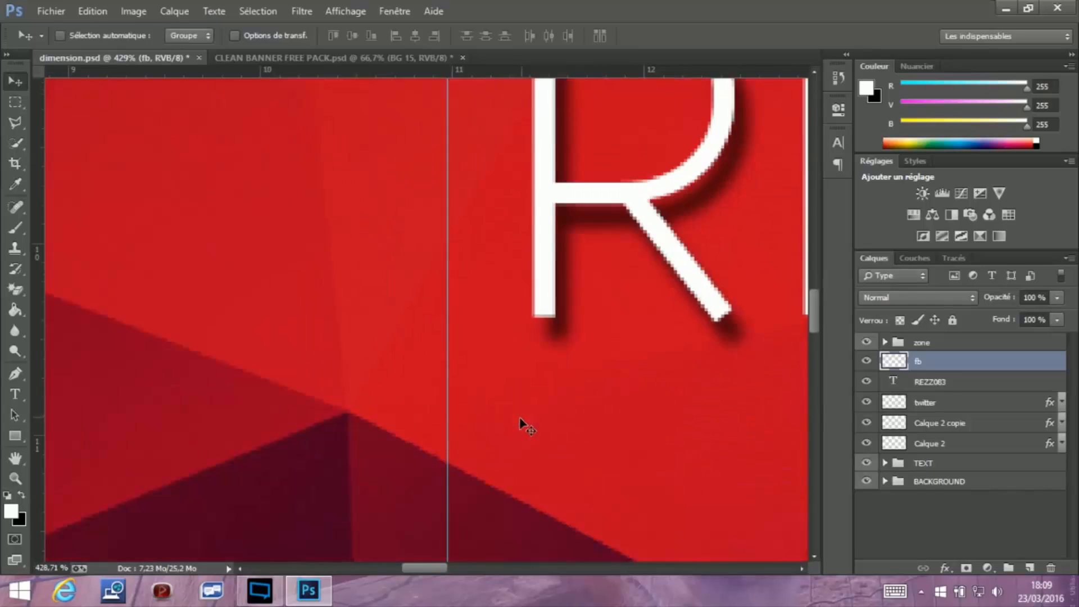
scroll(518, 418, down, 4)
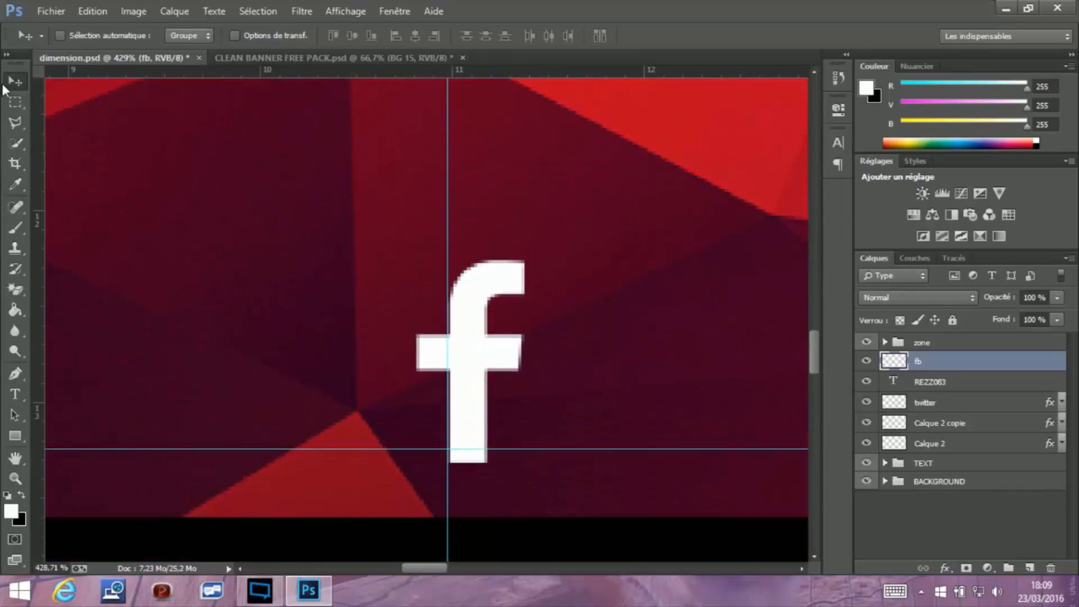
drag(489, 392, 501, 376)
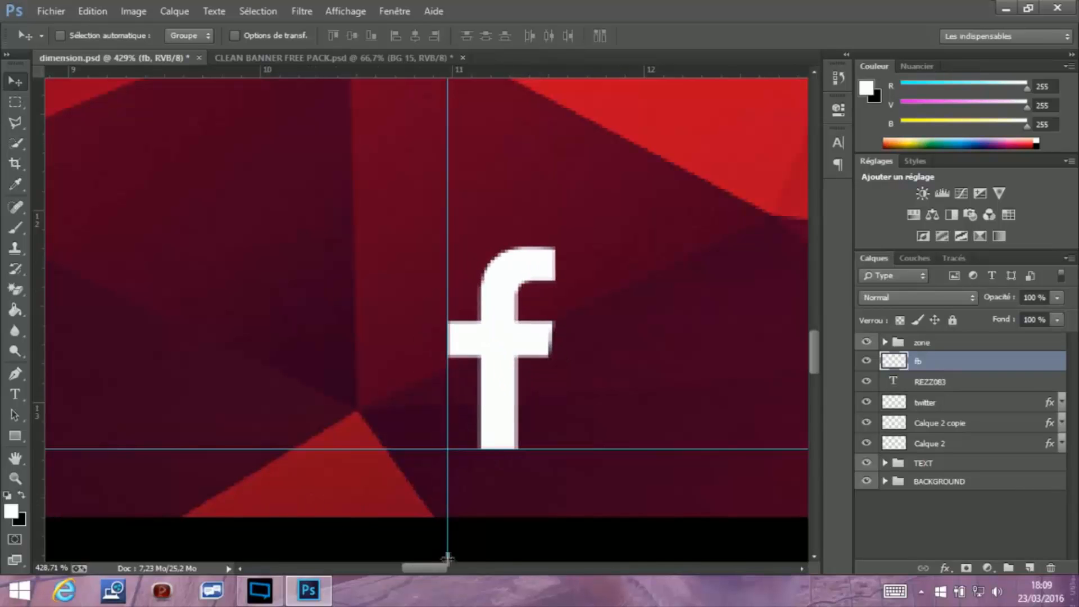
drag(431, 569, 439, 569)
click(15, 480)
drag(477, 363, 365, 371)
drag(512, 352, 431, 348)
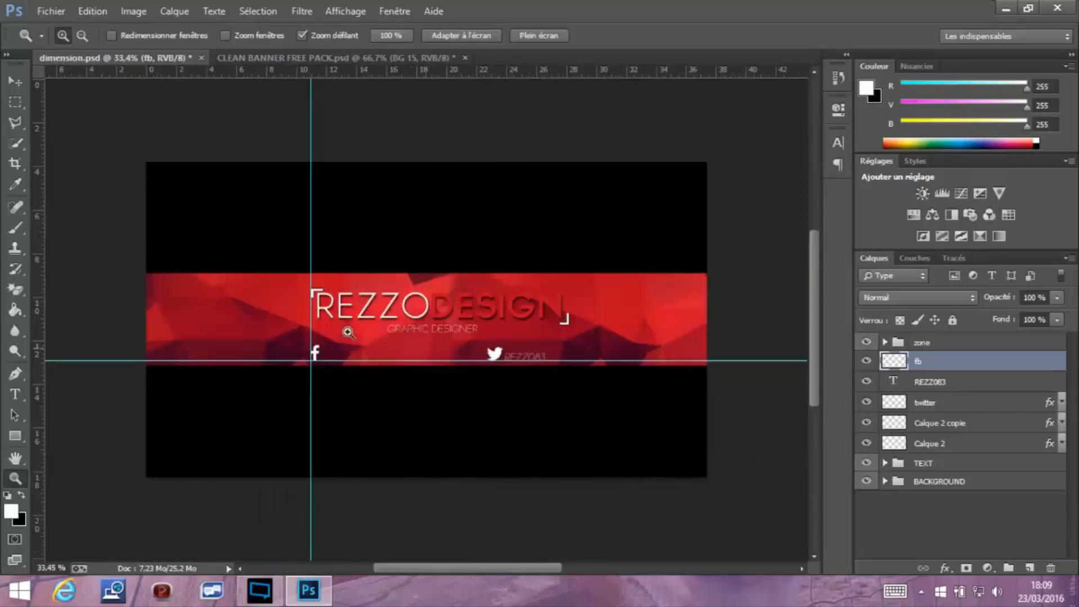
Duplicate the REZZO83 text layer and place the copy beside the Facebook f on the horizontal guide
key(v)
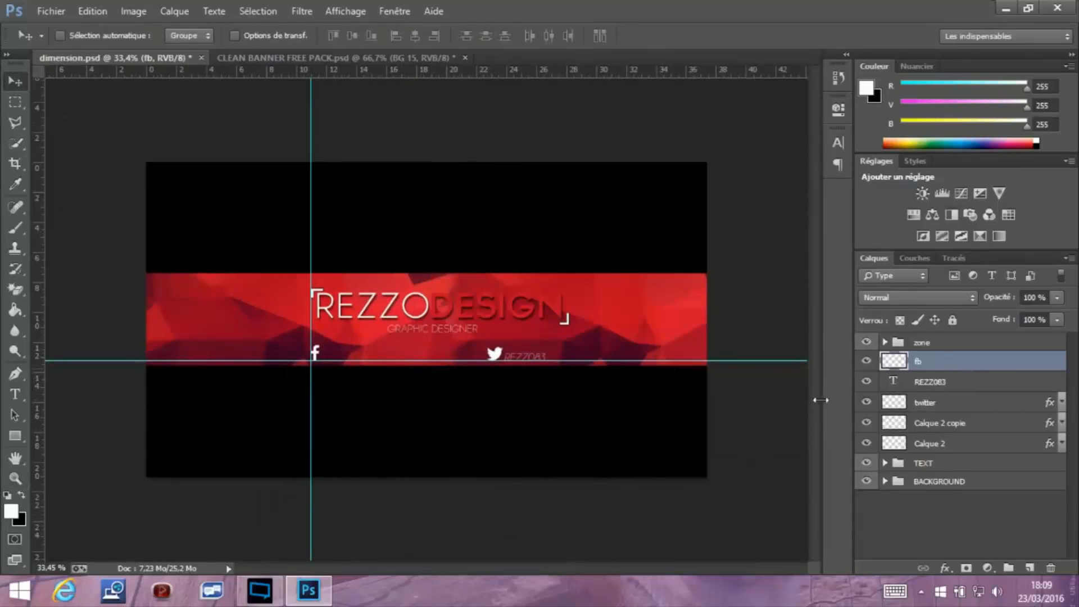
click(944, 387)
key(ctrl+j)
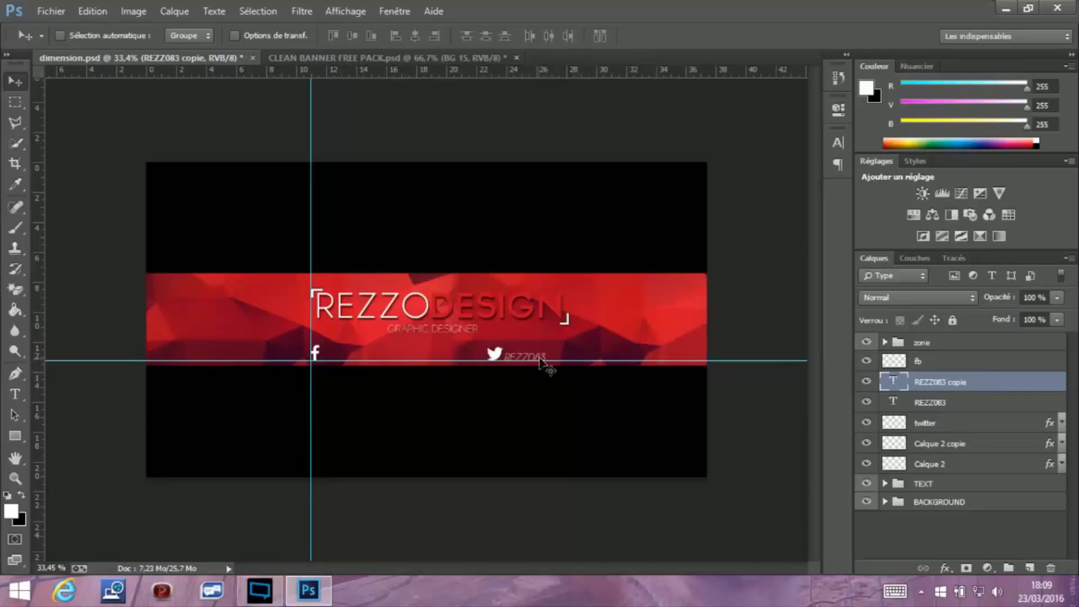
drag(537, 362, 355, 361)
Replace the duplicated text beside the Facebook f with the Facebook account name
double_click(892, 383)
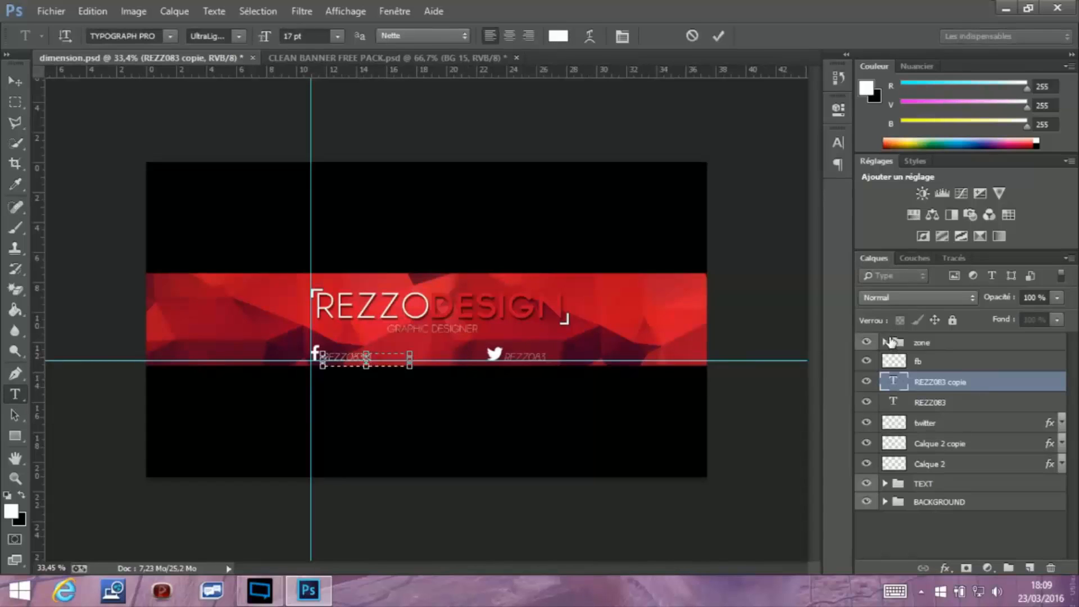
drag(391, 355, 269, 357)
key(BackSpace)
click(718, 37)
key(v)
Add a second vertical guide flush with the outer edge of the closing corner bracket after DESIGN
drag(39, 245, 571, 240)
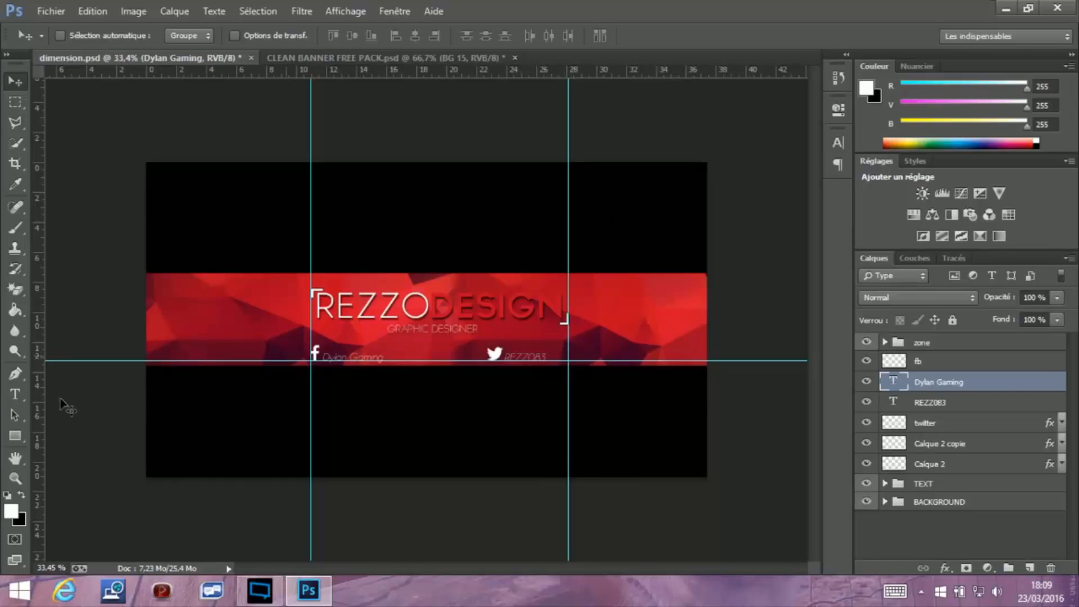
click(15, 478)
drag(559, 293, 662, 302)
scroll(662, 301, up, 1)
drag(666, 398, 714, 398)
scroll(710, 393, down, 3)
click(15, 82)
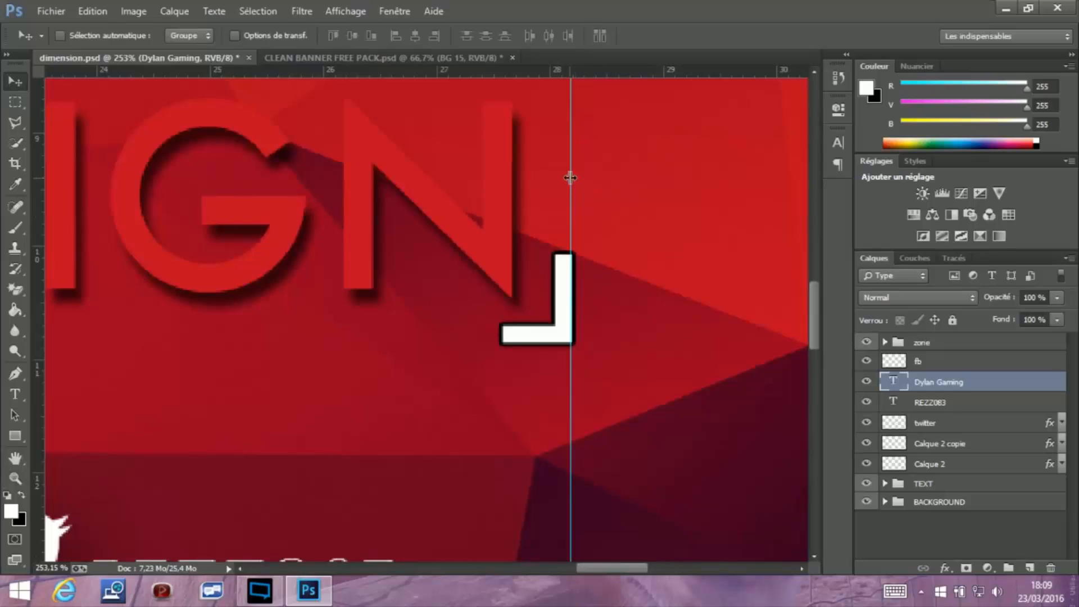
drag(570, 178, 578, 180)
Shift the twitter icon and REZZO83 text together so the text ends at the closing bracket's vertical guide
scroll(585, 332, down, 4)
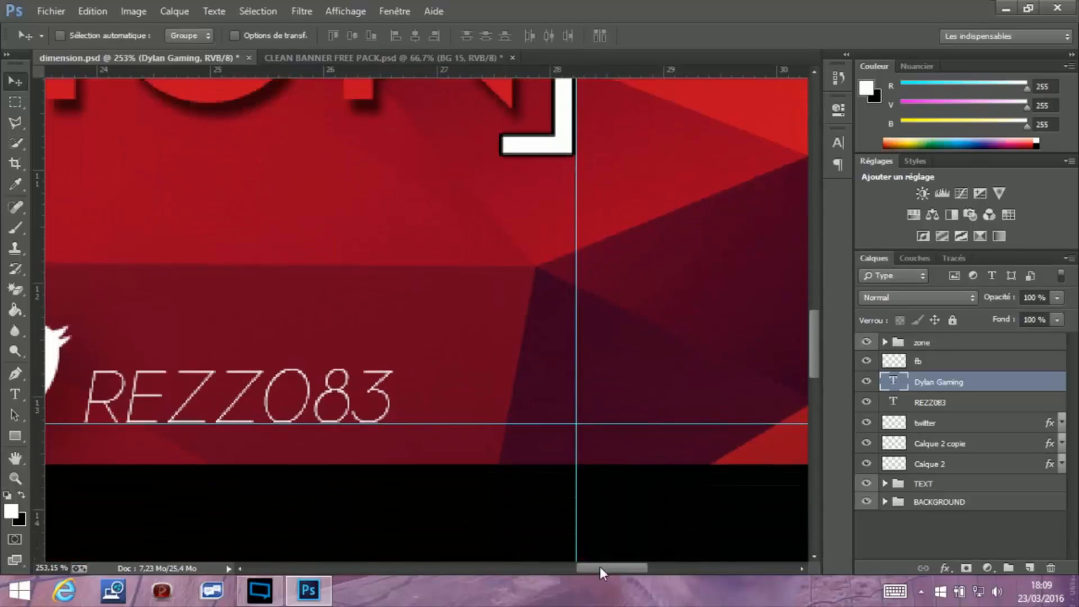
scroll(599, 566, left, 3)
click(943, 429)
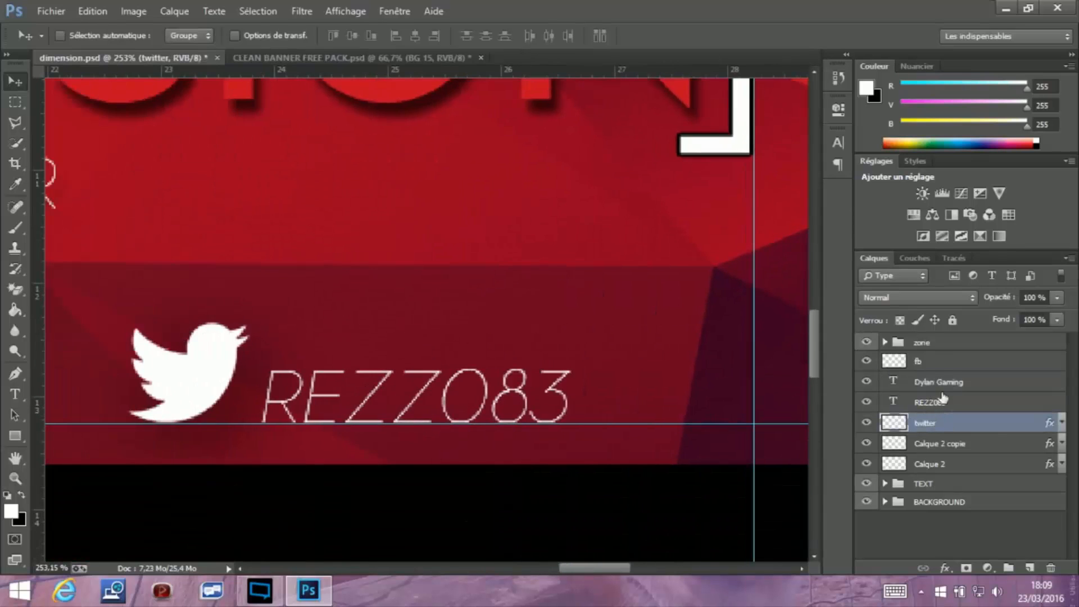
shift+click(944, 405)
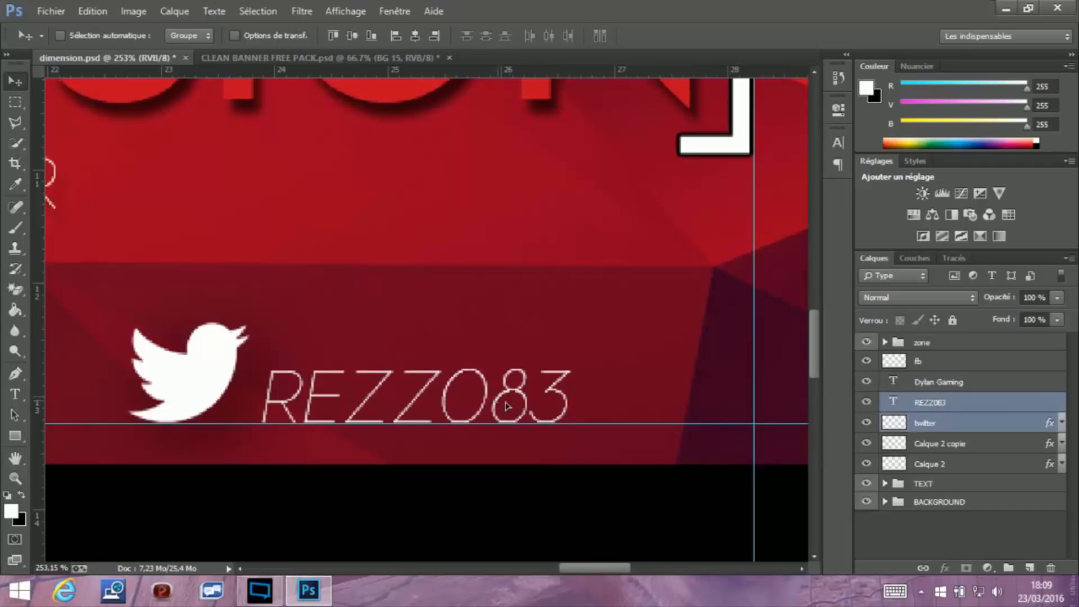
drag(507, 406, 682, 414)
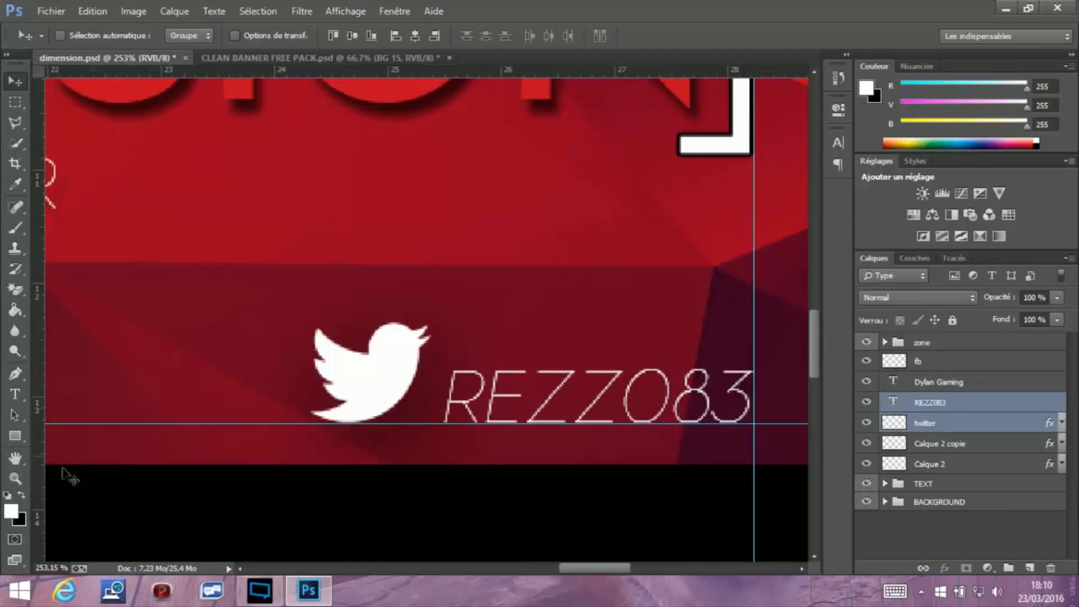
key(z)
scroll(264, 390, down, 10)
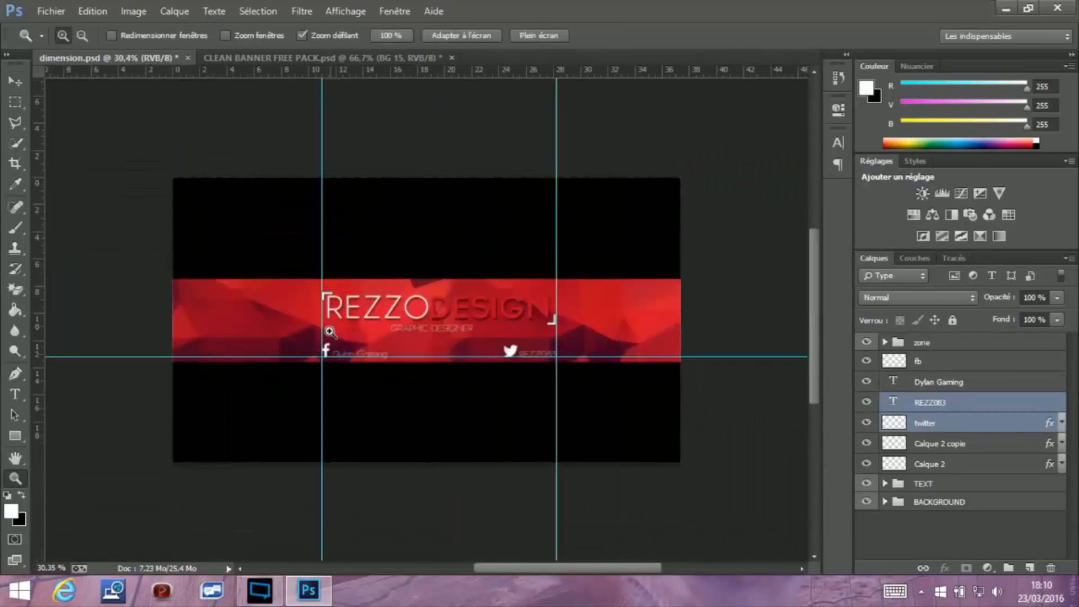
scroll(394, 327, up, 1)
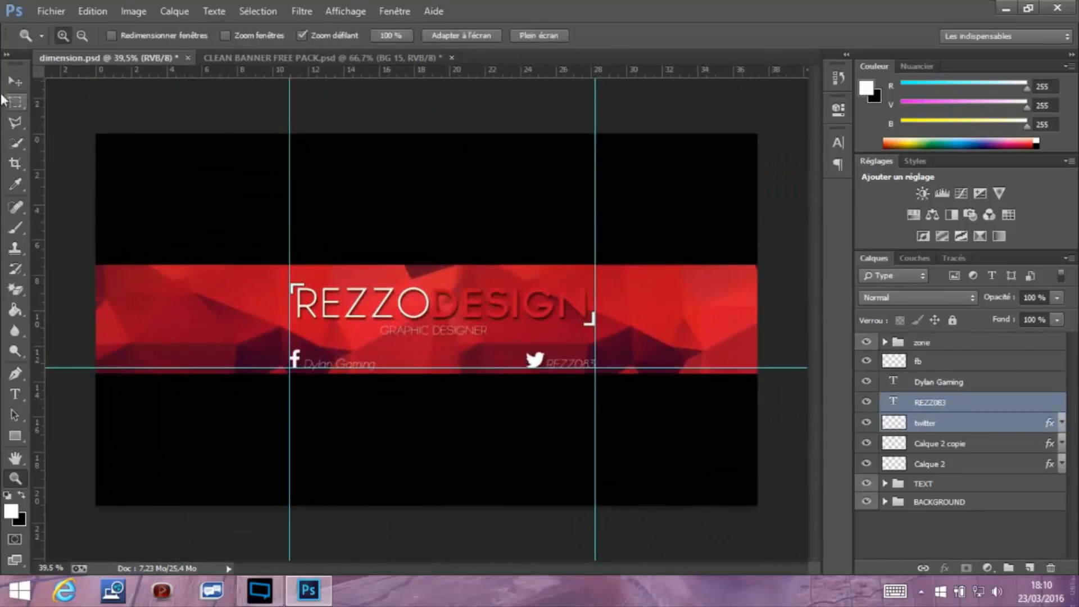
Remove the two vertical guides and the horizontal guide from the banner
click(14, 82)
drag(291, 209, 37, 191)
drag(593, 301, 822, 298)
drag(664, 368, 675, 587)
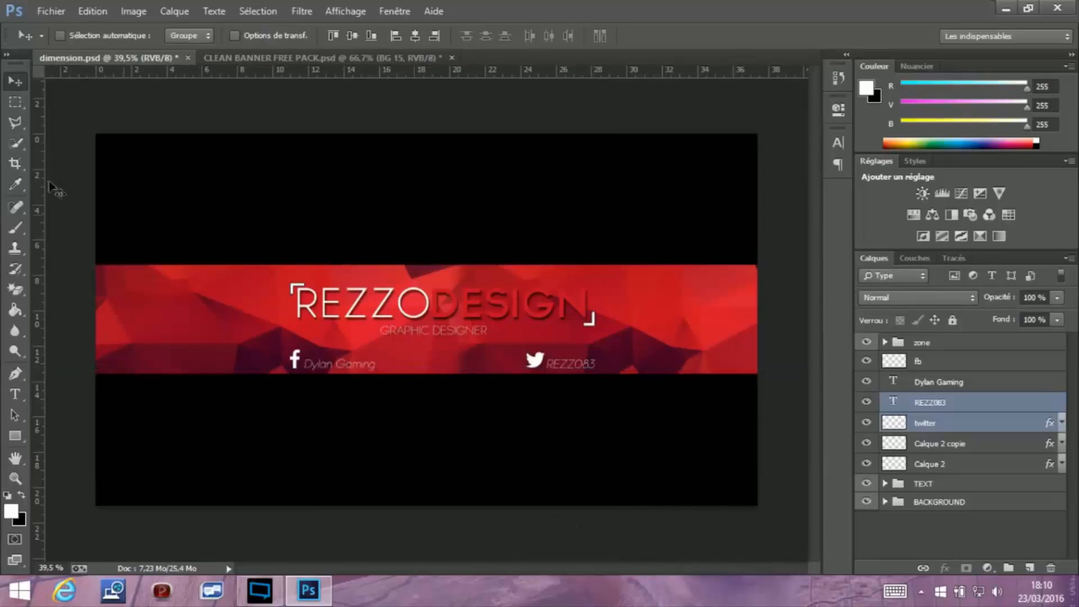
Group the fb and twitter layers with their two contact text layers
click(935, 430)
click(926, 363)
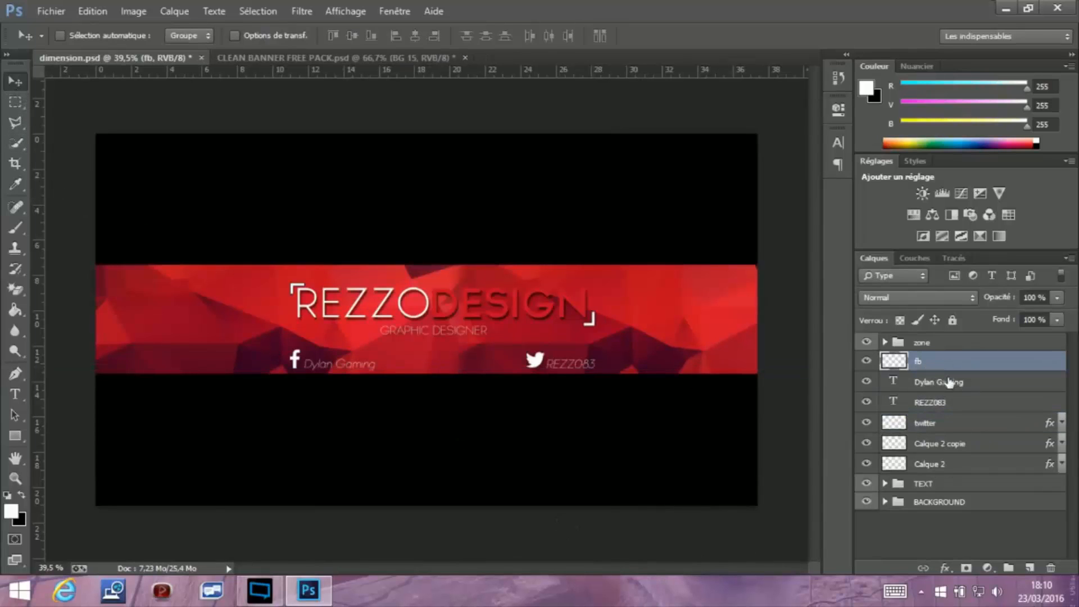
click(945, 388)
click(937, 405)
click(928, 425)
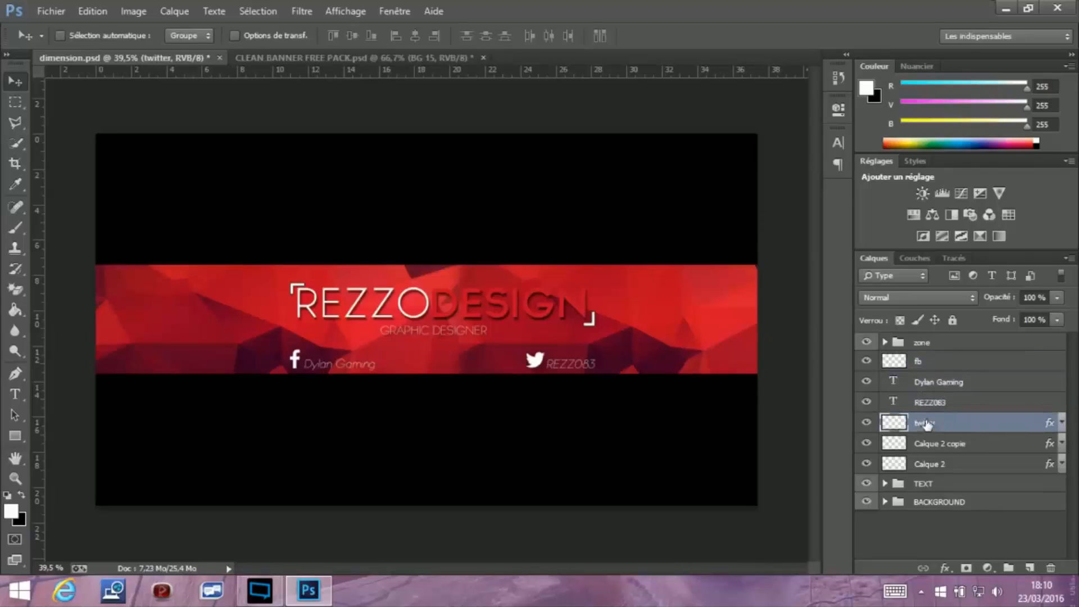
shift+click(938, 367)
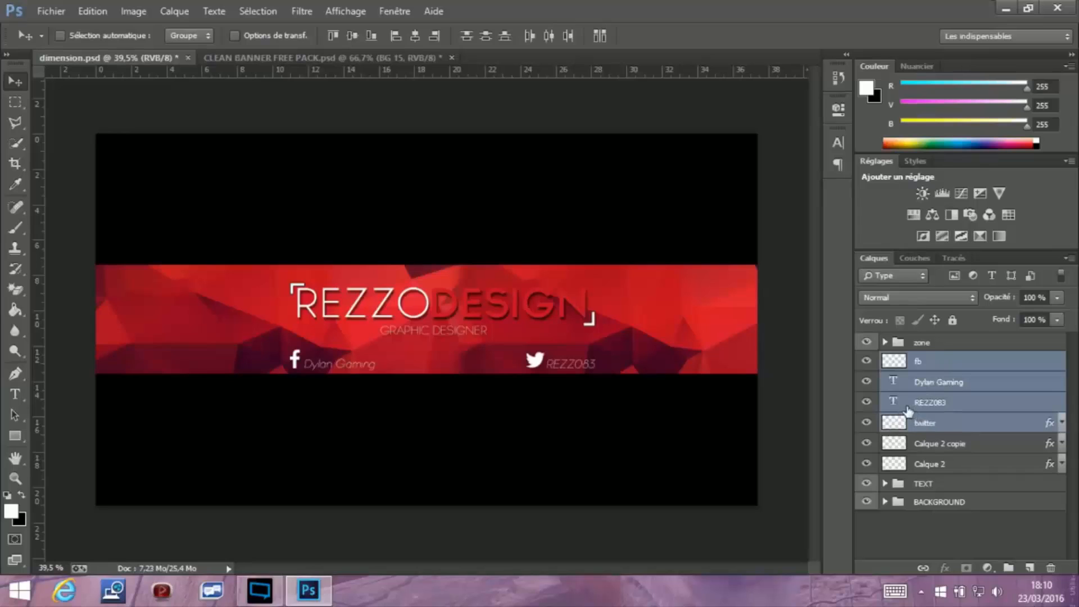
key(ctrl+g)
Rename the contacts group RESEAUX and place it between the Calque 2 layer and the TEXT group
double_click(938, 361)
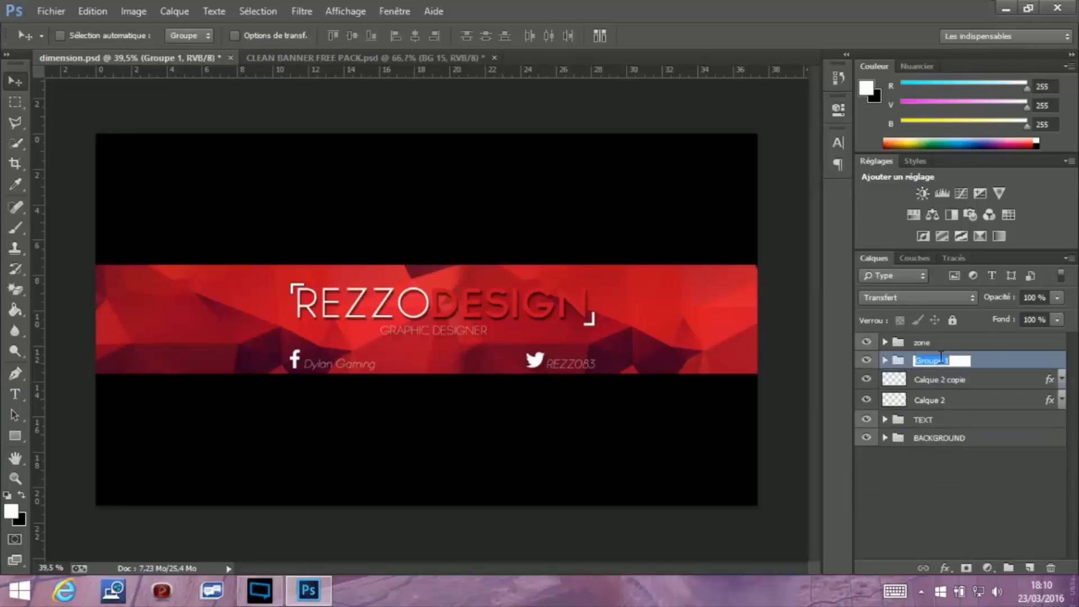
text(RESEAUX)
key(Return)
drag(937, 360, 937, 412)
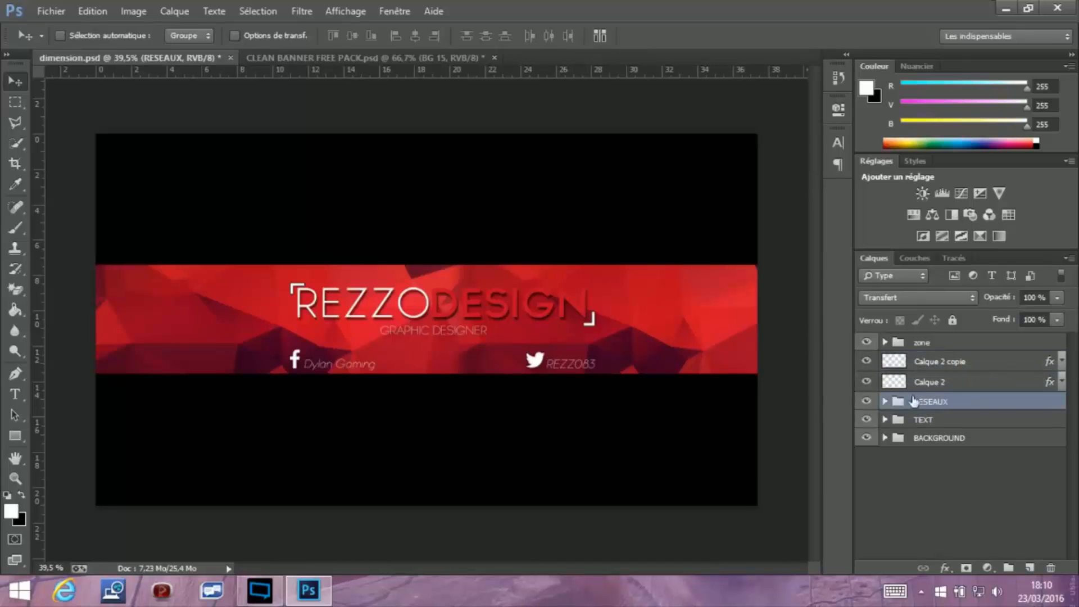
click(865, 383)
click(867, 363)
click(926, 383)
click(937, 368)
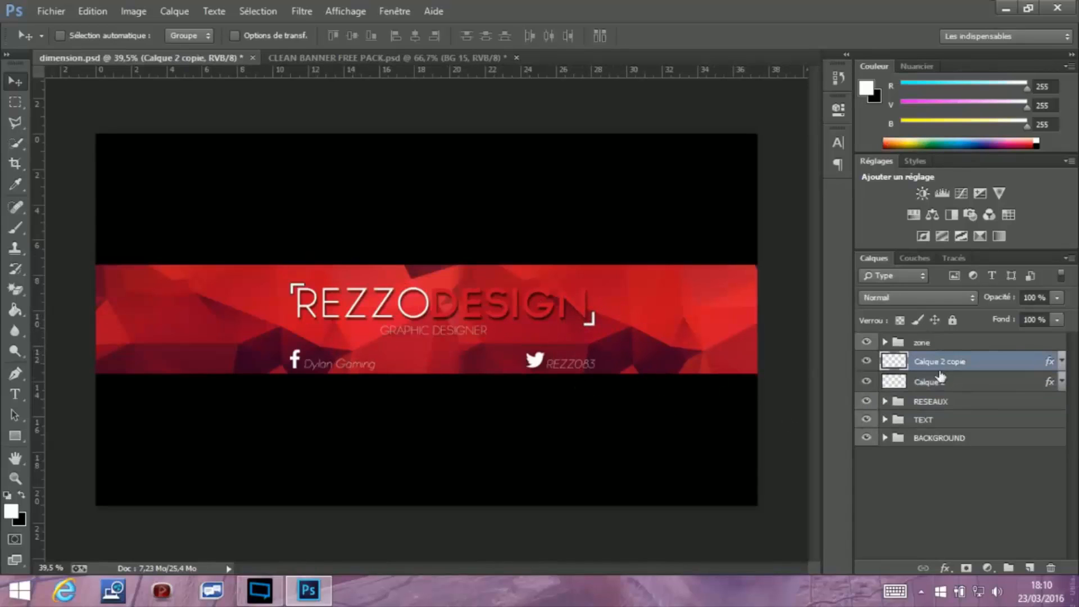
click(934, 383)
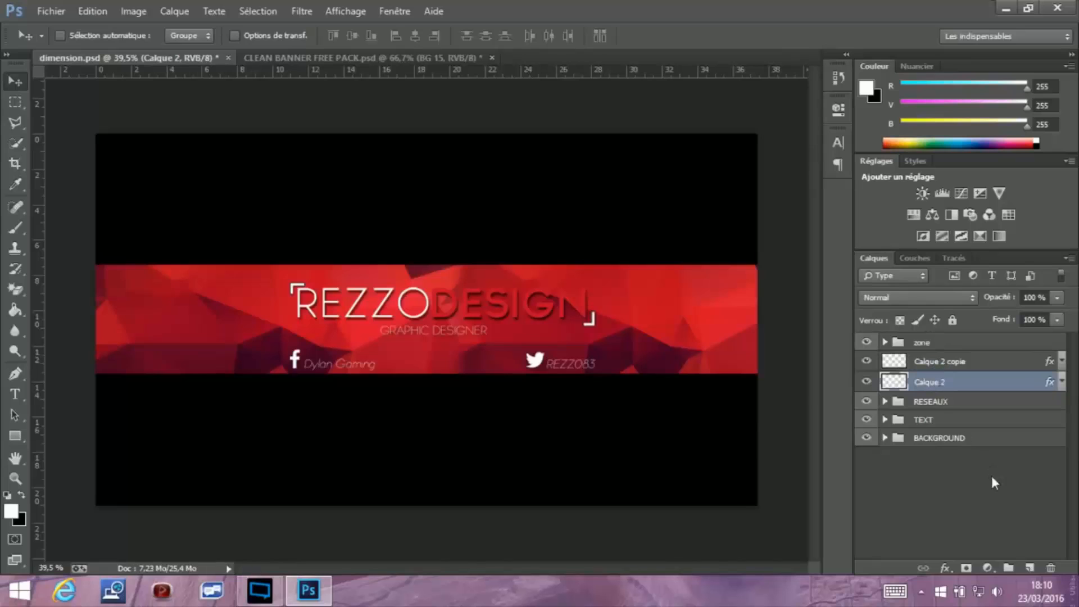
Add a new layer above Calque 2 copie and set the Brush tool's size to 12 px
click(996, 365)
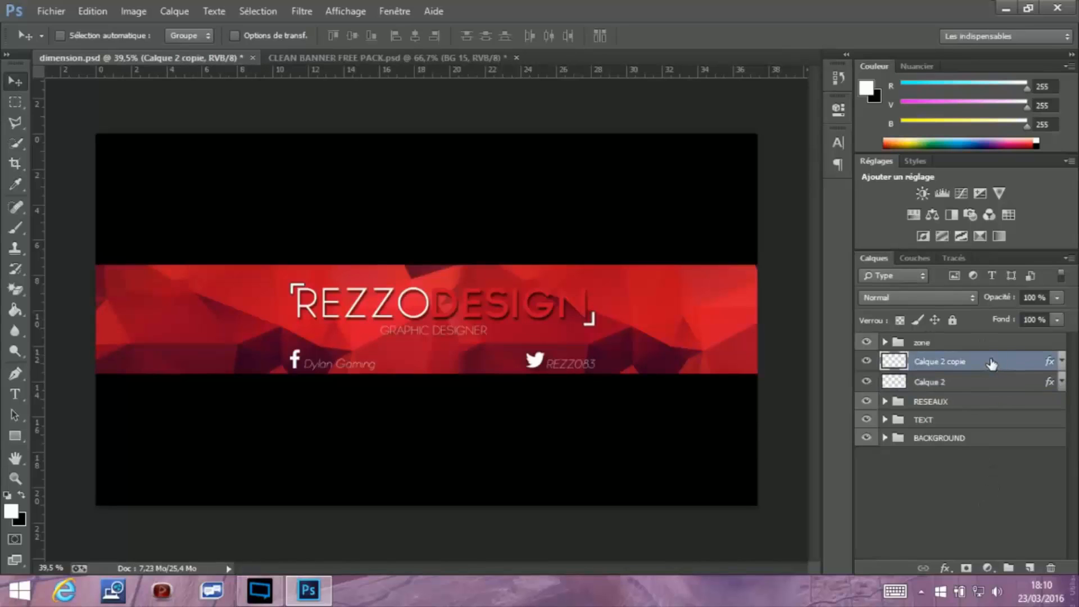
click(1031, 569)
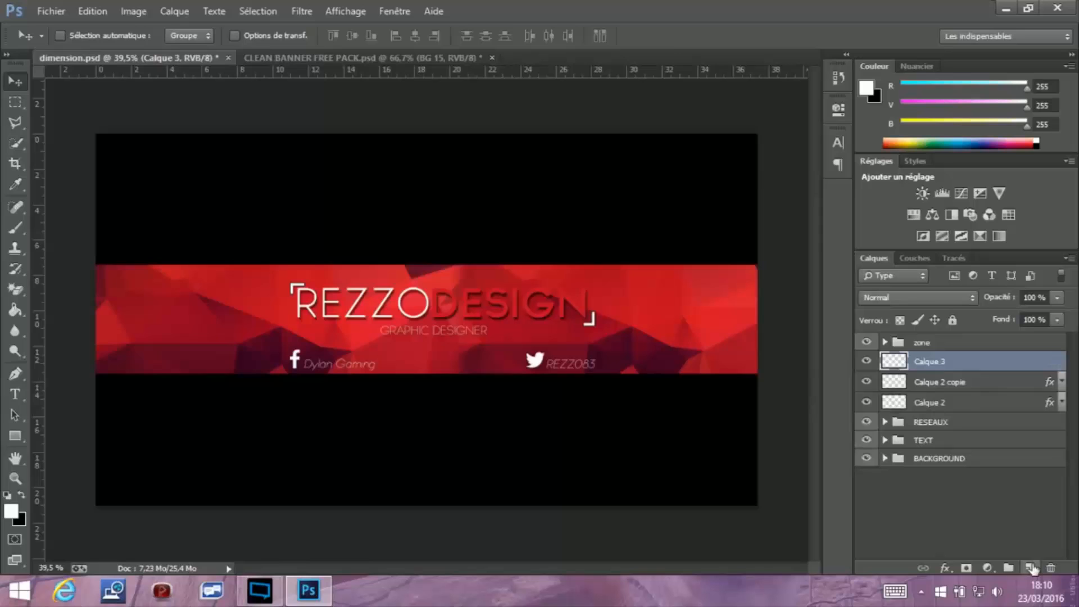
click(15, 227)
click(55, 228)
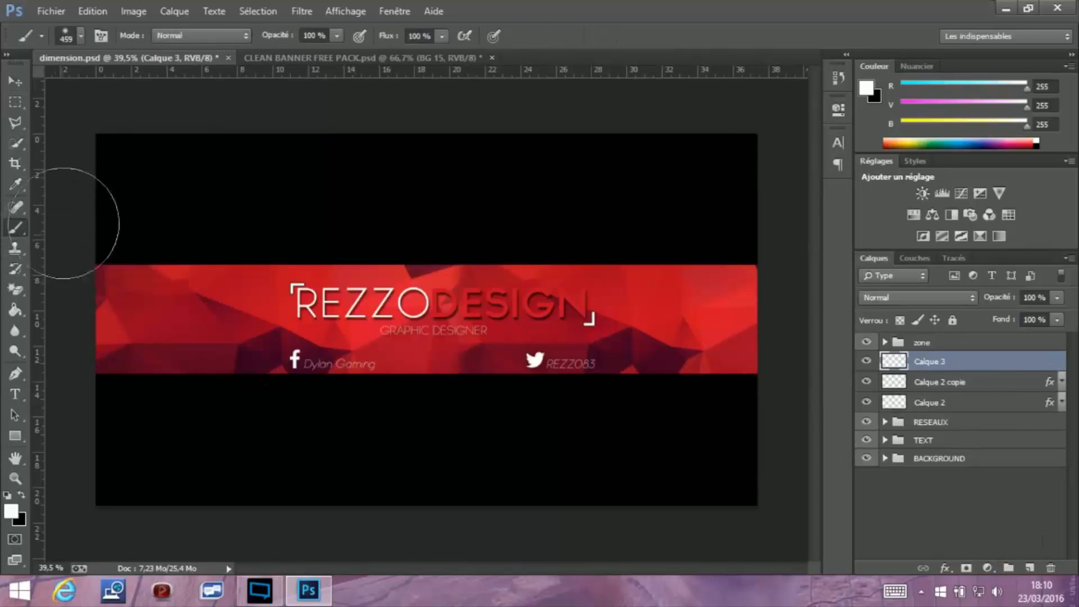
click(67, 36)
click(175, 67)
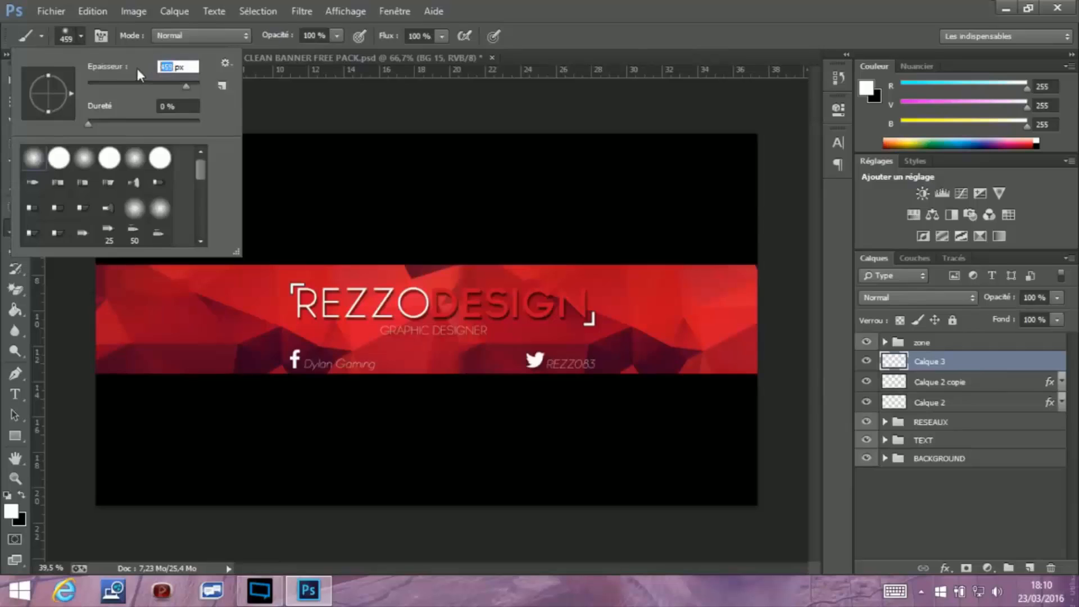
text(12)
key(Return)
Undo the trial brush dots, going back in the history to the creation of the new layer
click(78, 37)
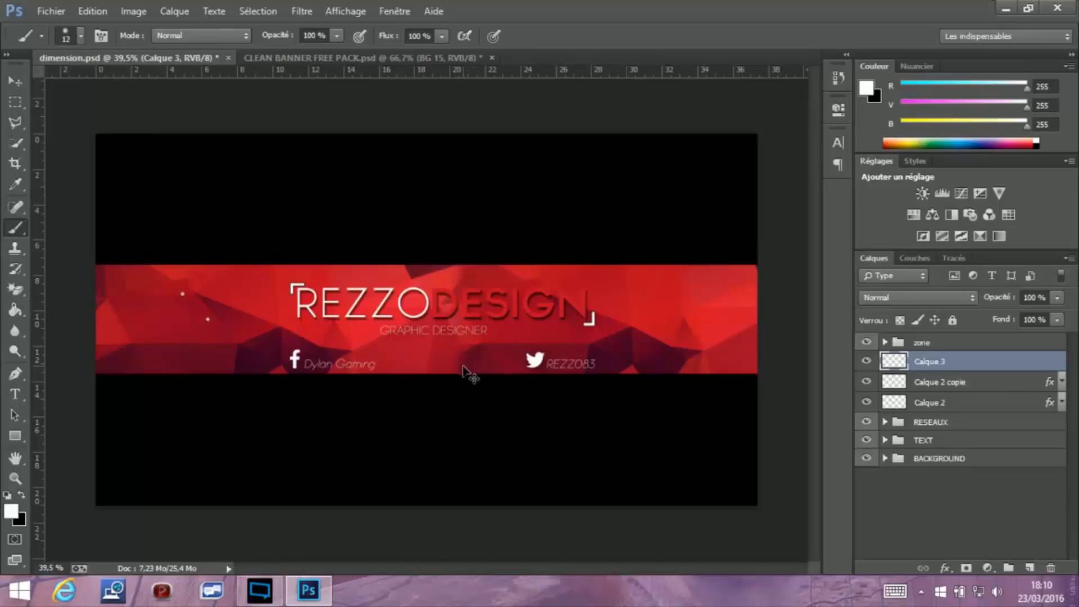
click(838, 77)
click(676, 111)
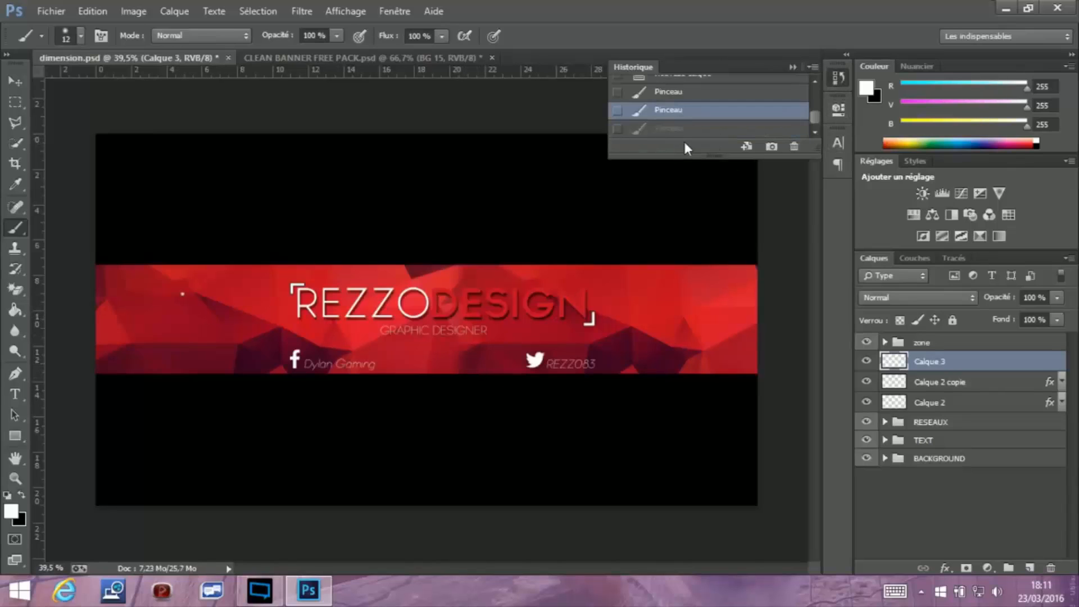
click(677, 92)
click(680, 76)
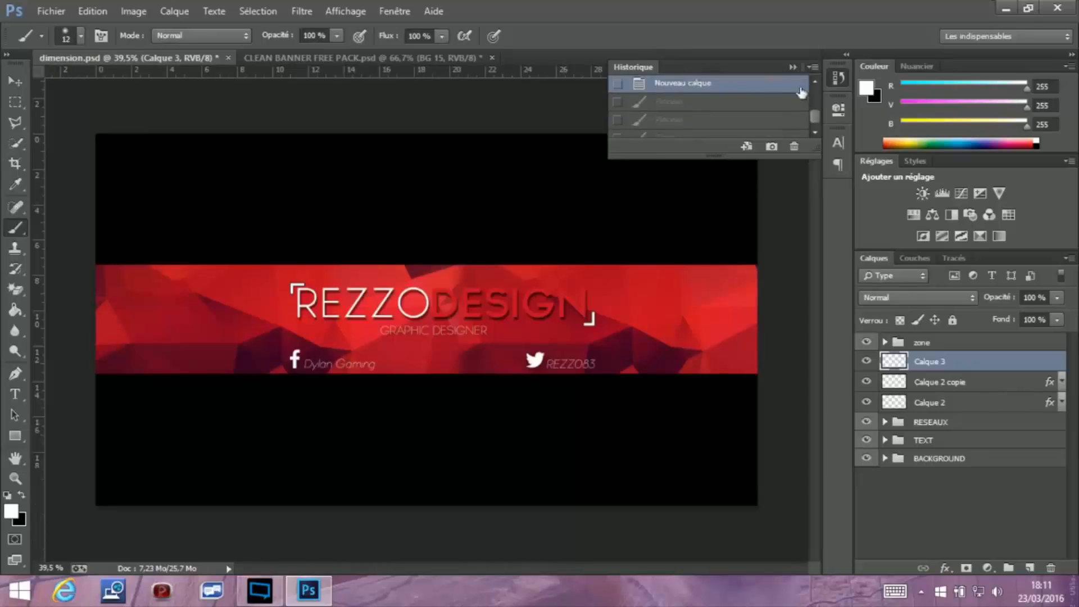
click(838, 78)
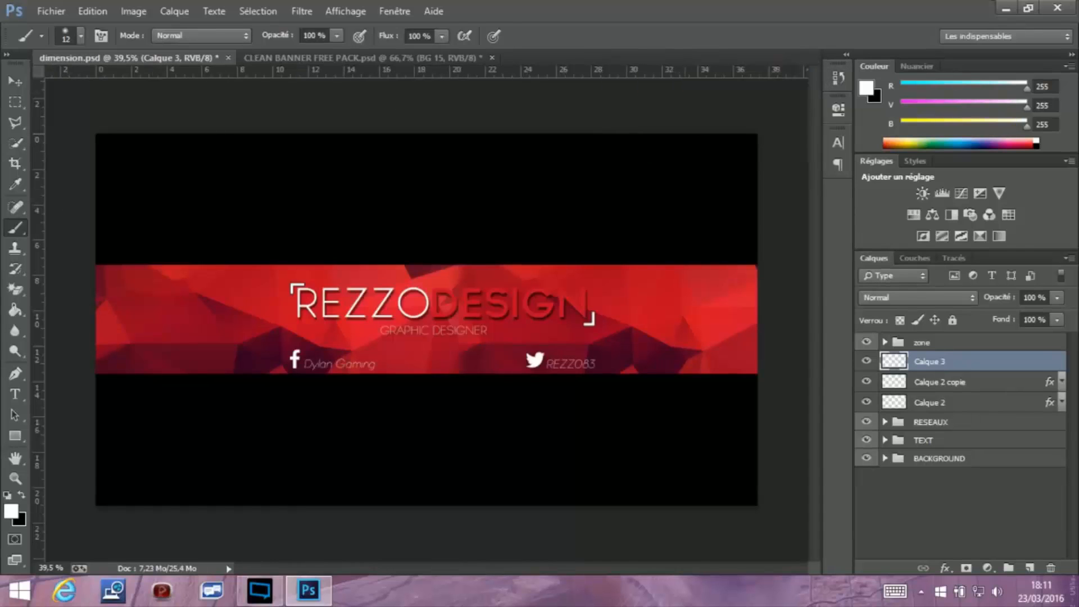
Paint fifteen scattered white dots with the 12 px brush on Calque 3, across the red background beside the REZZO title's start
click(10, 510)
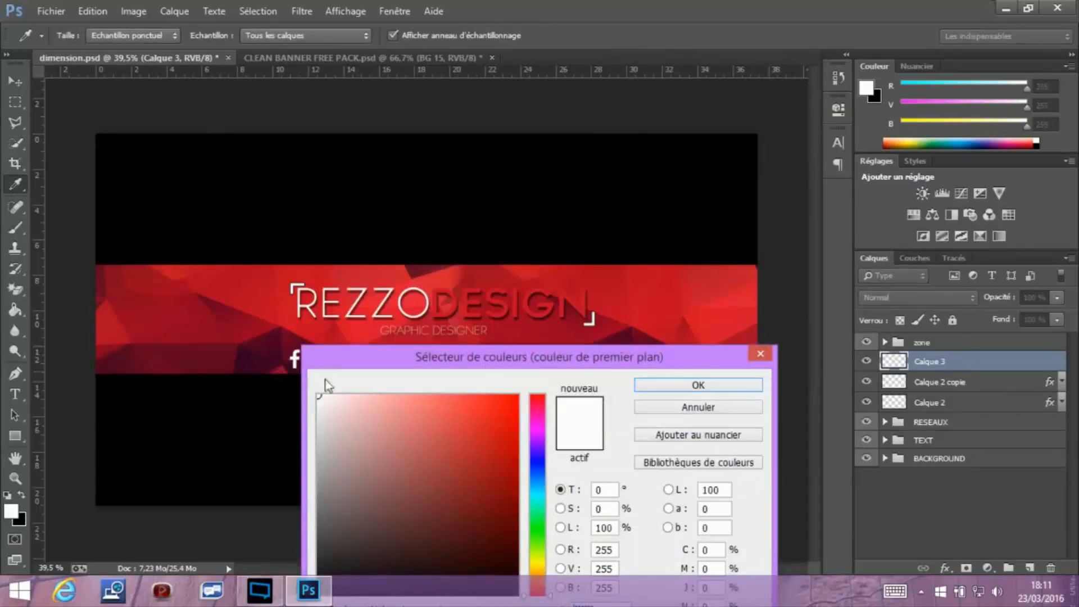
click(733, 387)
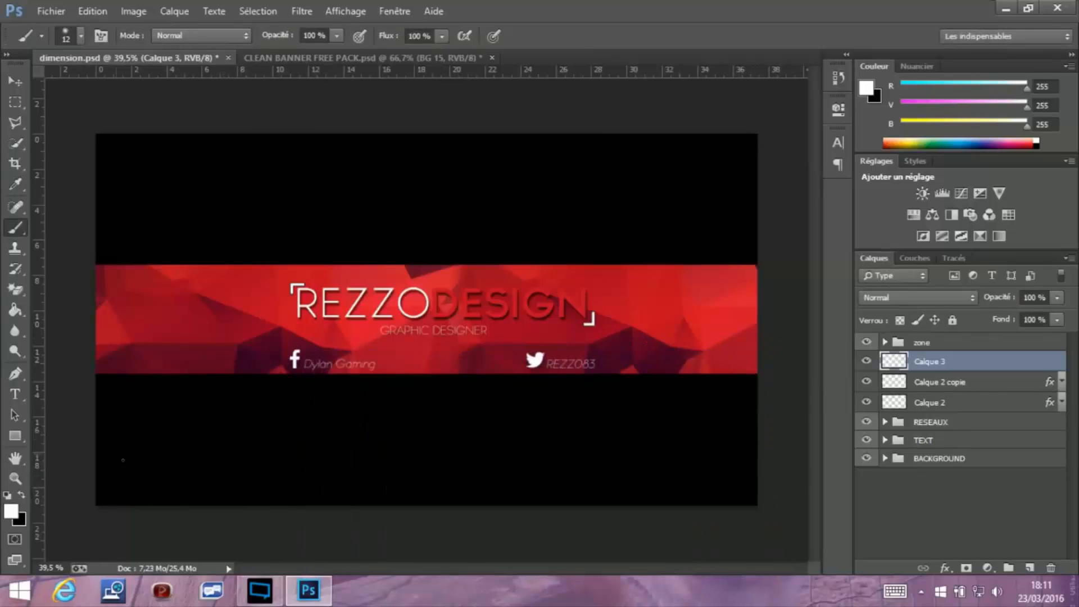
key(z)
drag(175, 308, 363, 441)
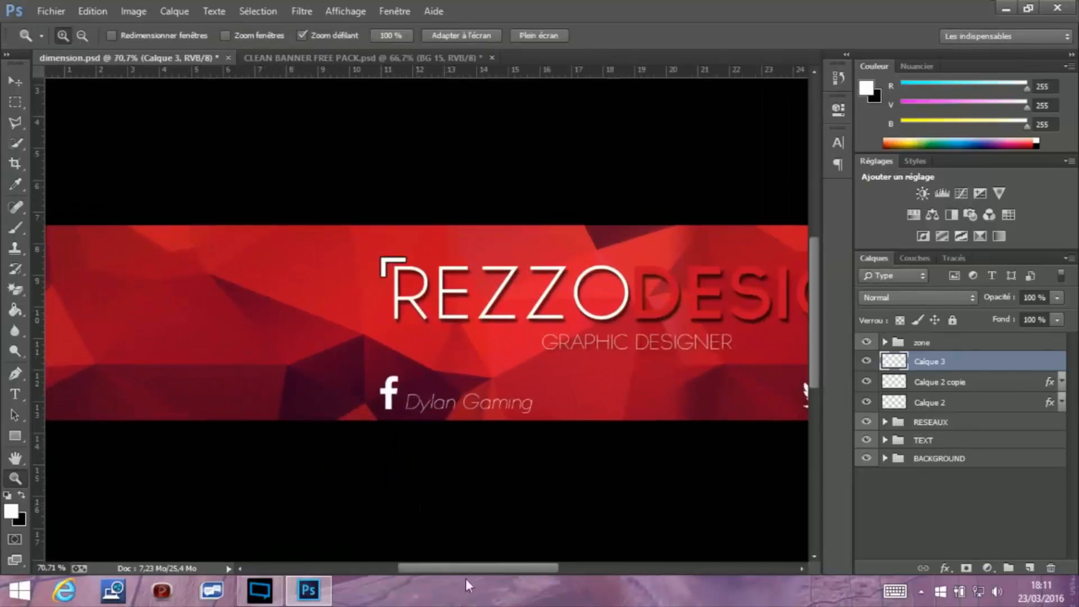
drag(459, 563, 415, 563)
drag(414, 337, 432, 331)
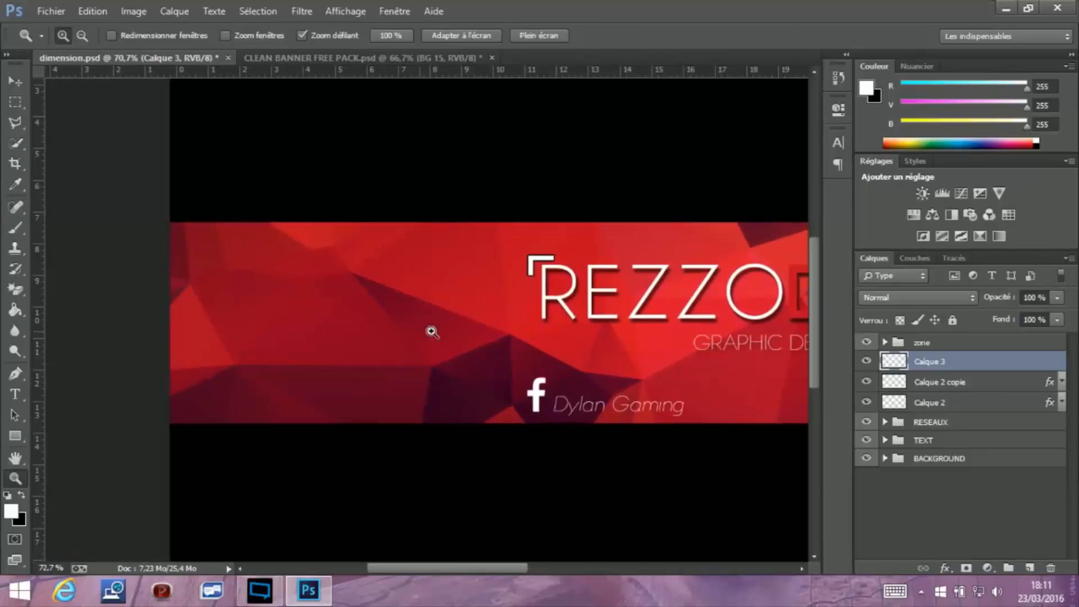
click(15, 228)
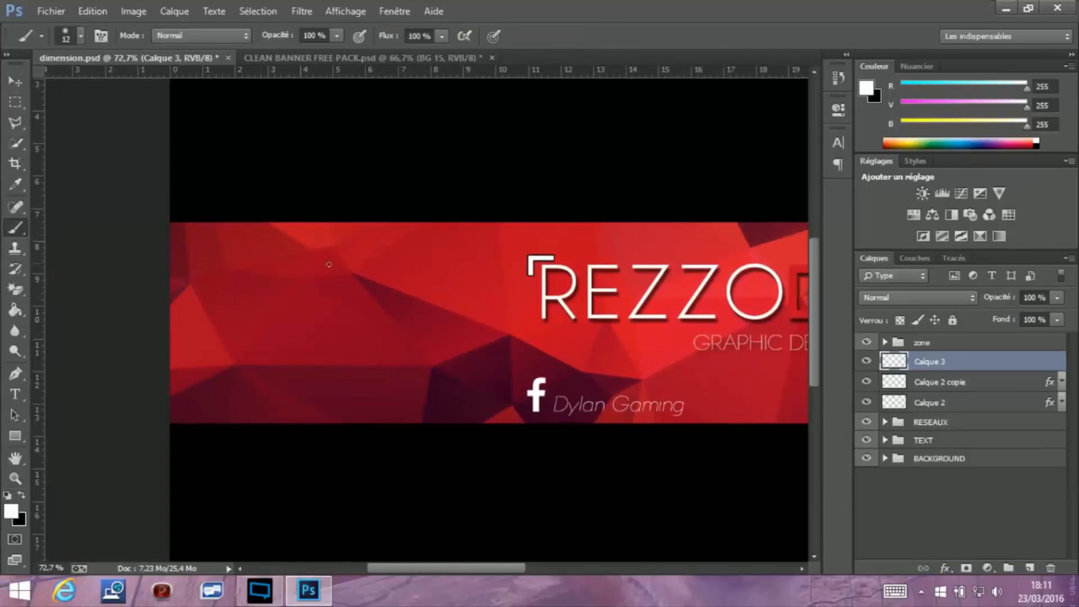
click(301, 244)
click(430, 250)
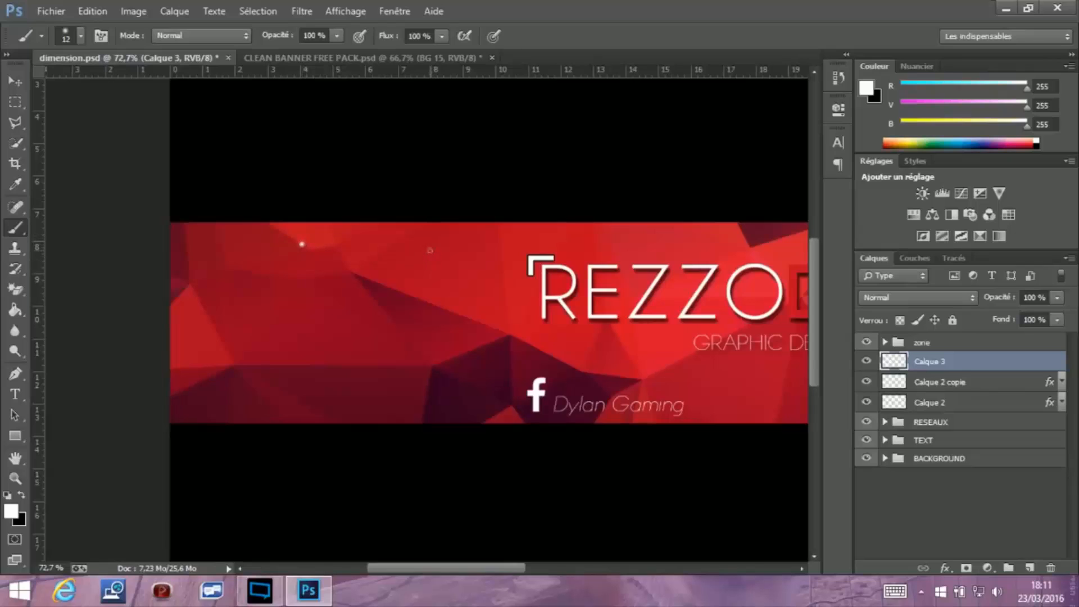
click(498, 277)
click(500, 338)
click(485, 394)
click(429, 331)
click(391, 287)
click(326, 283)
click(318, 342)
click(433, 392)
click(225, 407)
click(351, 407)
click(201, 318)
click(212, 253)
click(272, 255)
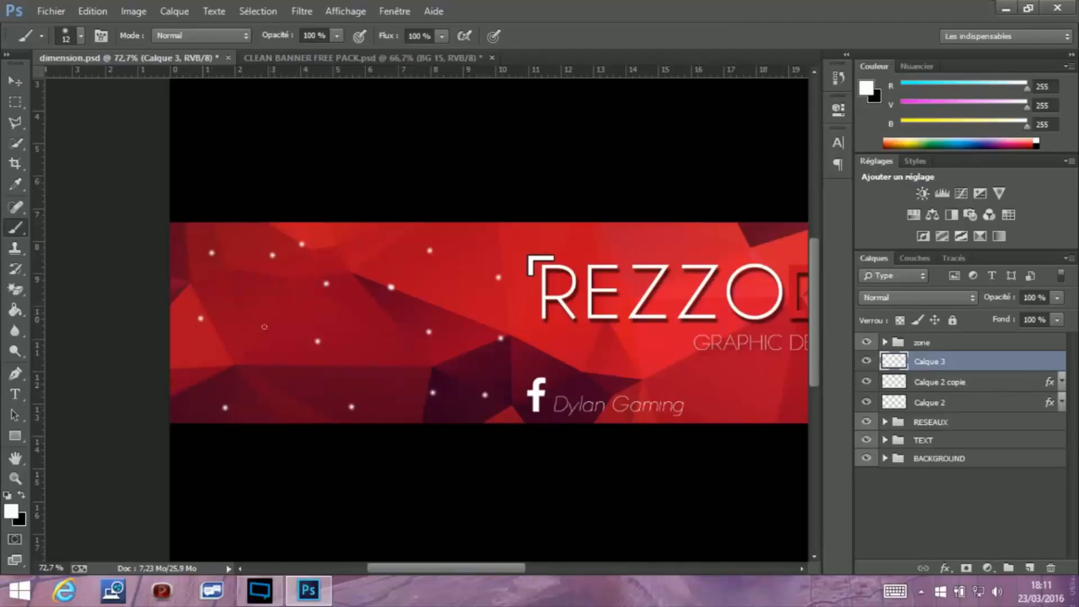
Set the brush size to 7 px and paint smaller white dots between the larger ones
click(80, 36)
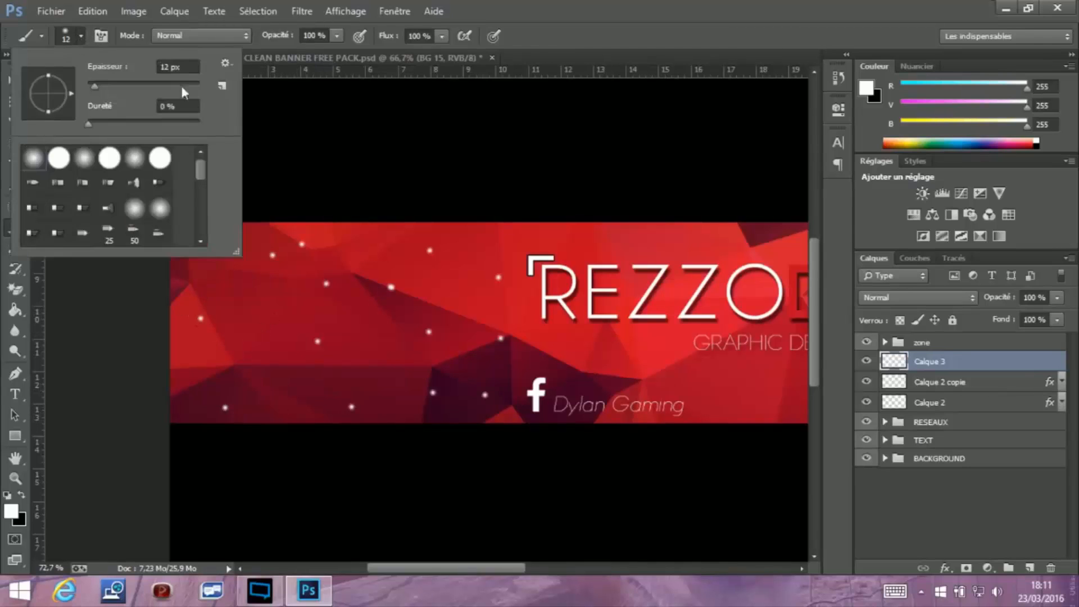
click(169, 67)
text(7)
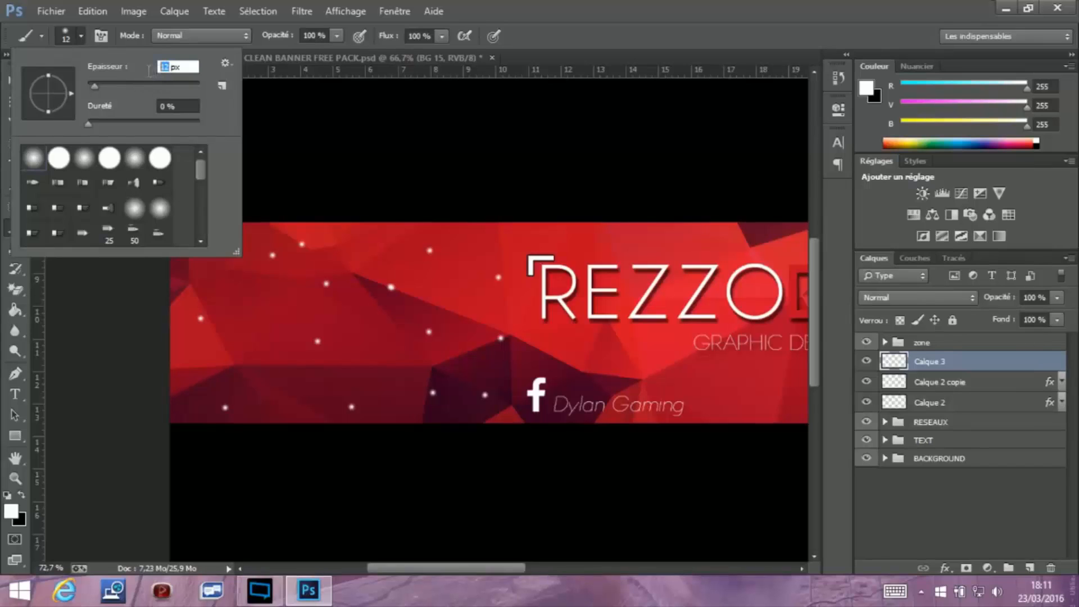
key(Return)
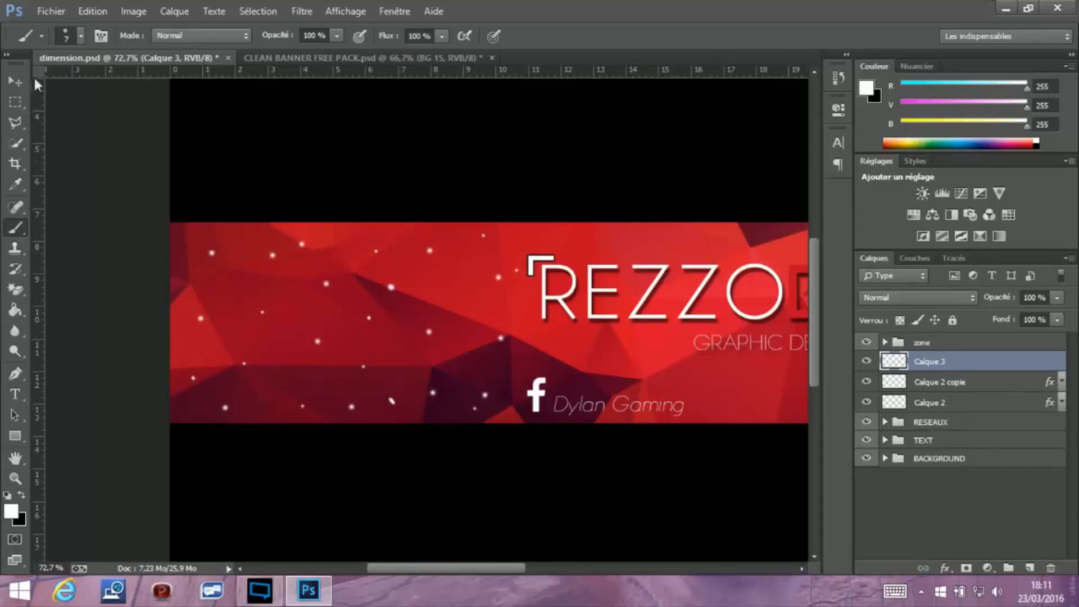
Duplicate the Calque 3 dots layer and move the copy to the opposite end of the red banner, beyond the DESIGN text
click(15, 81)
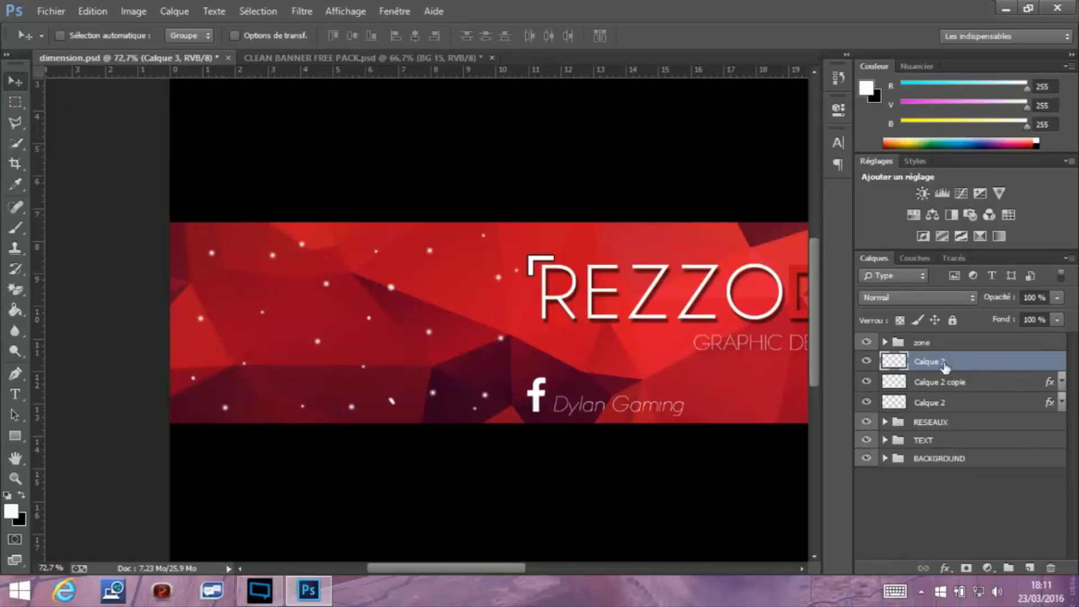
key(ctrl+j)
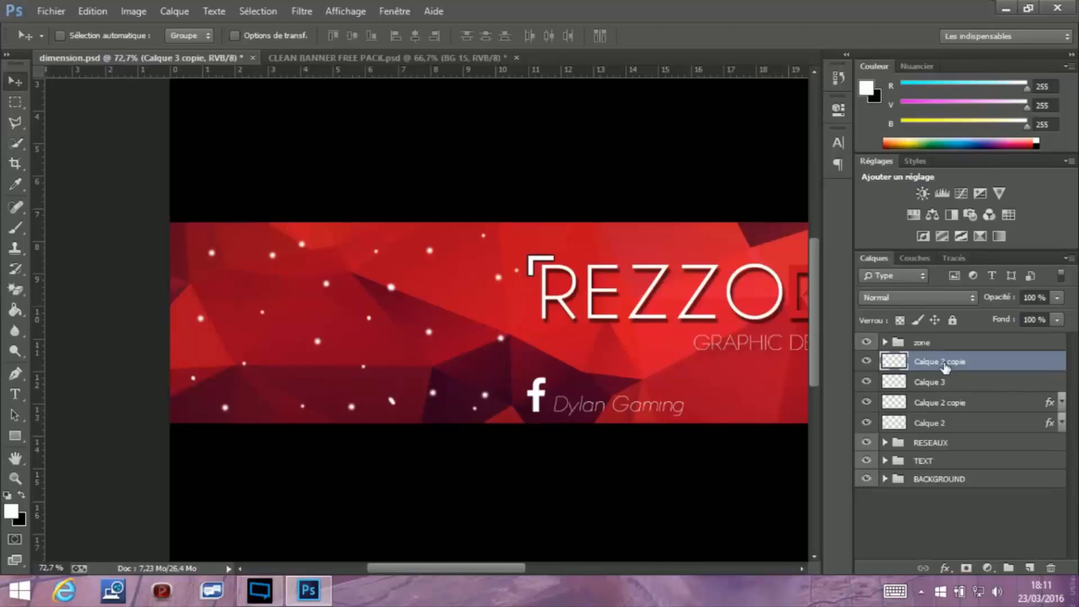
click(15, 478)
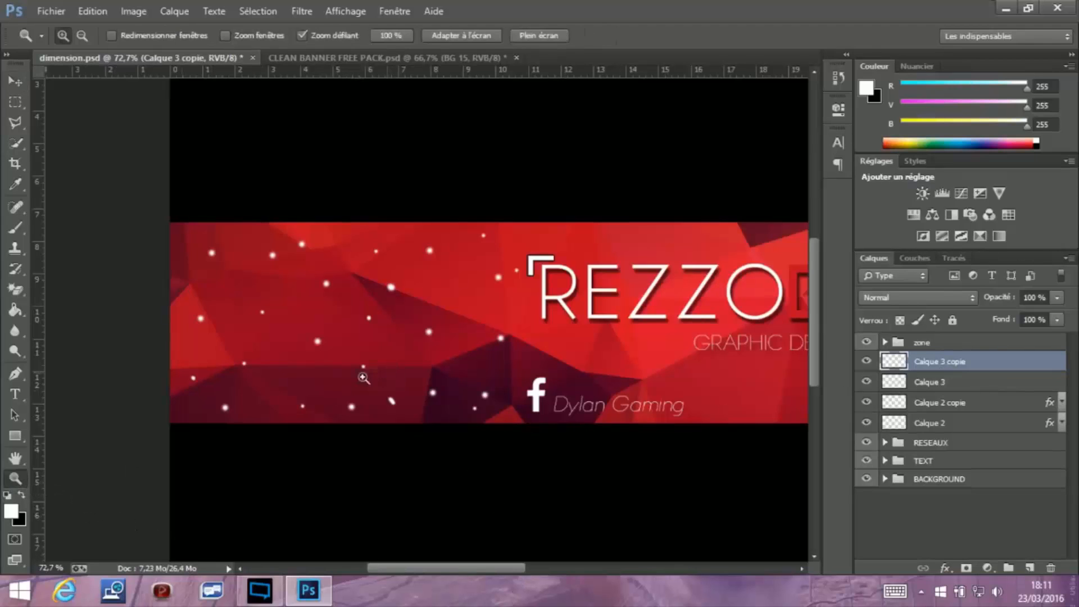
drag(364, 377, 327, 378)
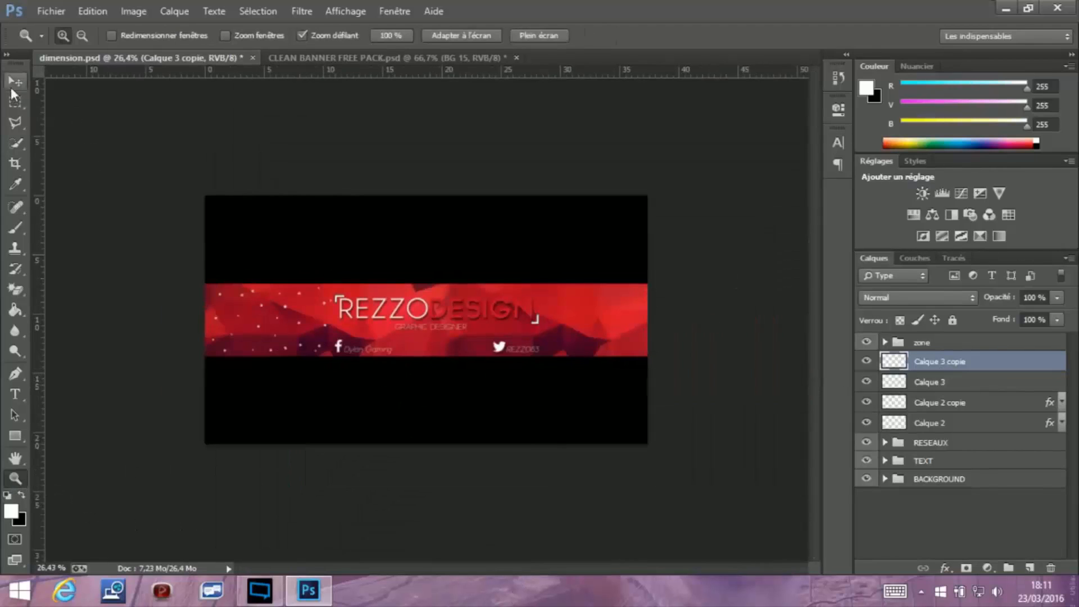
click(14, 83)
drag(272, 329, 601, 319)
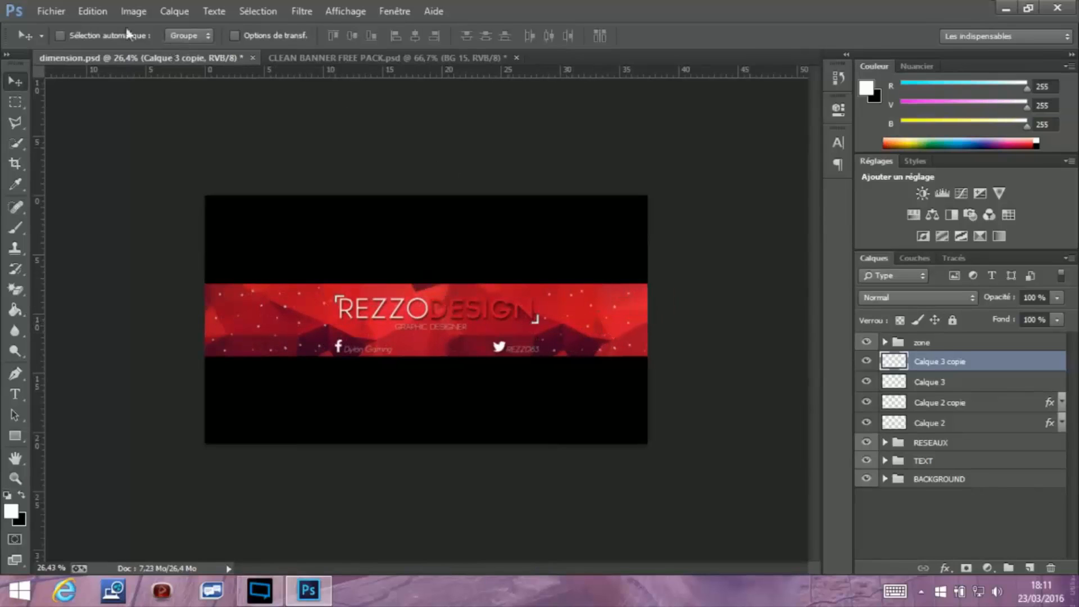
Flip the Calque 3 copie dots horizontally and nudge them slightly into place
click(95, 12)
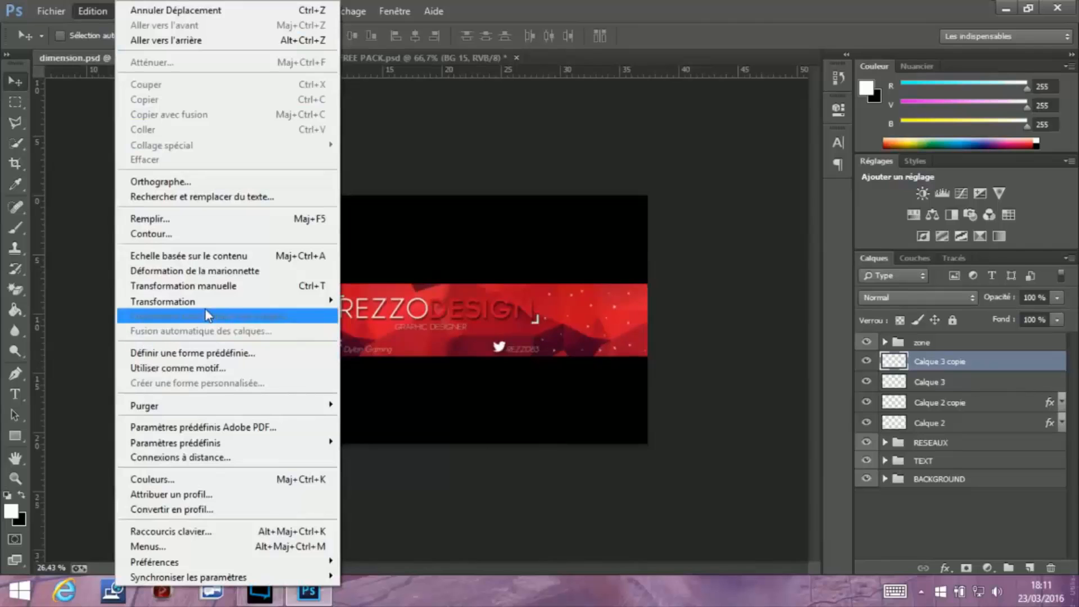
mouse_move(328, 302)
click(379, 473)
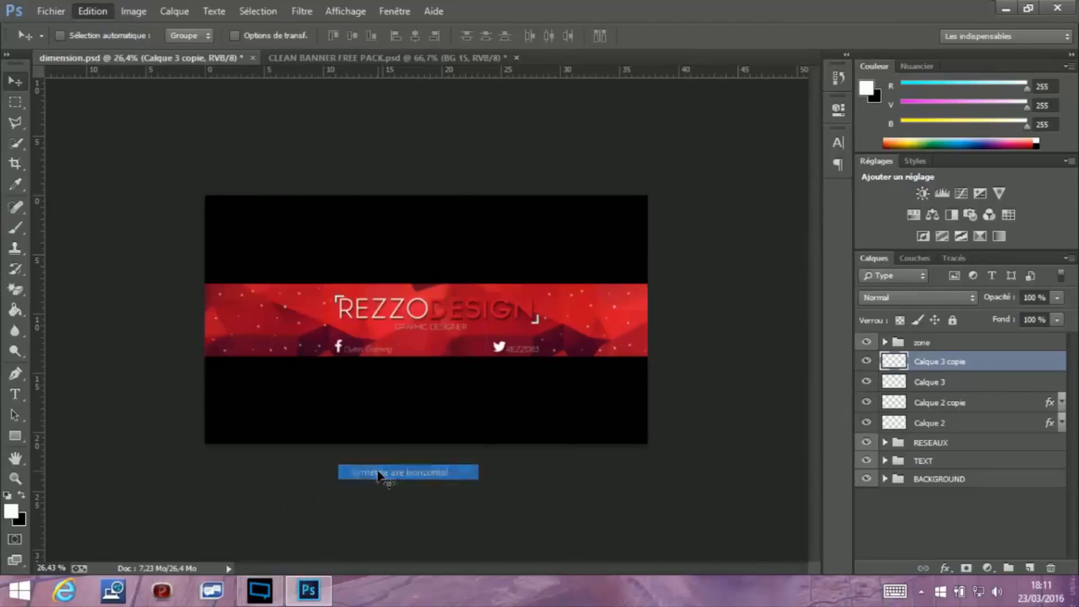
drag(592, 310, 592, 312)
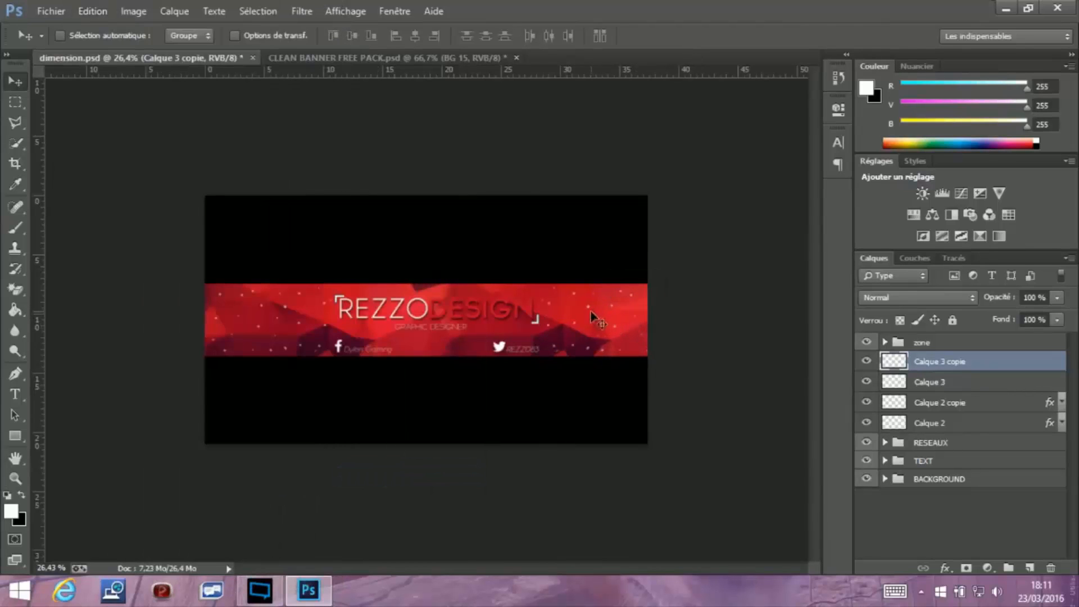
Set the blend mode of both Calque 3 and Calque 3 copie to Incrustation and inspect the dots up close
shift+click(930, 382)
click(899, 298)
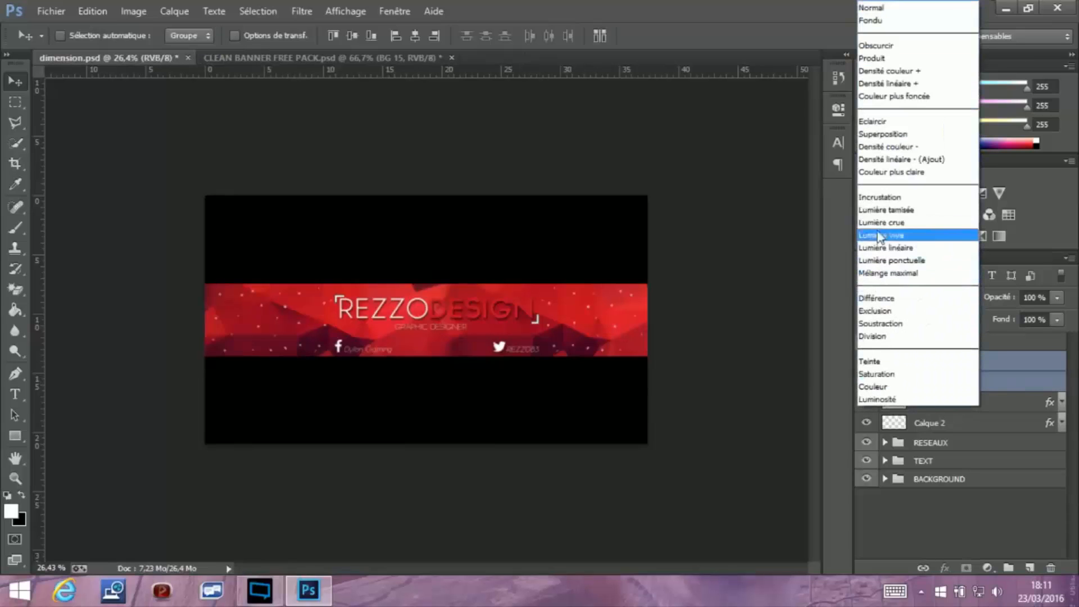
click(879, 196)
click(15, 476)
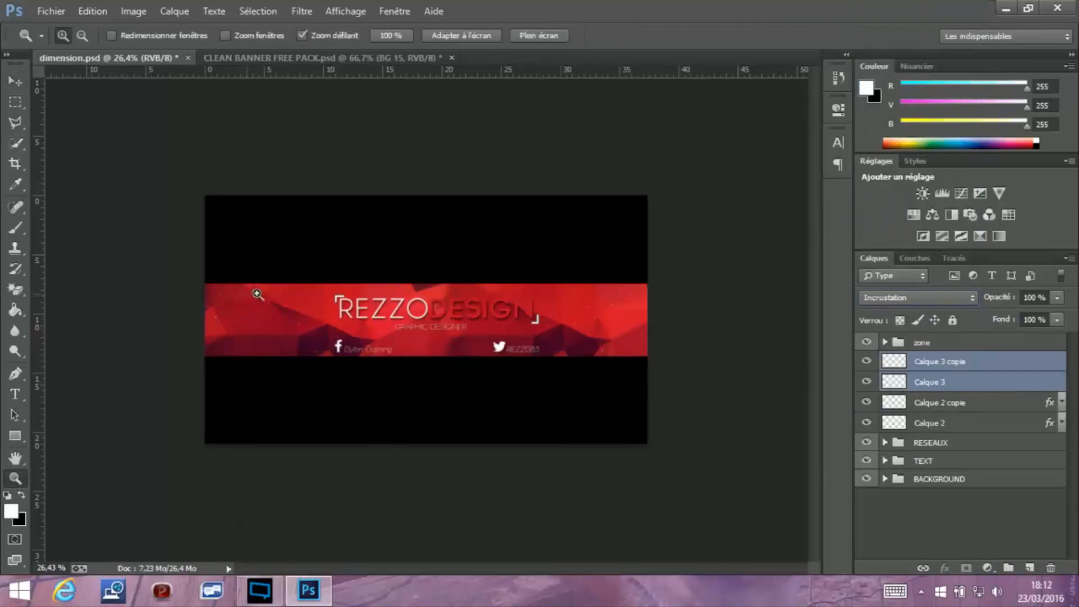
drag(257, 293, 305, 320)
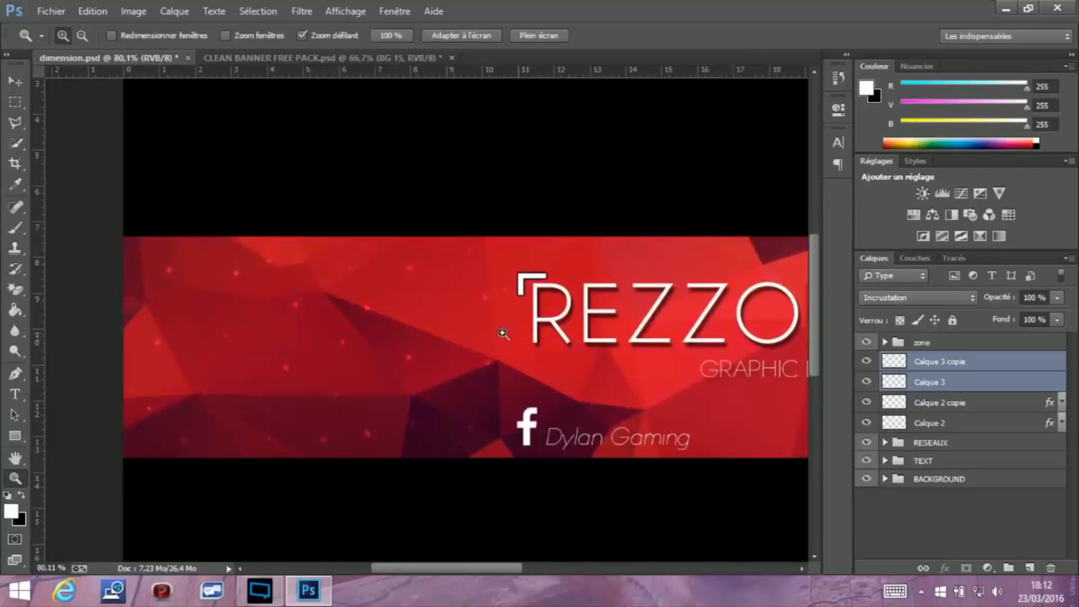
drag(503, 334, 294, 281)
drag(489, 356, 404, 354)
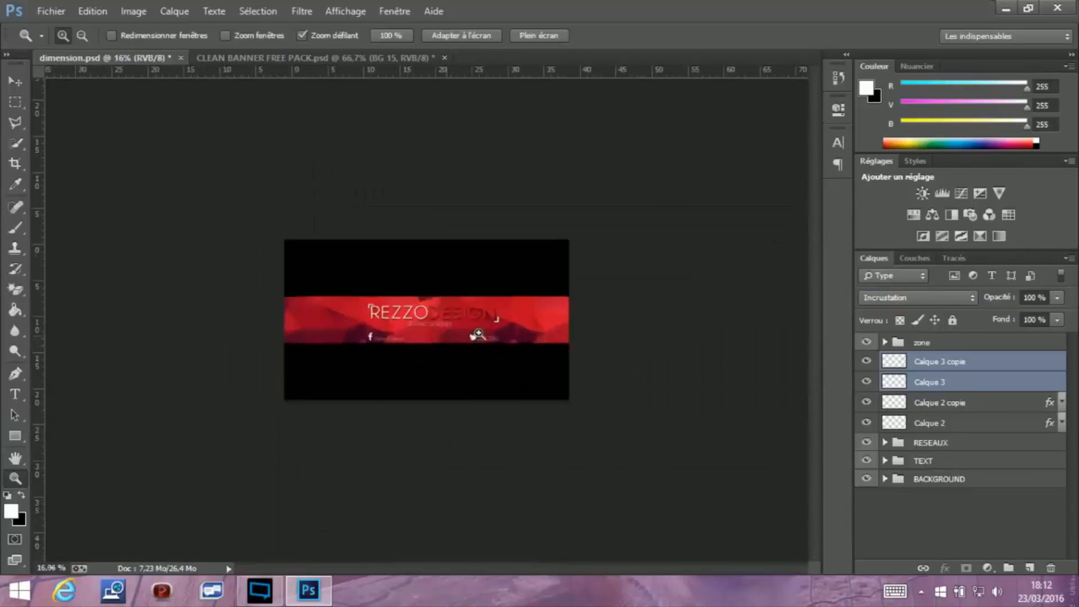
drag(478, 334, 530, 332)
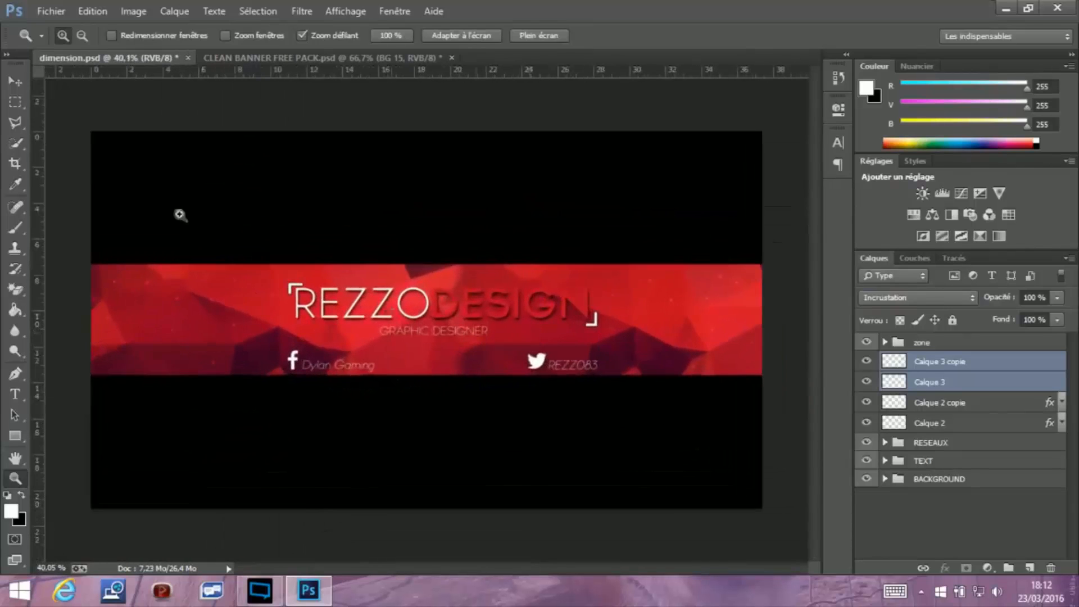
Lower the opacity of the two dot layers, trying 70% and settling on 45%
click(23, 87)
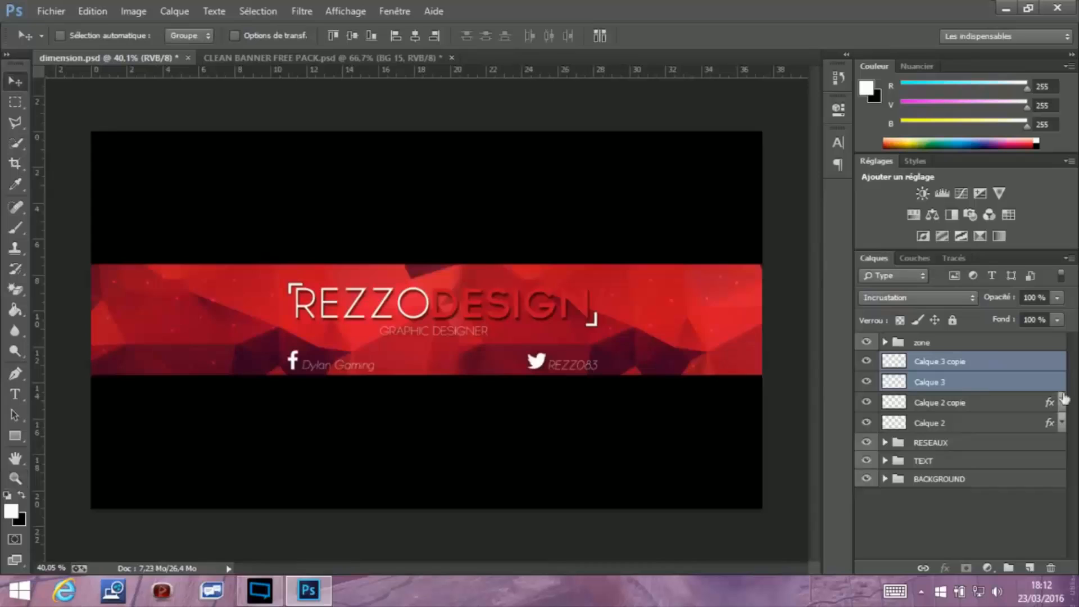
click(1058, 298)
drag(1040, 297, 986, 299)
text(70)
key(Return)
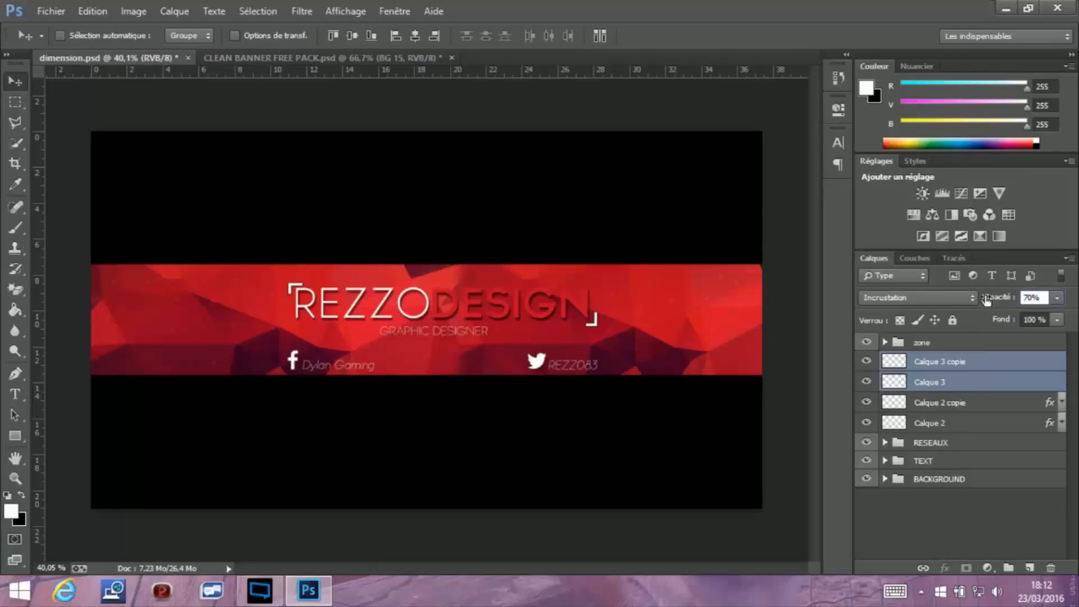
text(50)
key(BackSpace)
key(BackSpace)
text(40)
key(BackSpace)
text(5)
key(Return)
Group the two dot layers as LIGHTS and place the group between the Calque 2 layer and the RESEAUX group
key(ctrl+g)
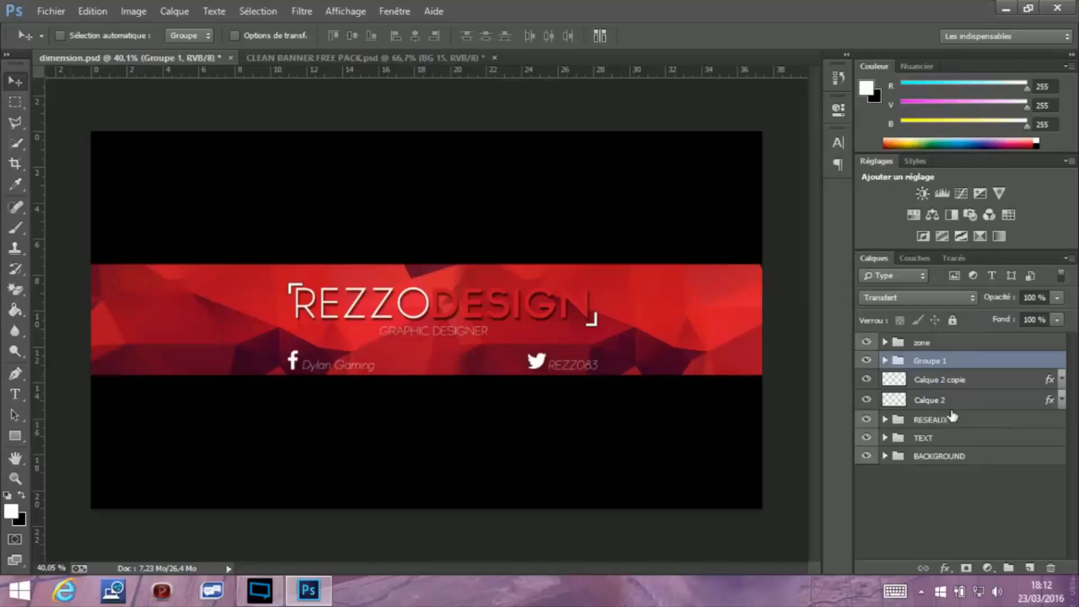
double_click(927, 360)
text(OUT)
key(BackSpace)
key(BackSpace)
key(BackSpace)
text(LIGHTS)
key(Return)
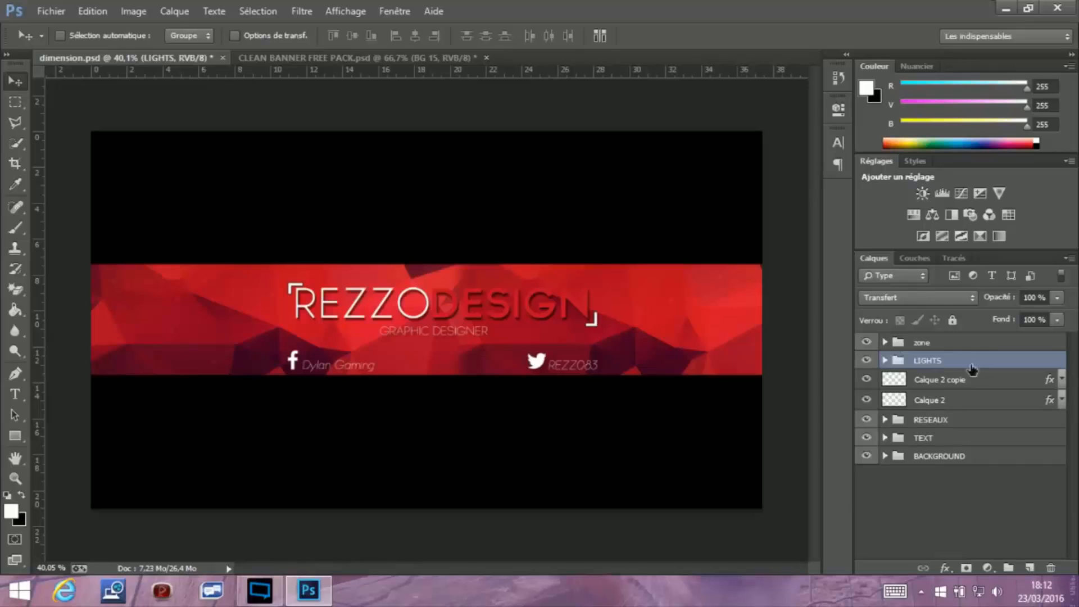
drag(962, 399, 962, 352)
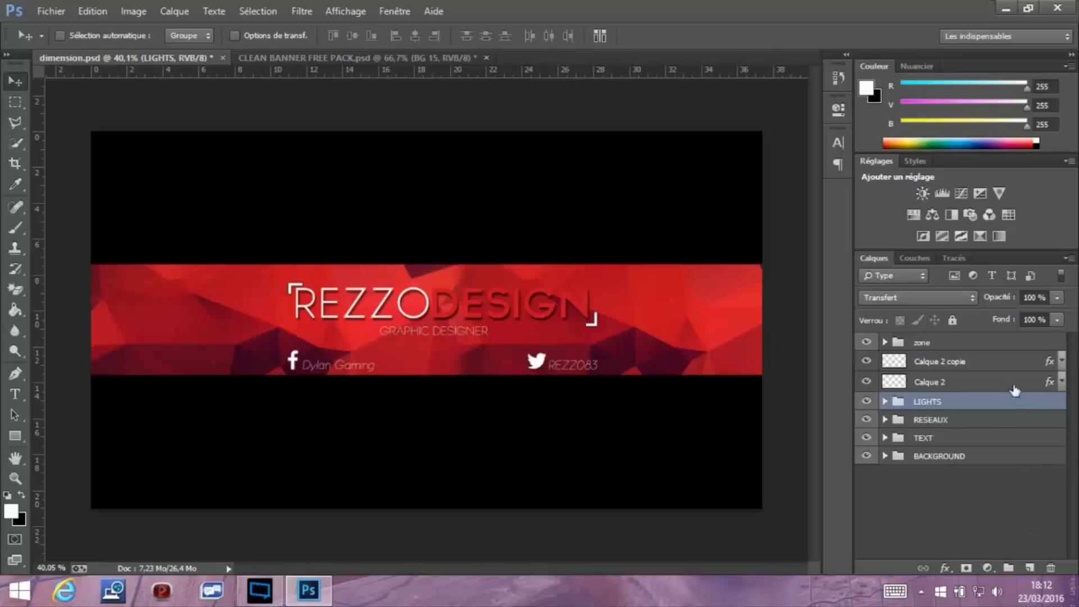
click(949, 361)
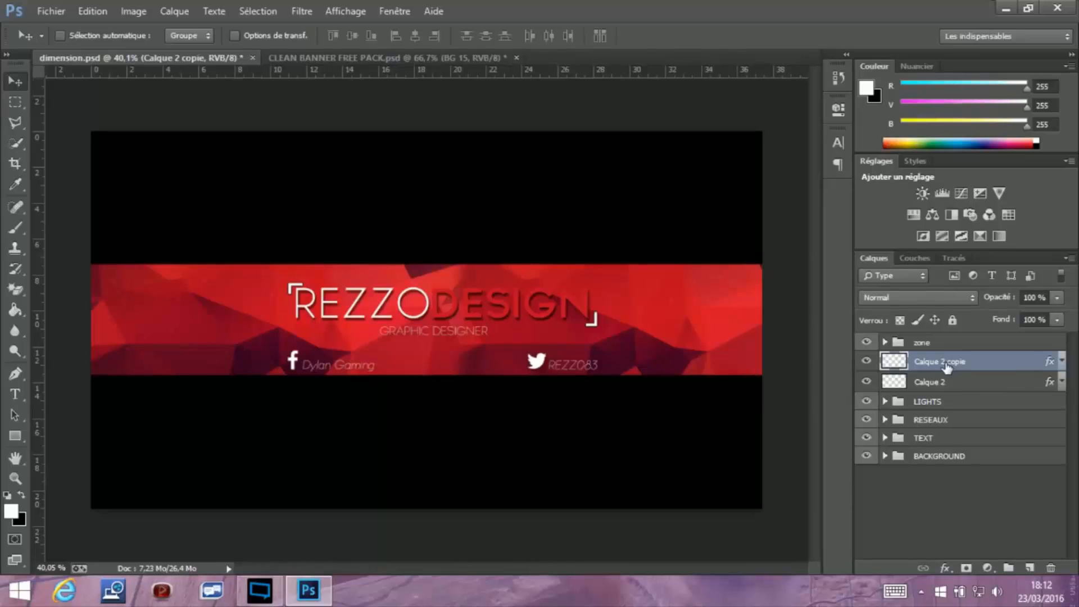
click(965, 568)
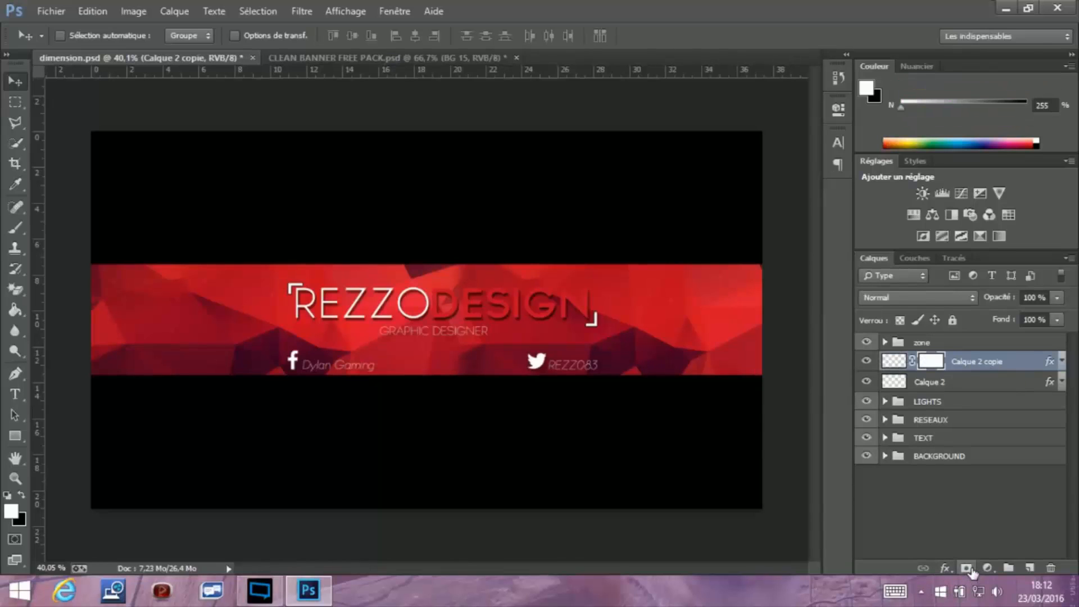
key(ctrl+z)
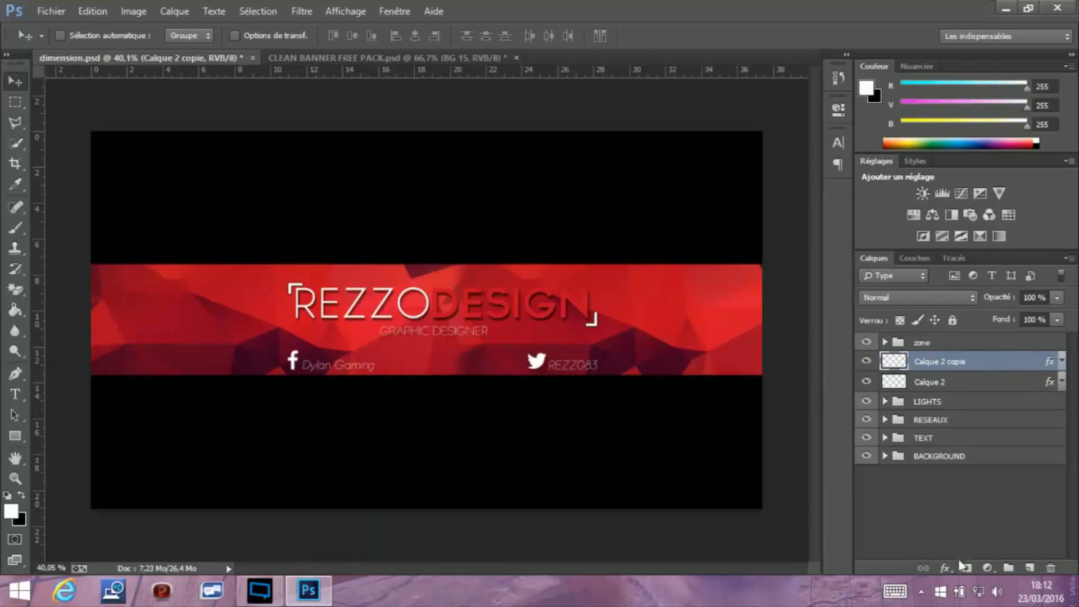
Try a Teinte/Saturation adjustment layer above Calque 2 copie that shifts the banner's hue to orange, and delete it
click(987, 569)
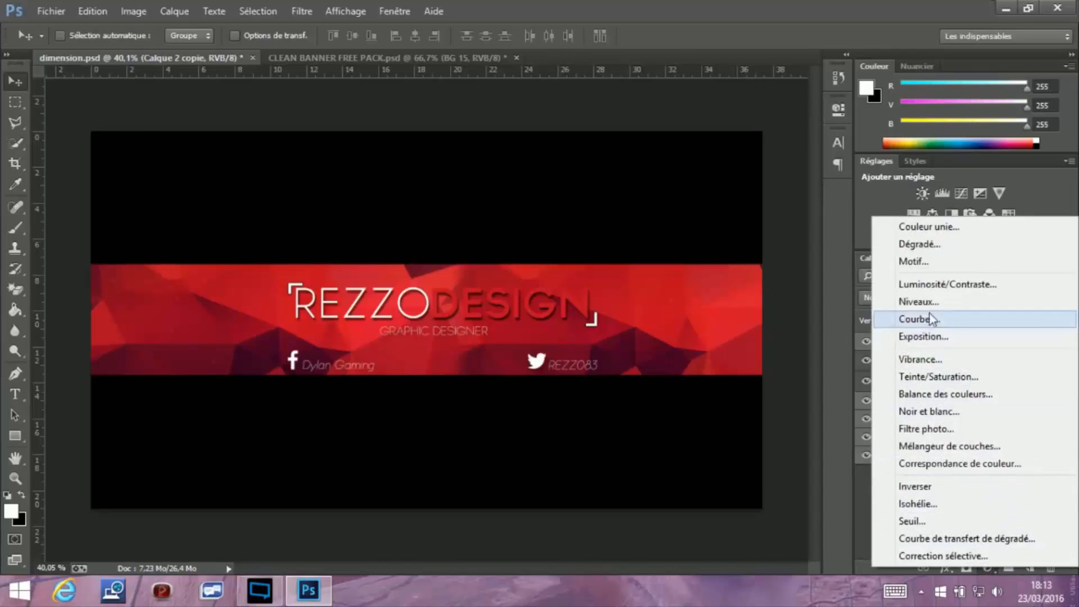
click(951, 381)
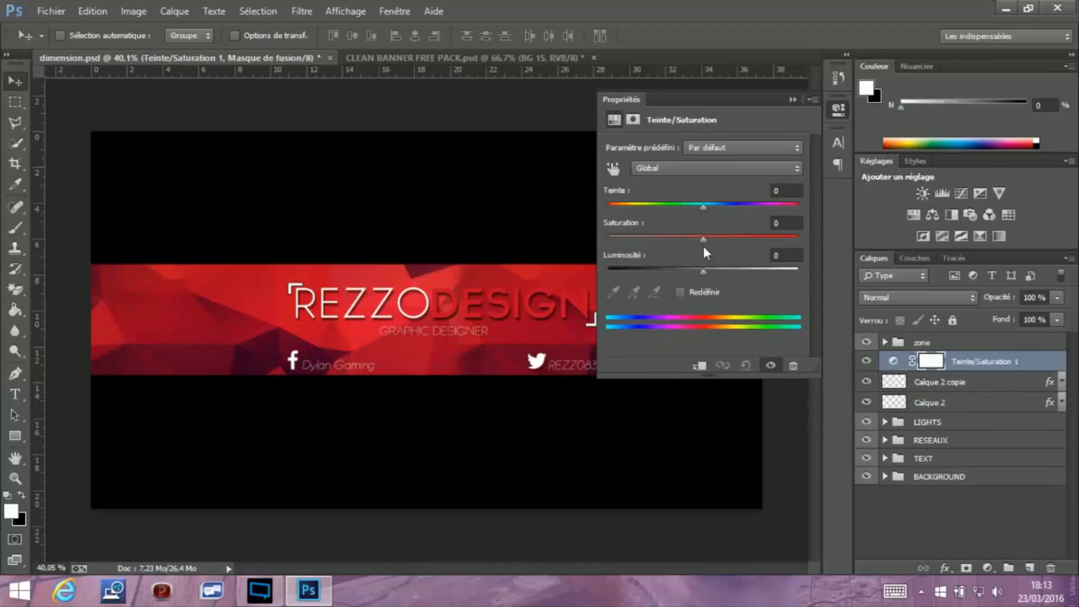
drag(704, 205, 731, 233)
click(792, 100)
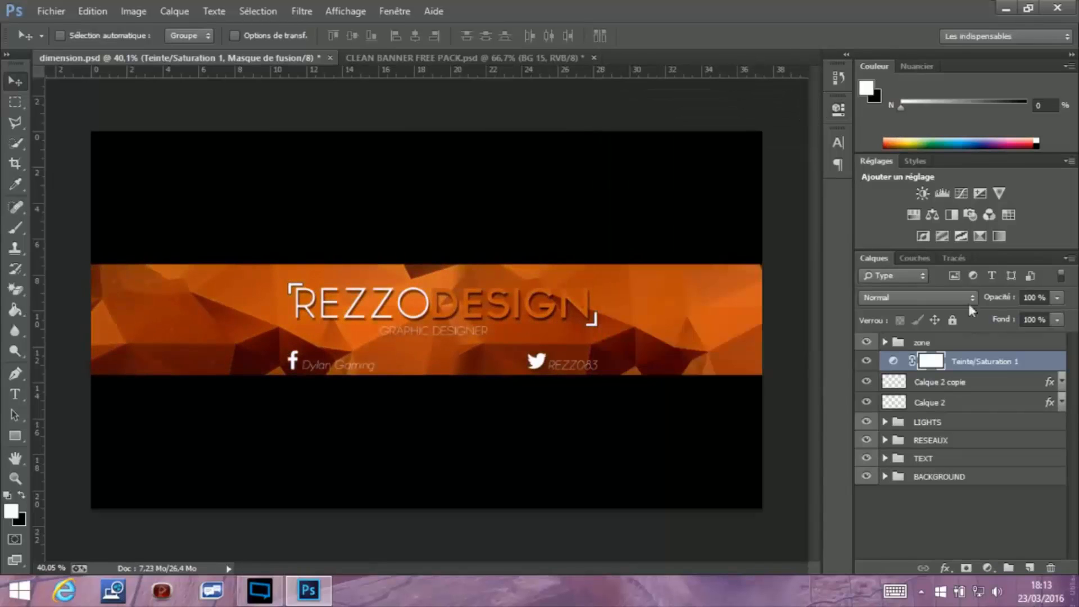
key(Delete)
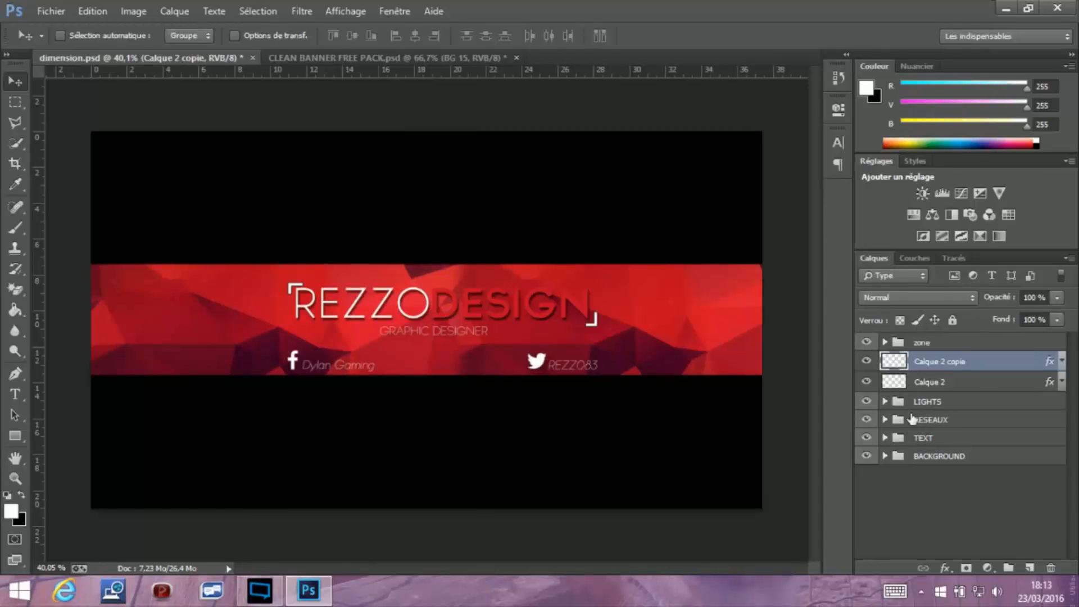
Try adjusting the drop shadow distance of the GRAPHIC text layer in the TEXT group, and discard the change
click(885, 402)
click(885, 402)
click(885, 437)
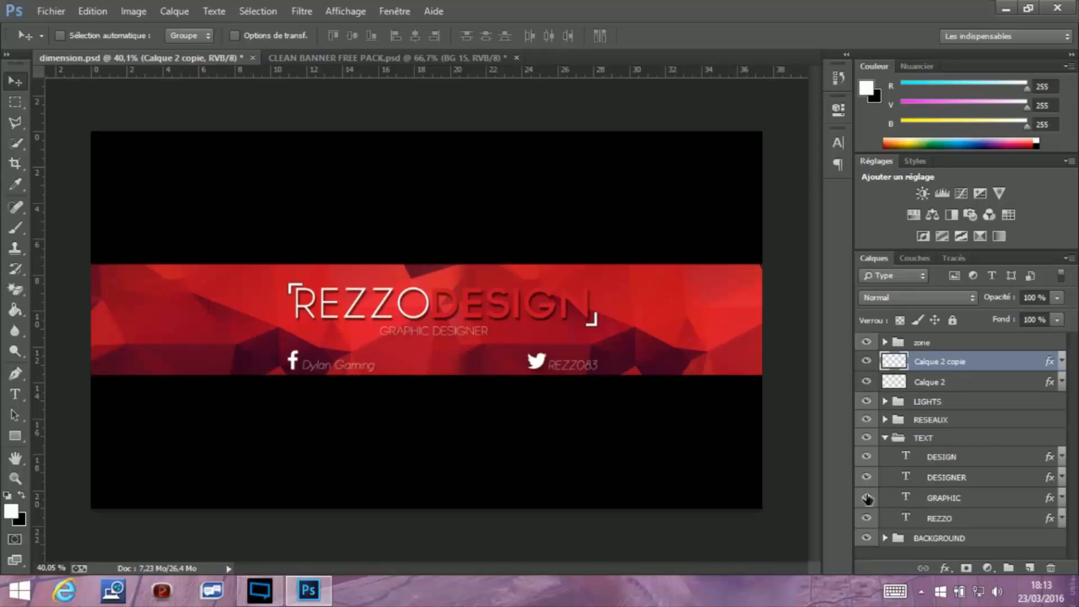
right_click(970, 498)
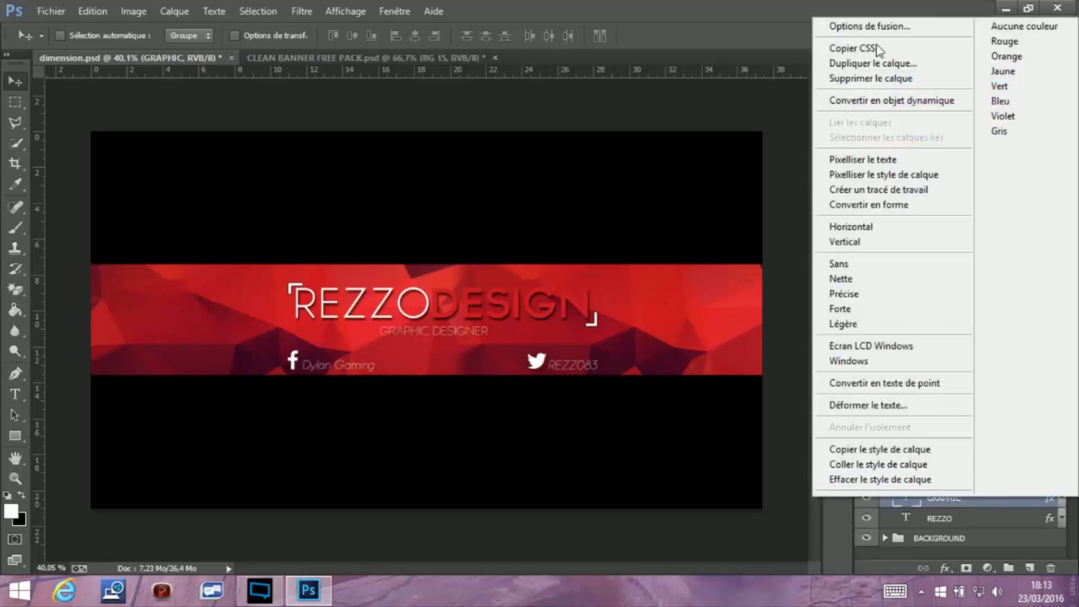
click(870, 32)
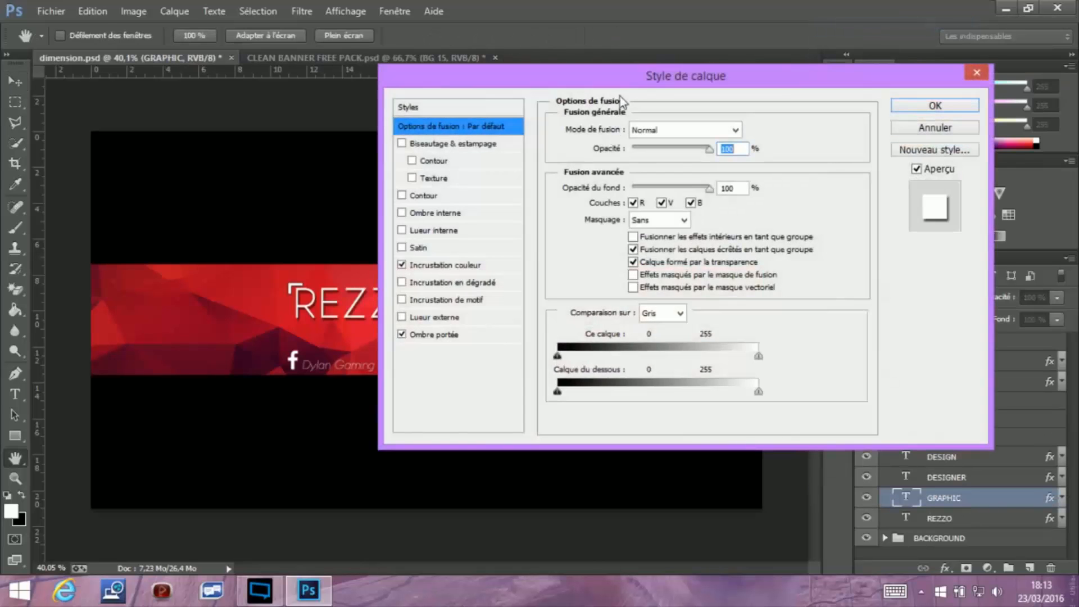
drag(625, 85, 769, 75)
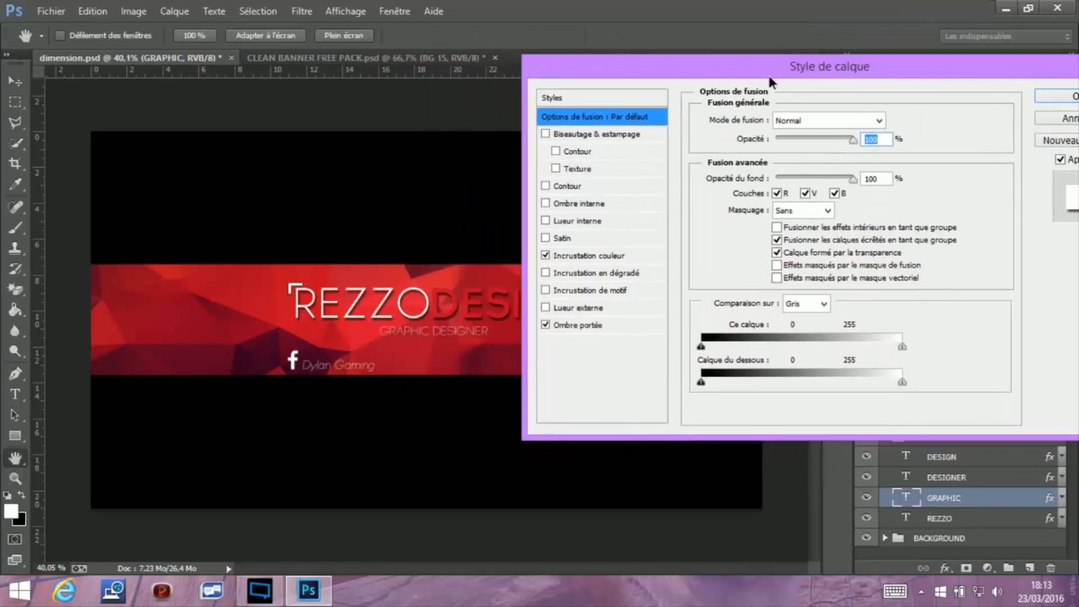
click(577, 324)
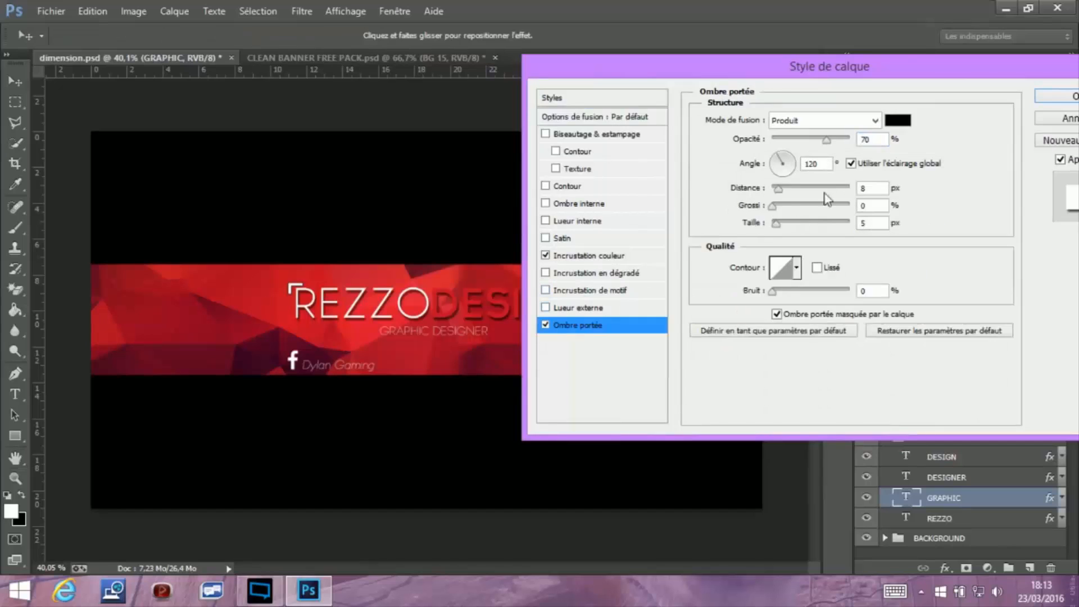
drag(783, 193, 791, 188)
click(774, 188)
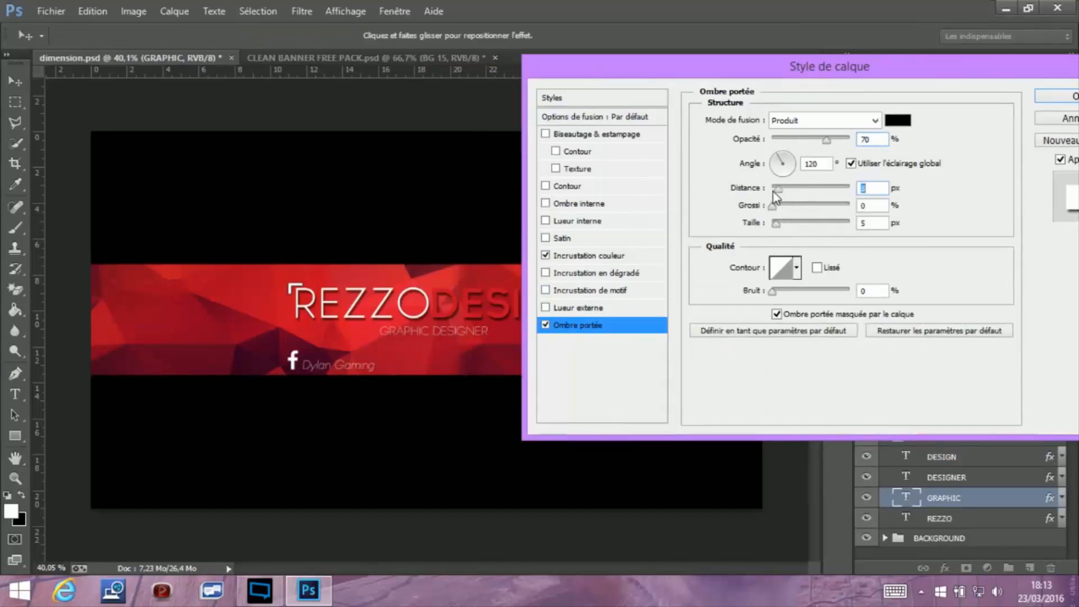
drag(964, 78, 794, 85)
click(901, 133)
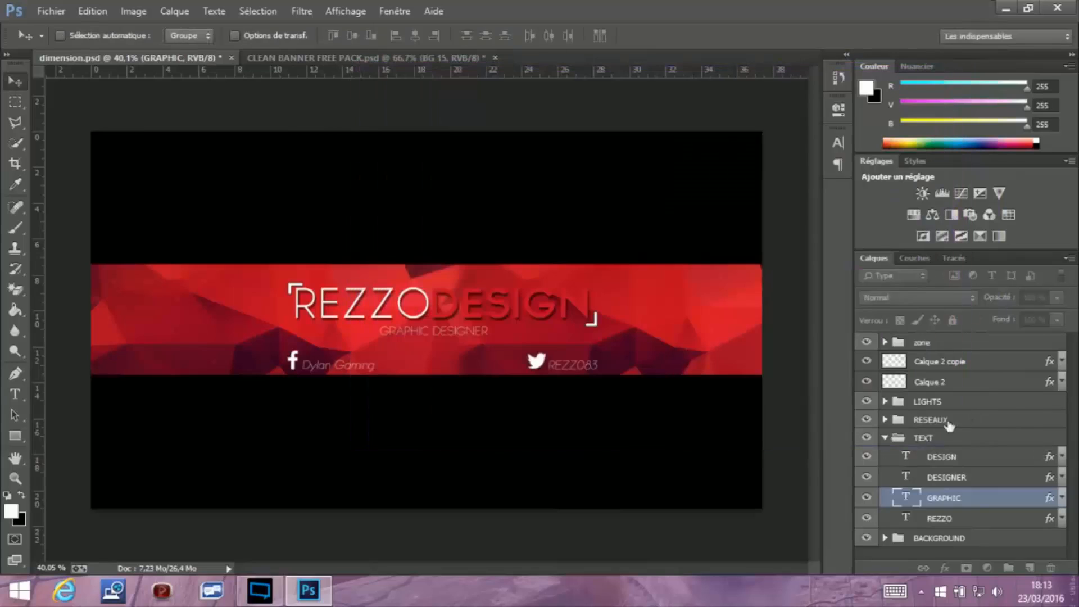
click(885, 437)
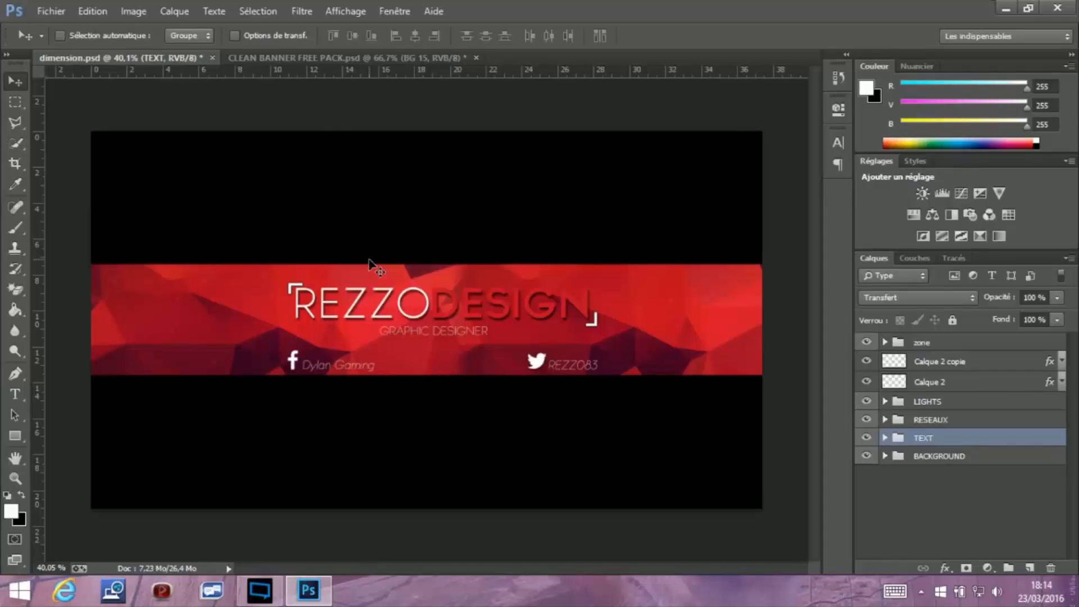
View the CLEAN BANNER FREE PACK.psd document and return to the dimension.psd banner
click(308, 59)
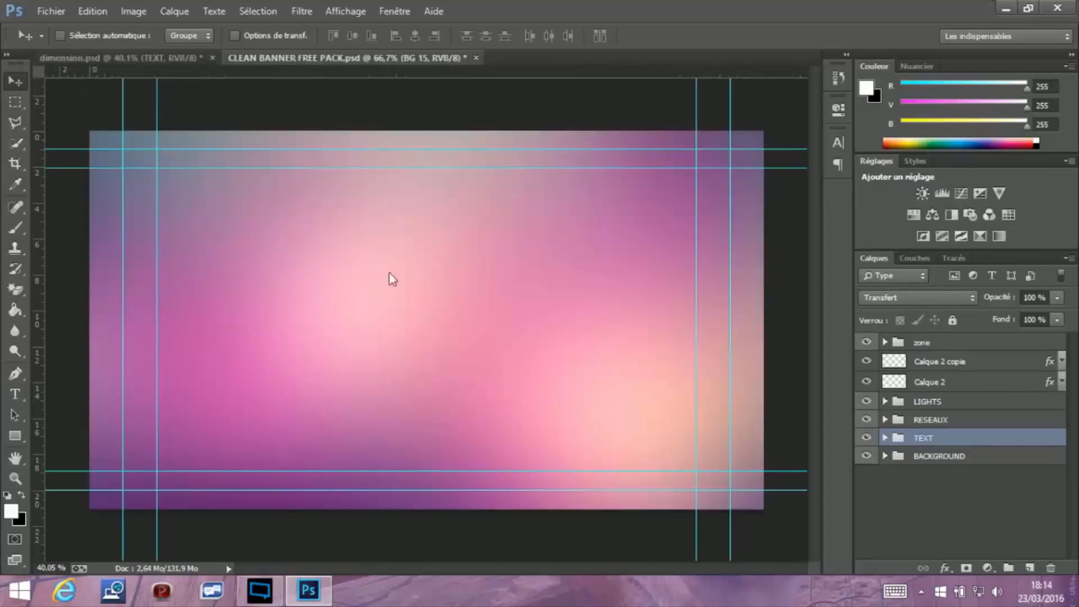
click(133, 63)
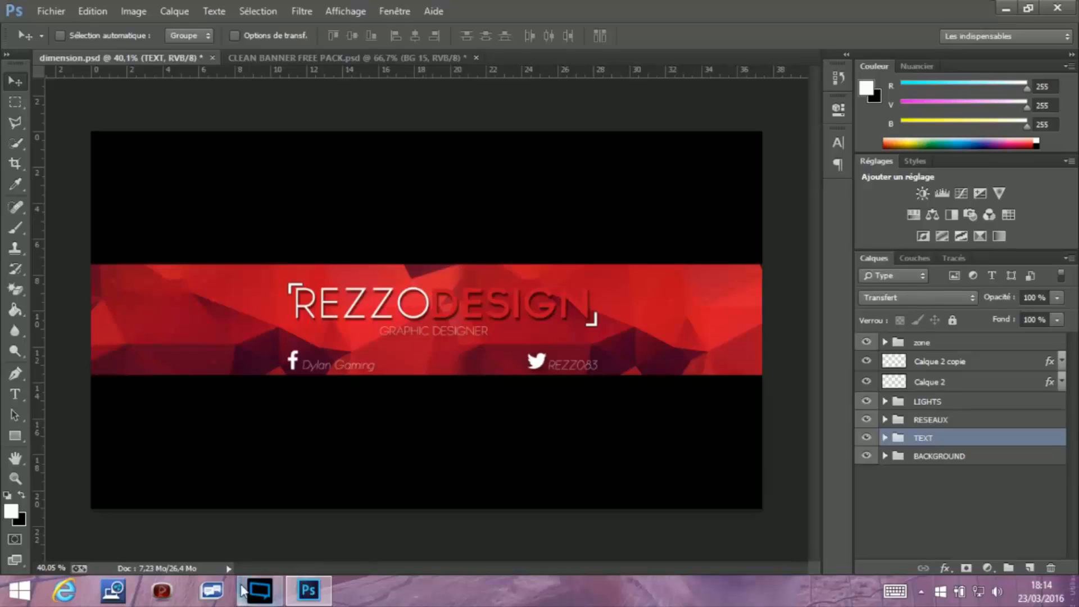
click(260, 590)
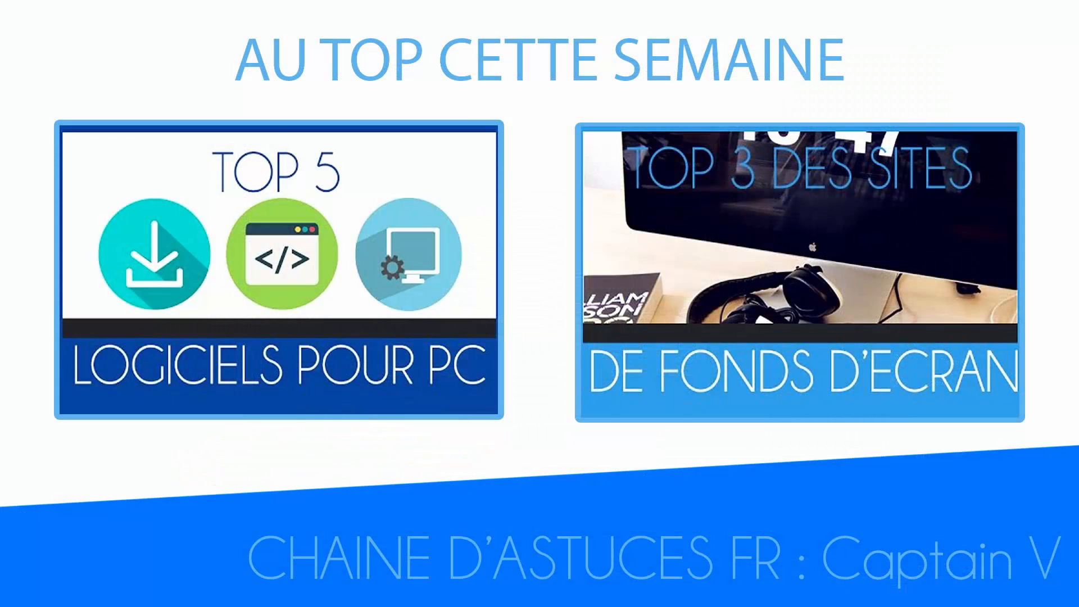